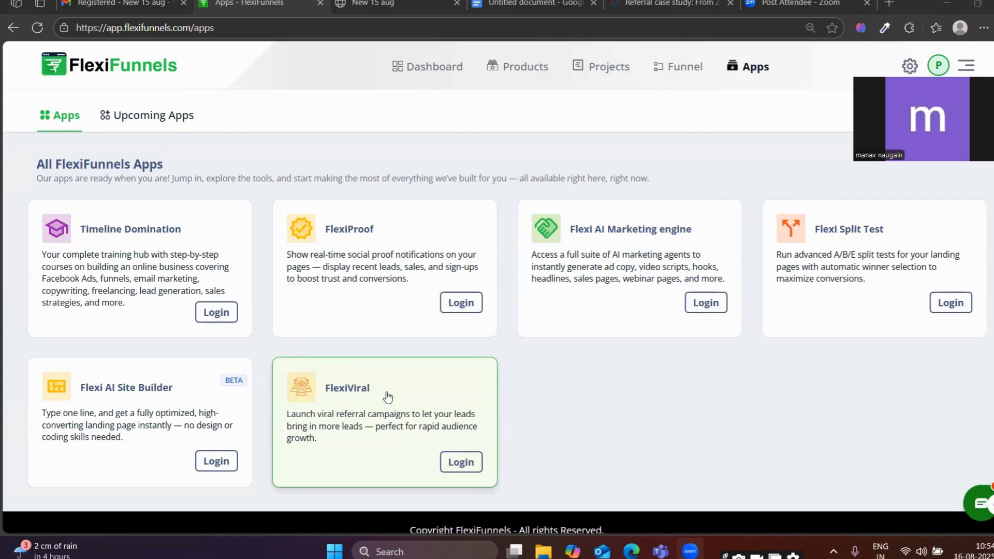
# Review the giveaway contest page, examining the prizes, countdown, sign-in form and participation details
pyautogui.click(373, 3)
pyautogui.scroll(10, 399, 192)
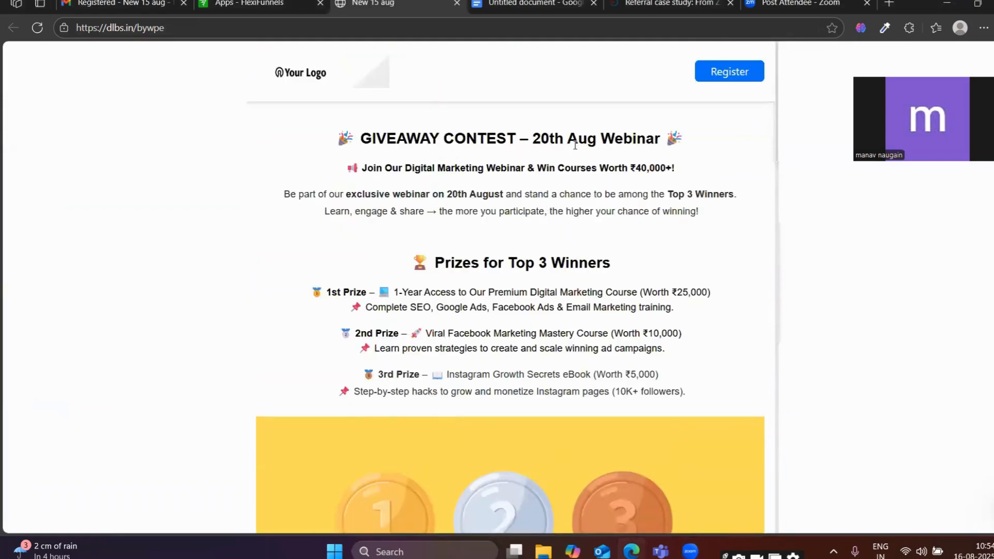
pyautogui.scroll(-10, 415, 233)
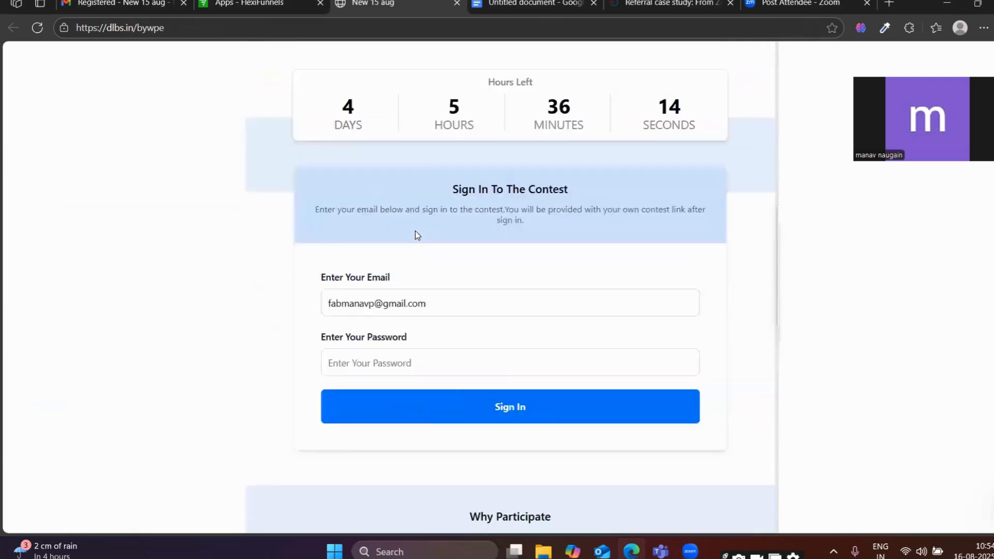
pyautogui.scroll(10, 415, 231)
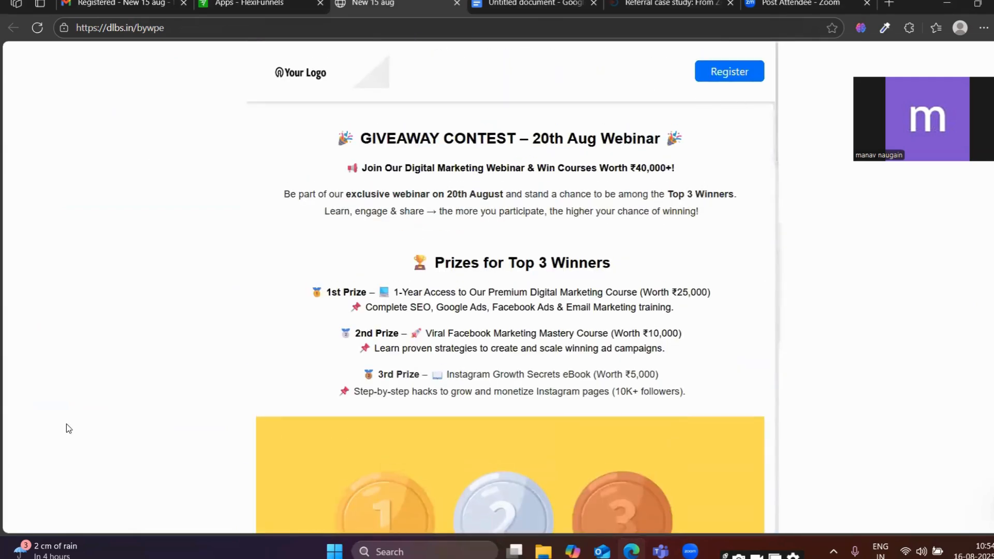
pyautogui.scroll(-10, 277, 358)
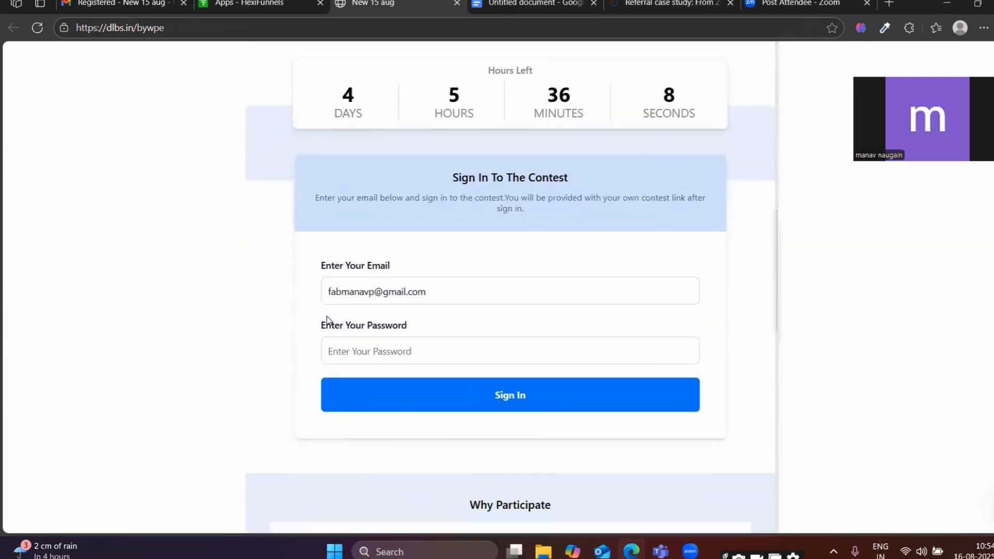
pyautogui.scroll(-10, 327, 316)
pyautogui.scroll(15, 329, 318)
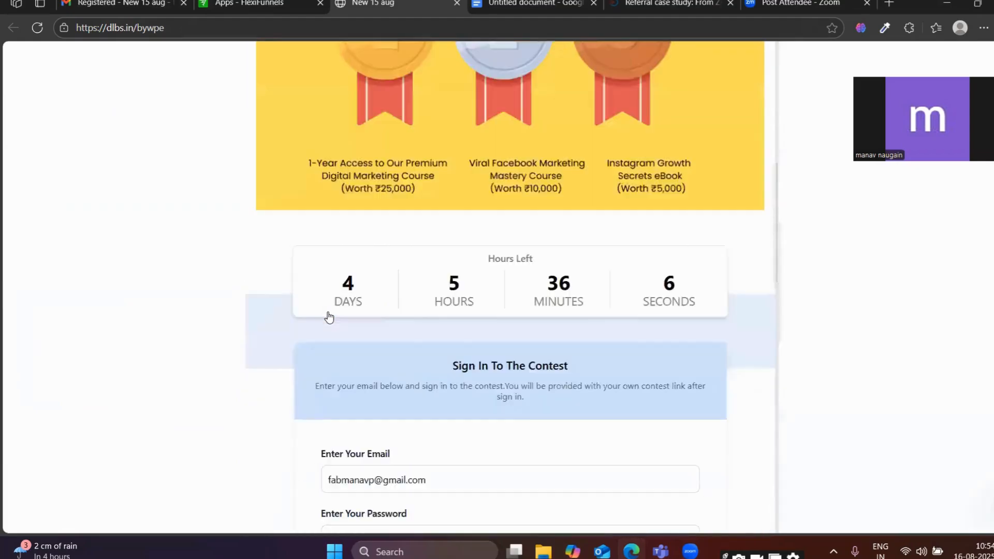
pyautogui.scroll(9, 328, 317)
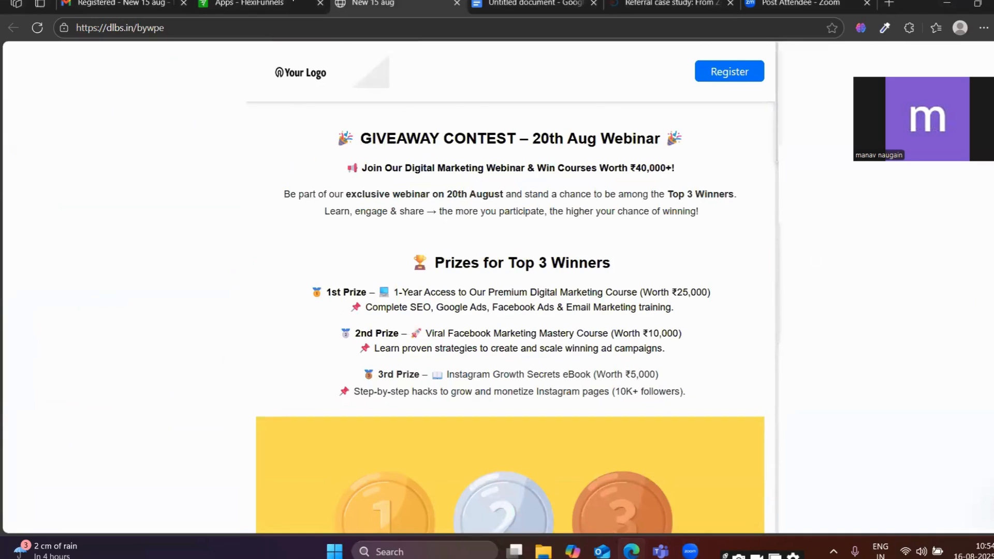
pyautogui.click(275, 5)
pyautogui.click(393, 4)
pyautogui.scroll(-15, 301, 333)
pyautogui.click(269, 4)
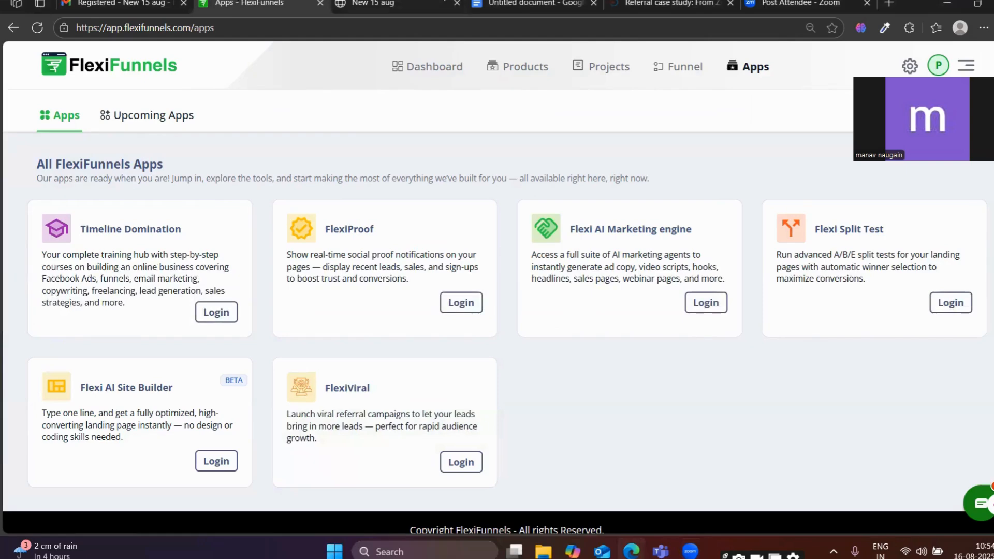
pyautogui.click(396, 4)
# Switch to the Google Docs document and read the benefits of Flexi Viral, highlighting "free word-of-mouth promotion"
pyautogui.click(518, 3)
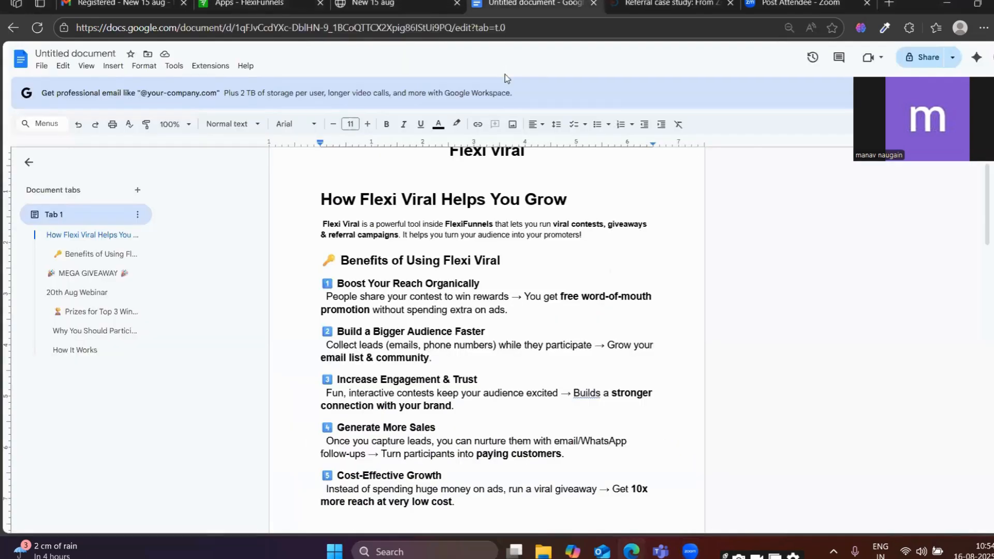
pyautogui.scroll(3, 526, 177)
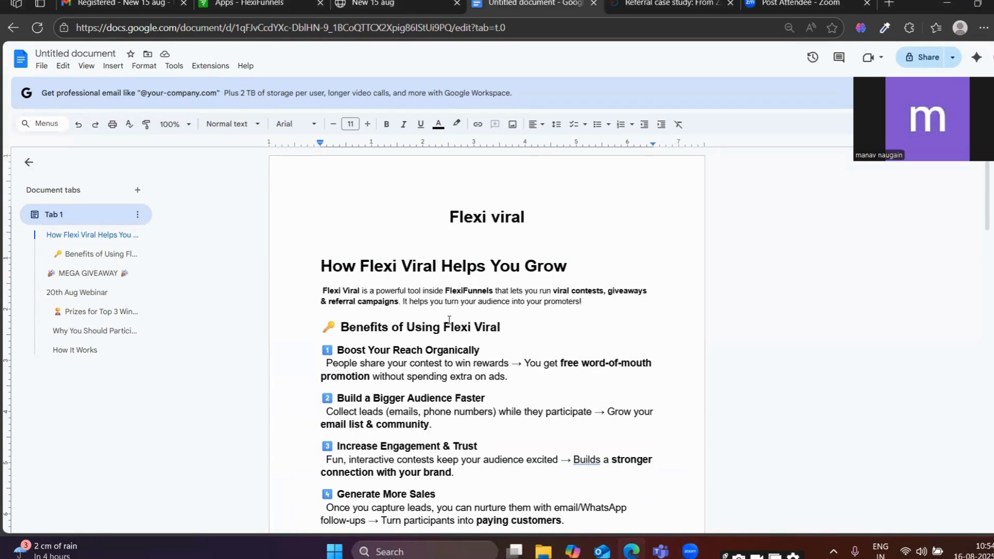
pyautogui.scroll(-2, 568, 314)
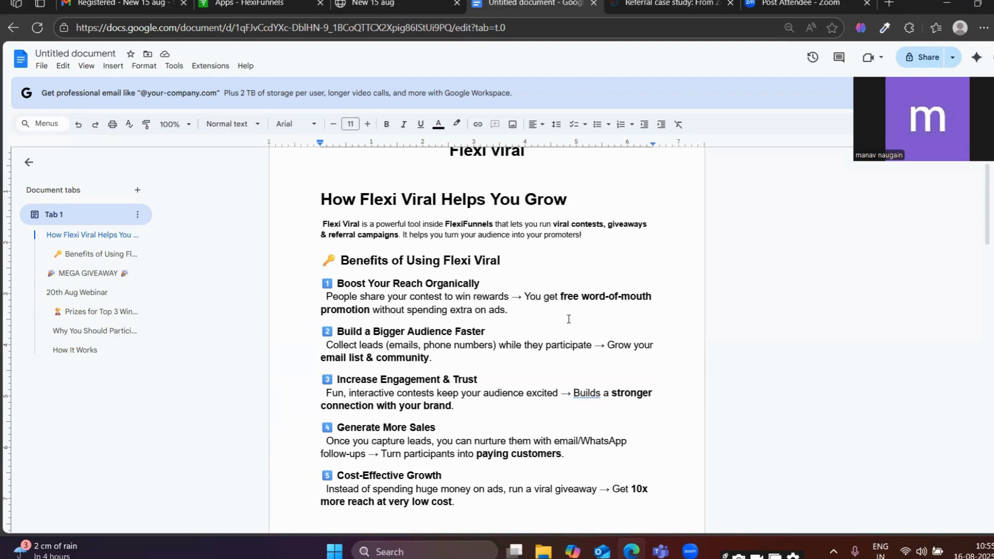
pyautogui.moveTo(559, 298); pyautogui.dragTo(373, 314)
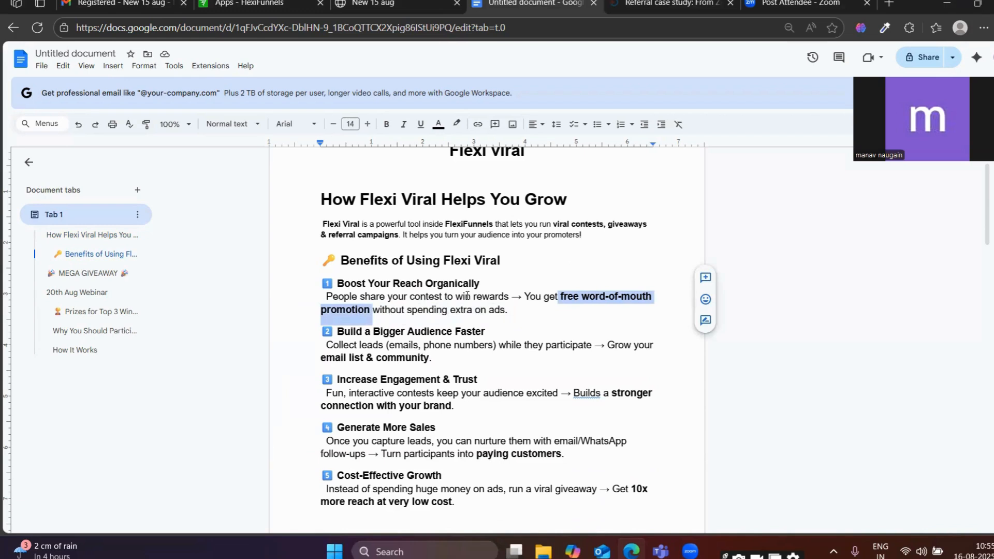
pyautogui.scroll(-1, 467, 296)
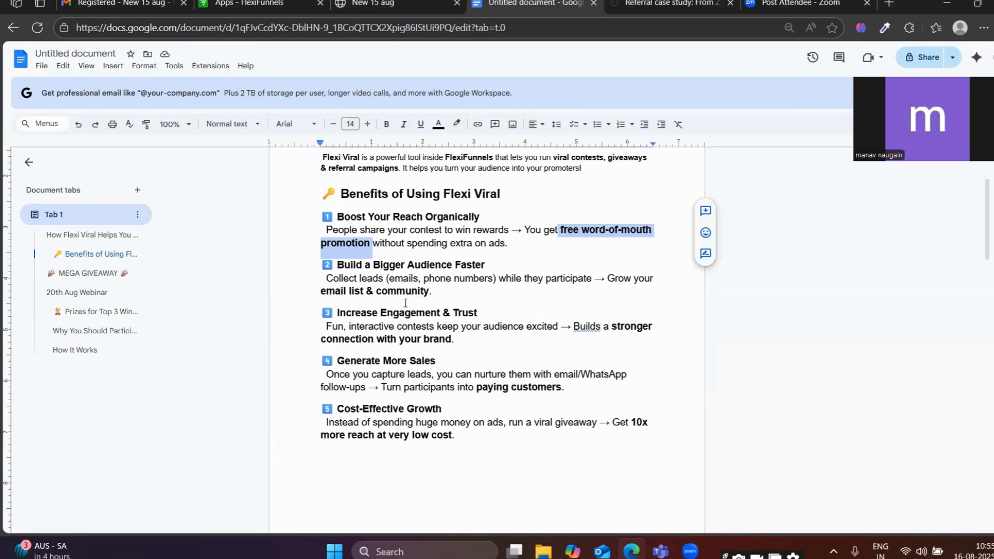
pyautogui.scroll(3, 451, 320)
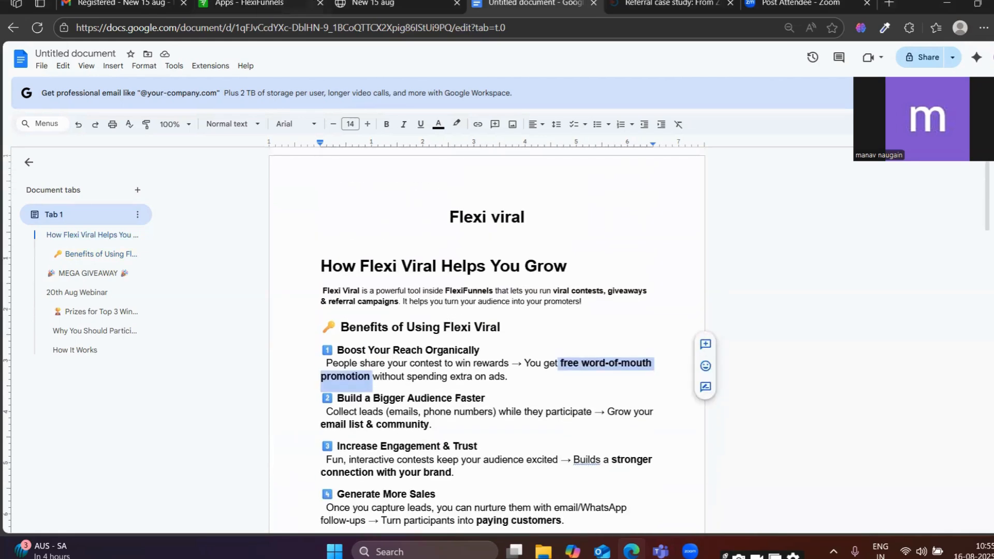
# Return to the giveaway contest page, bring up its registration form and examine the prizes and the required fields
pyautogui.click(290, 4)
pyautogui.click(368, 4)
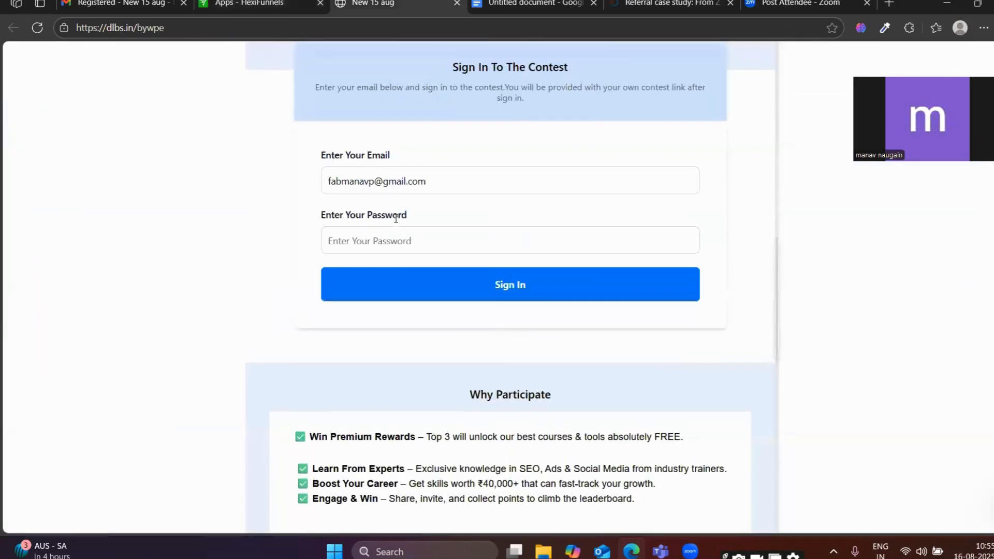
pyautogui.scroll(15, 397, 222)
pyautogui.scroll(-12, 406, 217)
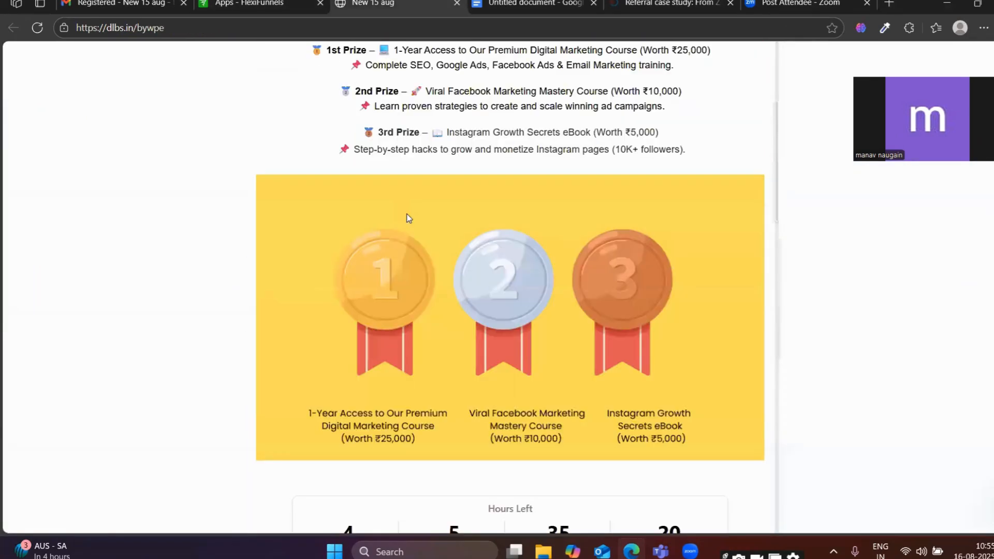
pyautogui.scroll(10, 409, 225)
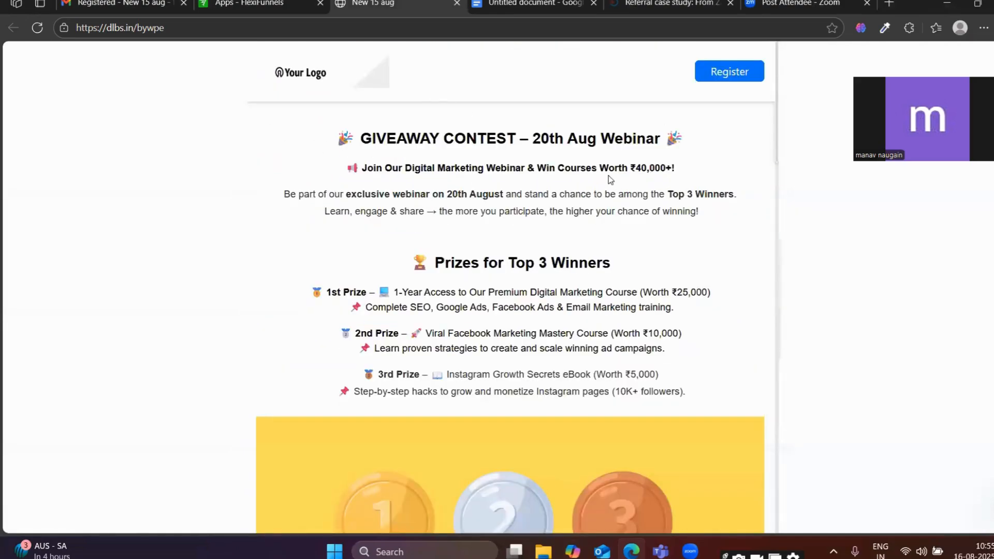
pyautogui.scroll(-10, 608, 179)
pyautogui.scroll(10, 384, 221)
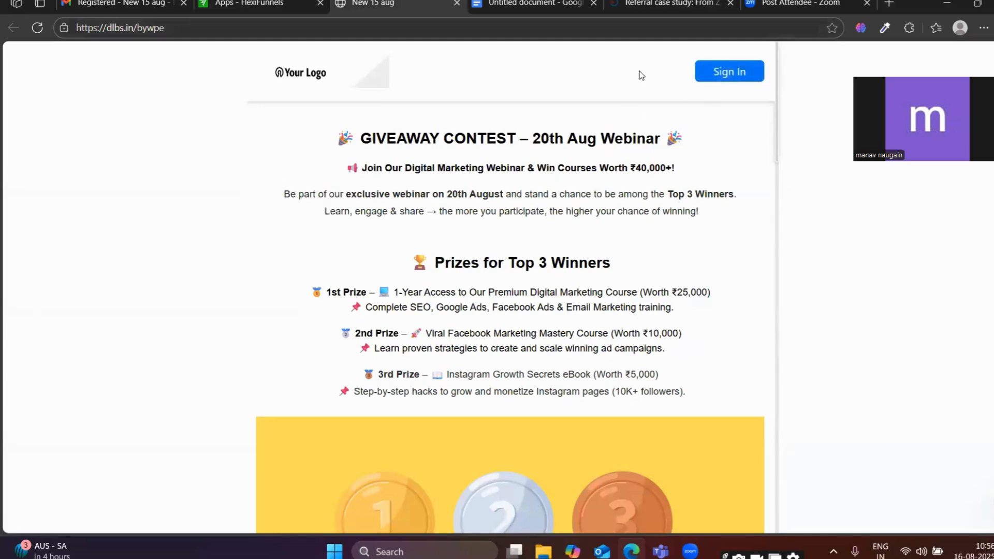
pyautogui.scroll(-10, 571, 279)
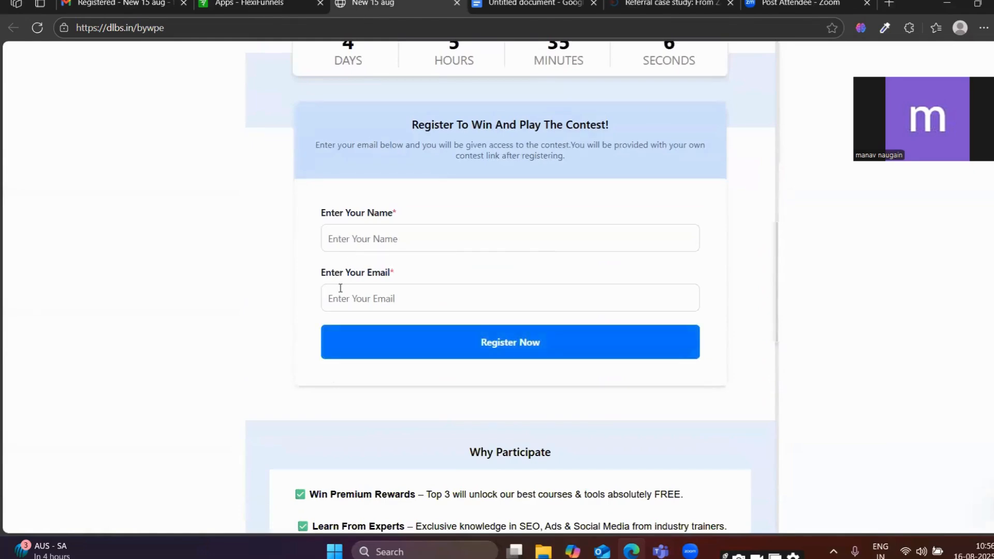
pyautogui.scroll(5, 494, 308)
pyautogui.scroll(10, 494, 307)
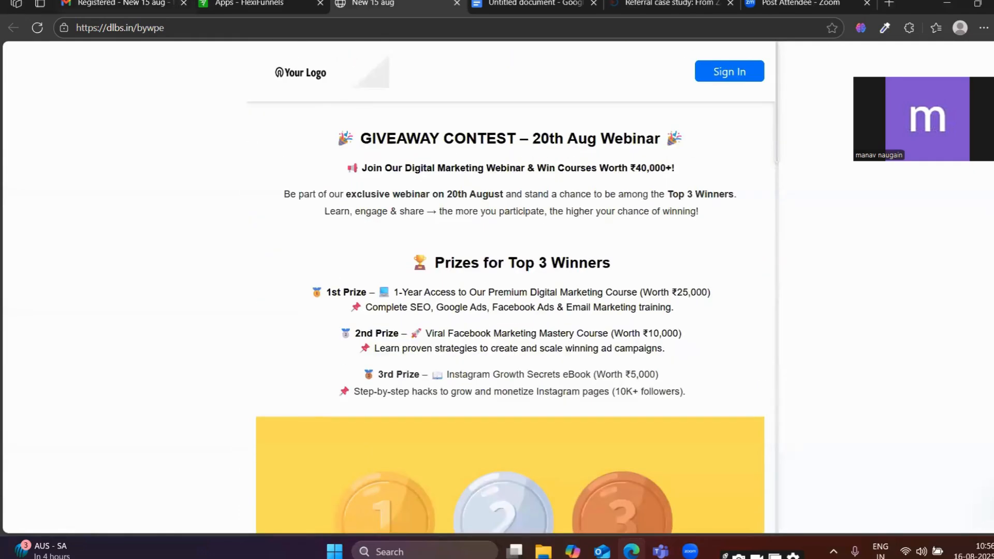
# Switch to Gmail and read the contest and login details in the "Registered - New 15 aug" email
pyautogui.click(119, 4)
pyautogui.click(542, 248)
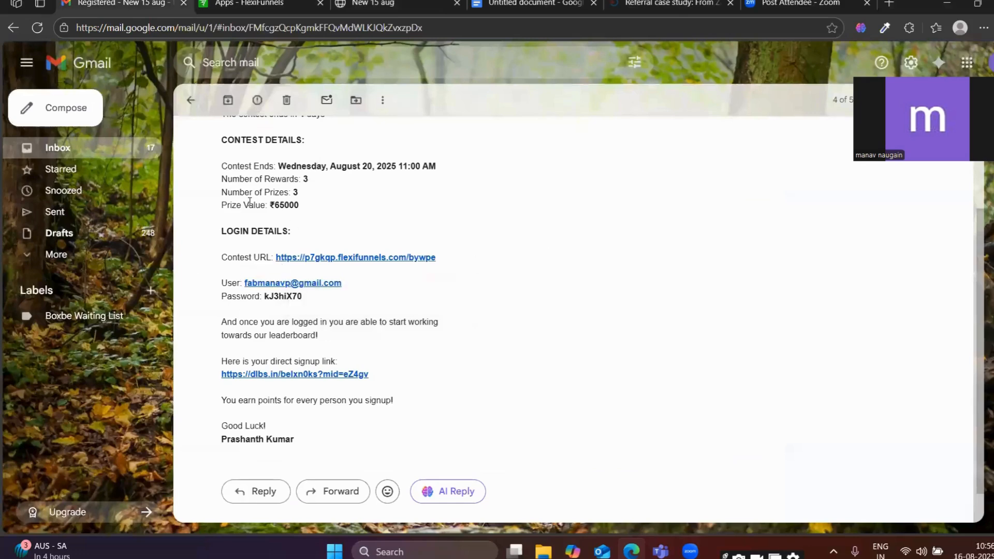
pyautogui.scroll(3, 310, 259)
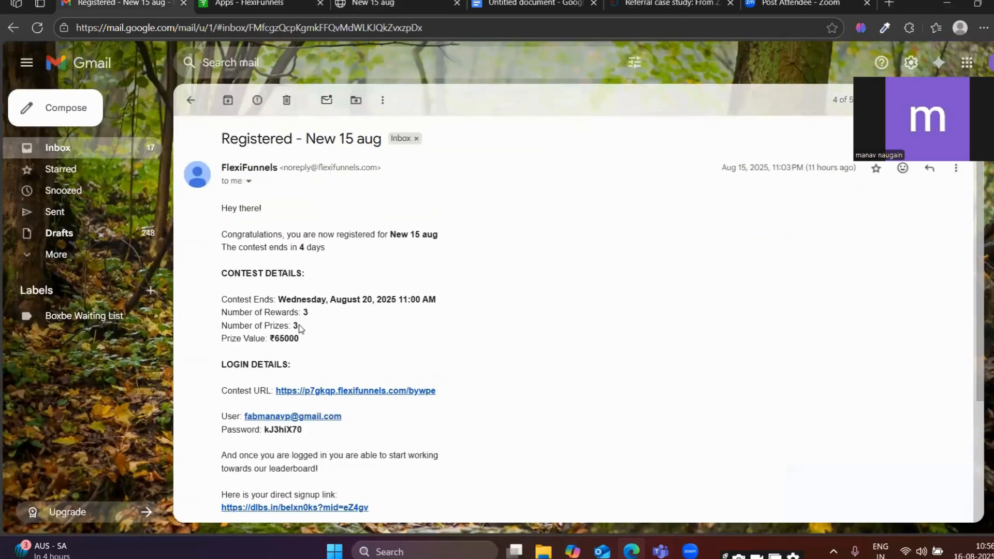
pyautogui.click(249, 4)
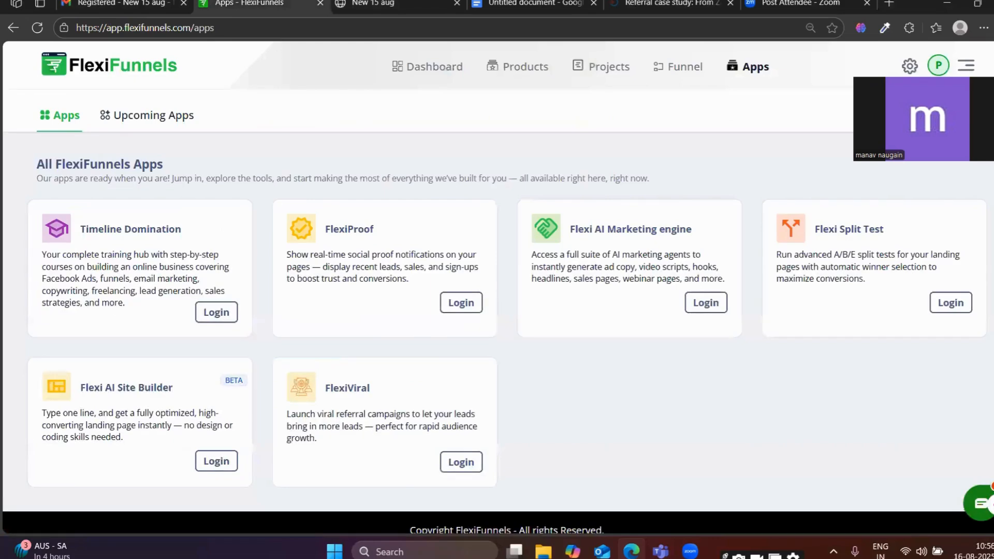
pyautogui.click(373, 4)
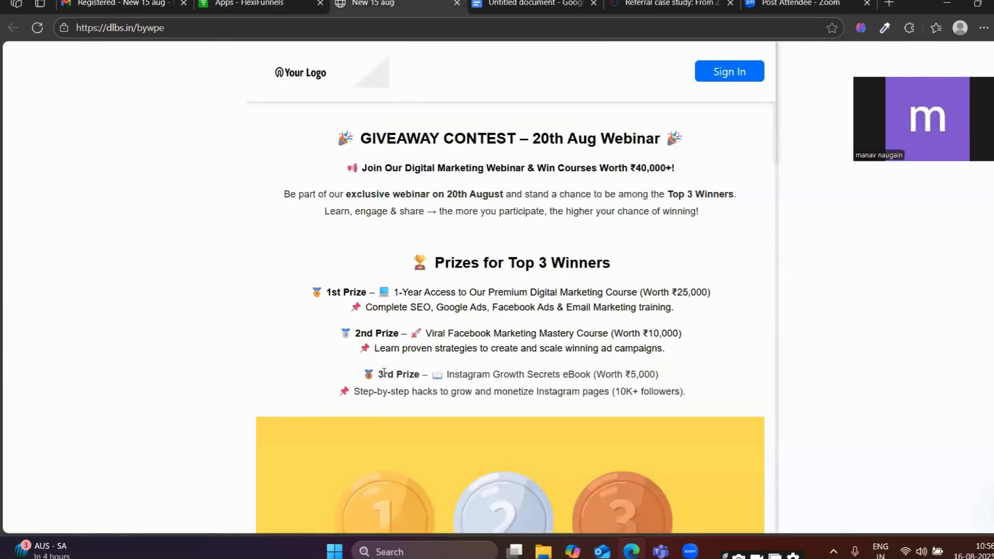
pyautogui.click(122, 4)
pyautogui.scroll(-1, 243, 296)
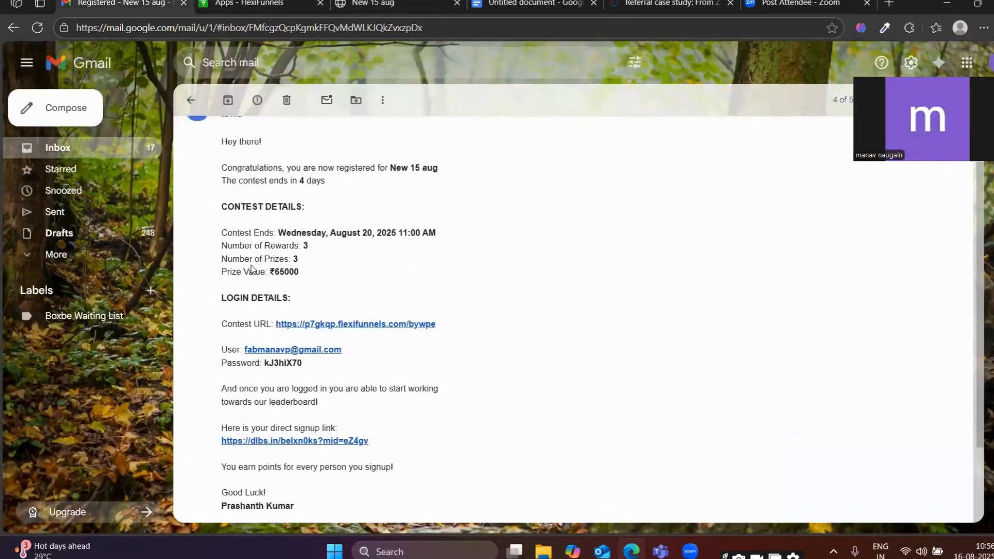
pyautogui.scroll(-1, 340, 248)
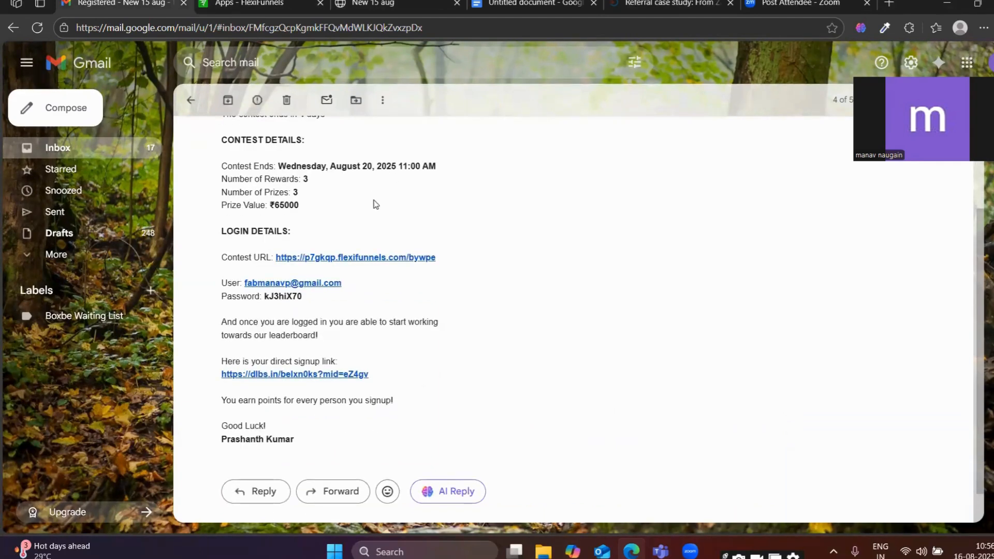
# Open the contest URL from the registration email and look through the contest page, including its "How It Works" section
pyautogui.click(346, 259)
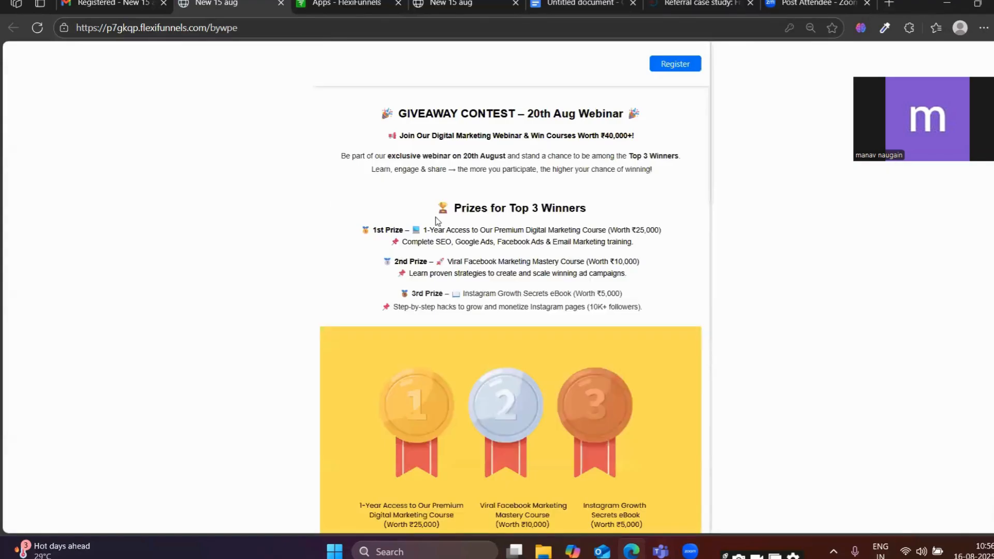
pyautogui.scroll(-1, 619, 240)
pyautogui.scroll(-12, 662, 382)
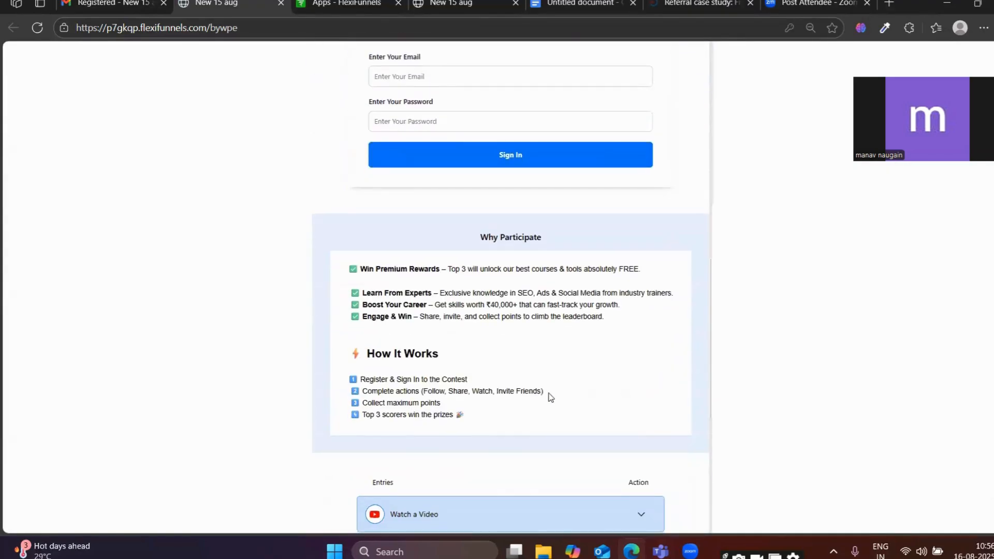
pyautogui.scroll(-5, 549, 396)
pyautogui.scroll(10, 549, 396)
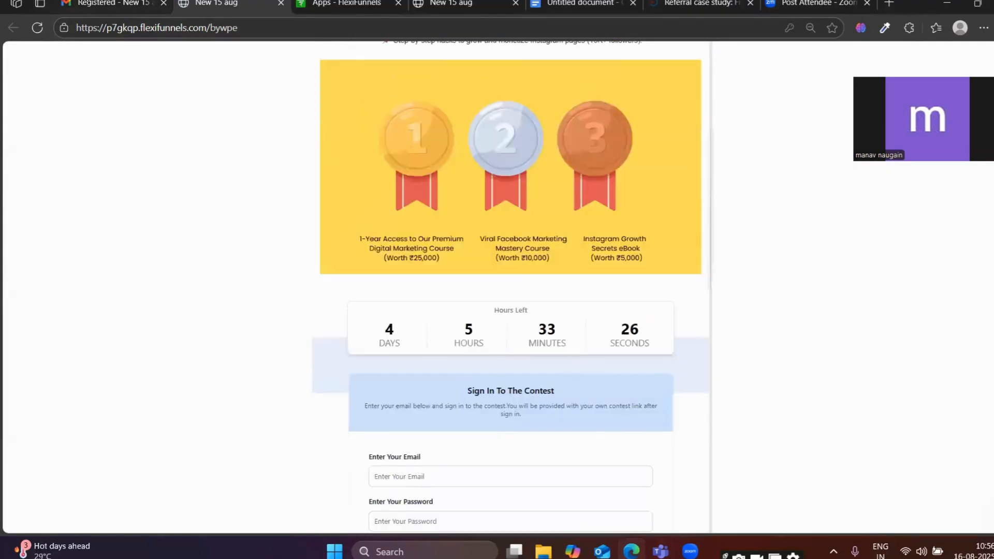
pyautogui.click(124, 3)
pyautogui.click(266, 3)
pyautogui.click(170, 2)
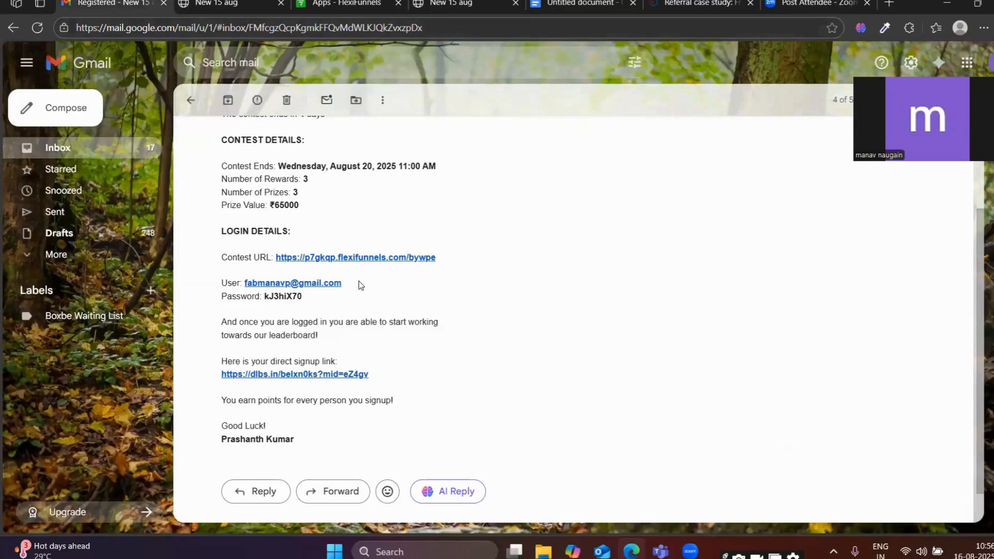
pyautogui.click(342, 5)
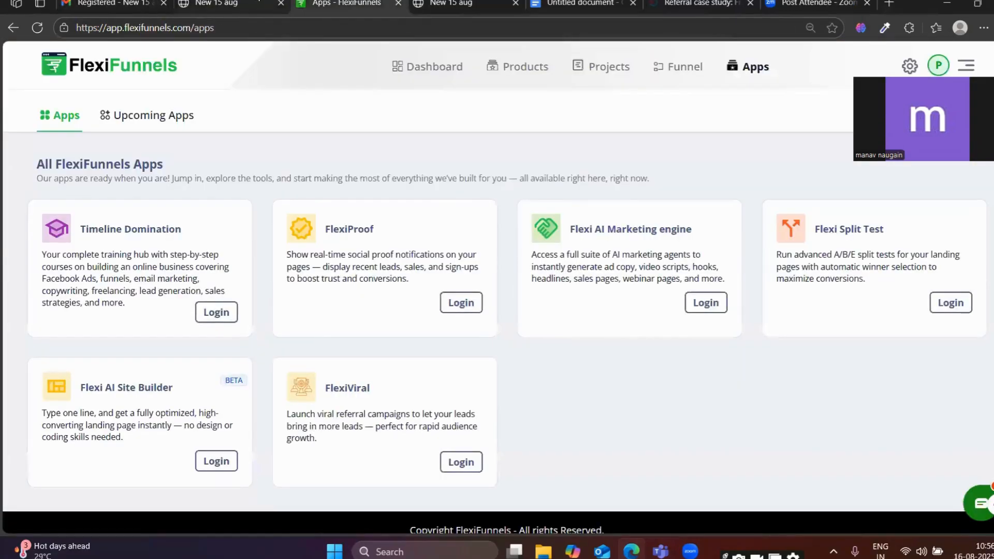
# Return to the contest page at dlbs.in/bywpe and bring up its sign-in form
pyautogui.click(456, 4)
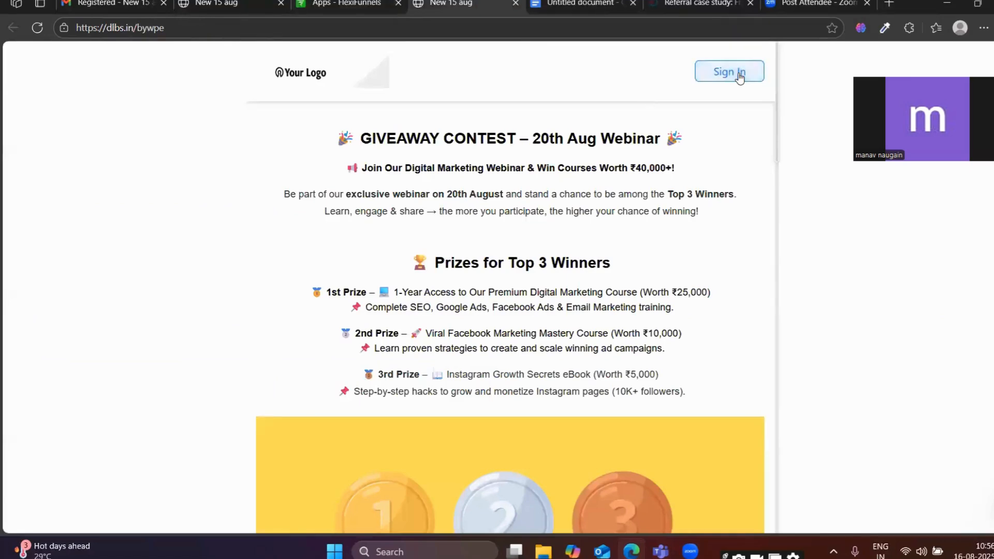
pyautogui.scroll(-1, 628, 226)
pyautogui.scroll(-10, 628, 226)
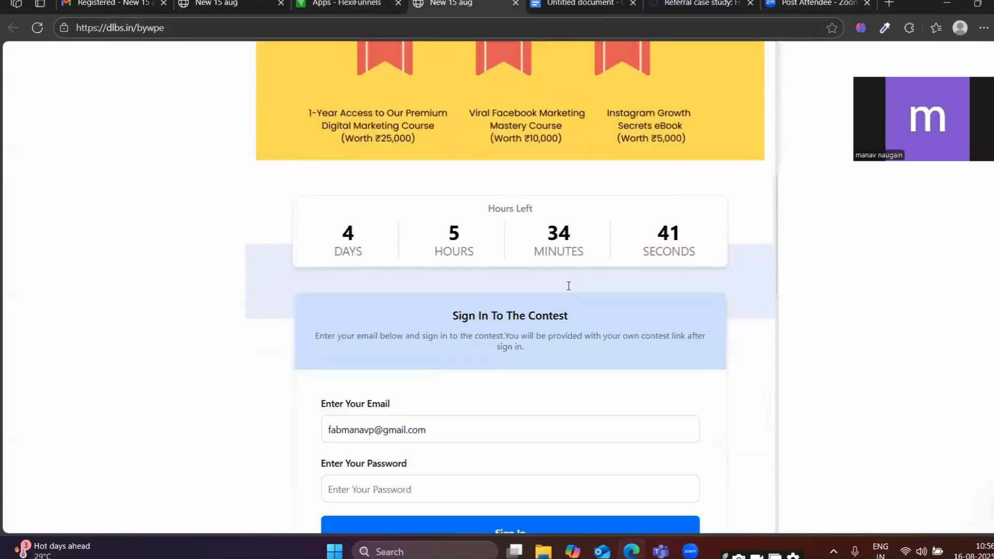
pyautogui.scroll(-2, 381, 404)
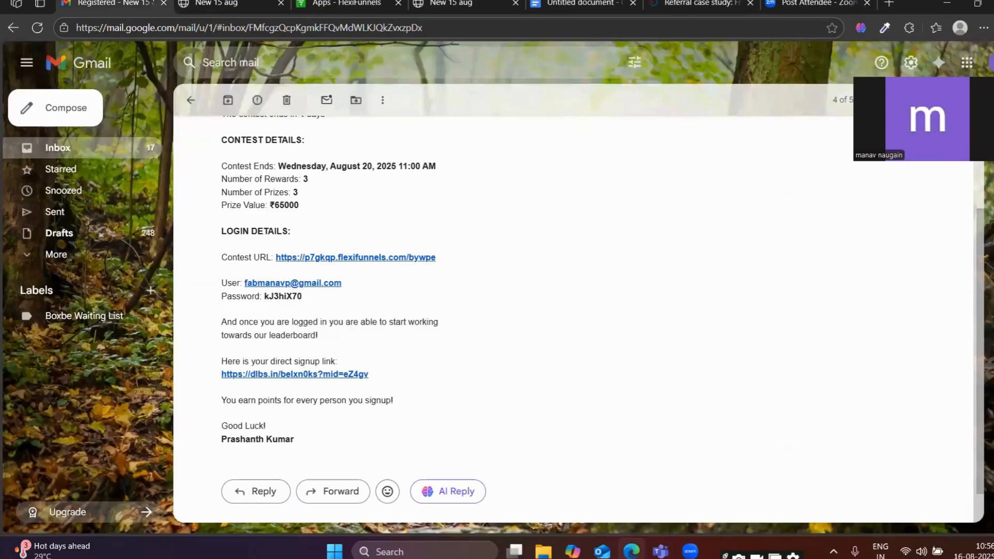
# Copy the contest password from the registration email into the contest's password field and sign in
pyautogui.click(109, 4)
pyautogui.moveTo(306, 301); pyautogui.dragTo(263, 296)
pyautogui.click(346, 5)
pyautogui.click(450, 4)
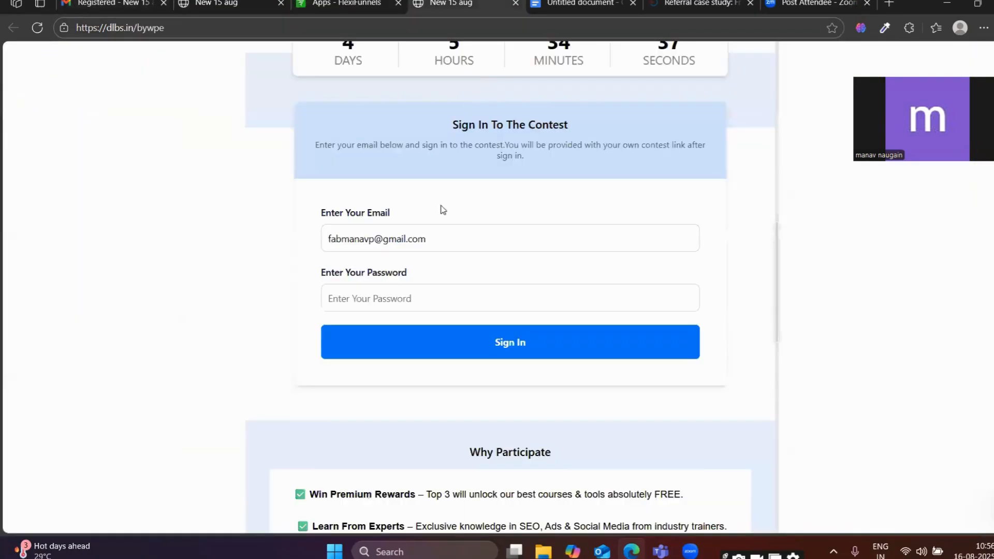
pyautogui.click(387, 291)
pyautogui.hotkey('ctrl', 'v')
pyautogui.click(449, 334)
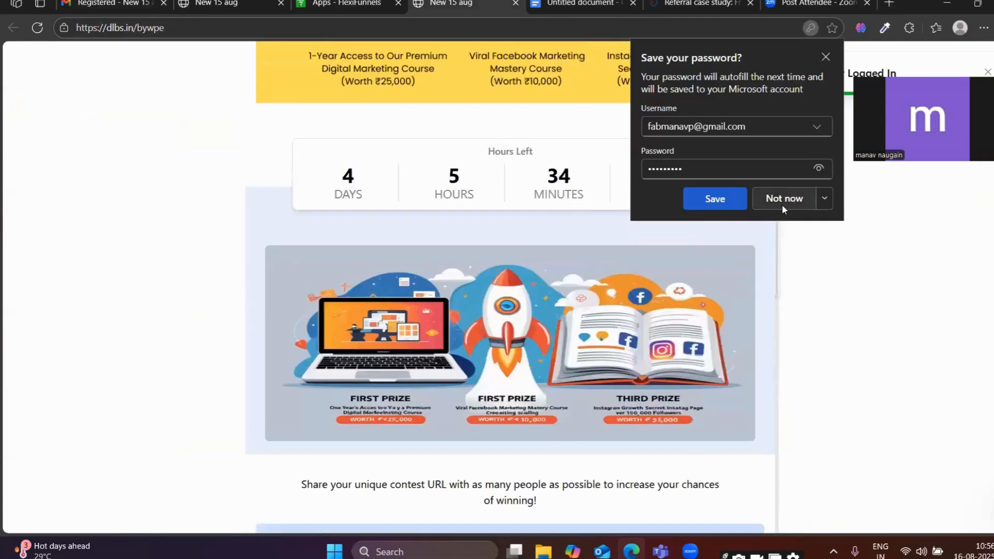
# Decline saving the password and review the signed-in participant's points, place, rewards and entries summary on the contest page
pyautogui.click(782, 204)
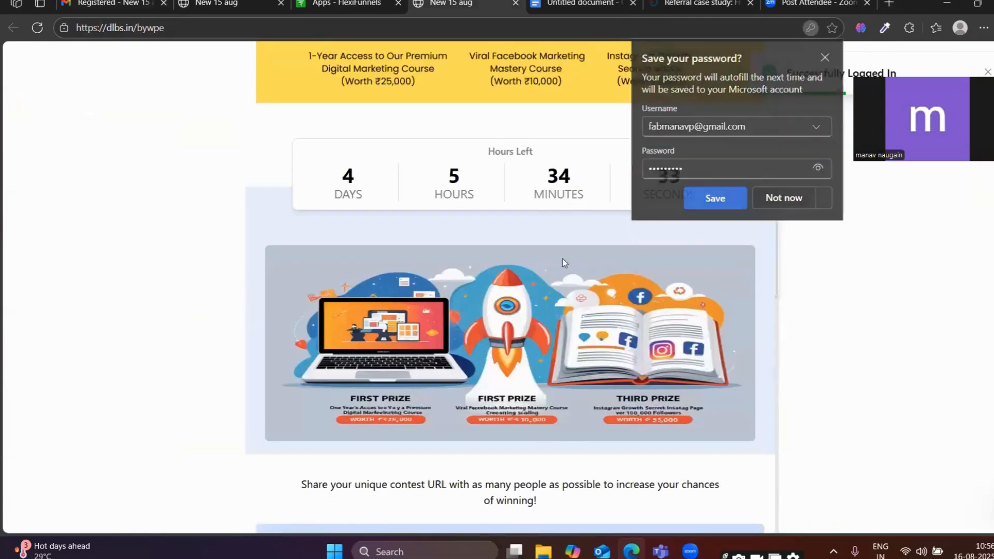
pyautogui.scroll(10, 445, 316)
pyautogui.scroll(2, 452, 323)
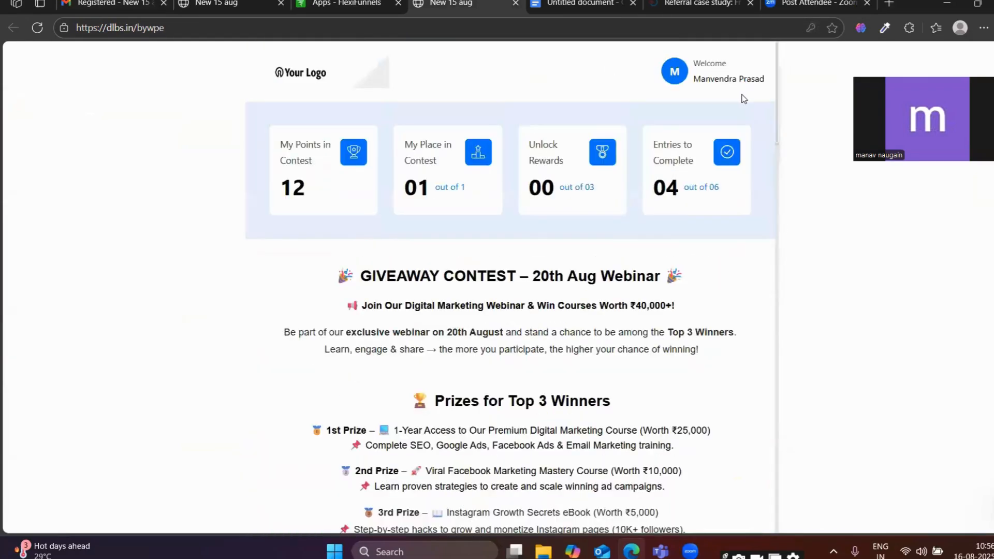
pyautogui.scroll(-1, 307, 163)
pyautogui.scroll(1, 308, 163)
# Look through the contest page's entries, including Watch a Video, Visit Our Page, Post a Tweet, Follow us on Instagram and Viral Share
pyautogui.scroll(-15, 424, 190)
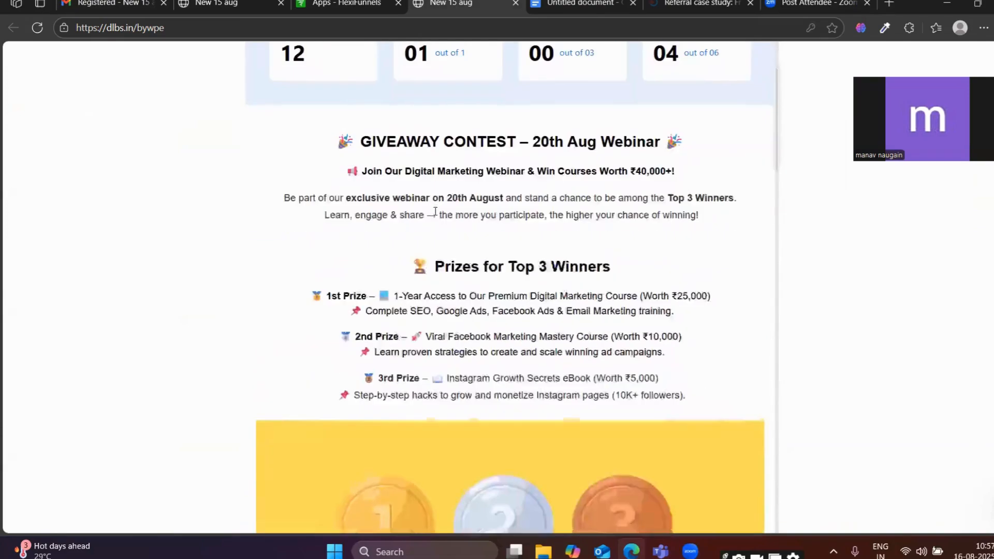
pyautogui.scroll(-10, 436, 212)
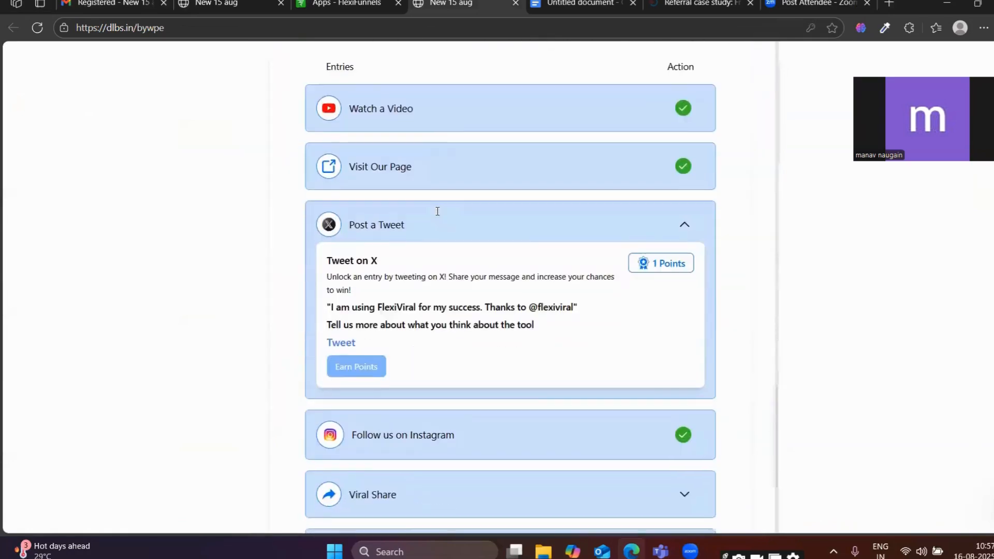
pyautogui.scroll(6, 415, 173)
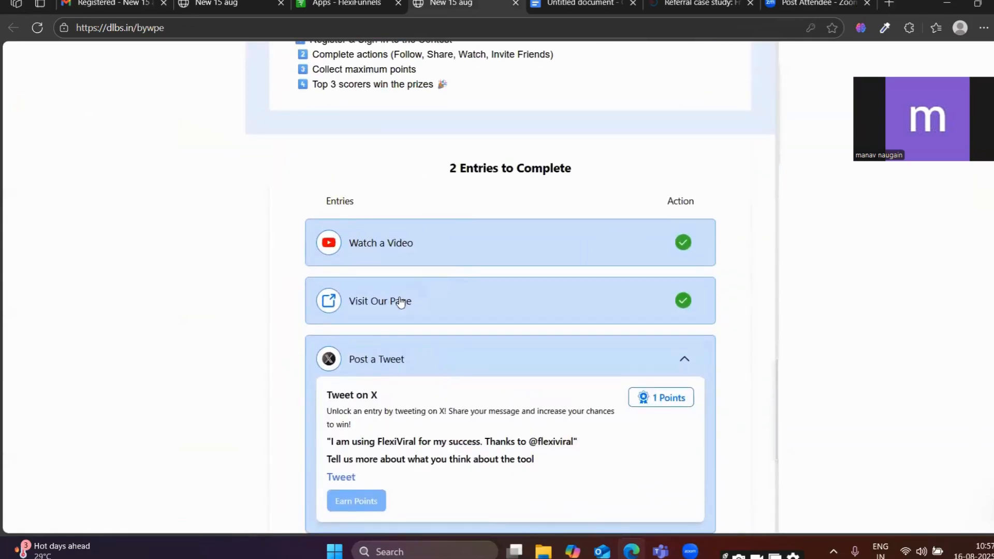
pyautogui.scroll(-5, 399, 302)
pyautogui.scroll(1, 382, 296)
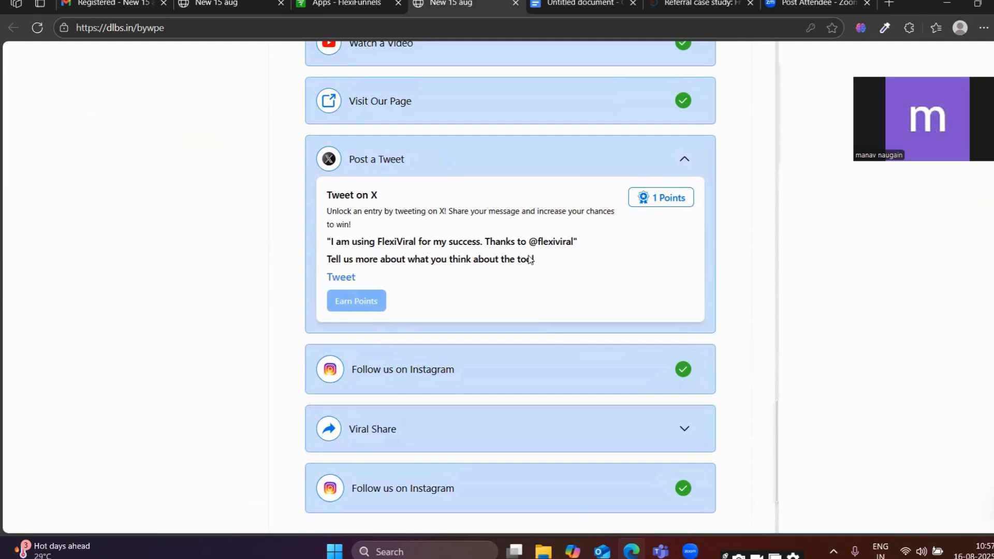
pyautogui.scroll(-3, 416, 280)
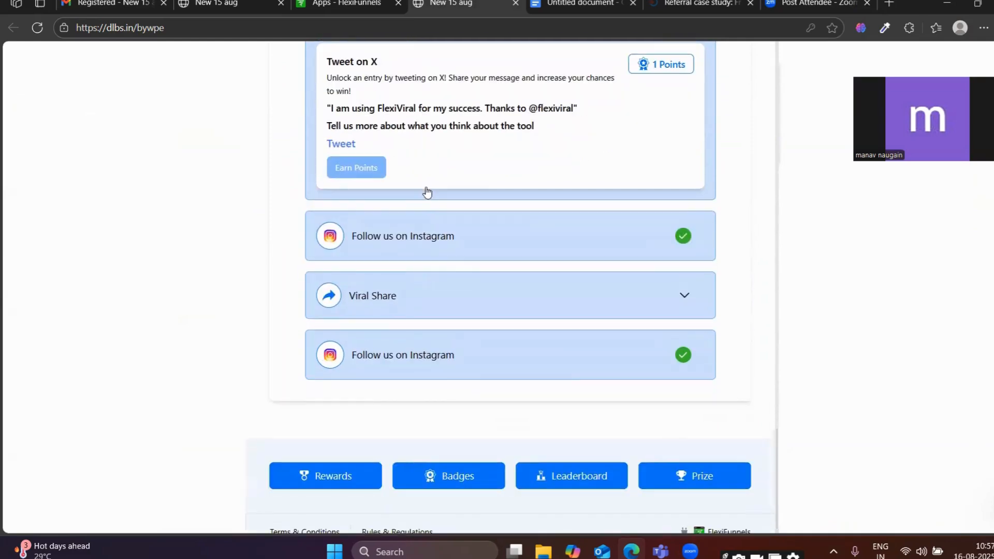
pyautogui.scroll(14, 406, 311)
pyautogui.scroll(-8, 406, 312)
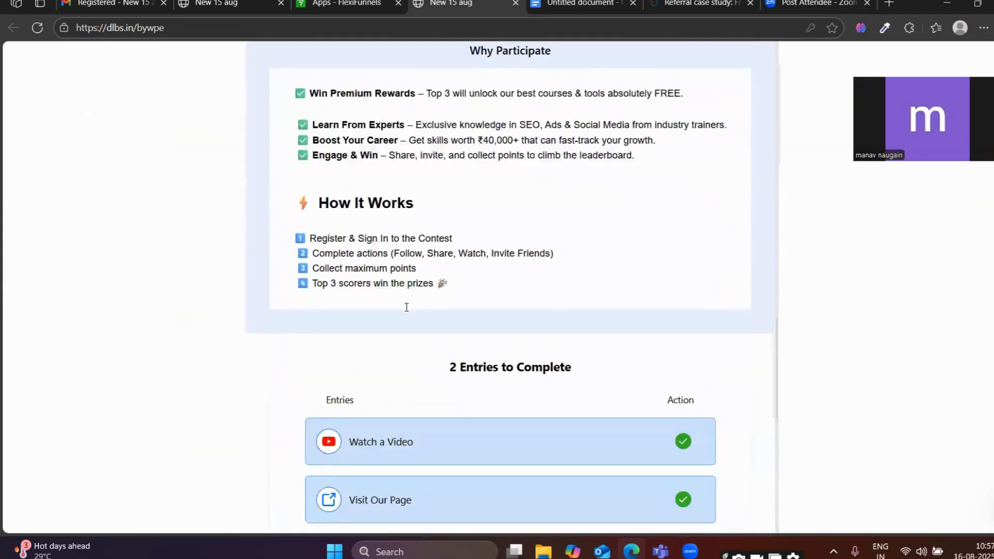
pyautogui.scroll(-6, 407, 311)
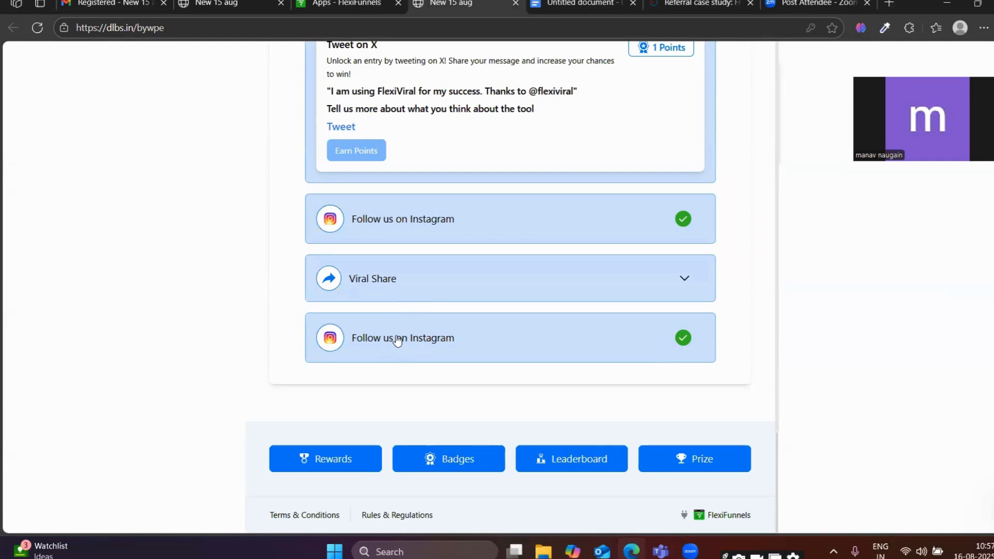
pyautogui.scroll(20, 479, 290)
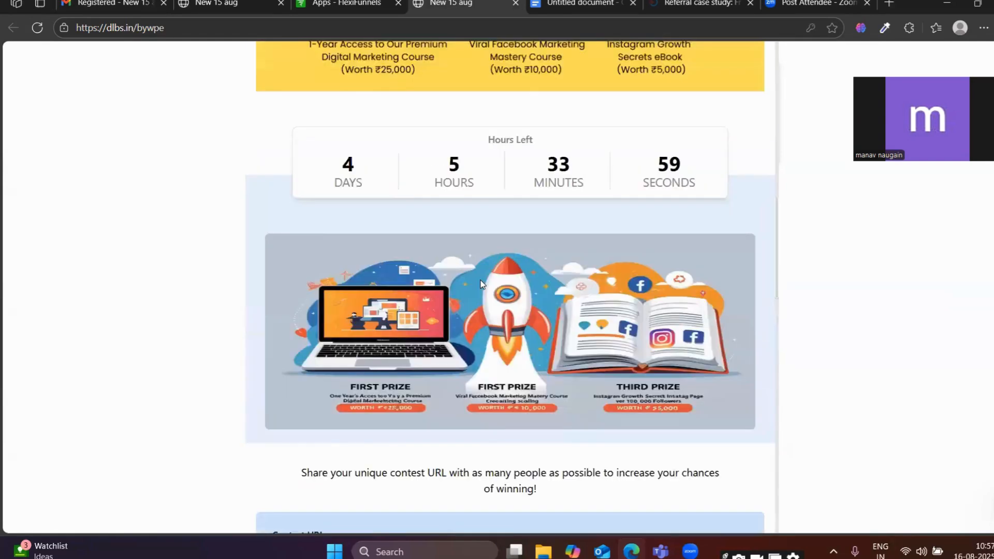
pyautogui.scroll(2, 480, 282)
# View the contest's Rewards list with the points needed for each reward, and close it
pyautogui.scroll(-20, 486, 265)
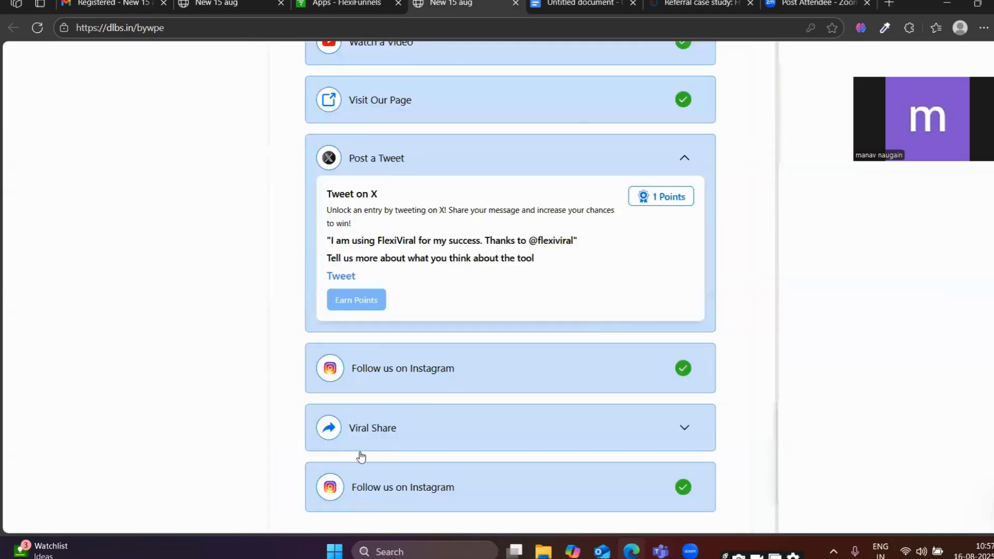
pyautogui.scroll(-3, 361, 456)
pyautogui.click(295, 463)
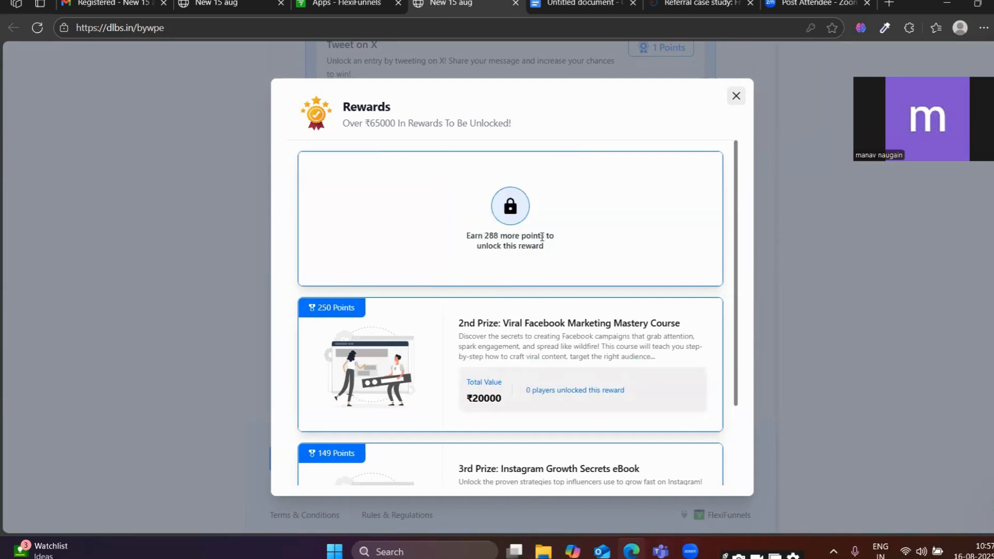
pyautogui.scroll(-2, 520, 244)
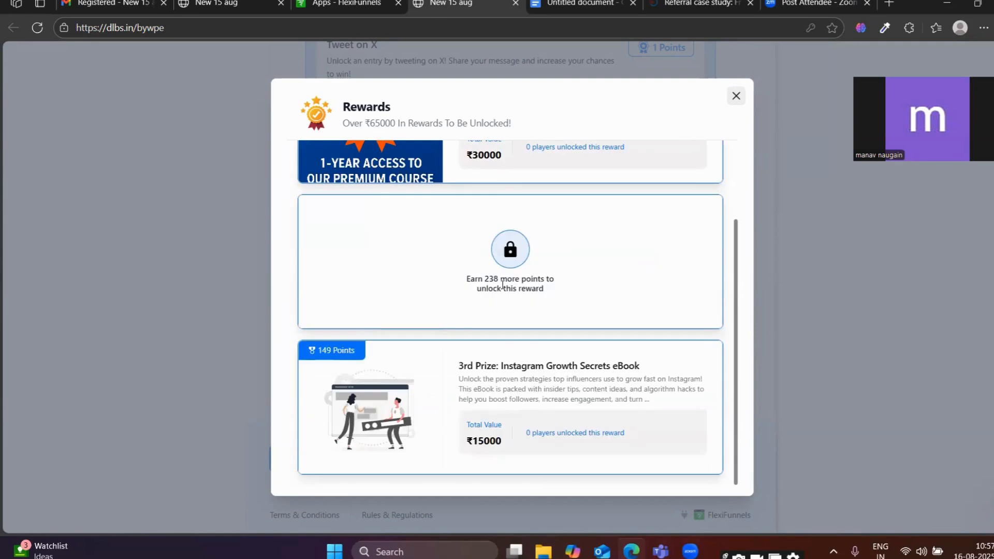
pyautogui.scroll(2, 607, 166)
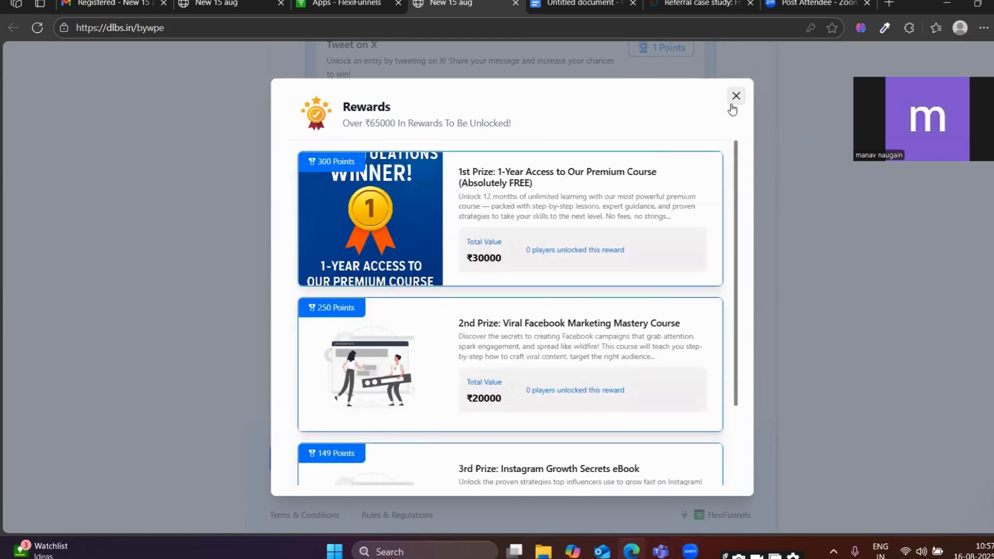
pyautogui.click(739, 99)
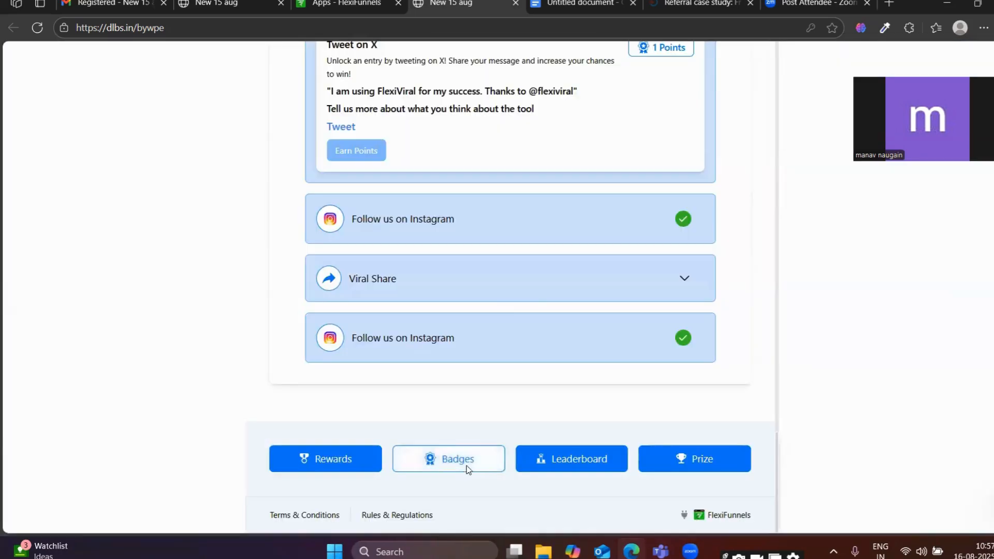
# View the contest's Badges and its Leaderboard, closing each one after reading it
pyautogui.click(465, 461)
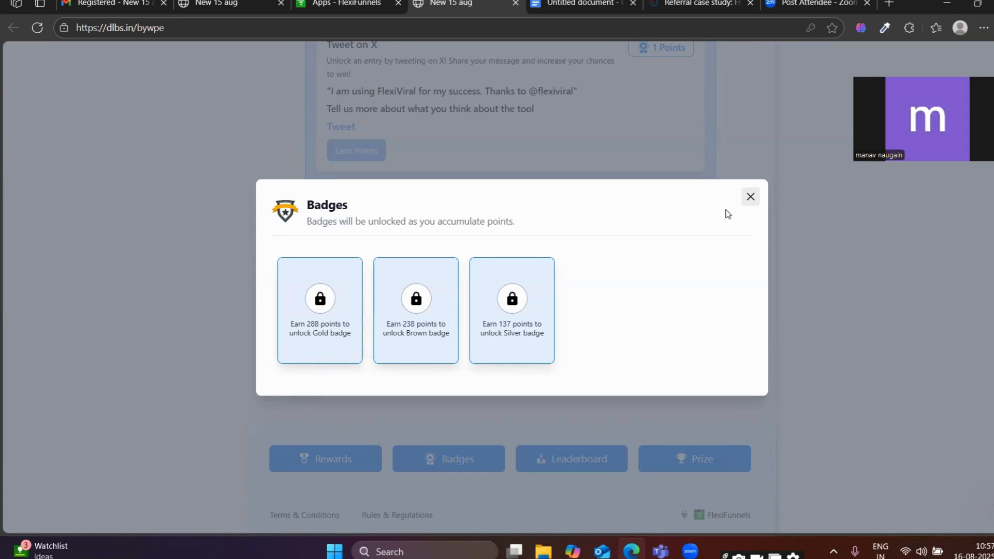
pyautogui.click(750, 197)
pyautogui.click(593, 453)
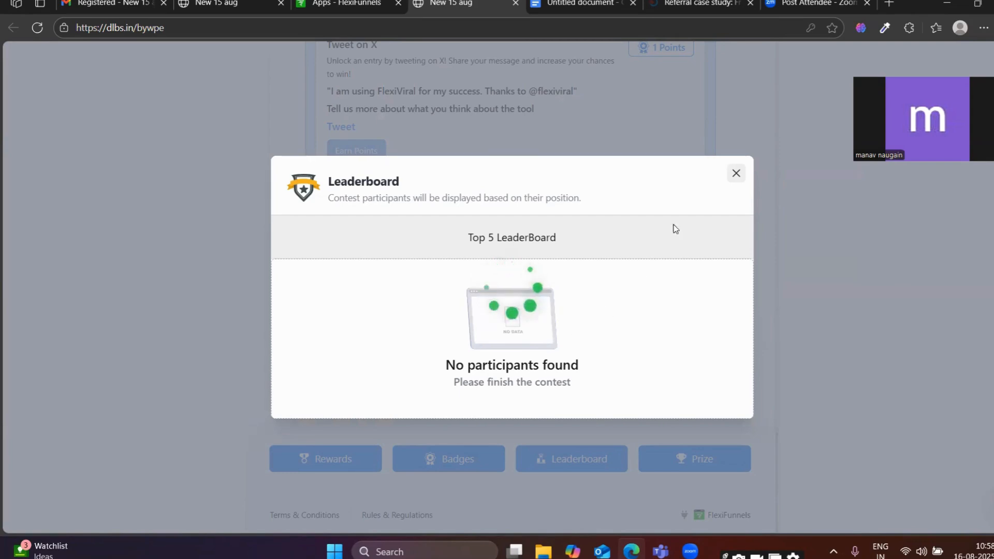
pyautogui.click(736, 173)
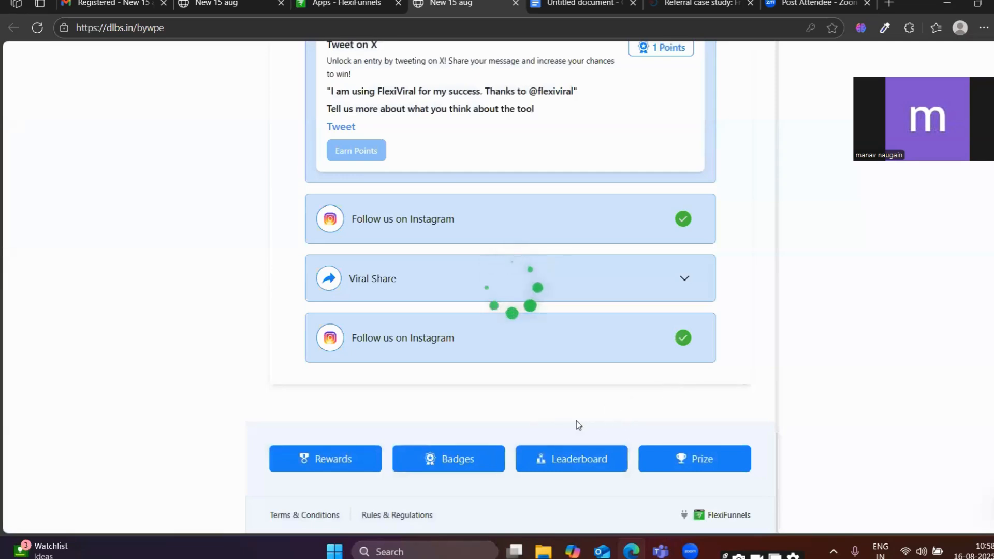
# Review the contest's Prize list with each prize's total value and minimum points required, and close it
pyautogui.click(704, 461)
pyautogui.scroll(-1, 528, 357)
pyautogui.scroll(1, 530, 353)
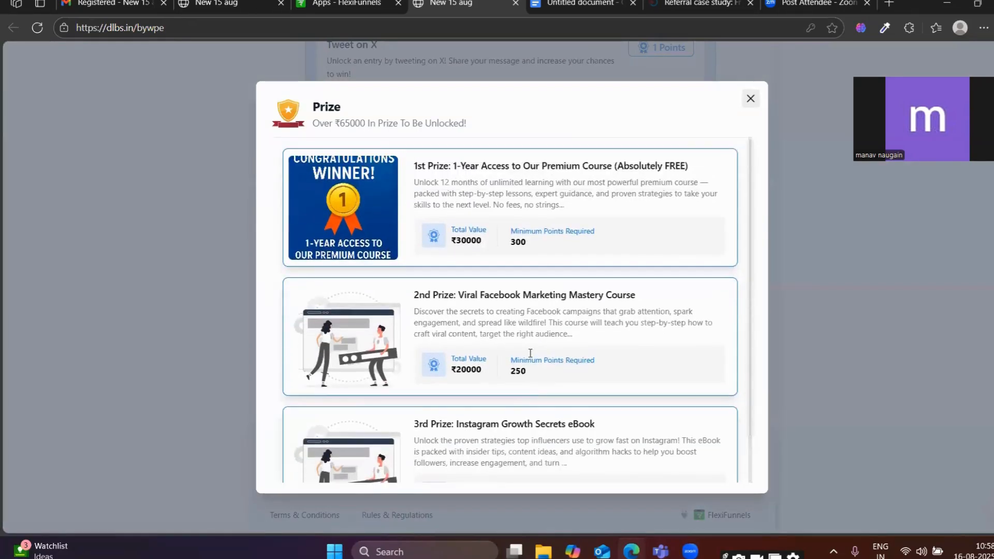
pyautogui.scroll(-1, 529, 354)
pyautogui.scroll(1, 523, 378)
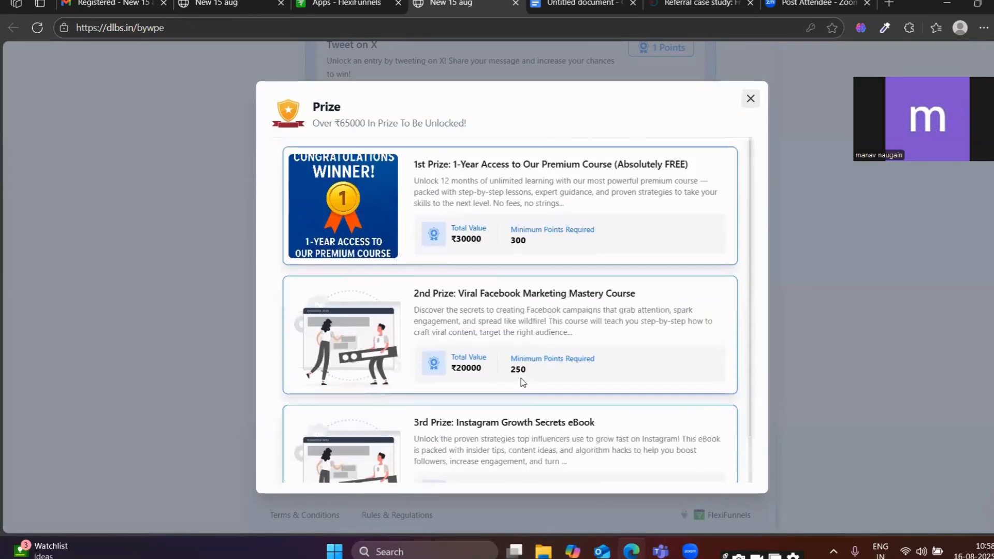
pyautogui.click(751, 98)
# Check the Leaderboard's top participants again, close it, and return to the participant's points summary
pyautogui.click(559, 465)
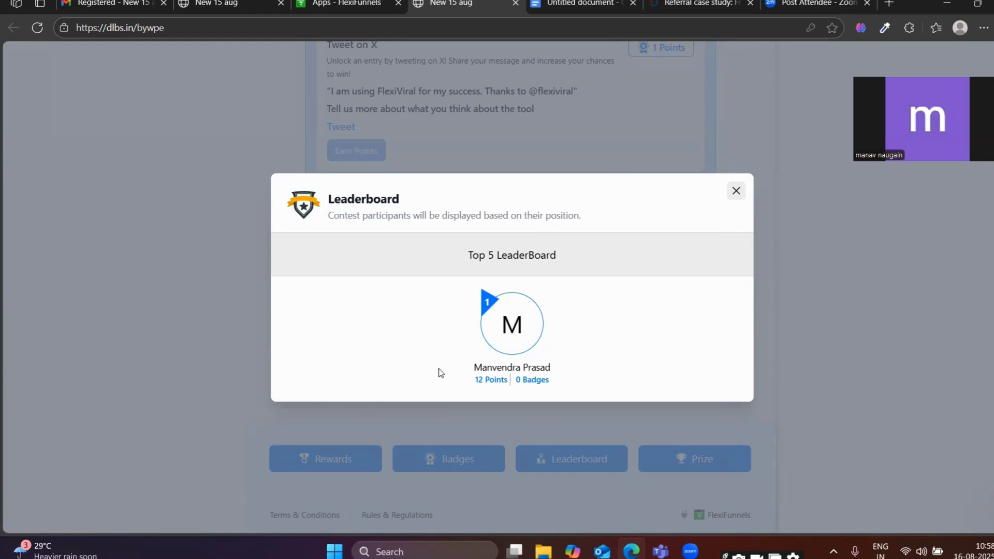
pyautogui.click(739, 192)
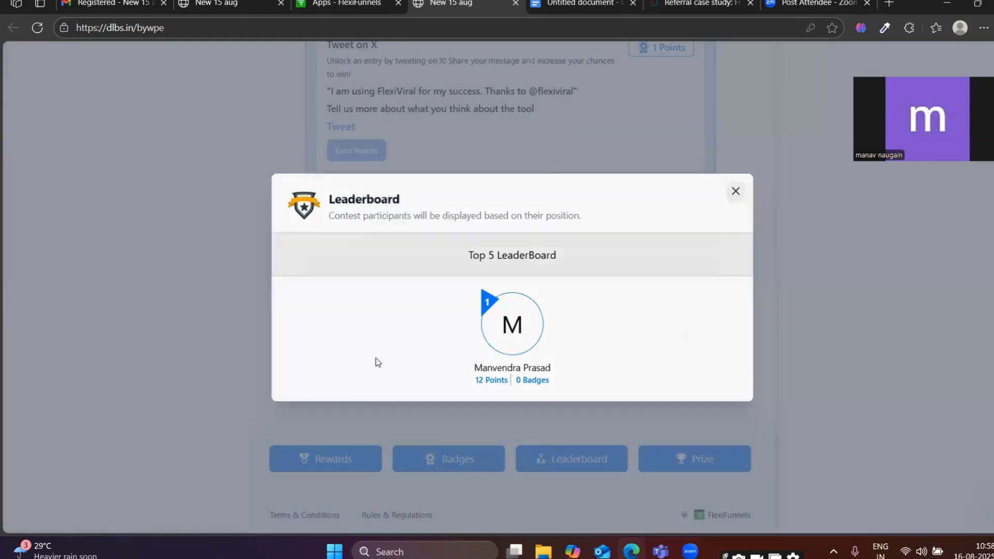
pyautogui.scroll(12, 370, 373)
pyautogui.scroll(15, 362, 400)
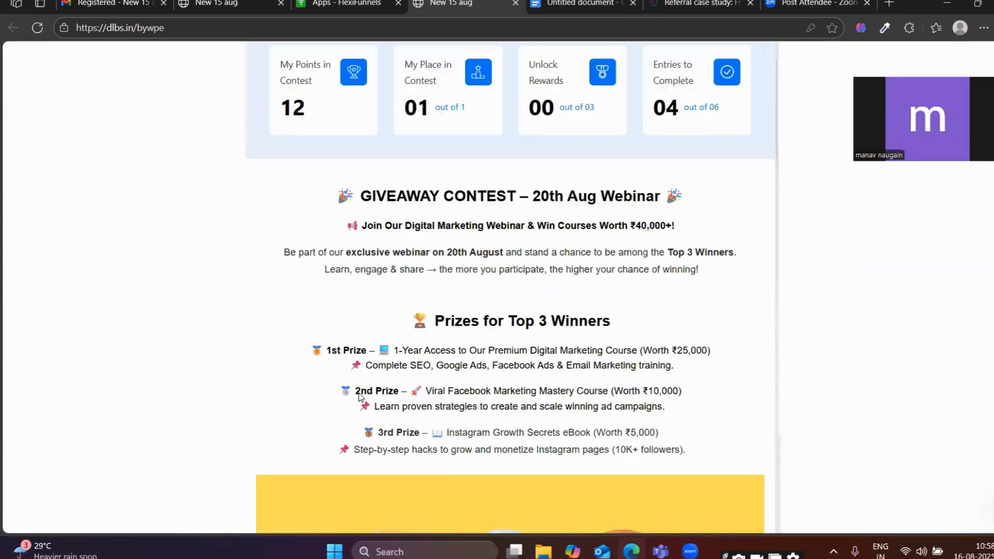
pyautogui.scroll(2, 359, 396)
# Switch to the FlexiFunnels apps page, log in to FlexiViral, and start creating a new contest from My Contest
pyautogui.click(336, 4)
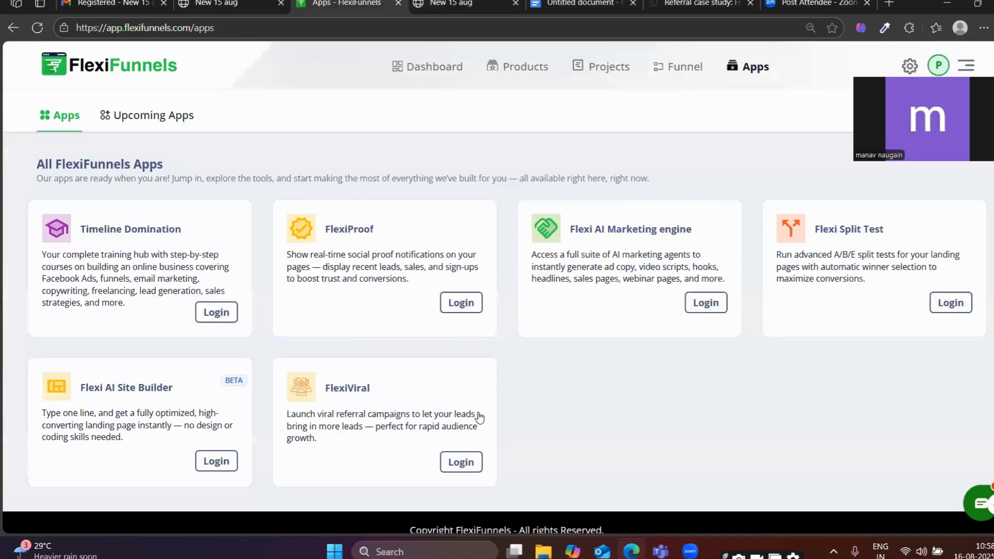
pyautogui.scroll(-1, 393, 269)
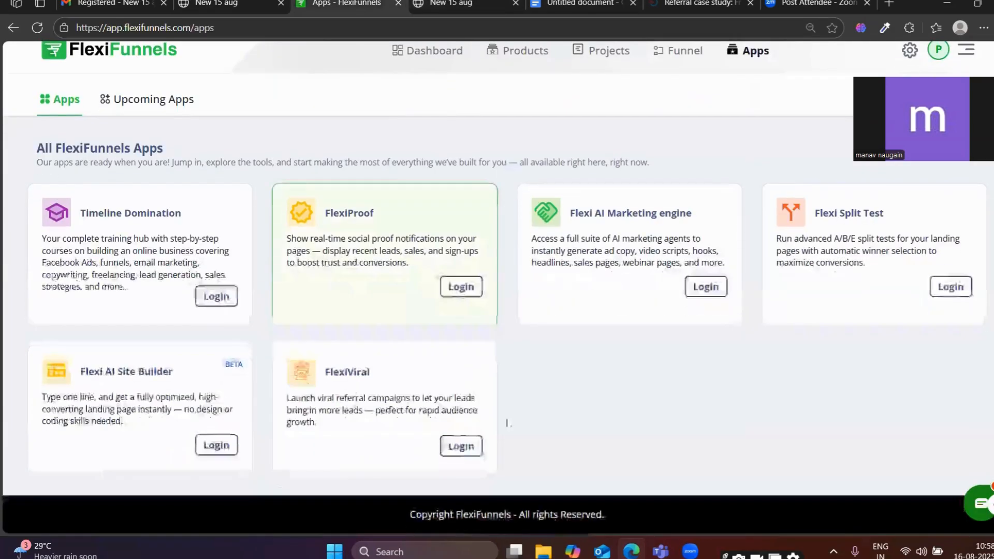
pyautogui.click(458, 459)
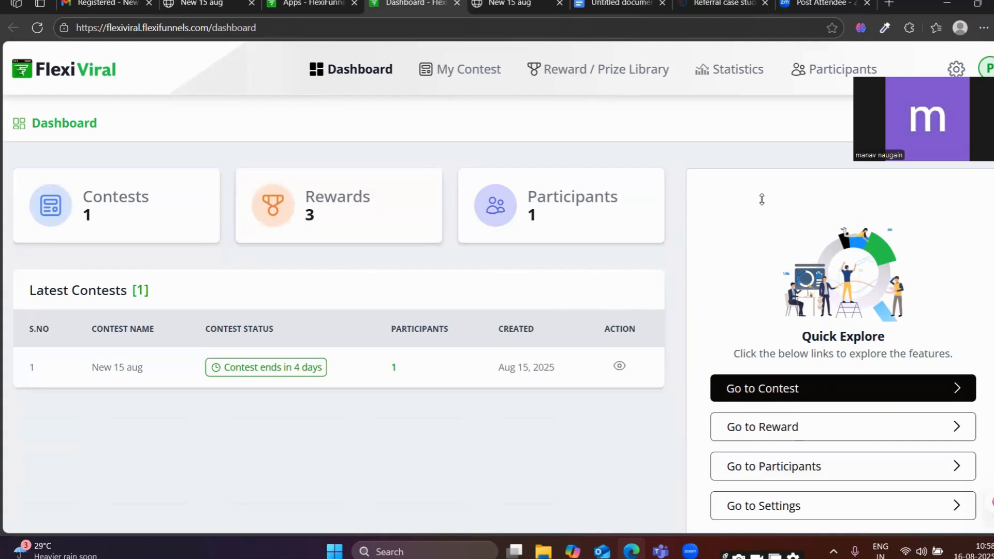
pyautogui.click(764, 390)
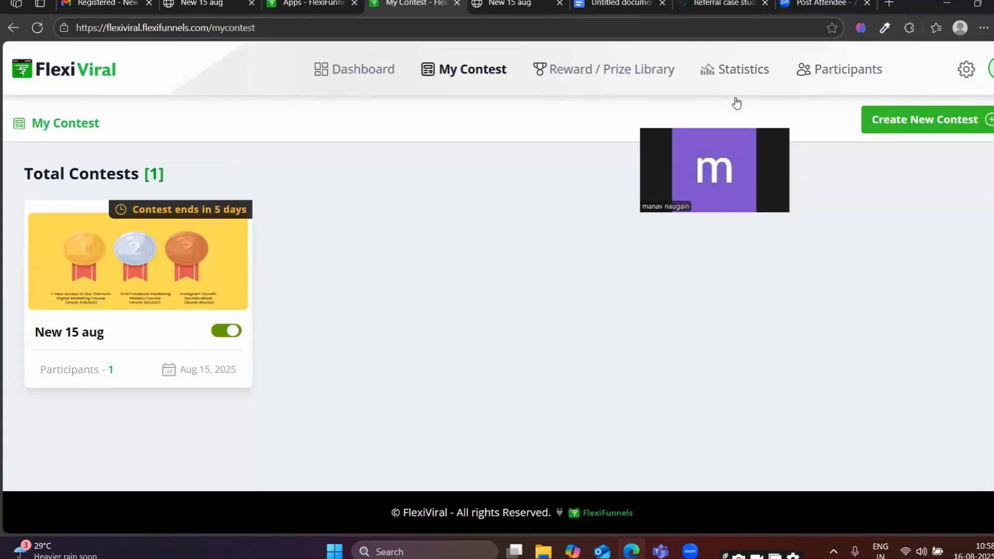
pyautogui.click(919, 114)
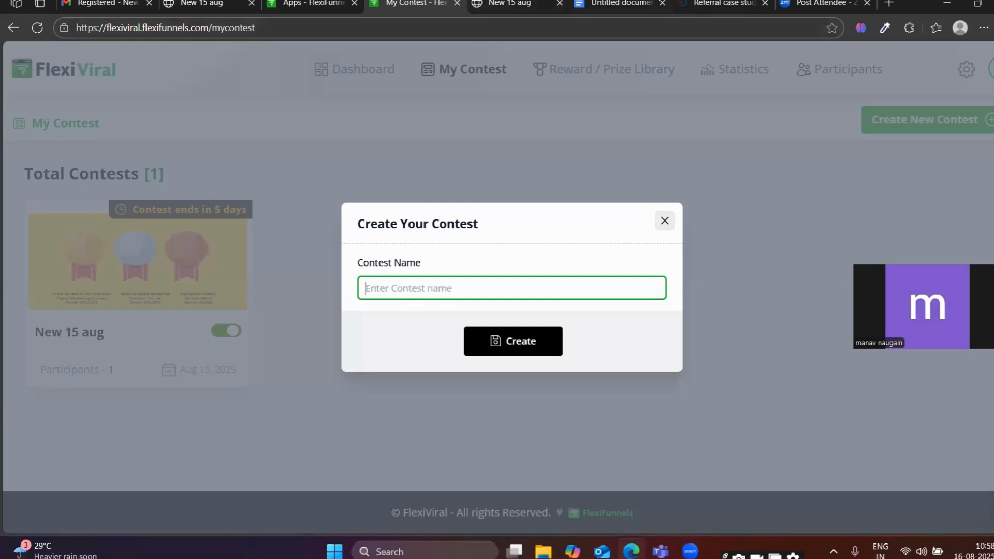
# Switch to the Google Docs giveaway document and copy "Our Digital Marketing Webinar & Win Courses Worth ₹40,000+!" under the 20th Aug Webinar heading
pyautogui.click(620, 4)
pyautogui.scroll(-8, 397, 266)
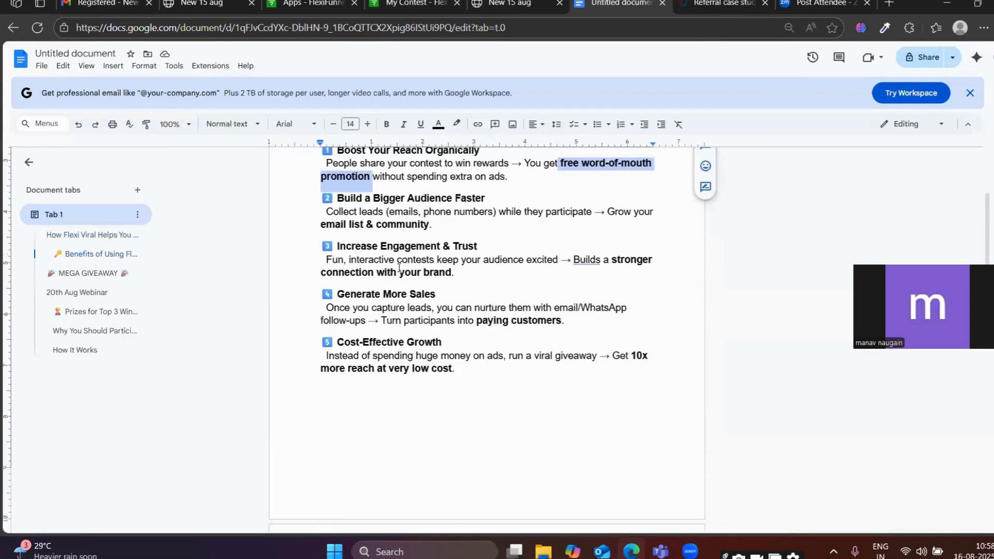
pyautogui.scroll(-4, 399, 268)
pyautogui.scroll(4, 372, 294)
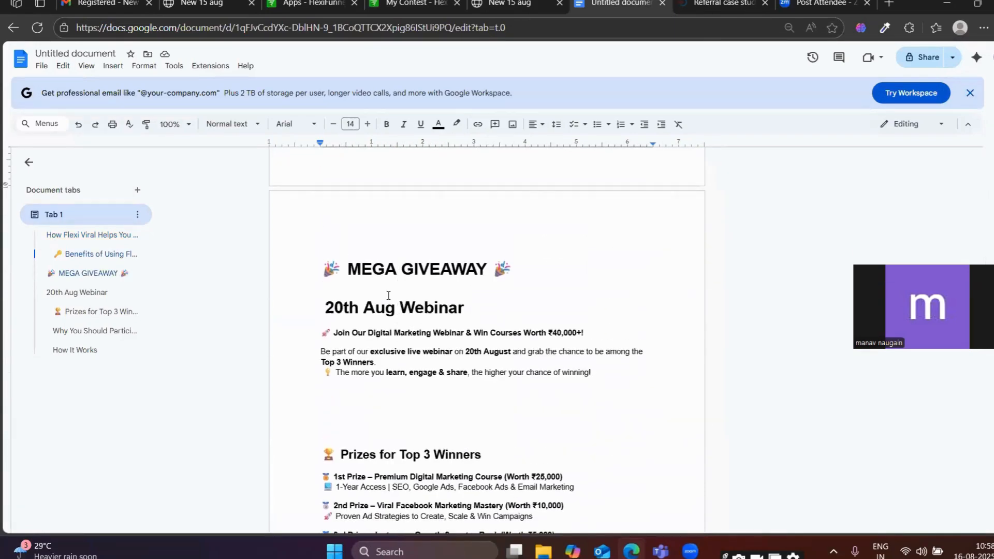
pyautogui.scroll(-4, 371, 294)
pyautogui.scroll(1, 394, 288)
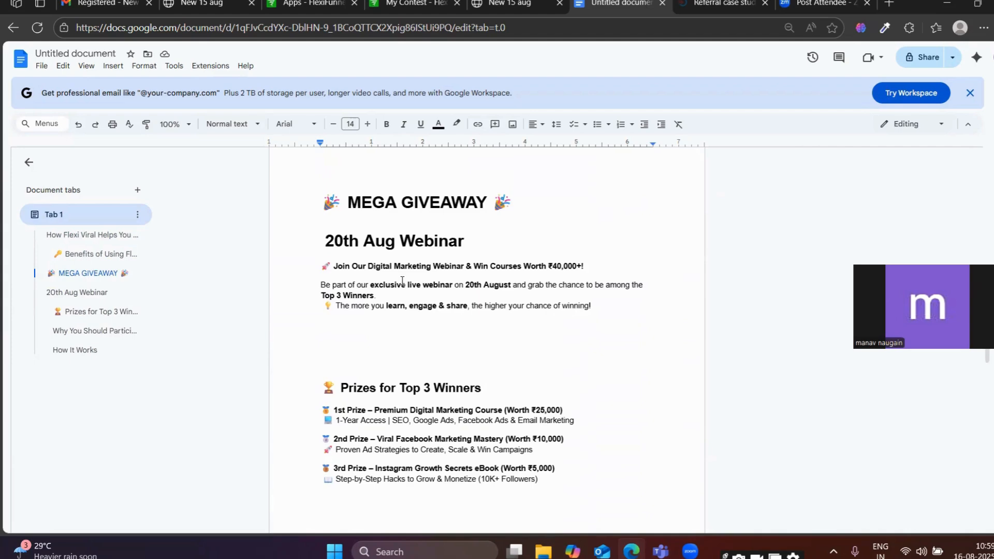
pyautogui.scroll(-3, 402, 281)
pyautogui.scroll(4, 415, 294)
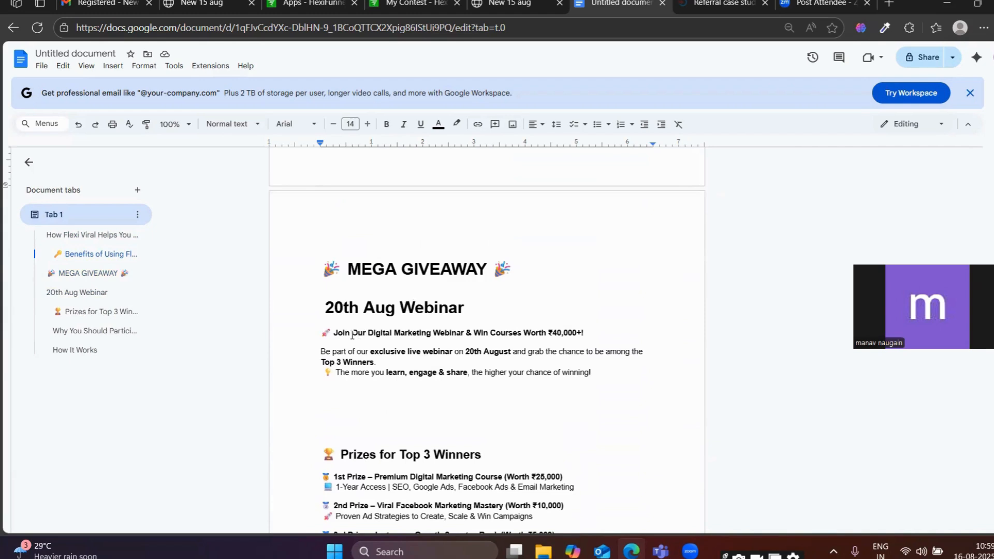
pyautogui.moveTo(352, 334); pyautogui.dragTo(574, 328)
pyautogui.hotkey('ctrl', 'c')
# Return to FlexiViral and create the contest with the copied name "Our Digital Marketing Webinar & Win Courses Worth ₹40,000+!"
pyautogui.click(346, 2)
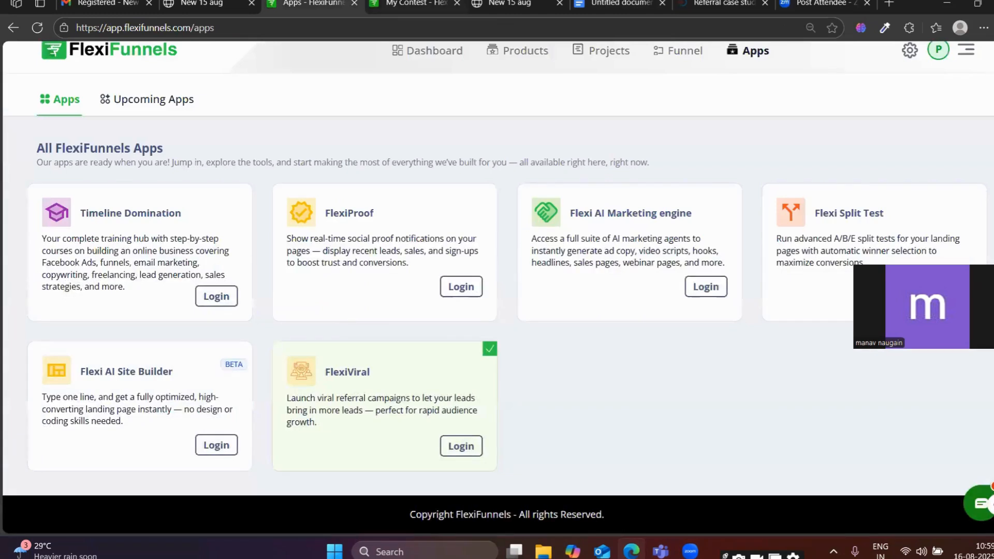
pyautogui.click(416, 4)
pyautogui.hotkey('ctrl', 'v')
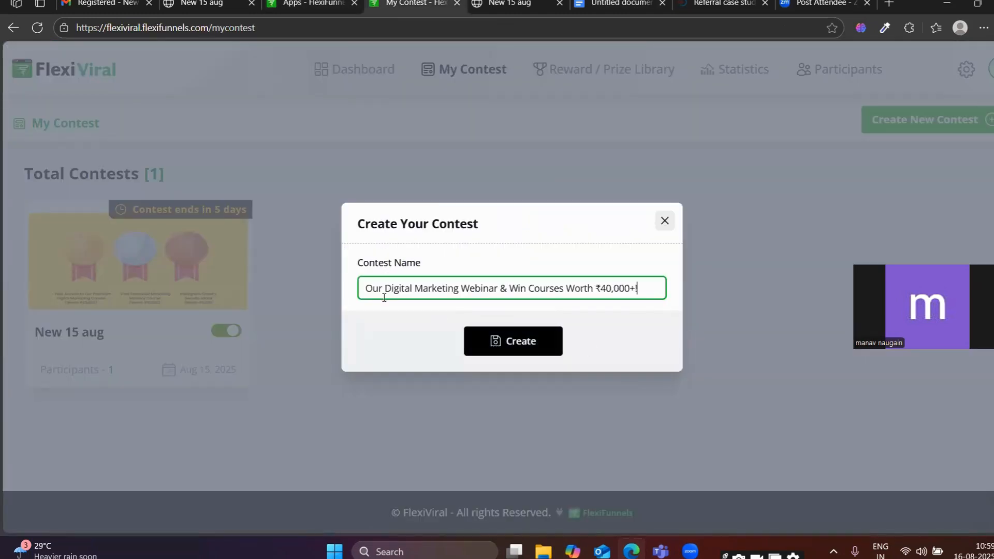
pyautogui.click(514, 346)
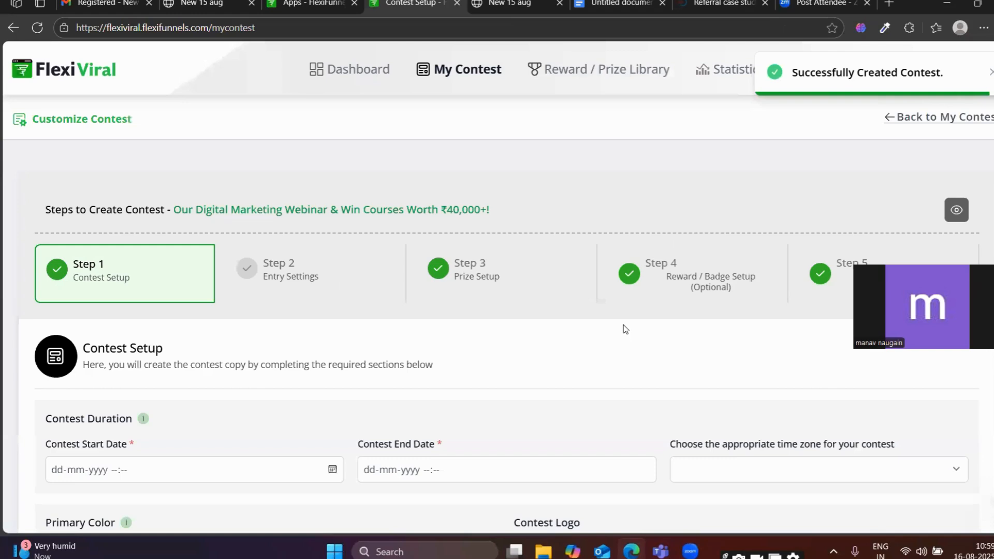
# Set the contest start date to 16-08-2025 at 11:00
pyautogui.moveTo(850, 306); pyautogui.dragTo(938, 240)
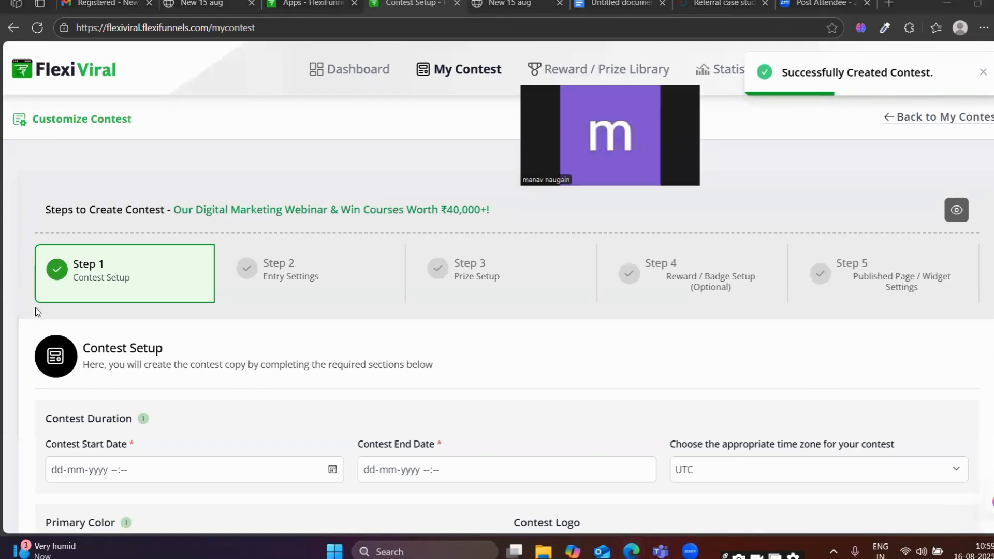
pyautogui.scroll(-3, 38, 312)
pyautogui.click(331, 269)
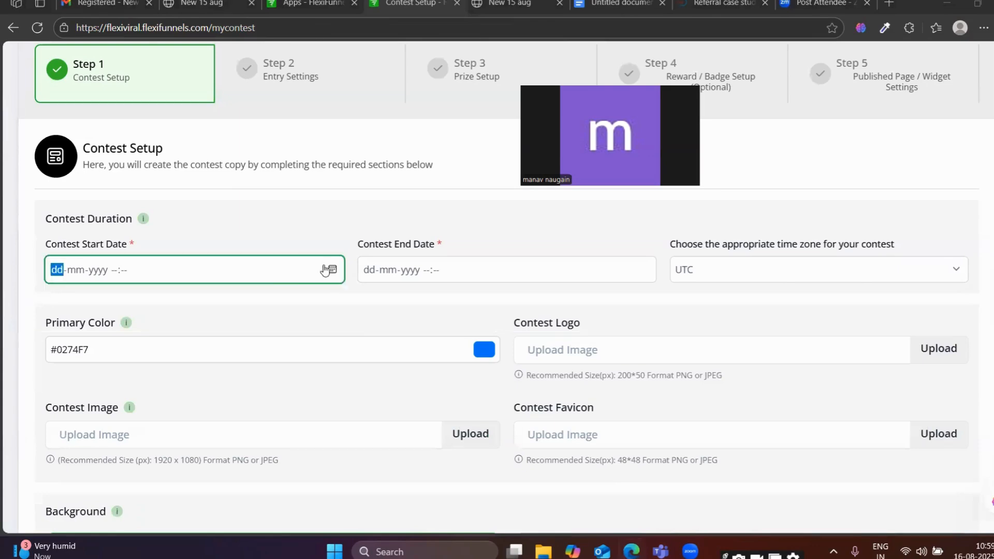
pyautogui.click(154, 382)
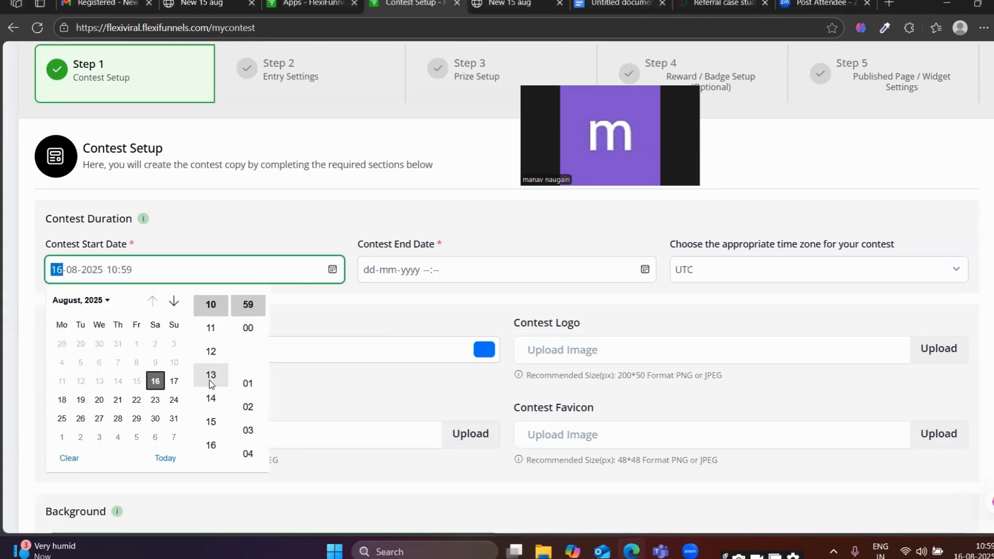
pyautogui.scroll(-2, 212, 404)
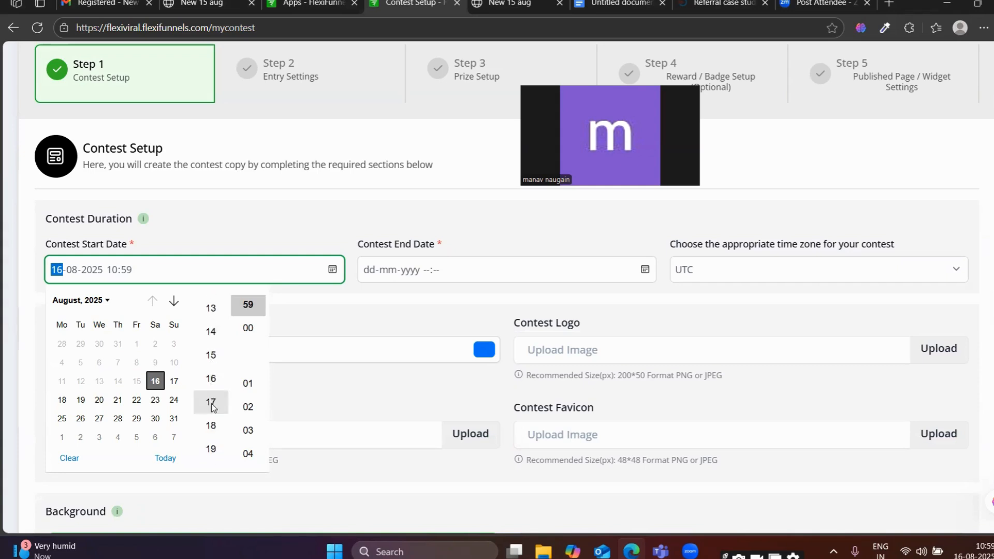
pyautogui.scroll(-1, 213, 406)
pyautogui.scroll(10, 215, 404)
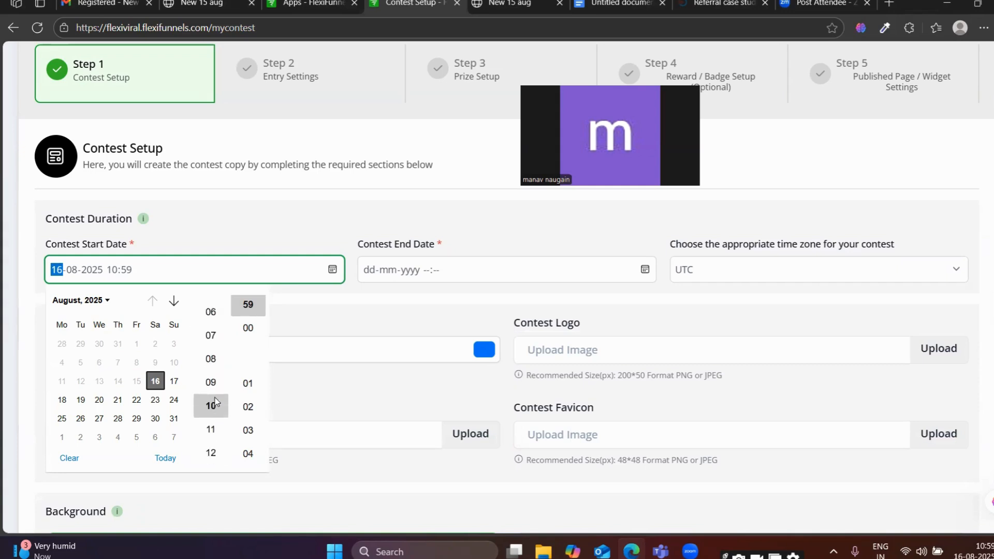
pyautogui.scroll(7, 215, 403)
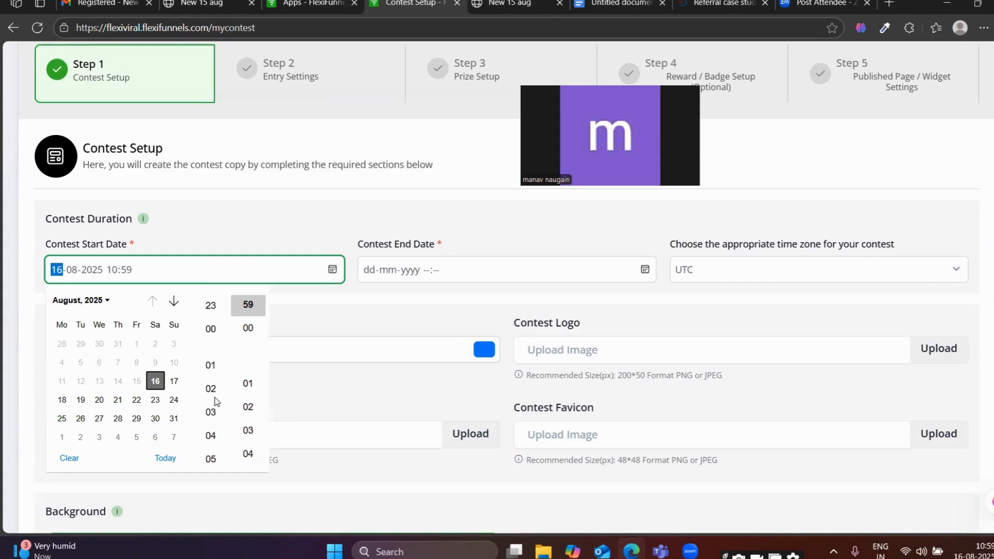
pyautogui.scroll(-8, 213, 402)
pyautogui.click(212, 401)
pyautogui.click(255, 327)
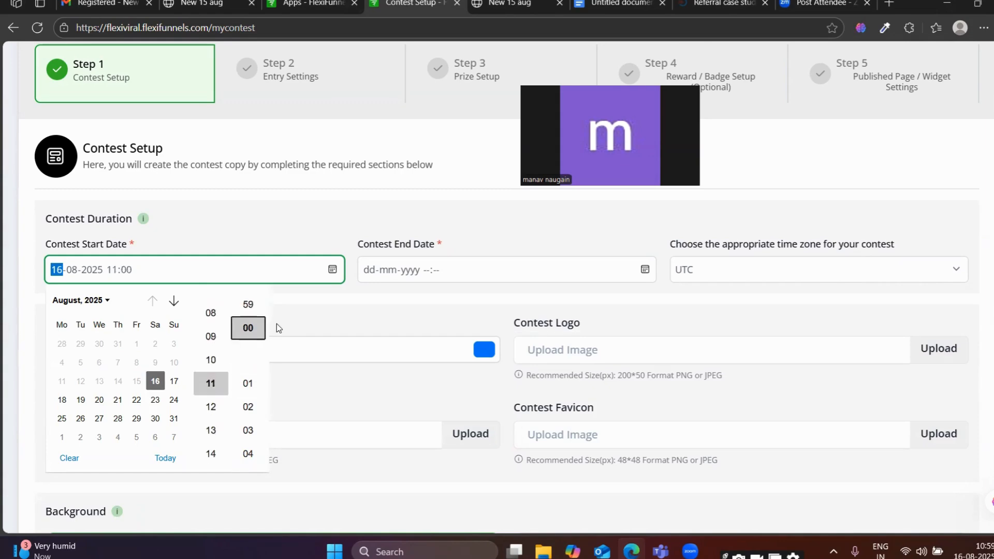
# Set the contest end date to 20-08-2025 at 00:01
pyautogui.click(413, 284)
pyautogui.click(496, 260)
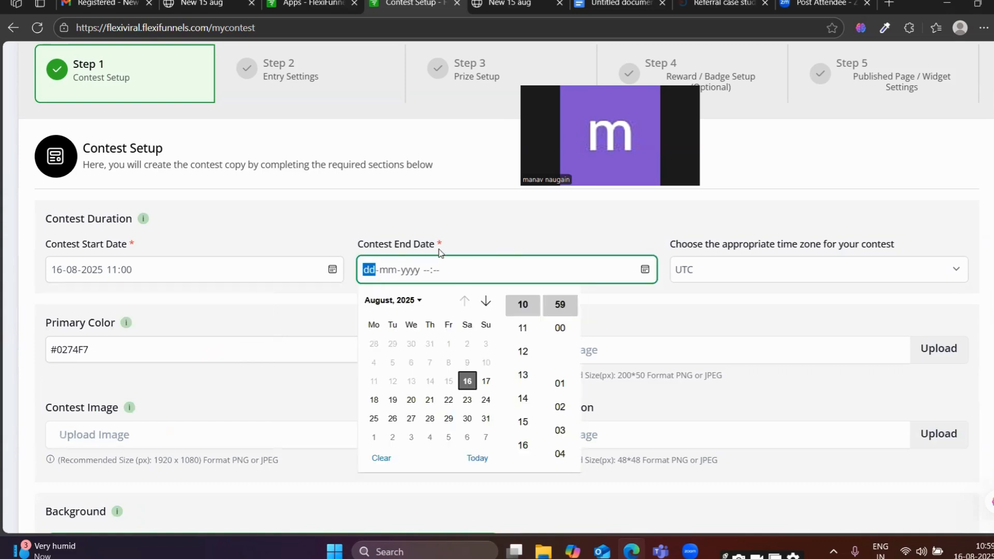
pyautogui.click(411, 399)
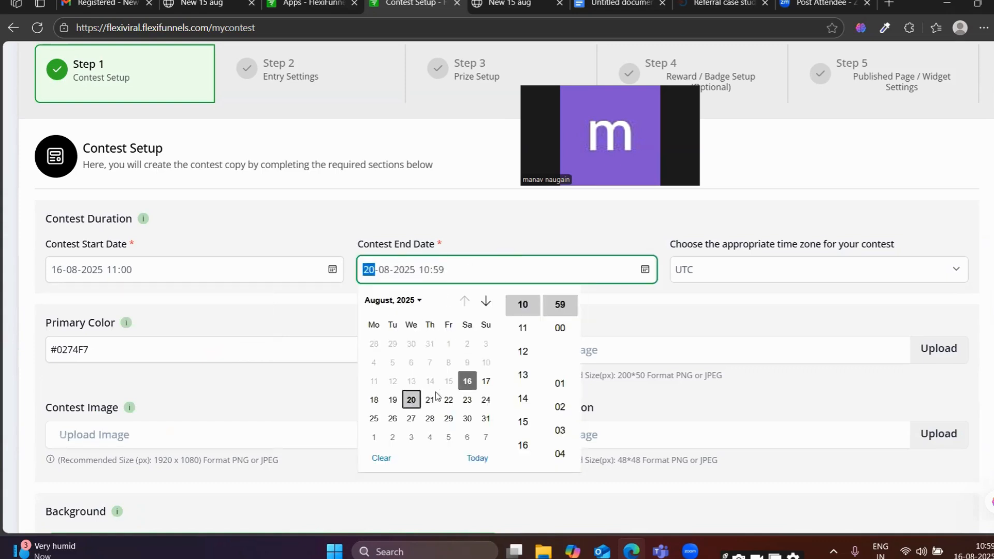
pyautogui.scroll(-3, 523, 401)
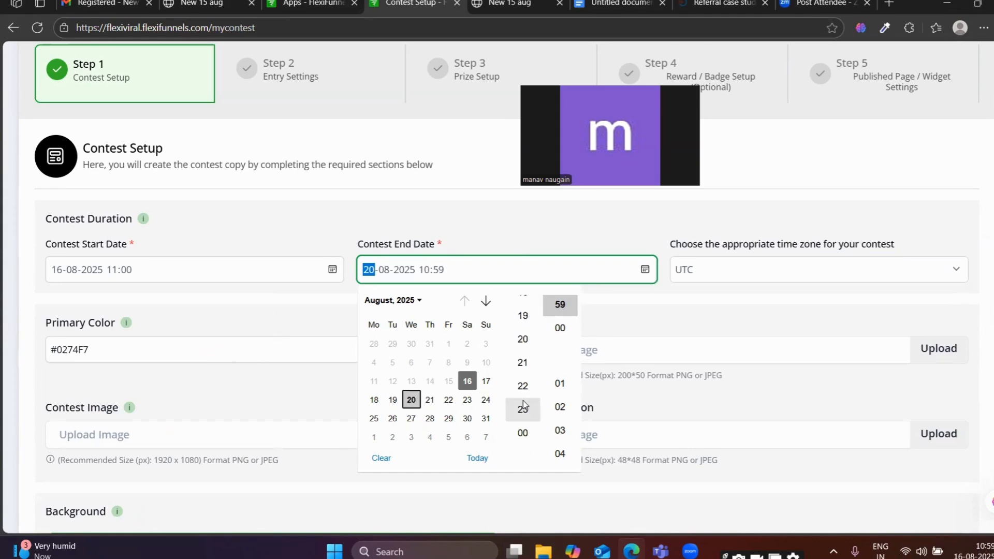
pyautogui.scroll(9, 524, 417)
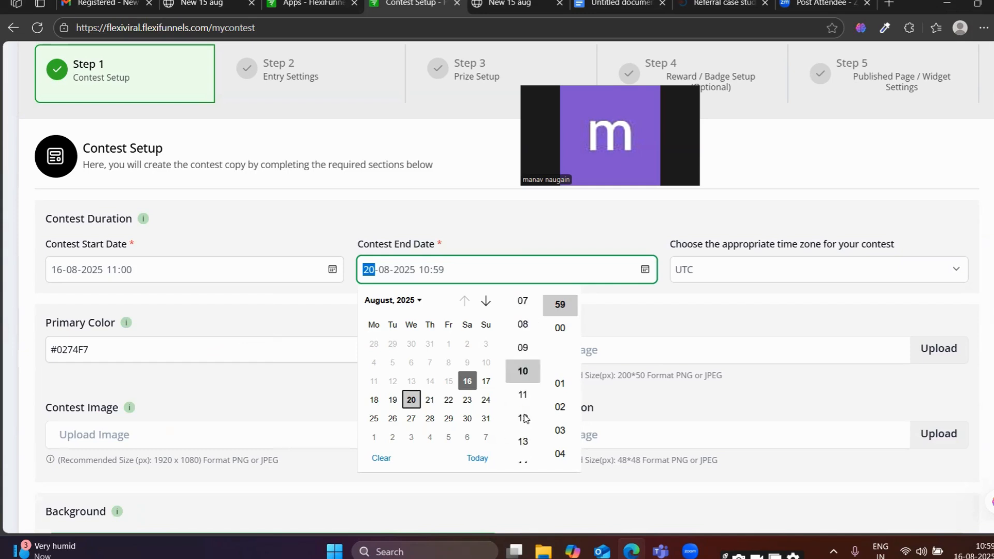
pyautogui.scroll(-4, 525, 417)
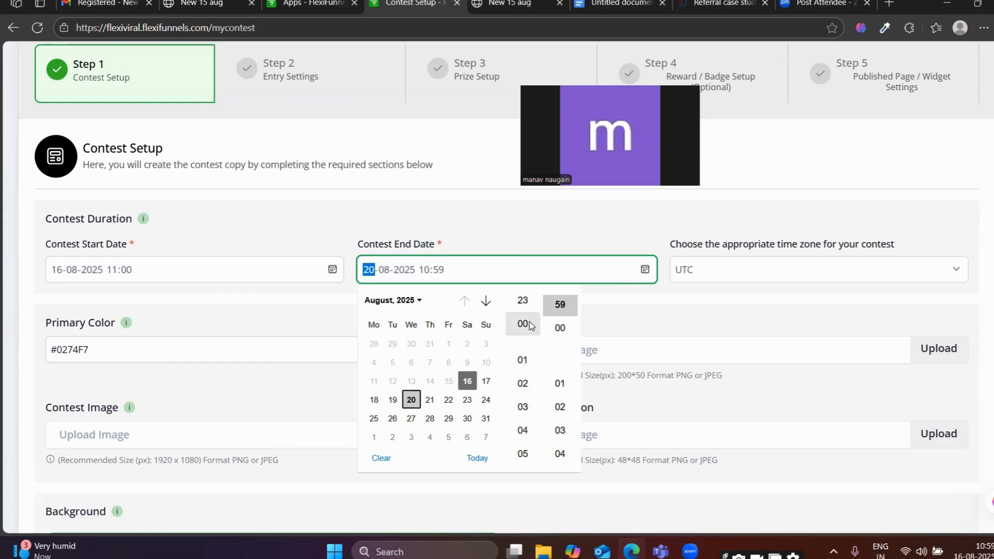
pyautogui.scroll(3, 531, 363)
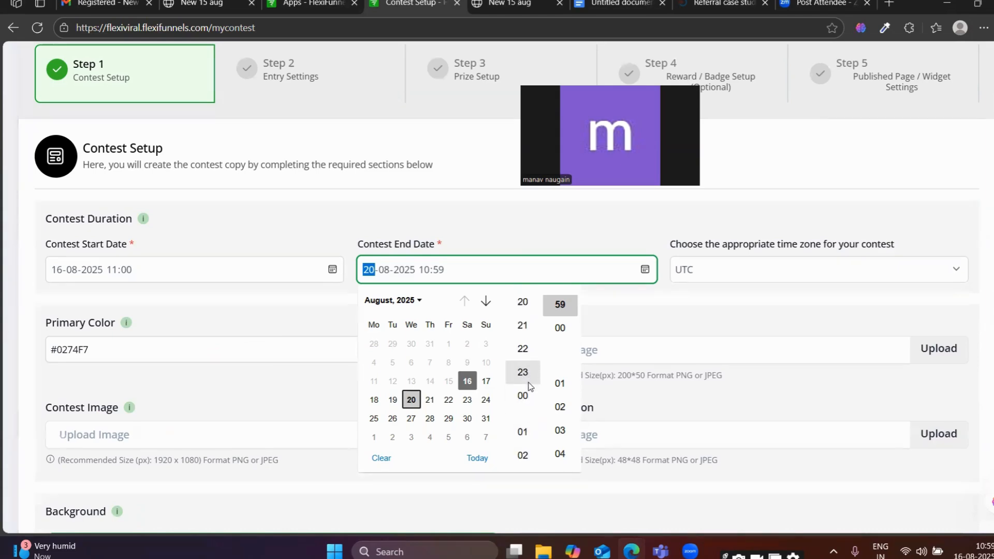
pyautogui.click(525, 397)
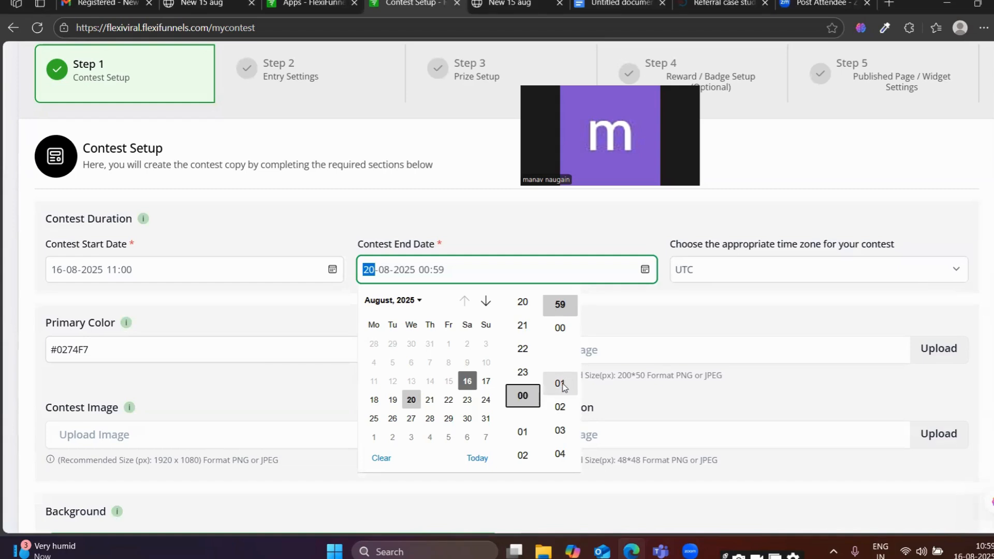
pyautogui.click(562, 385)
pyautogui.click(667, 316)
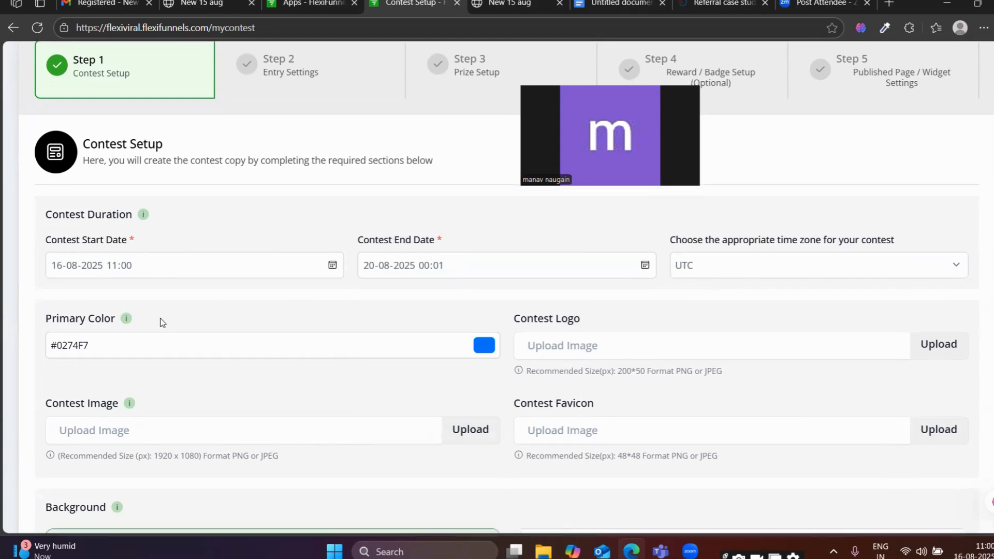
# Change the contest's primary color to the turquoise preset #50e3c2
pyautogui.scroll(-2, 93, 228)
pyautogui.scroll(2, 199, 338)
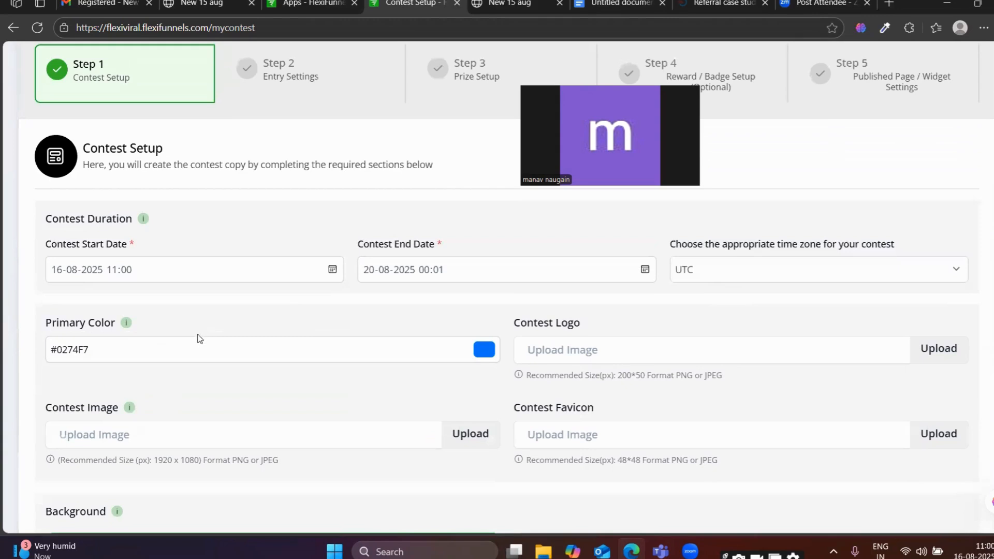
pyautogui.click(486, 352)
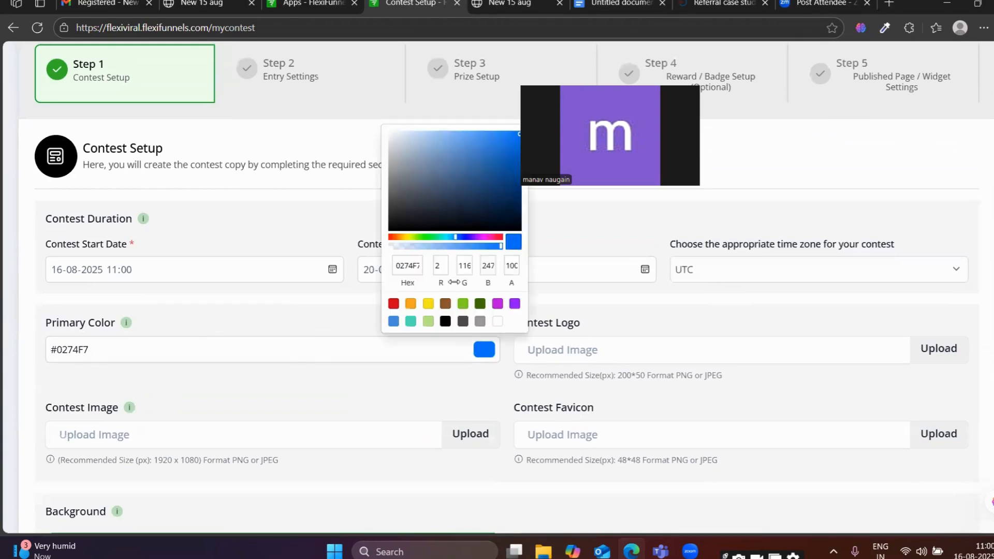
pyautogui.click(348, 294)
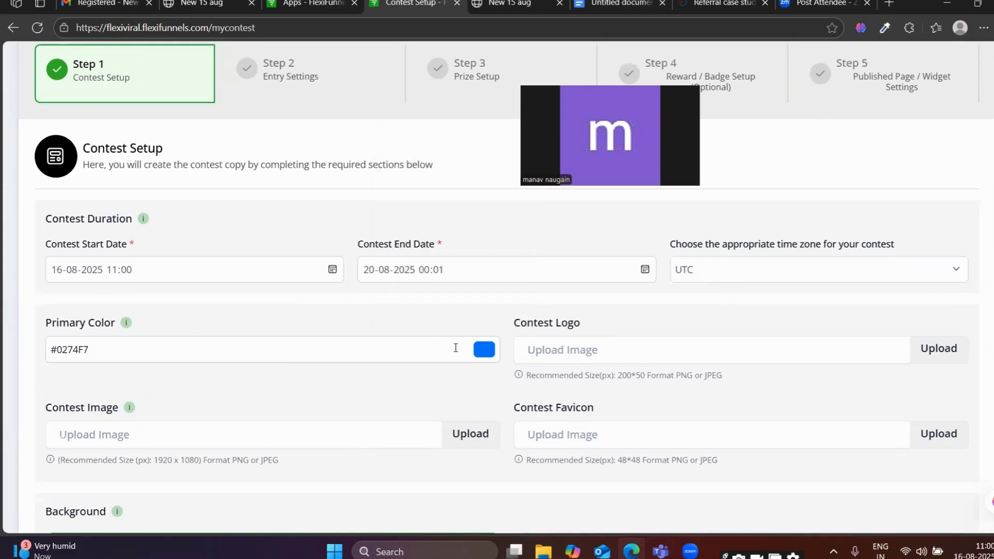
pyautogui.click(485, 353)
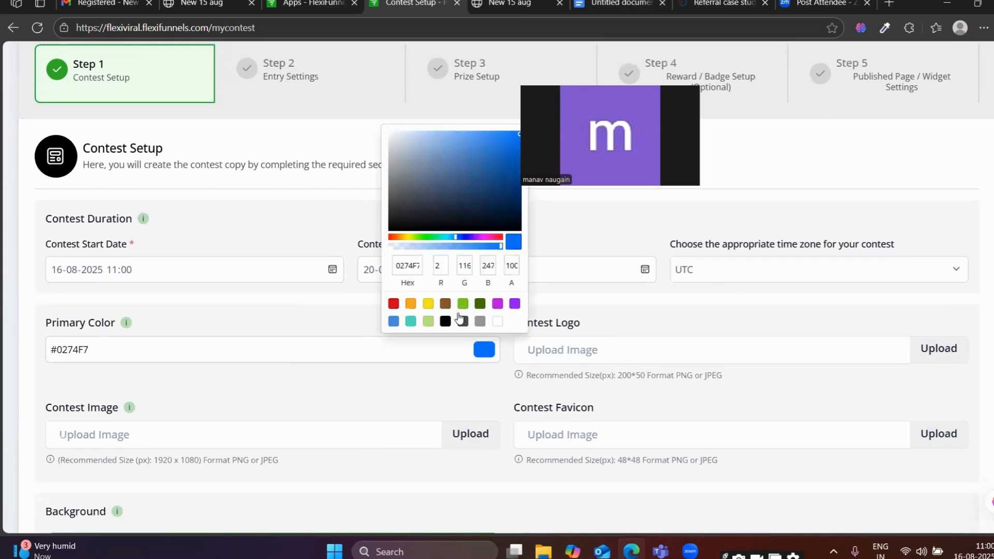
pyautogui.click(410, 323)
pyautogui.click(371, 399)
pyautogui.scroll(-2, 595, 318)
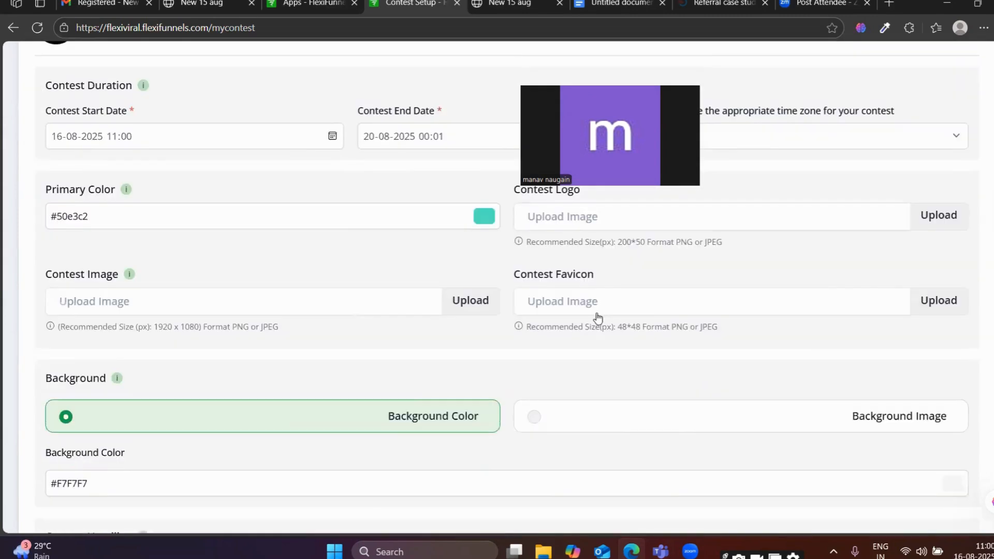
# Switch to the published giveaway page, examine its header and logo area, and return to the contest setup
pyautogui.scroll(1, 531, 278)
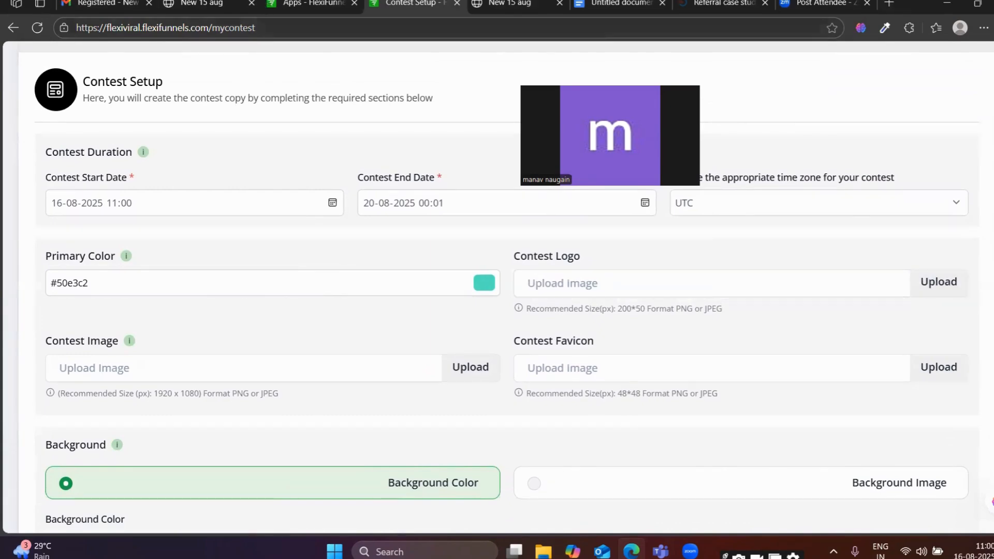
pyautogui.click(313, 3)
pyautogui.click(415, 4)
pyautogui.click(314, 3)
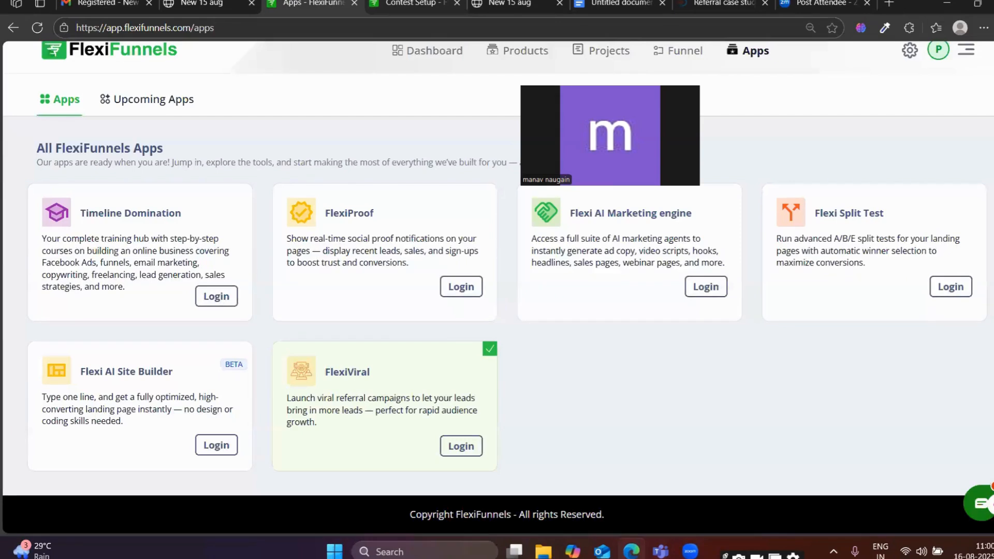
pyautogui.click(211, 4)
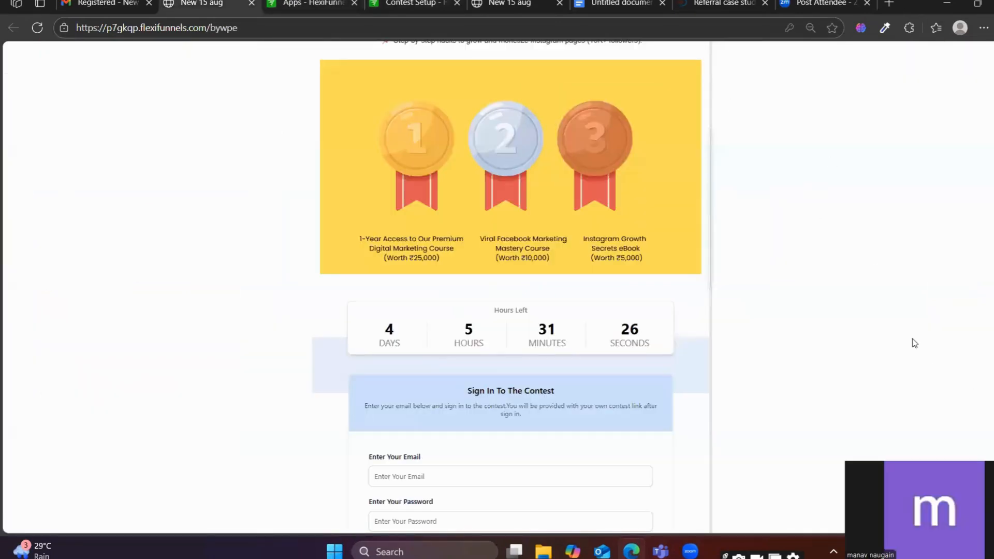
pyautogui.scroll(5, 605, 210)
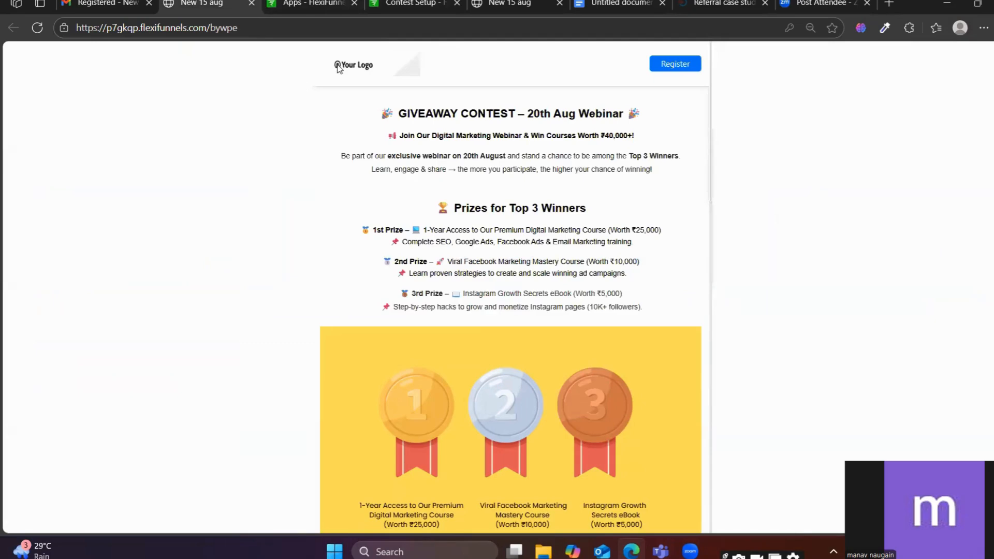
pyautogui.click(300, 6)
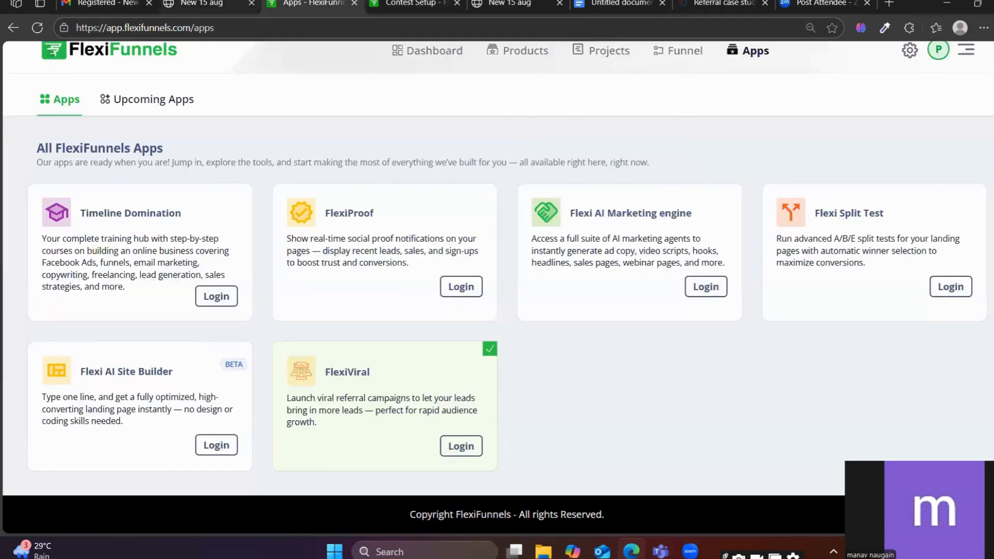
pyautogui.click(409, 2)
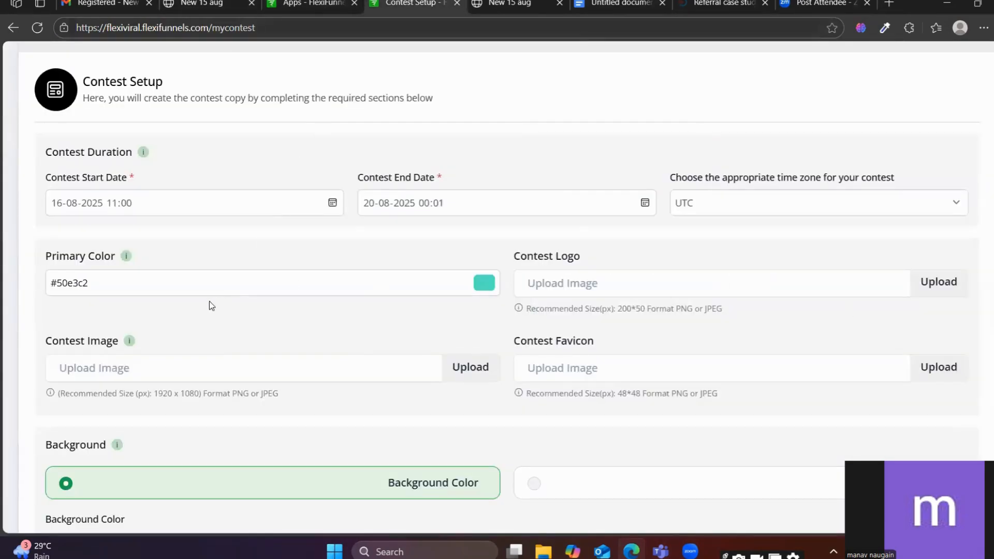
# Review the contest image and background settings, check them against the published giveaway page, and return to the setup
pyautogui.scroll(-3, 210, 302)
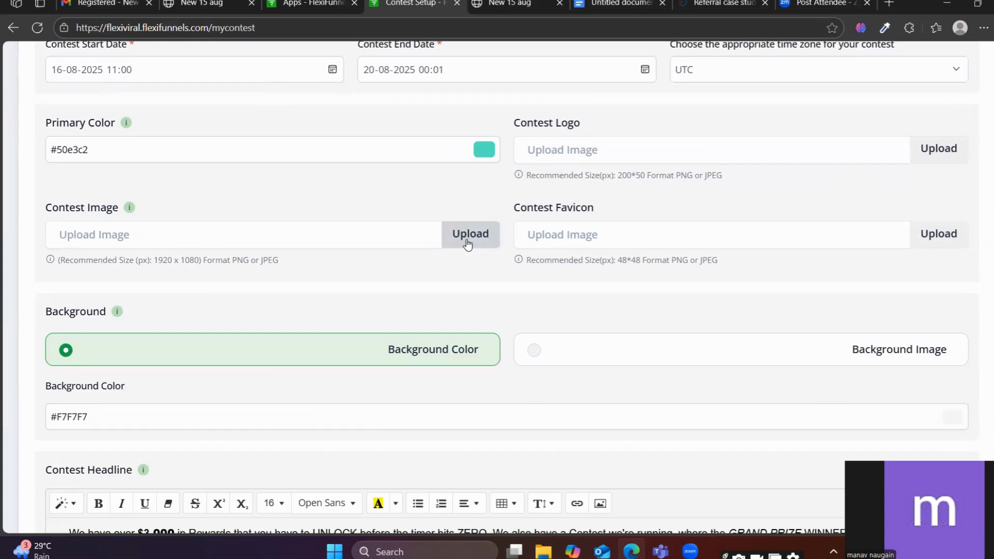
pyautogui.scroll(-1, 546, 266)
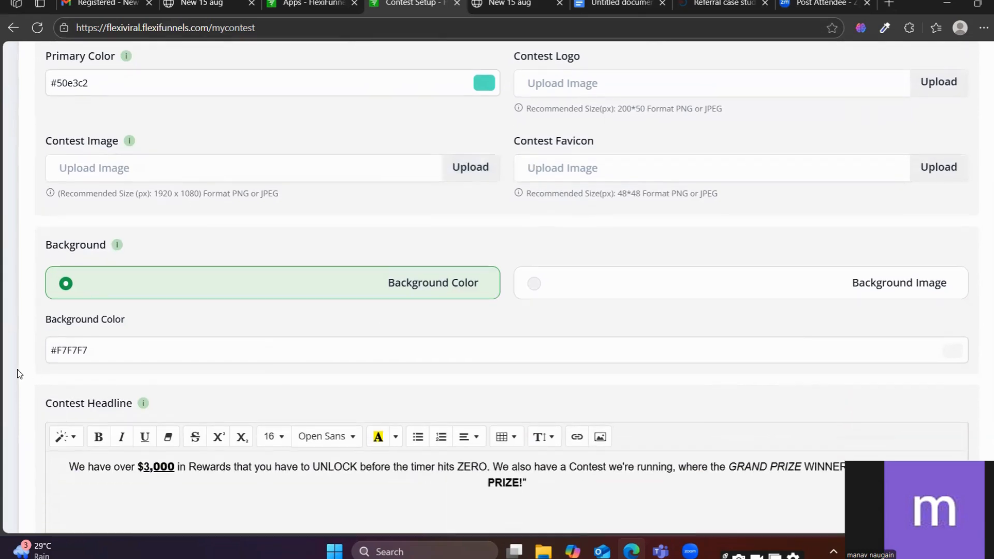
pyautogui.scroll(-1, 269, 383)
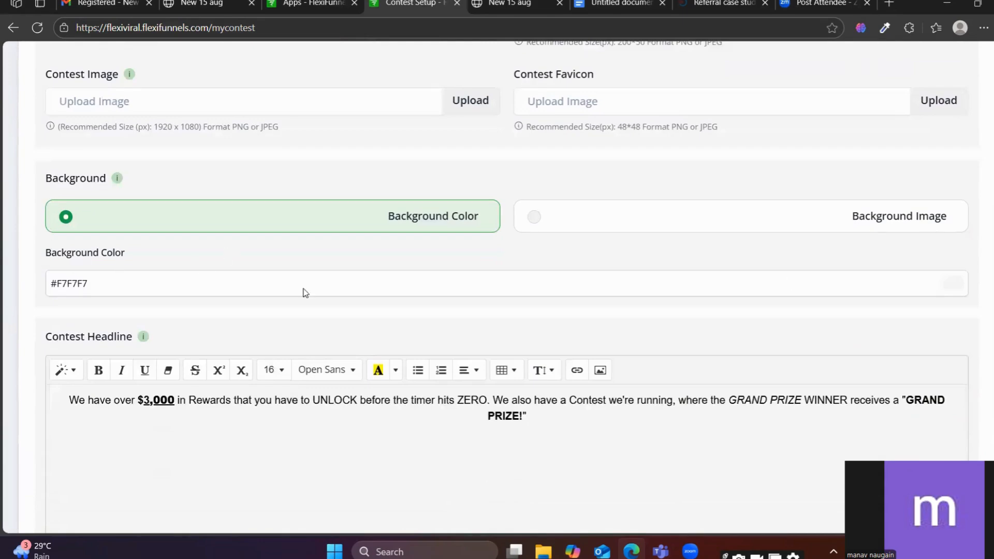
pyautogui.scroll(-1, 669, 264)
pyautogui.click(314, 3)
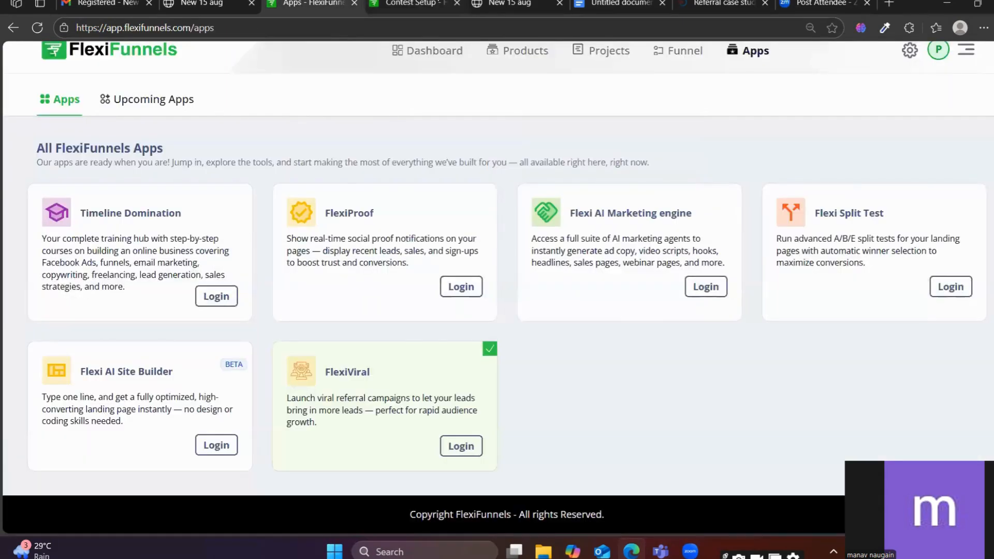
pyautogui.click(414, 3)
pyautogui.click(203, 4)
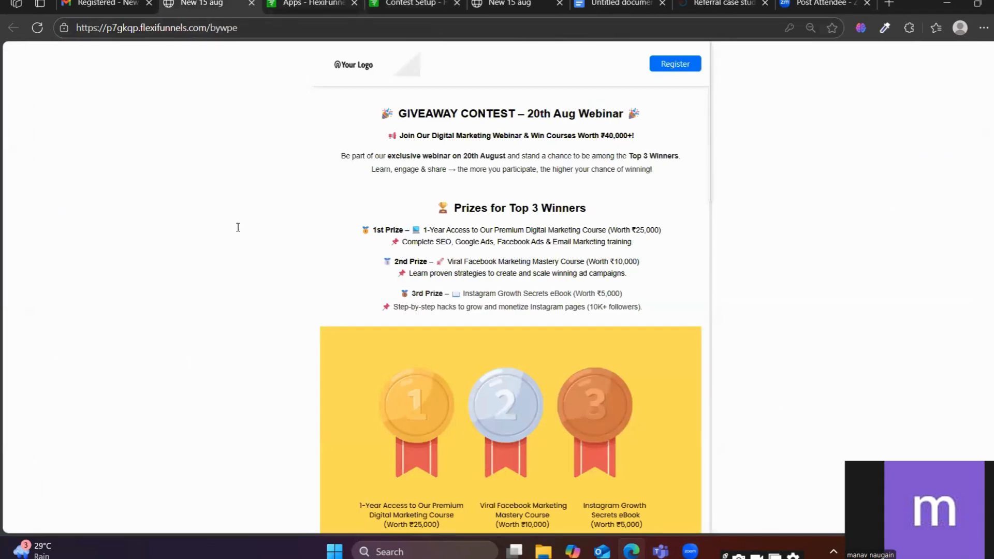
pyautogui.click(414, 4)
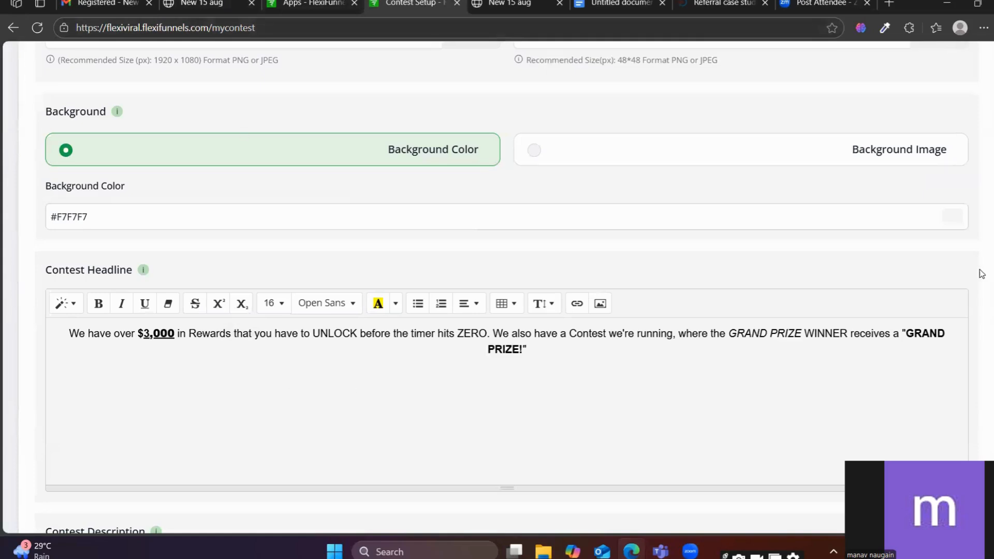
# Set the contest's background color to the magenta preset #bd10e0
pyautogui.click(953, 216)
pyautogui.scroll(1, 862, 120)
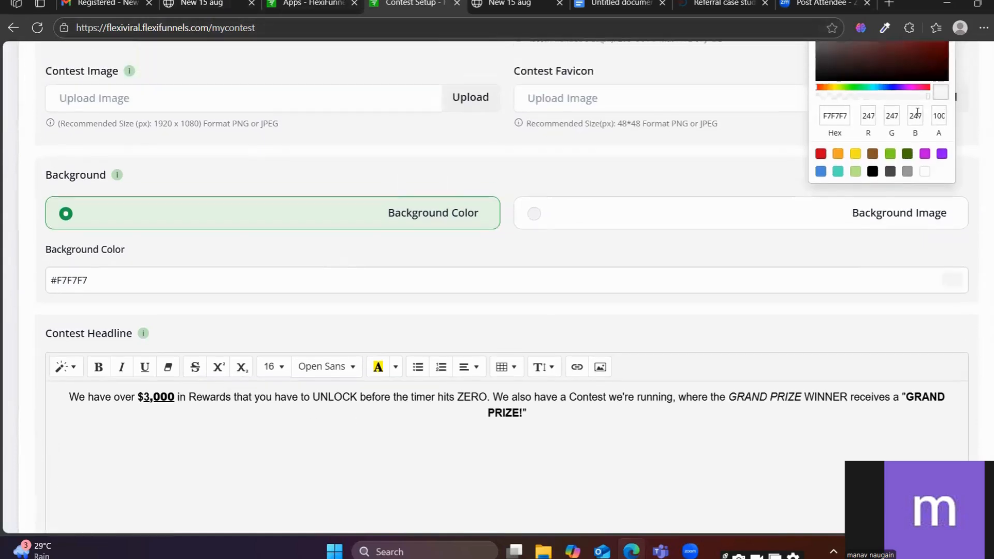
pyautogui.click(924, 156)
pyautogui.click(862, 346)
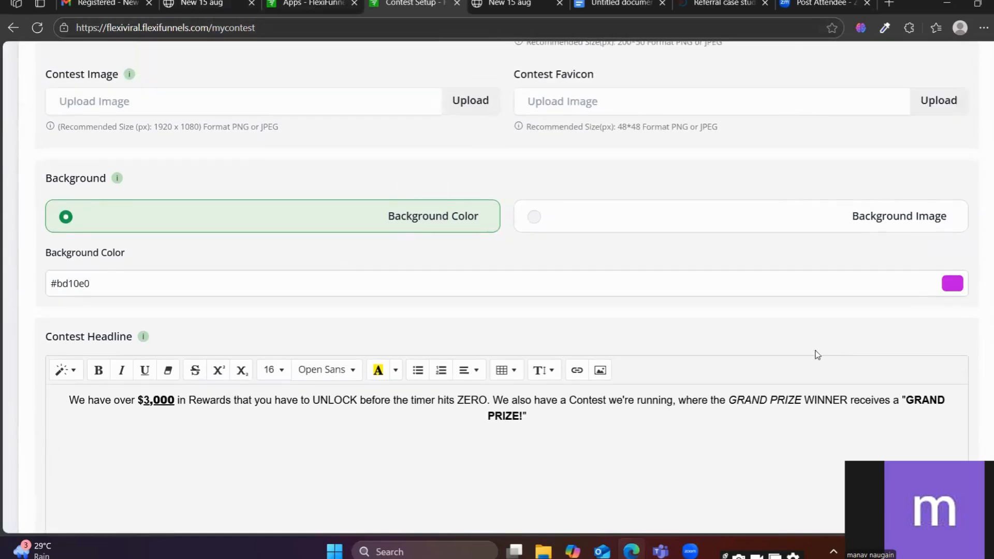
pyautogui.scroll(2, 484, 317)
pyautogui.scroll(-6, 486, 315)
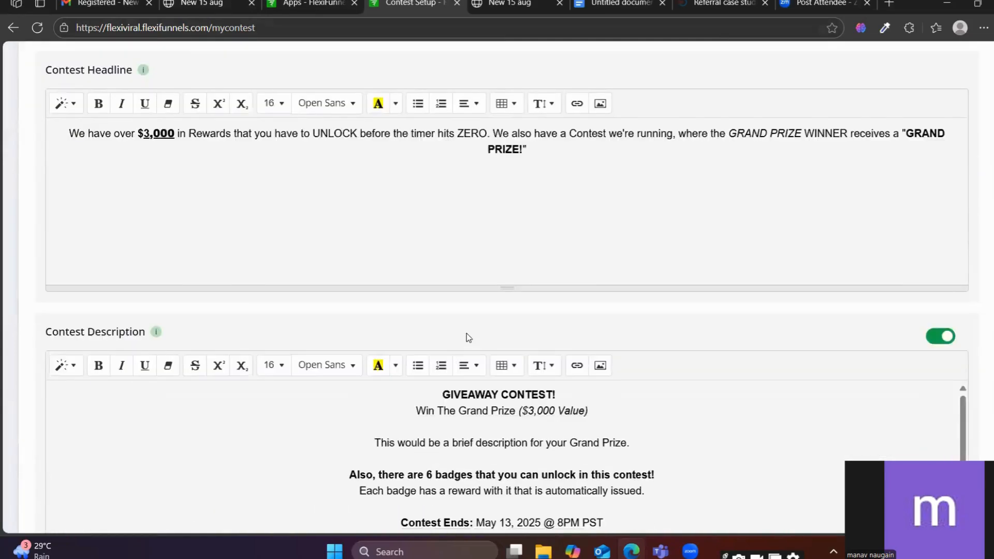
# Switch to the Google Docs document and copy the section from the MEGA GIVEAWAY heading through the line about the higher chance of winning
pyautogui.scroll(1, 467, 333)
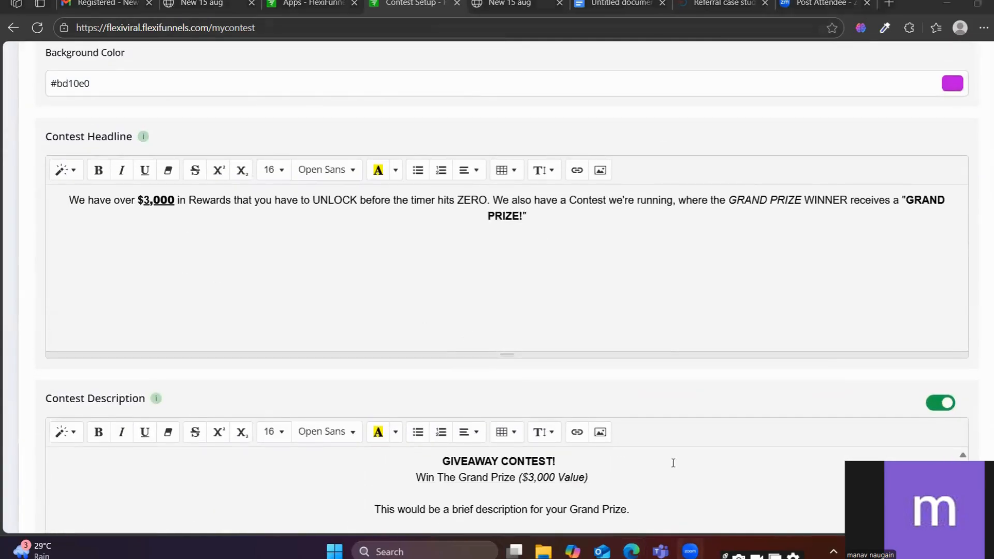
pyautogui.click(602, 3)
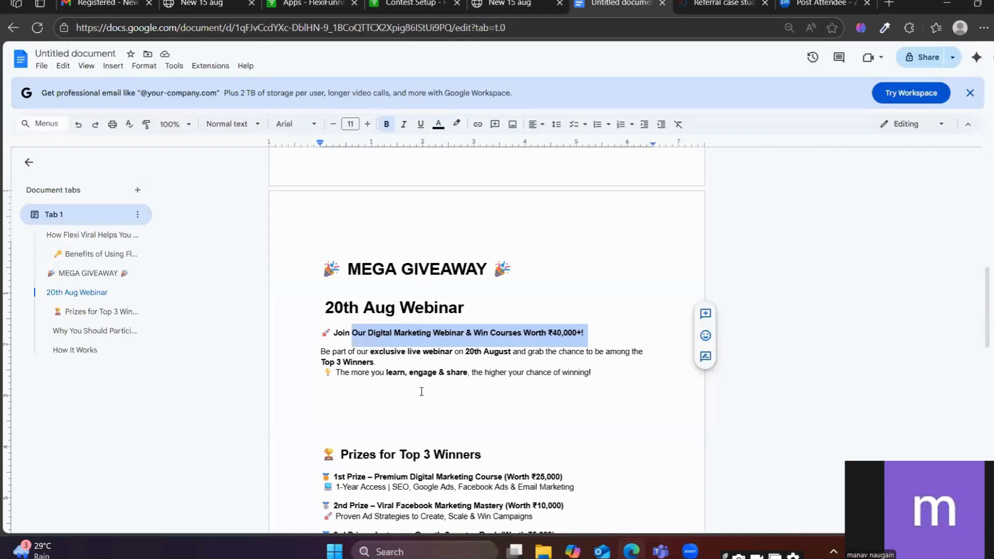
pyautogui.click(414, 394)
pyautogui.moveTo(602, 377); pyautogui.dragTo(368, 91)
pyautogui.hotkey('ctrl', 'c')
# Return to the contest setup and replace the whole contest headline with the copied MEGA GIVEAWAY text
pyautogui.click(334, 2)
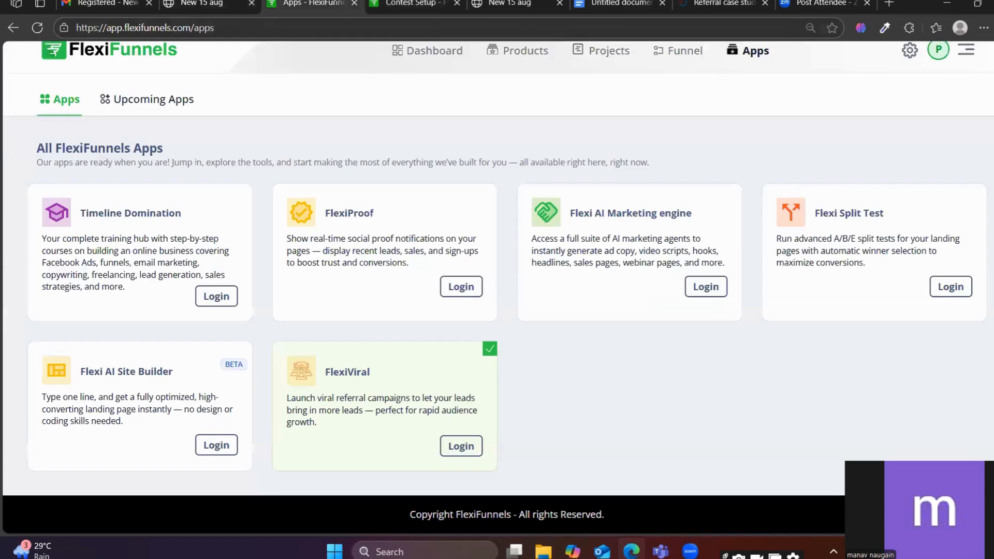
pyautogui.click(411, 3)
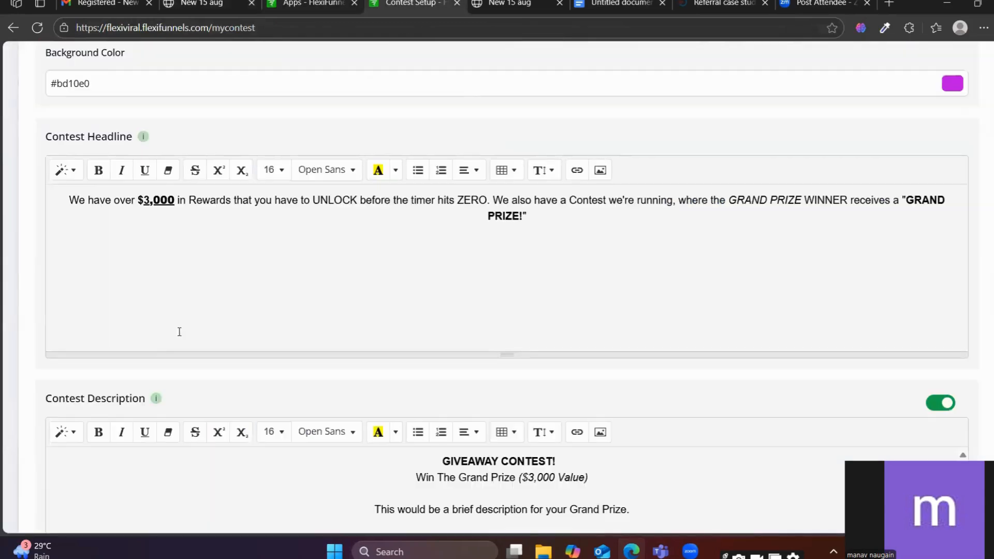
pyautogui.click(535, 204)
pyautogui.hotkey('ctrl', 'a')
pyautogui.hotkey('ctrl', 'v')
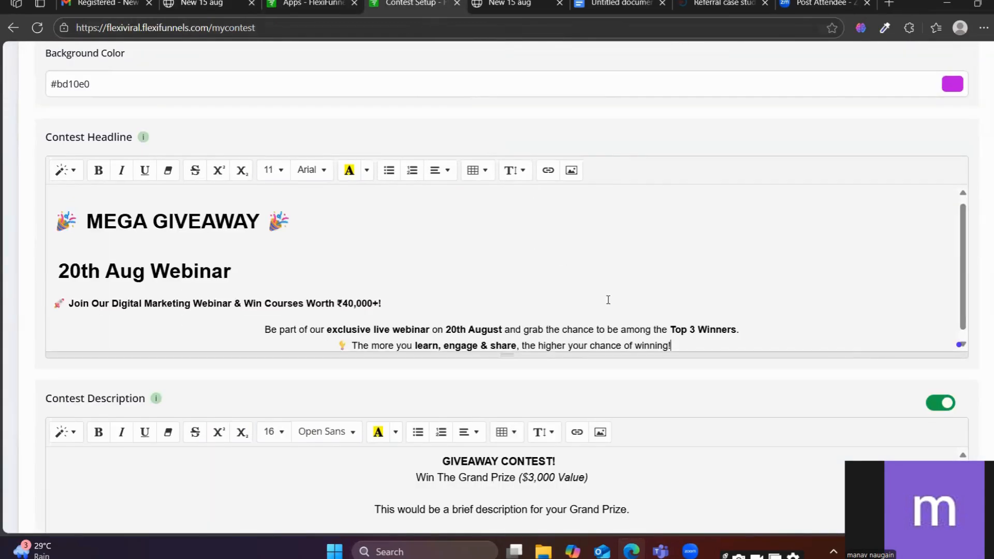
# Set the font size of the "MEGA GIVEAWAY" and "20th Aug Webinar" lines in the contest headline to 18
pyautogui.scroll(-1, 608, 300)
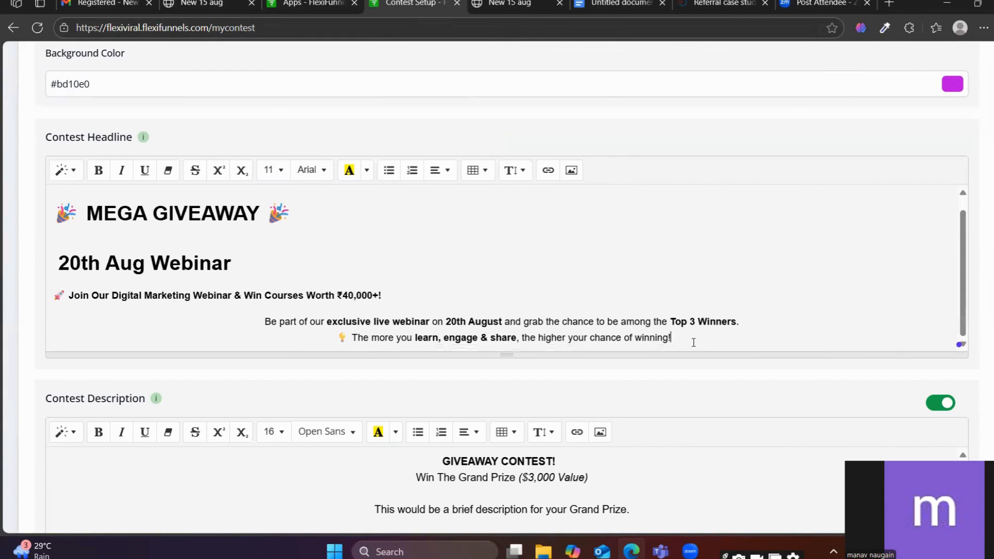
pyautogui.moveTo(264, 270); pyautogui.dragTo(51, 207)
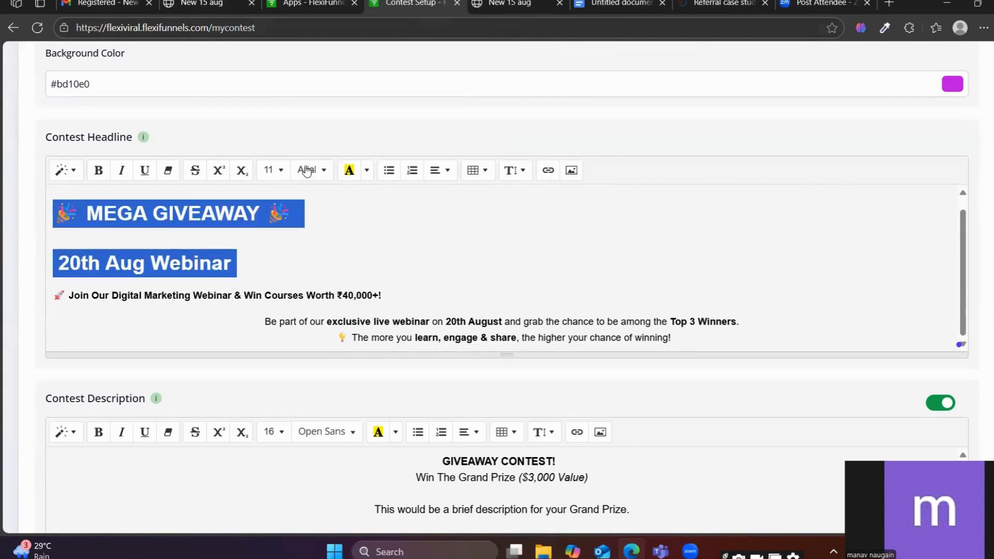
pyautogui.click(280, 172)
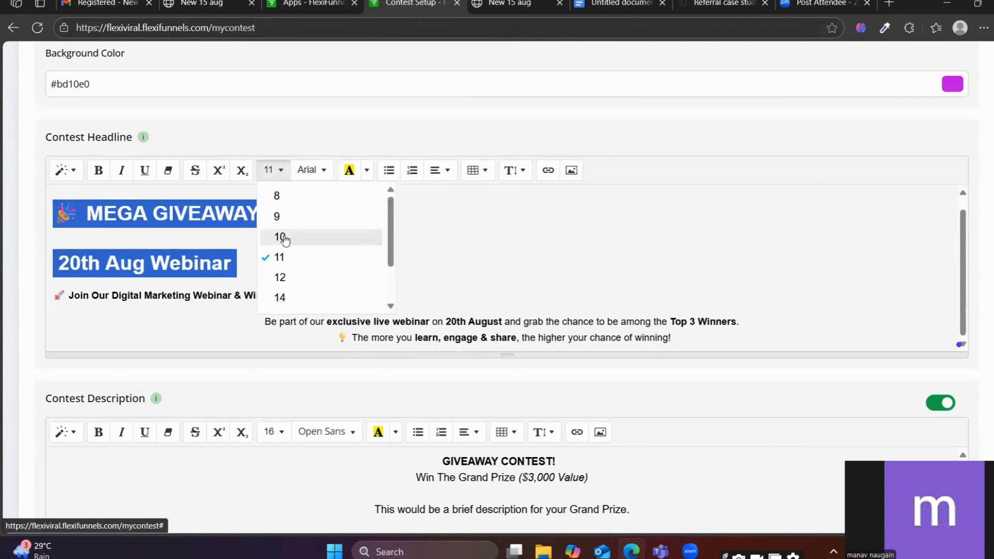
pyautogui.click(282, 236)
pyautogui.click(275, 171)
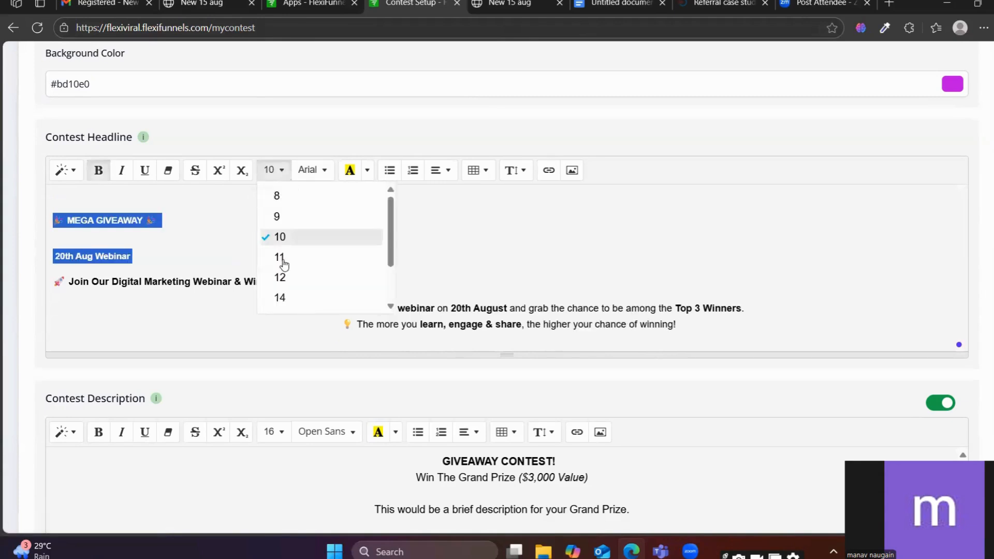
pyautogui.click(283, 277)
pyautogui.click(273, 169)
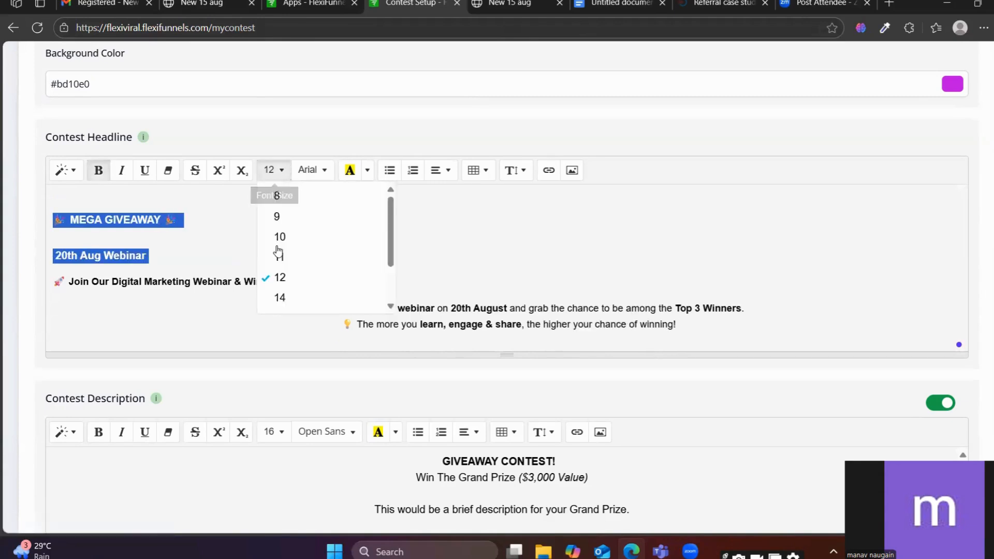
pyautogui.scroll(-2, 277, 251)
pyautogui.click(294, 236)
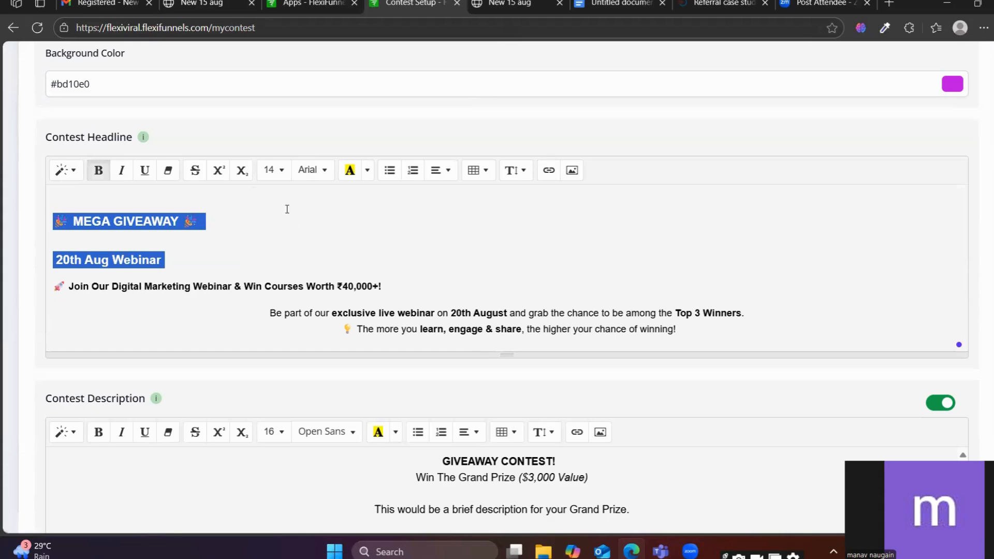
pyautogui.click(280, 173)
pyautogui.click(289, 257)
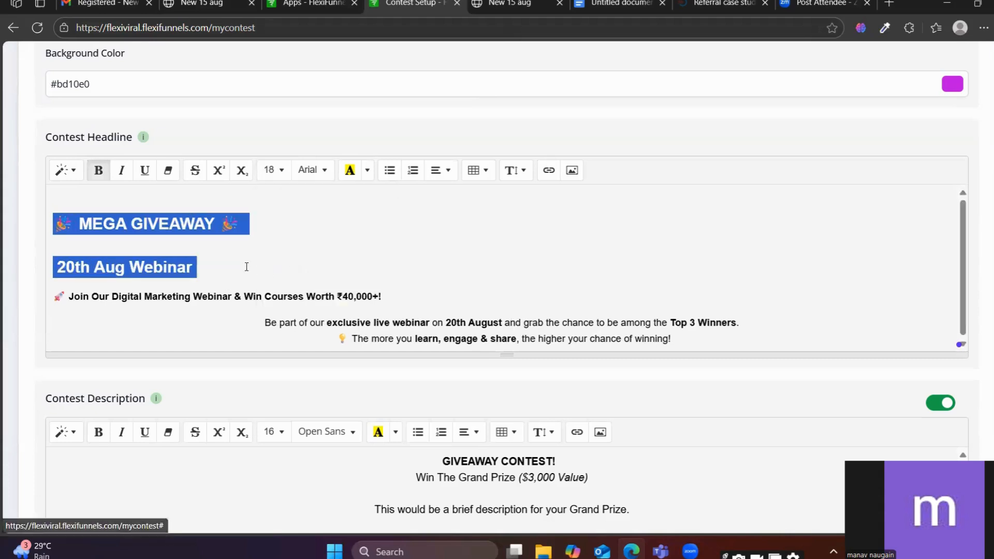
pyautogui.click(303, 287)
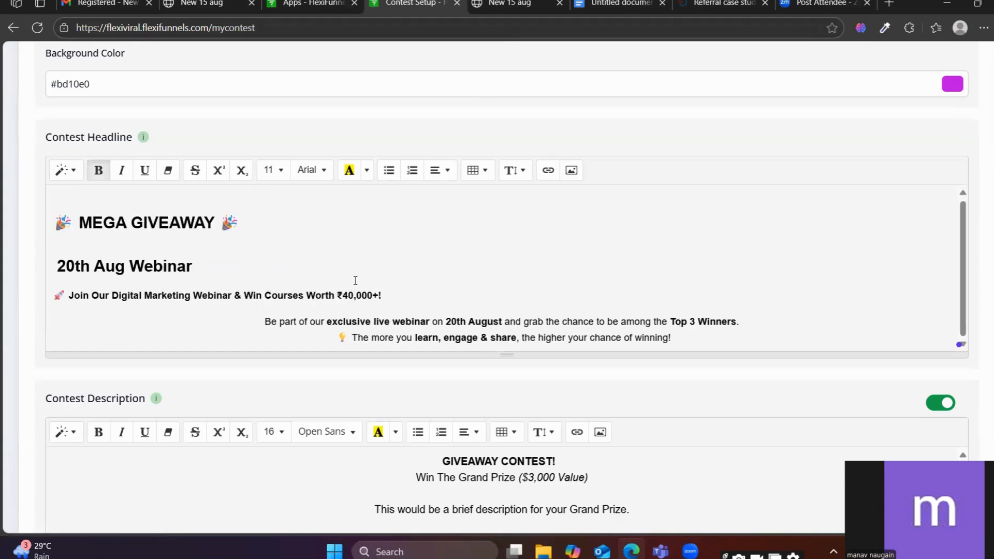
# Left-align the last two sentences of the contest headline, keeping each one on its own line
pyautogui.scroll(-3, 356, 281)
pyautogui.scroll(4, 353, 291)
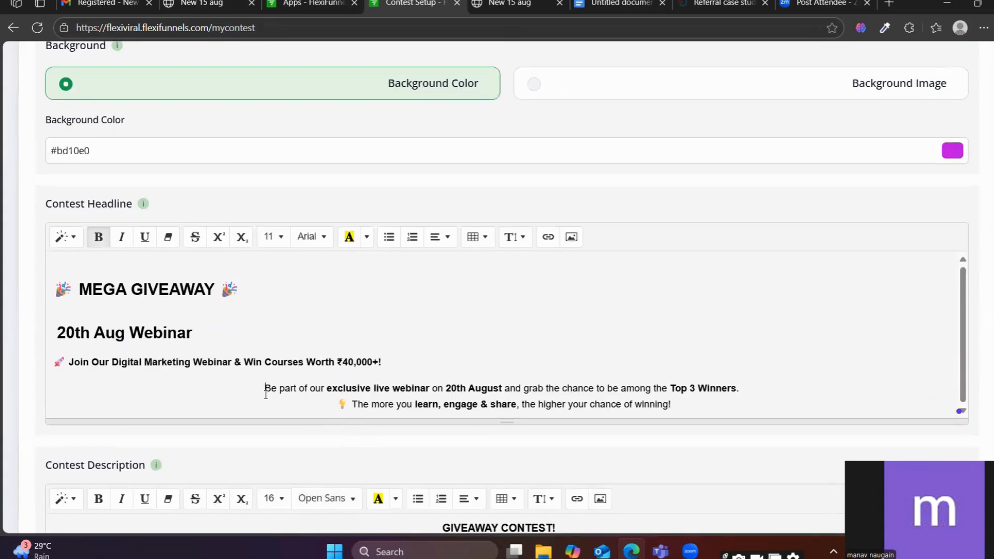
pyautogui.press('BackSpace')
pyautogui.press('Return')
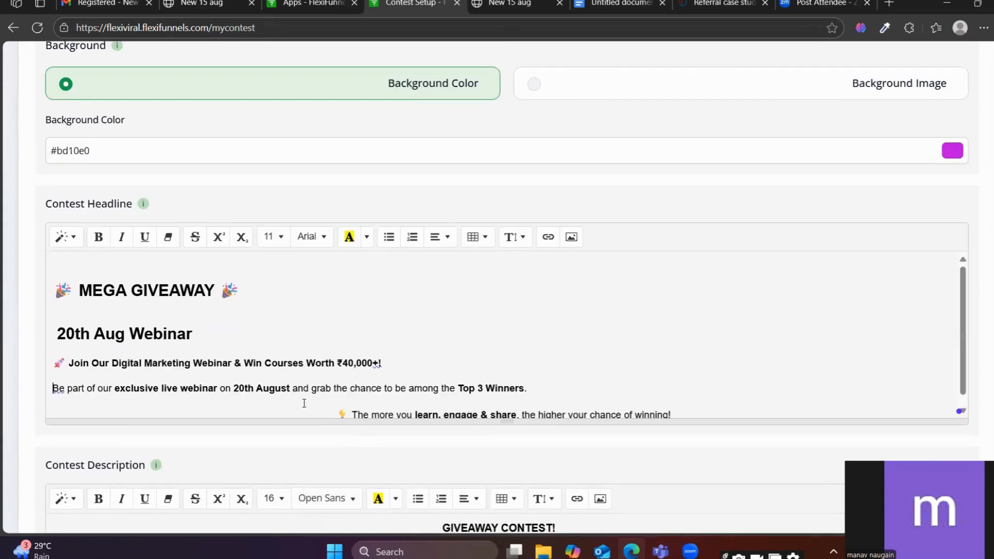
pyautogui.scroll(-3, 352, 347)
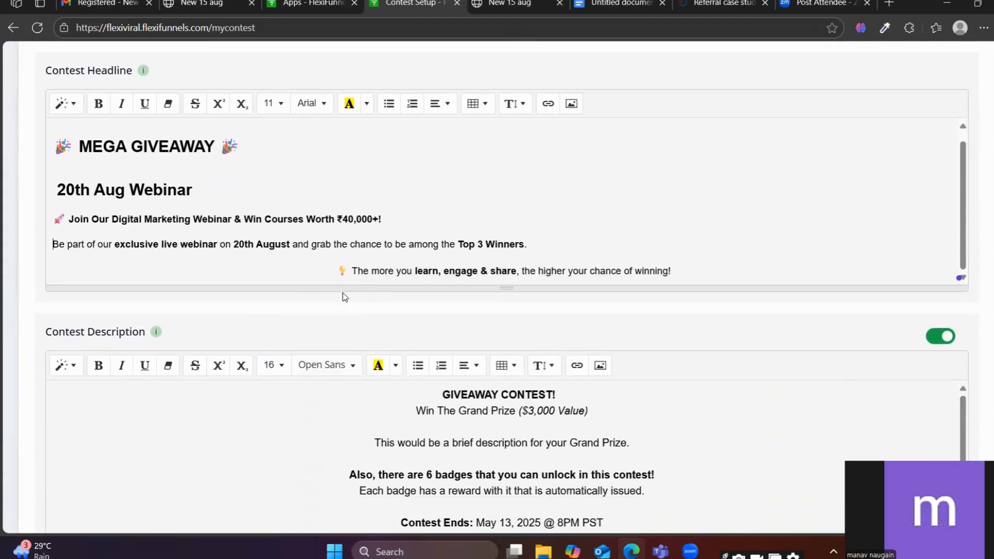
pyautogui.press('BackSpace')
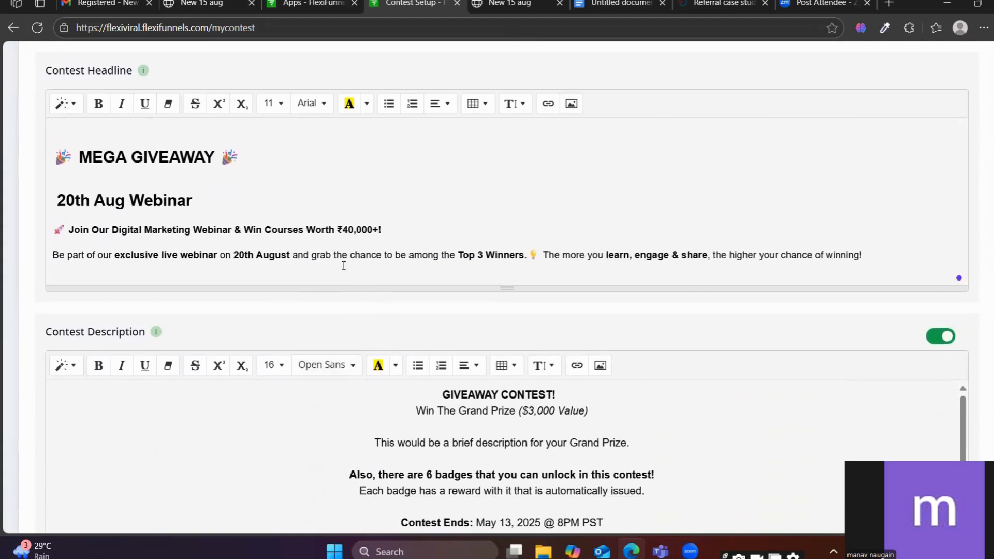
pyautogui.press('Return')
pyautogui.press('BackSpace')
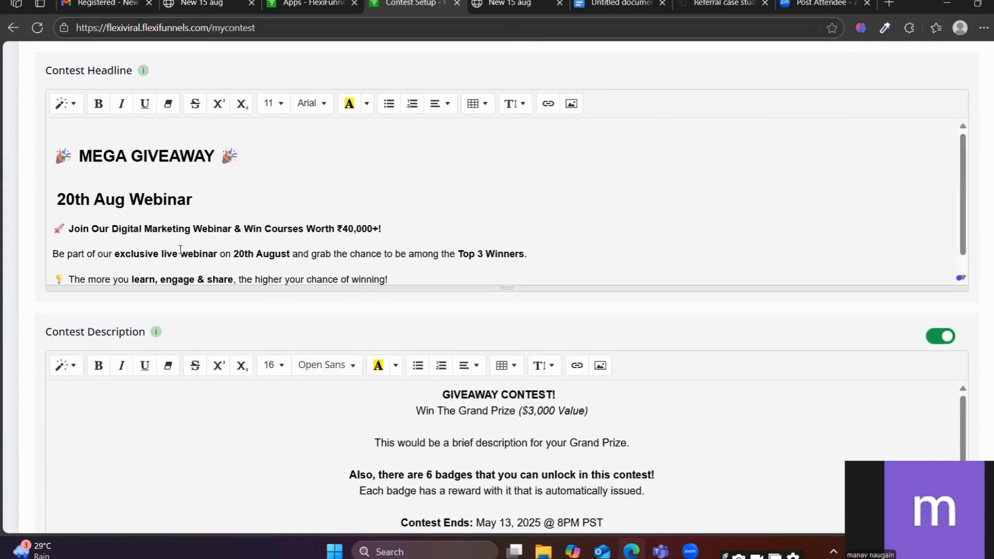
pyautogui.scroll(-2, 333, 224)
pyautogui.scroll(3, 332, 221)
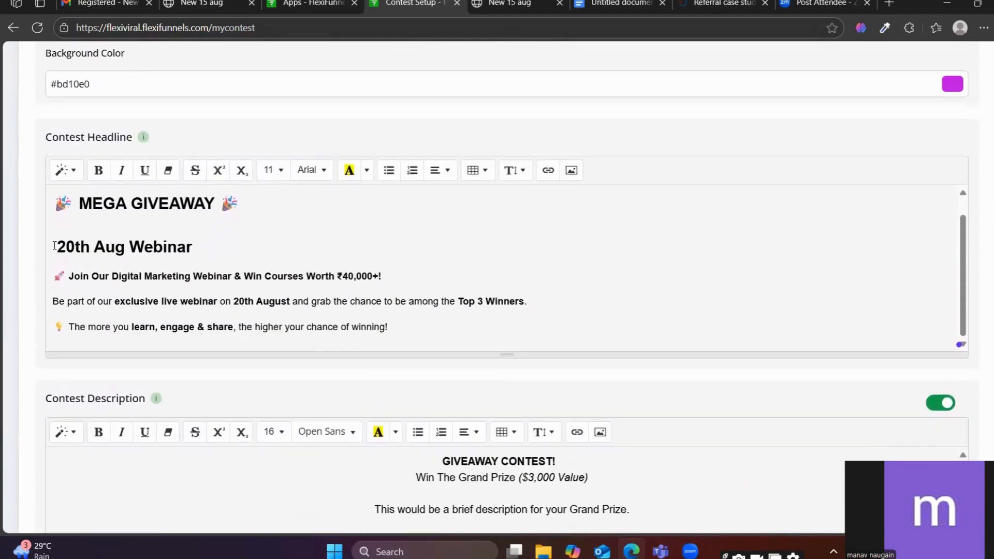
# Switch to the Google Docs document and copy the "Prizes for Top 3 Winners" section with all three prizes
pyautogui.scroll(-3, 384, 353)
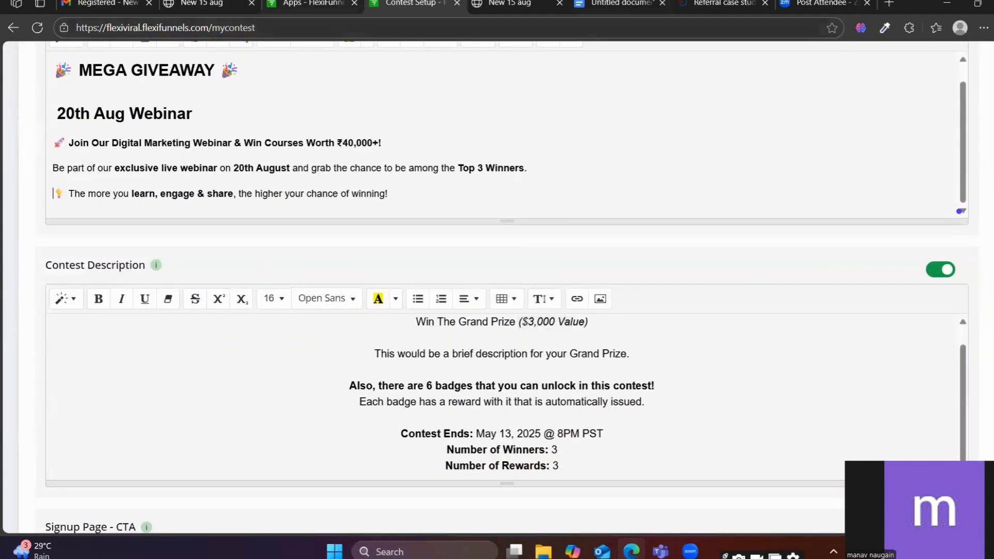
pyautogui.click(607, 3)
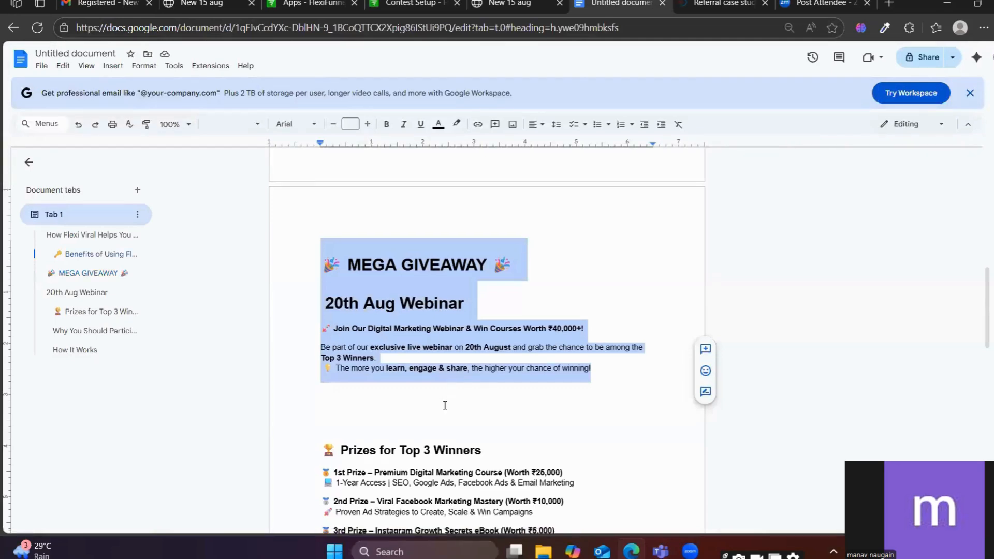
pyautogui.scroll(-5, 445, 403)
pyautogui.scroll(1, 476, 406)
pyautogui.moveTo(559, 354); pyautogui.dragTo(322, 262)
pyautogui.hotkey('ctrl', 'c')
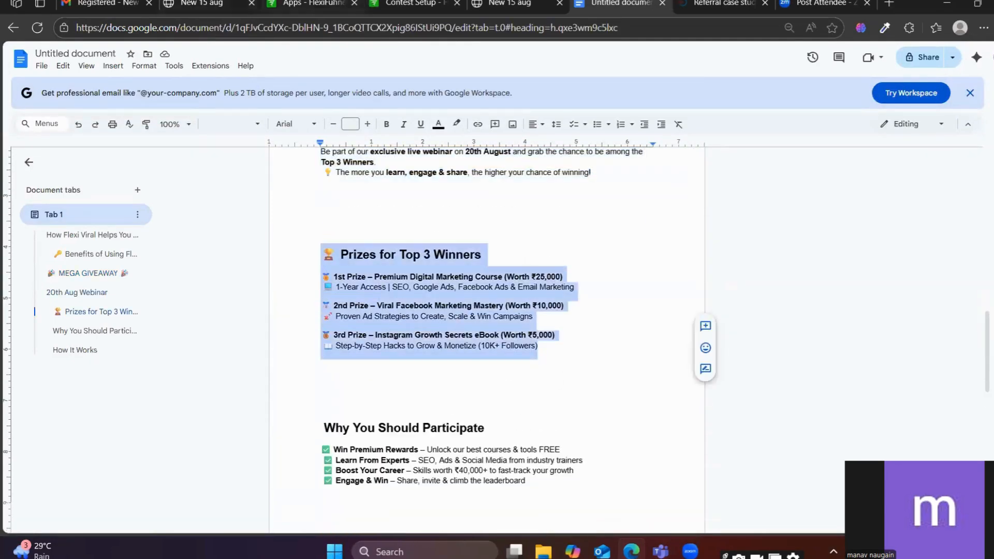
# Return to the contest setup and replace the contest description with the copied "Prizes for Top 3 Winners" text
pyautogui.click(409, 3)
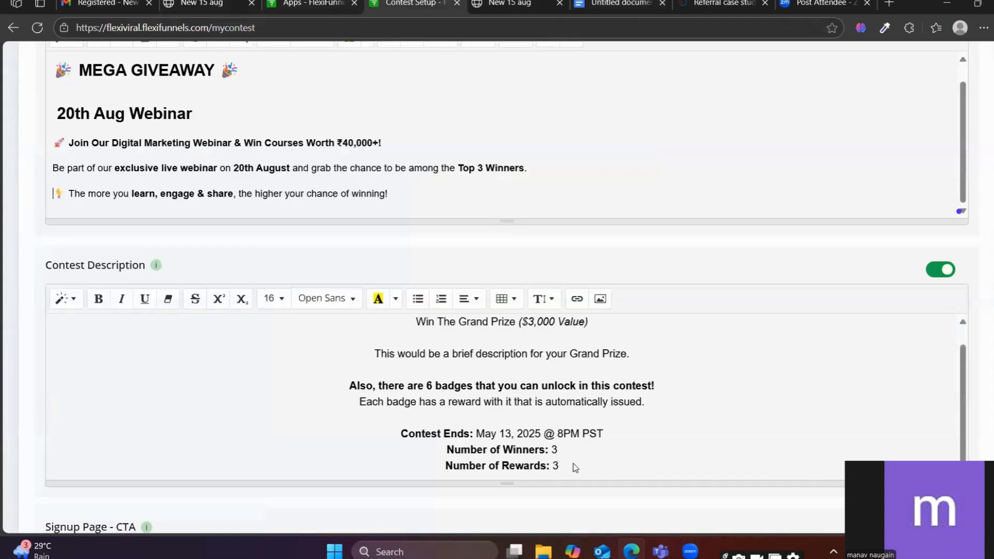
pyautogui.scroll(1, 573, 465)
pyautogui.scroll(-1, 573, 465)
pyautogui.moveTo(572, 469); pyautogui.dragTo(399, 321)
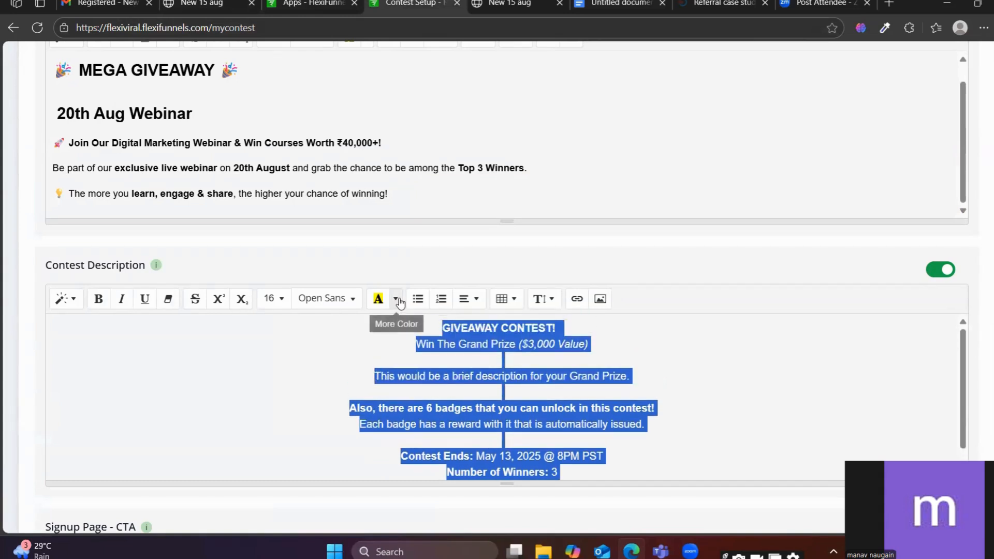
pyautogui.hotkey('ctrl', 'v')
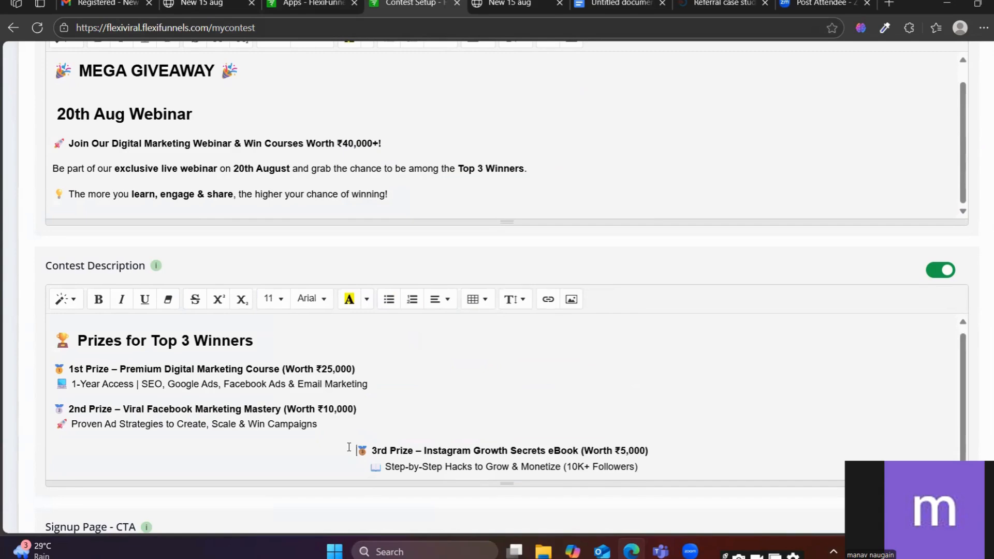
# Left-align the 3rd prize title and its "Step-by-Step Hacks" line in the contest description, keeping them on separate lines
pyautogui.click(357, 451)
pyautogui.press('BackSpace')
pyautogui.press('Return')
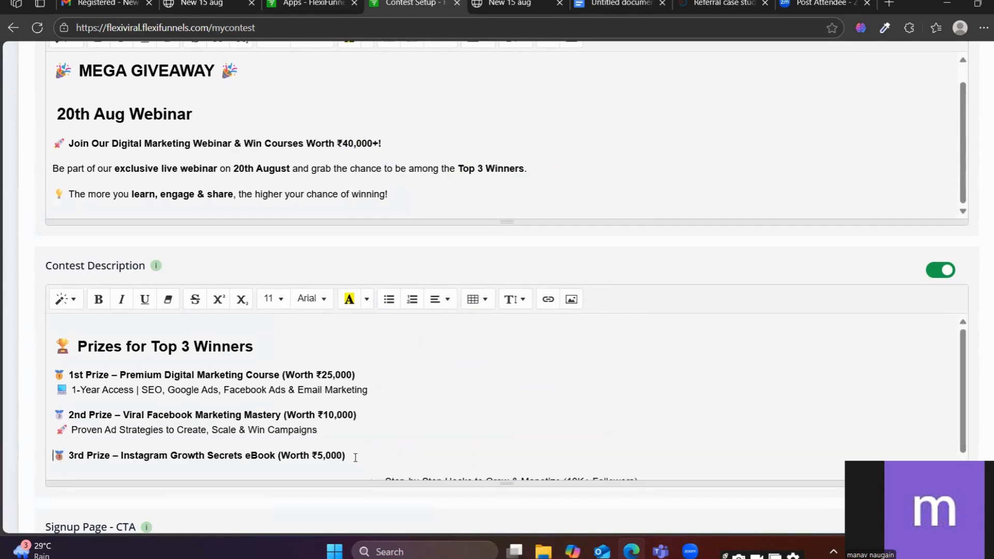
pyautogui.scroll(-2, 357, 453)
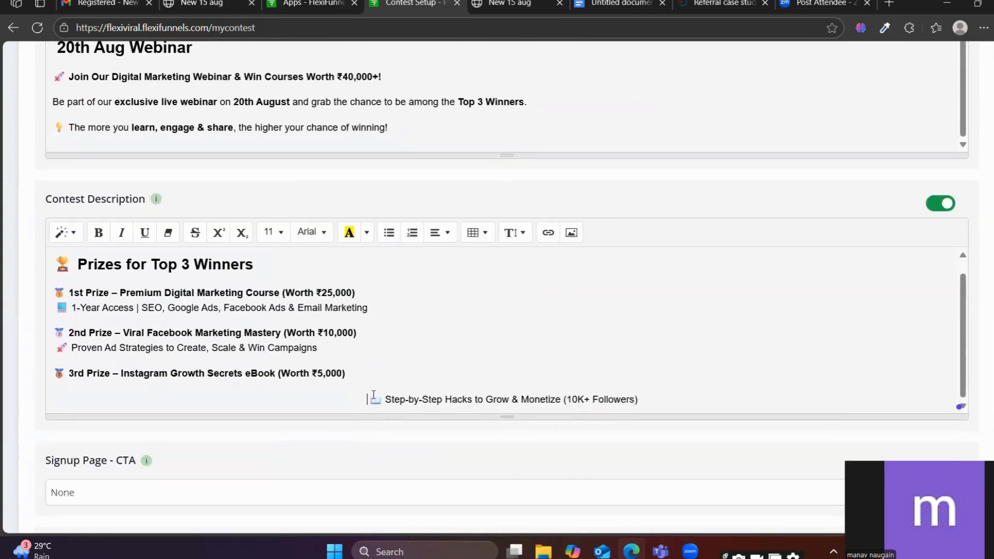
pyautogui.write('\\')
pyautogui.press('BackSpace')
pyautogui.press('BackSpace')
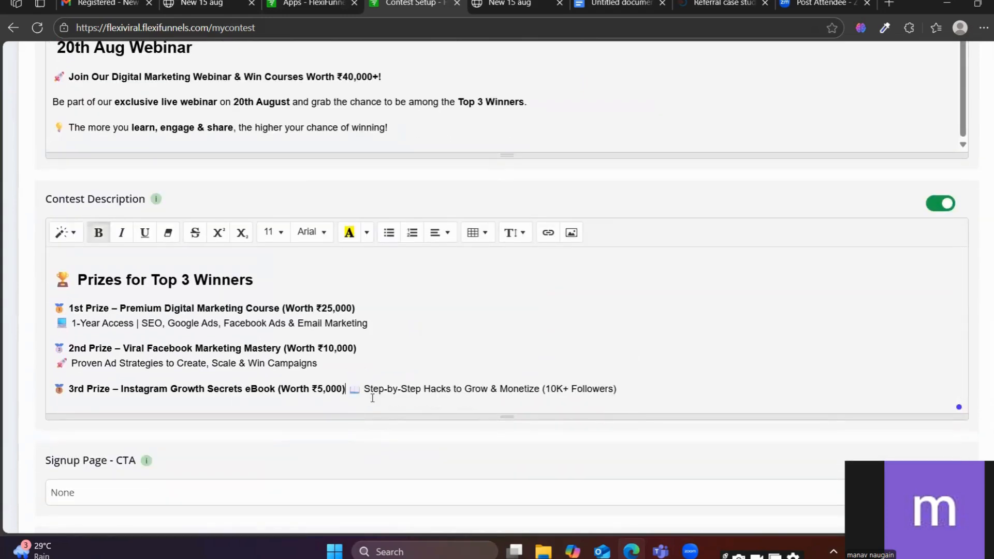
pyautogui.press('Return')
# Add empty lines after the "Step-by-Step Hacks" line at the end of the contest description
pyautogui.scroll(1, 372, 397)
pyautogui.scroll(-4, 333, 380)
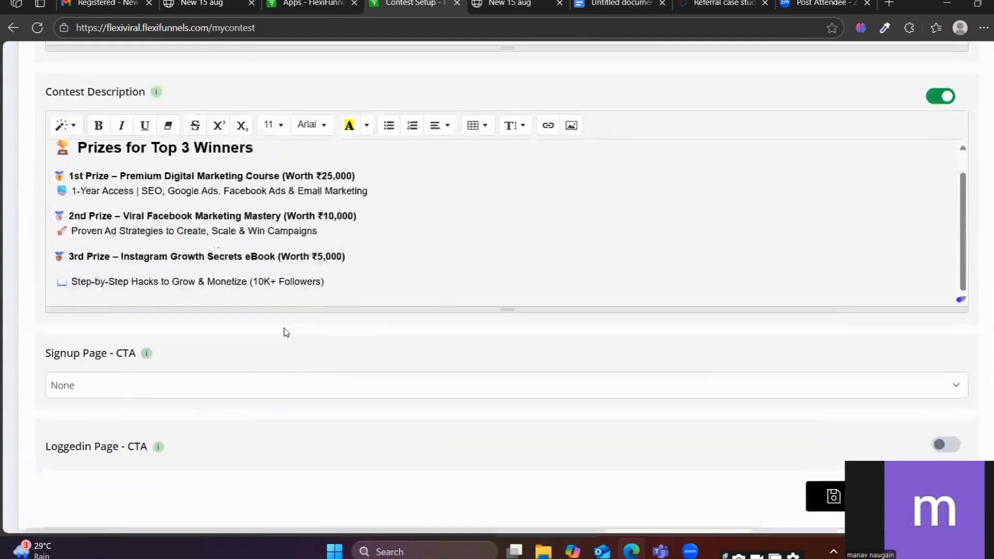
pyautogui.click(340, 276)
pyautogui.press('Return')
pyautogui.press('Return')
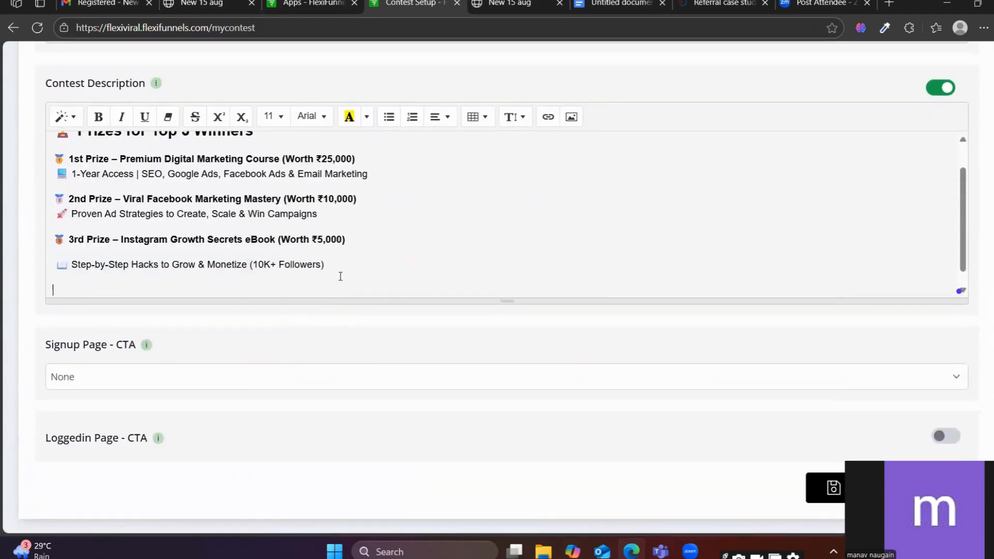
# Switch to the Google Docs document and select the sections from "Why You Should Participate" through "How It Works"
pyautogui.hotkey('ctrl', 'Tab')
pyautogui.hotkey('ctrl', 'Tab')
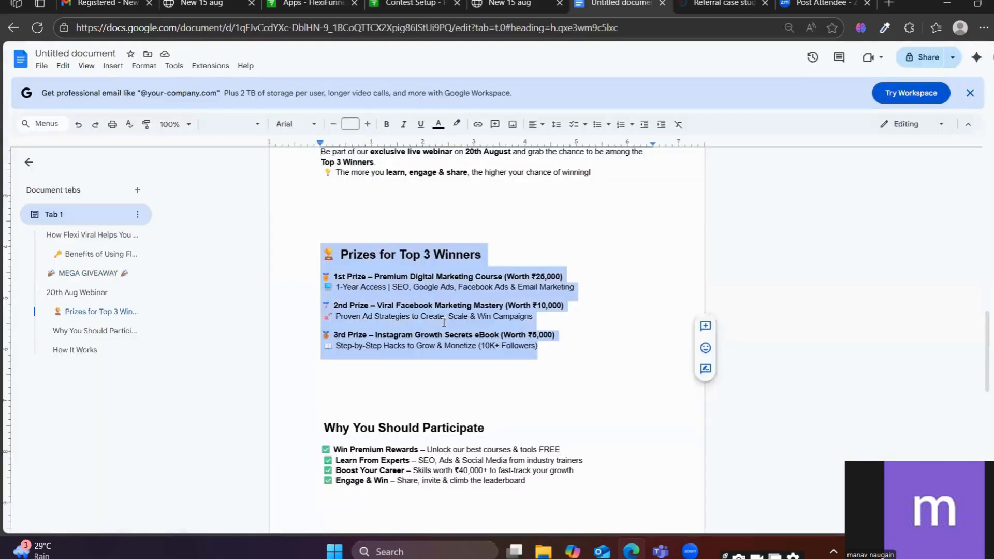
pyautogui.scroll(-3, 407, 412)
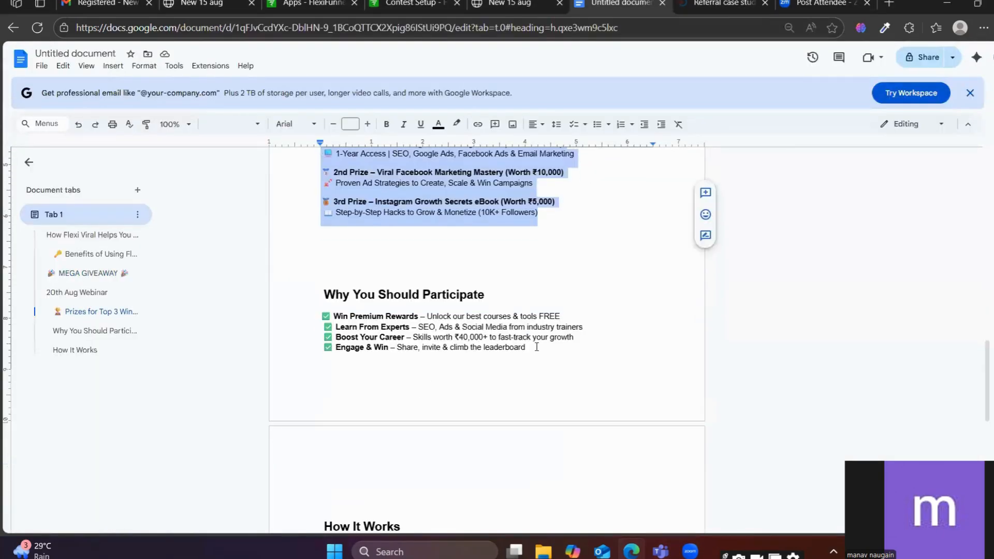
pyautogui.scroll(-3, 526, 350)
pyautogui.scroll(3, 343, 348)
pyautogui.moveTo(316, 320); pyautogui.dragTo(434, 382)
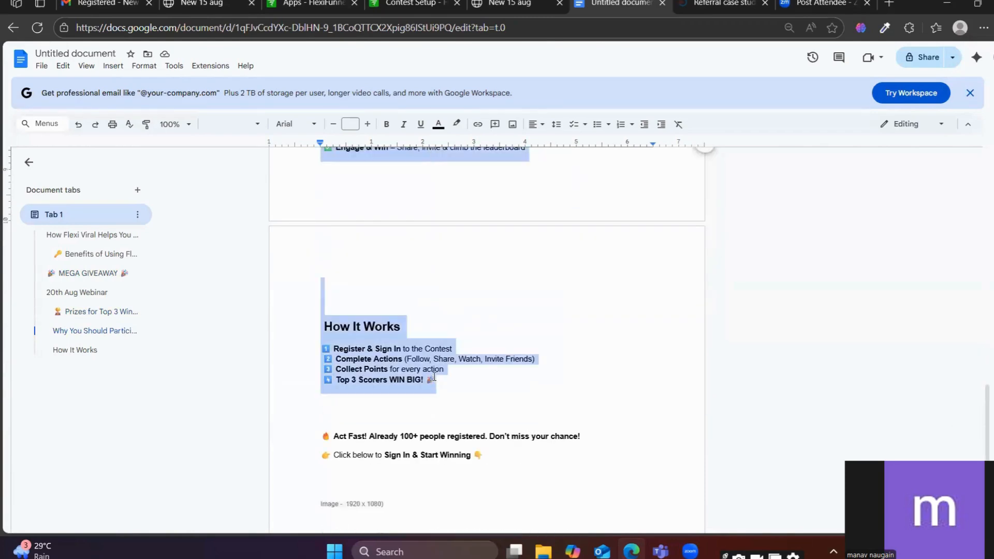
# Return to the contest setup and review the signup and logged-in page CTA settings and the edited headline and description
pyautogui.click(409, 4)
pyautogui.scroll(-2, 100, 372)
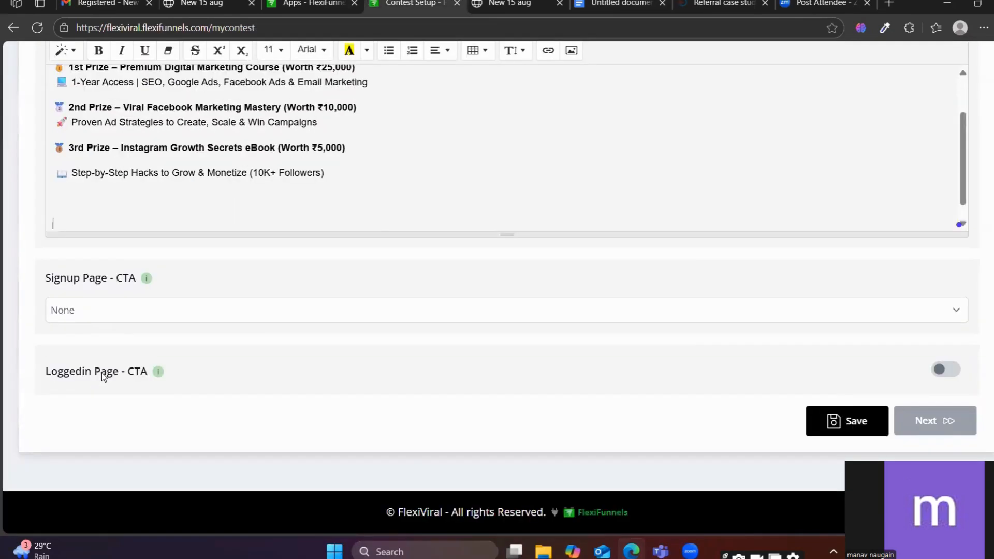
pyautogui.scroll(5, 139, 381)
pyautogui.scroll(5, 263, 341)
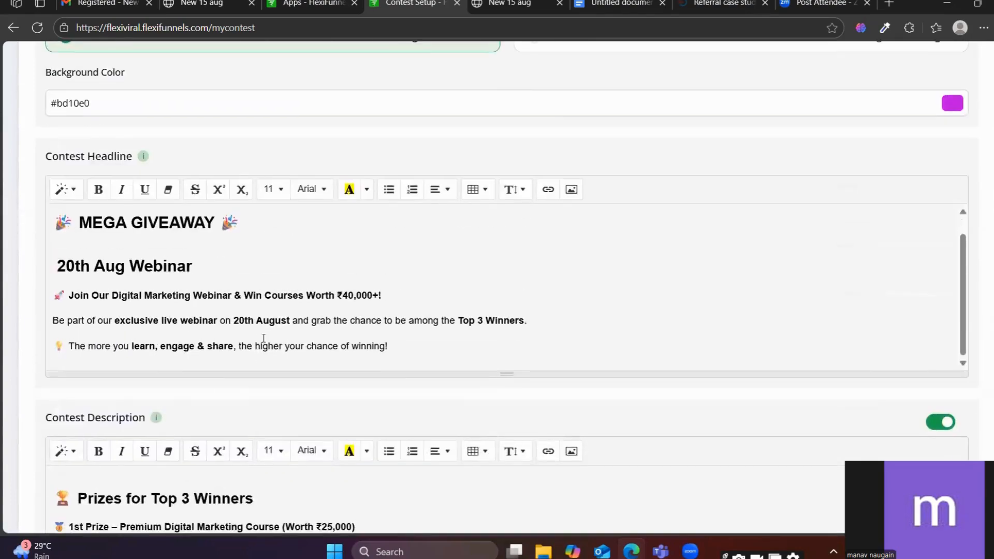
# Set the Signup Page CTA to Image, insert the yellow three-medal 1YearAccesstoOurPremiumDigitalMarketingCourse picture from the gallery, and save the contest setup
pyautogui.scroll(-8, 252, 346)
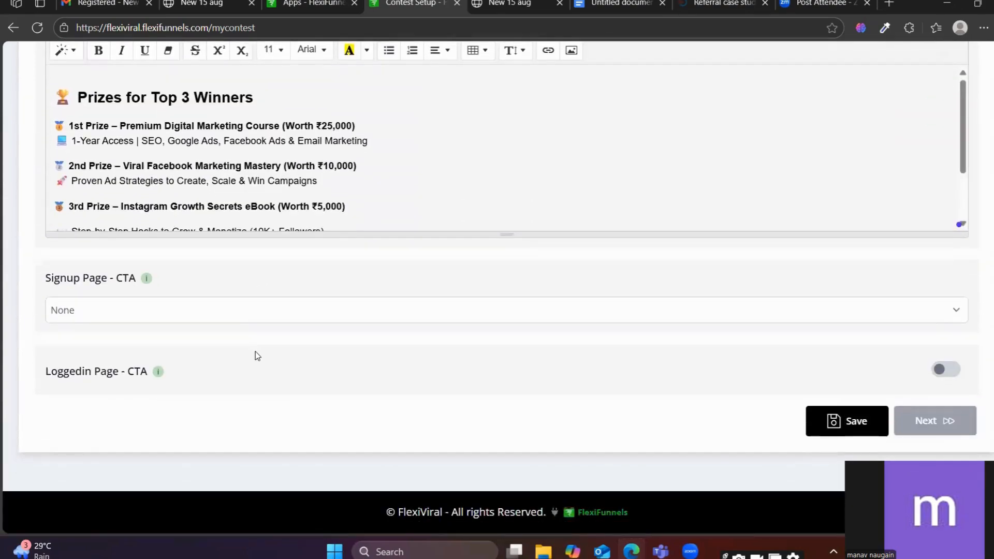
pyautogui.scroll(10, 256, 352)
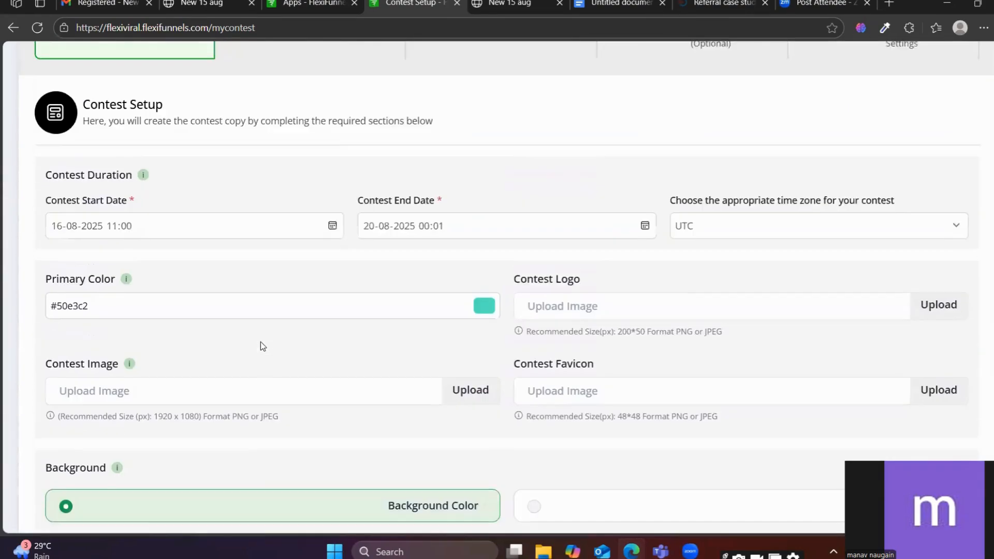
pyautogui.scroll(4, 263, 345)
pyautogui.scroll(-10, 275, 383)
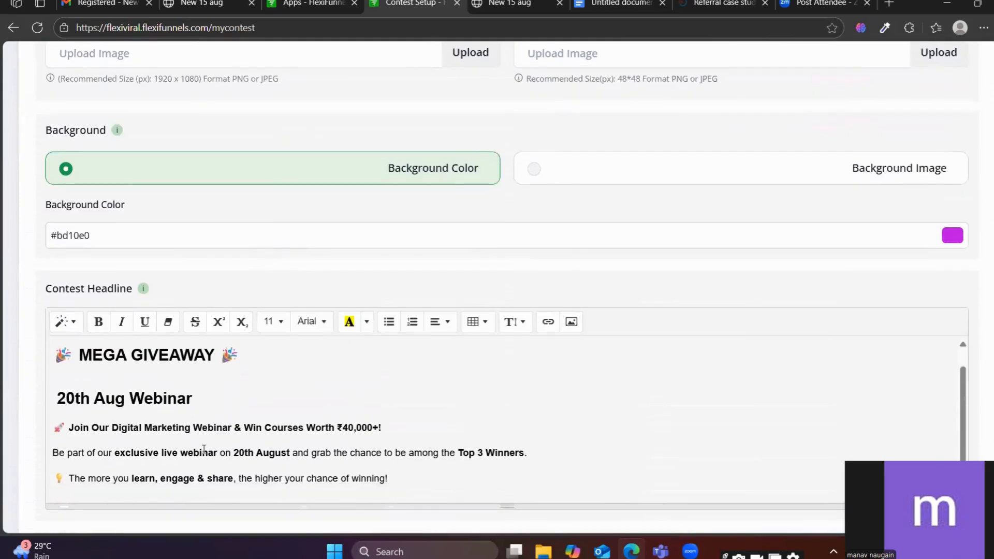
pyautogui.scroll(-10, 279, 429)
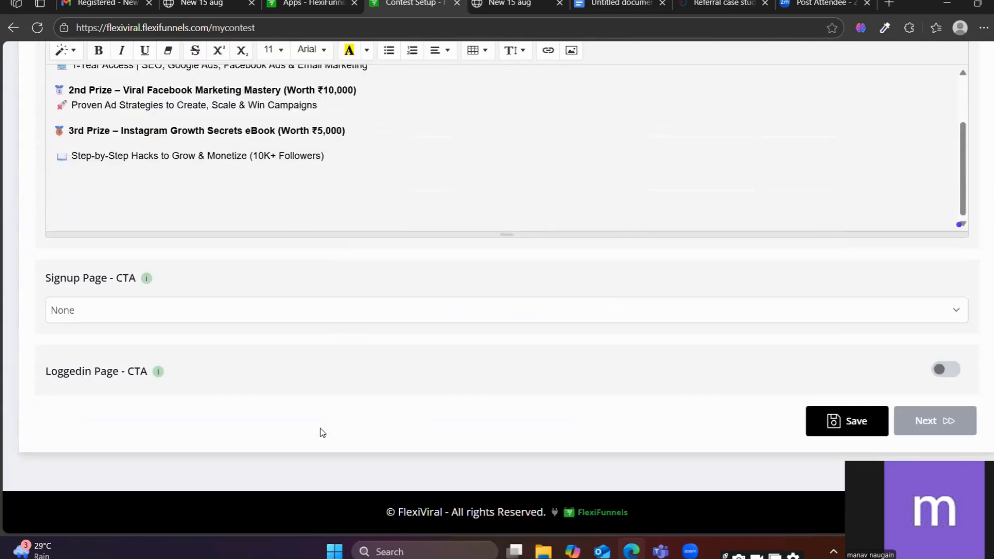
pyautogui.click(221, 311)
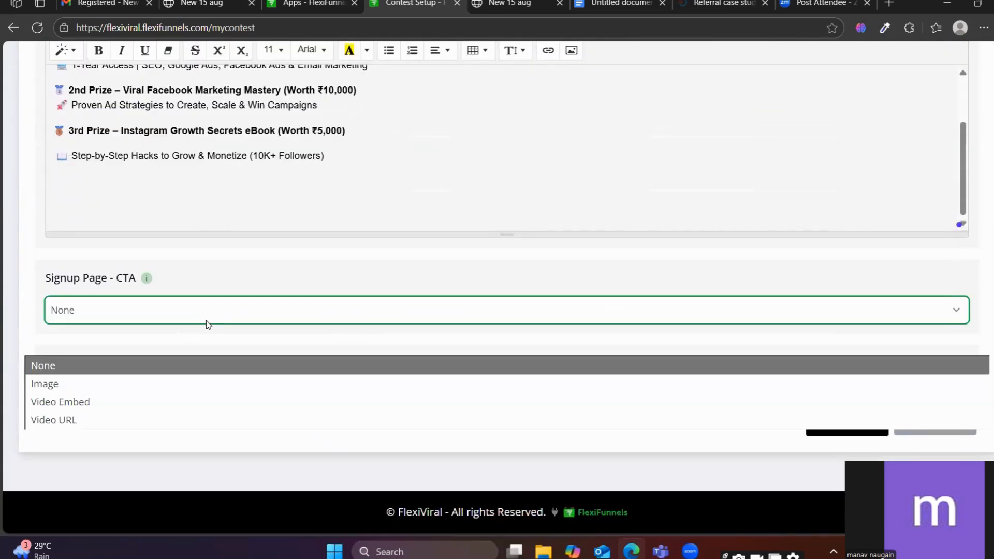
pyautogui.click(61, 385)
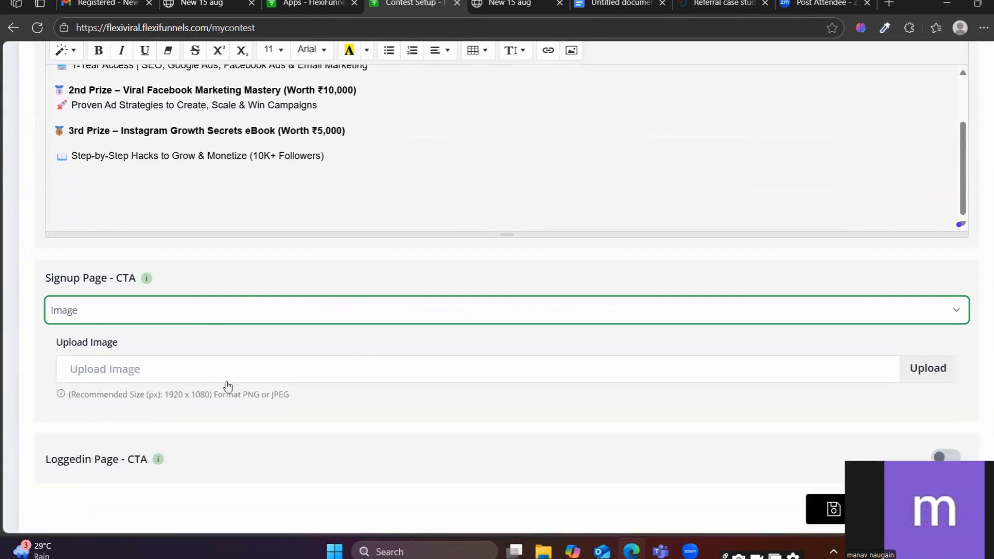
pyautogui.click(913, 370)
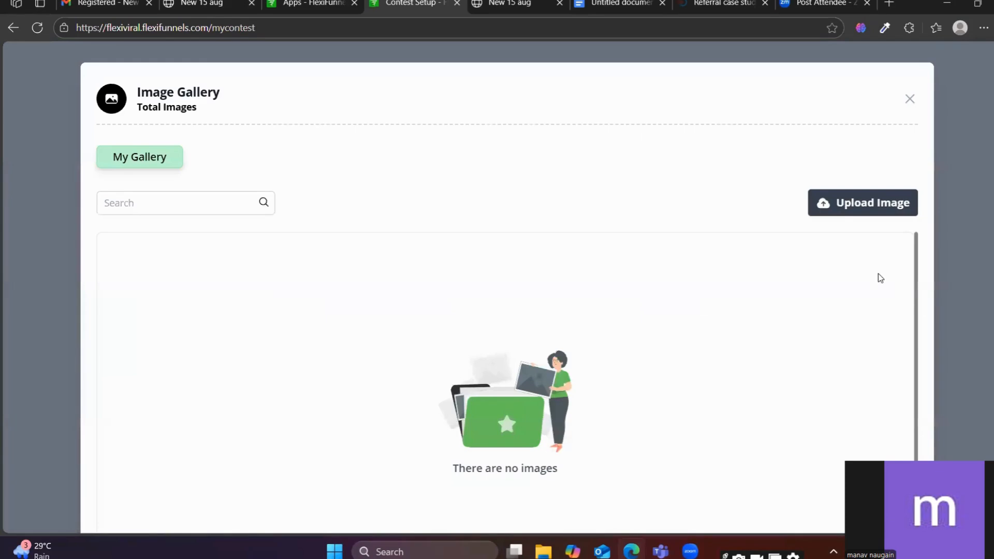
pyautogui.click(842, 211)
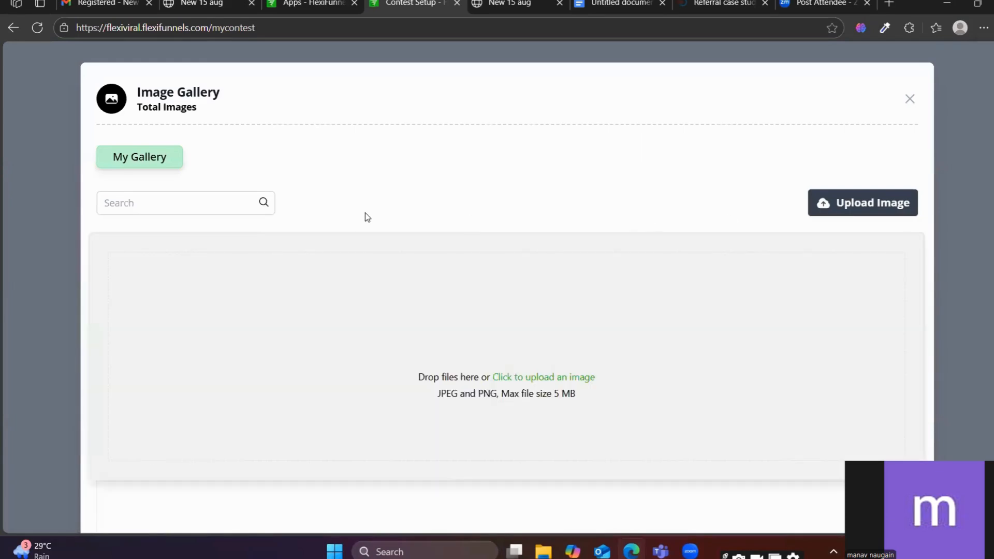
pyautogui.click(849, 214)
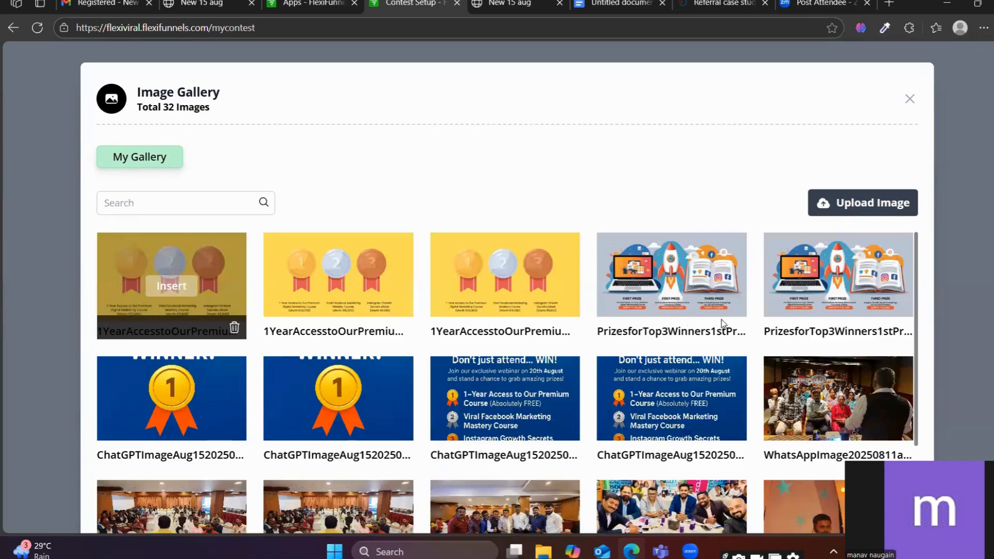
pyautogui.scroll(-3, 253, 398)
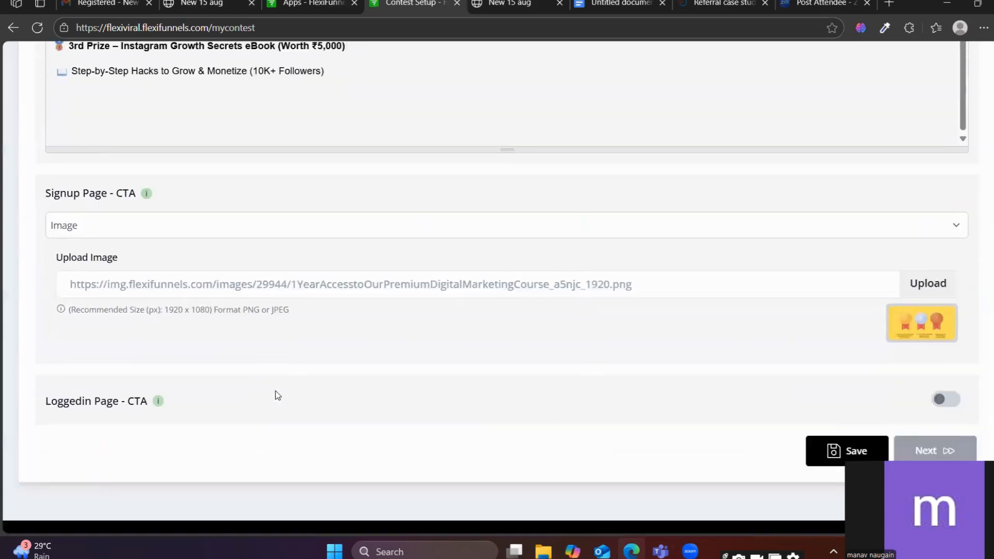
pyautogui.click(849, 422)
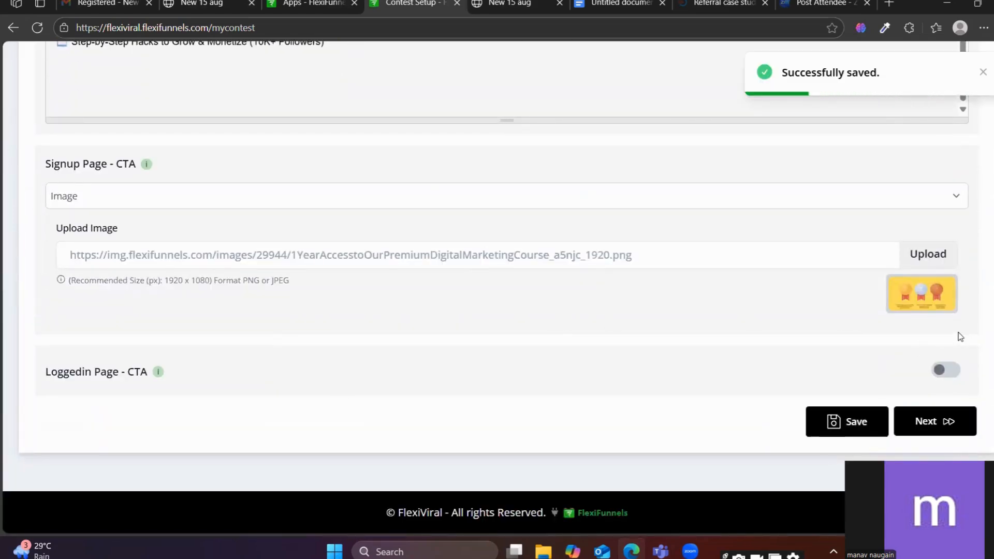
# Enable the Loggedin Page CTA with its type left as None, and continue to the Entry Settings step
pyautogui.click(943, 371)
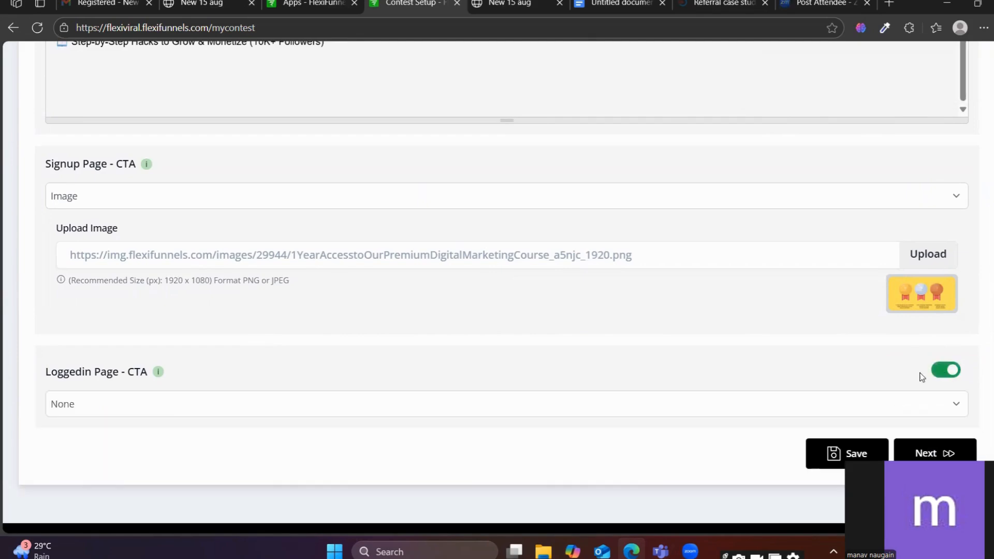
pyautogui.scroll(-1, 136, 396)
pyautogui.click(133, 372)
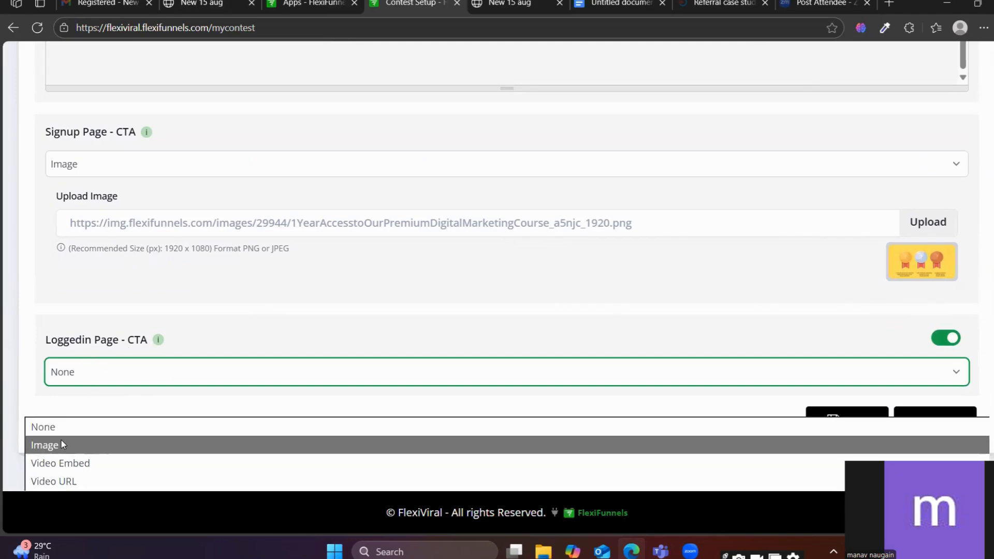
pyautogui.click(550, 324)
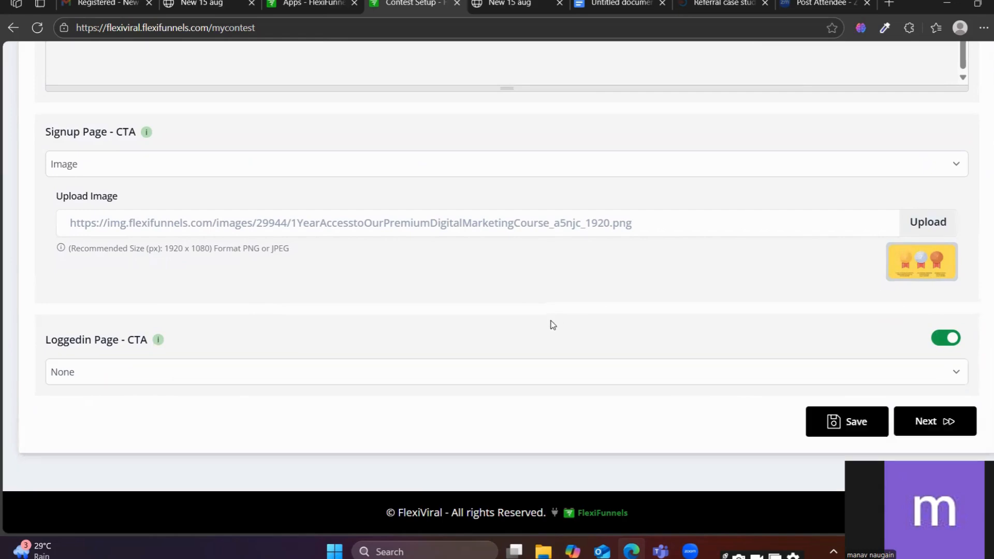
pyautogui.click(927, 421)
# Start a Follow us on Instagram entry and copy the digifunnelpro profile URL from Instagram in a new browser tab
pyautogui.scroll(6, 295, 318)
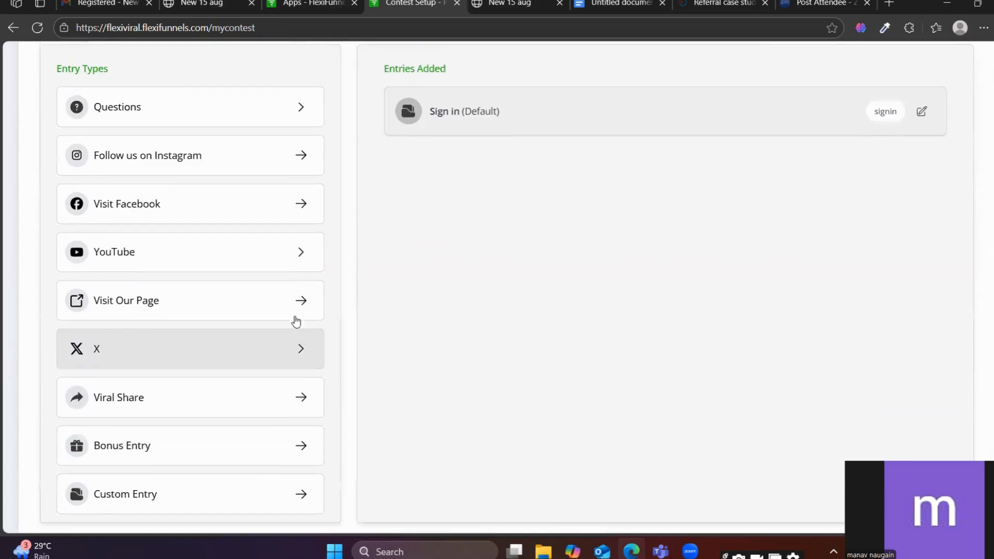
pyautogui.scroll(-1, 486, 324)
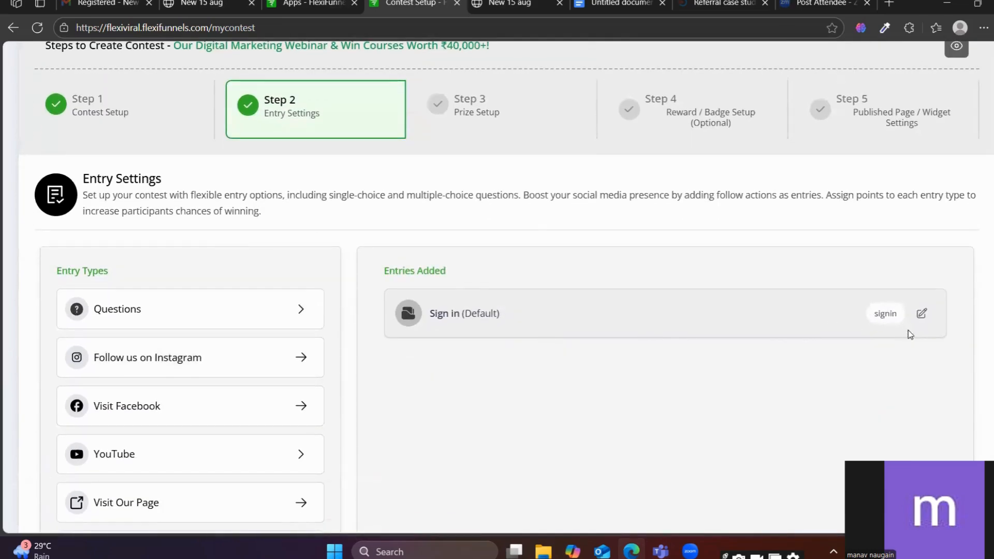
pyautogui.click(204, 365)
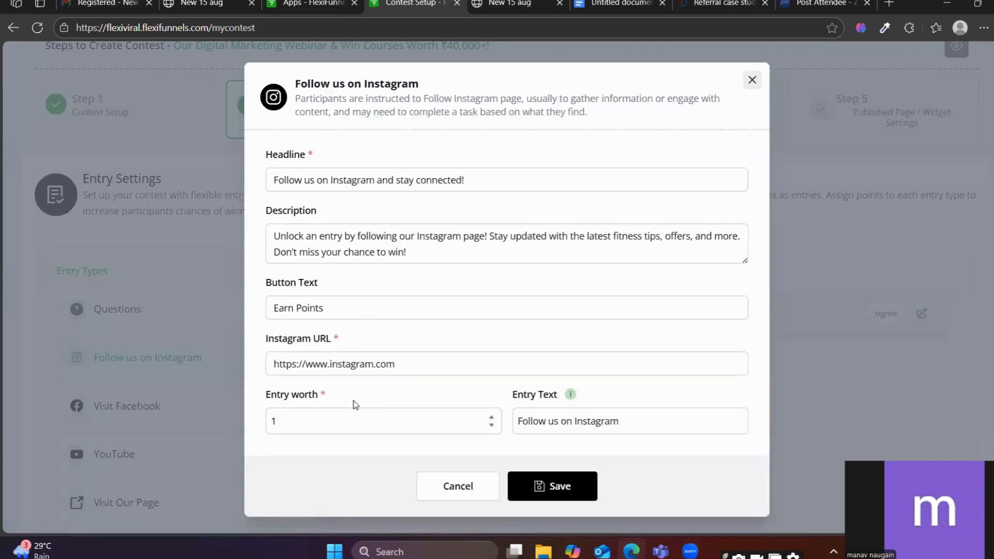
pyautogui.click(890, 3)
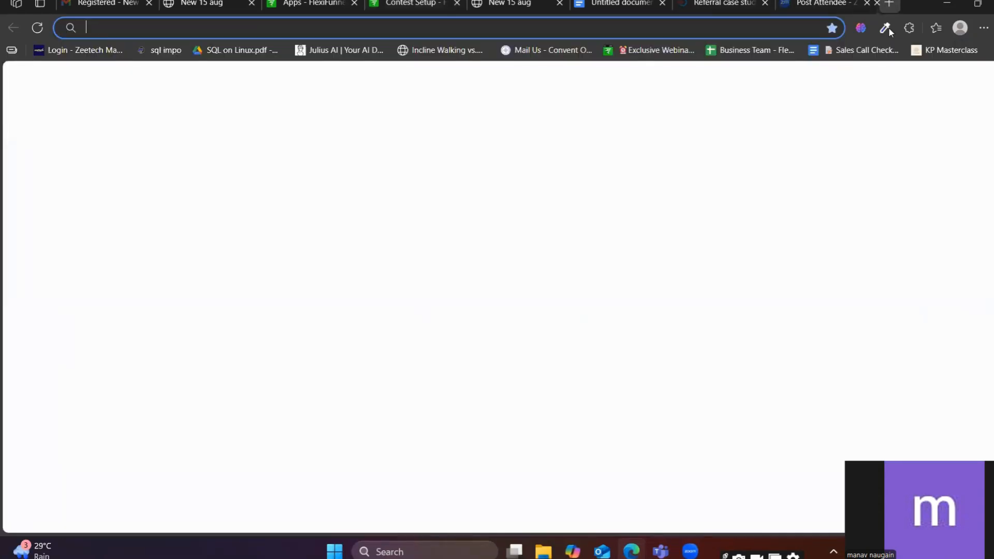
pyautogui.write('https://www.instagram.com')
pyautogui.press('Return')
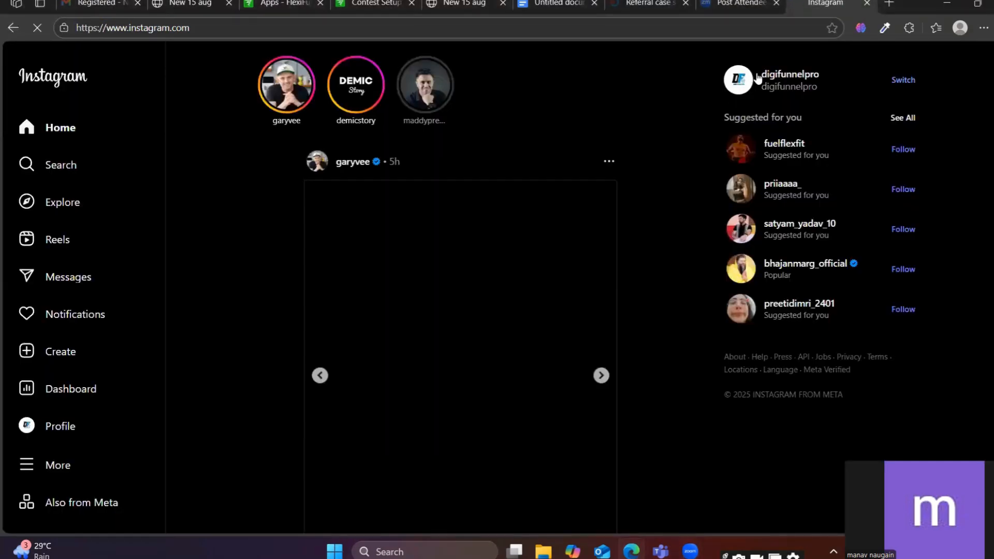
pyautogui.click(764, 79)
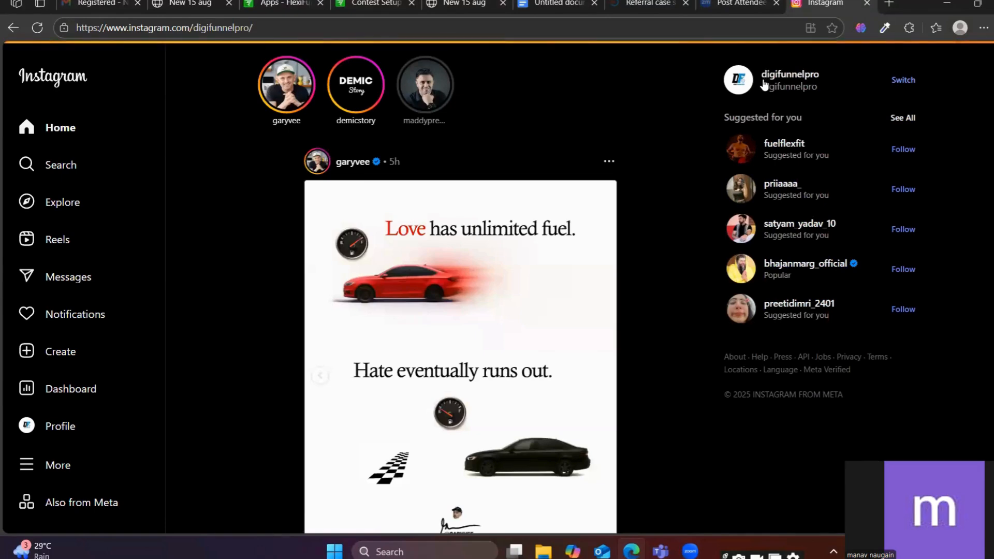
pyautogui.click(270, 25)
pyautogui.hotkey('ctrl', 'c')
pyautogui.click(735, 5)
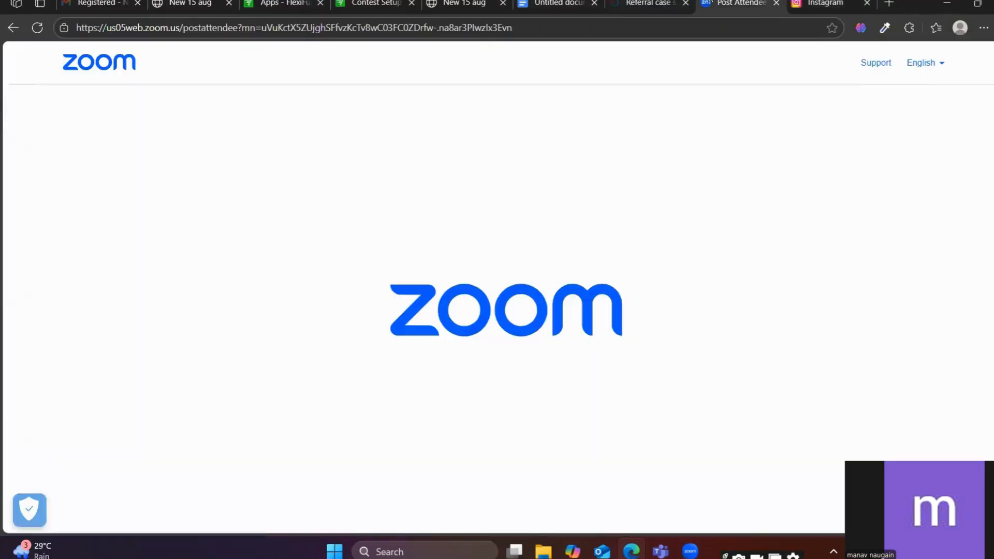
pyautogui.click(647, 4)
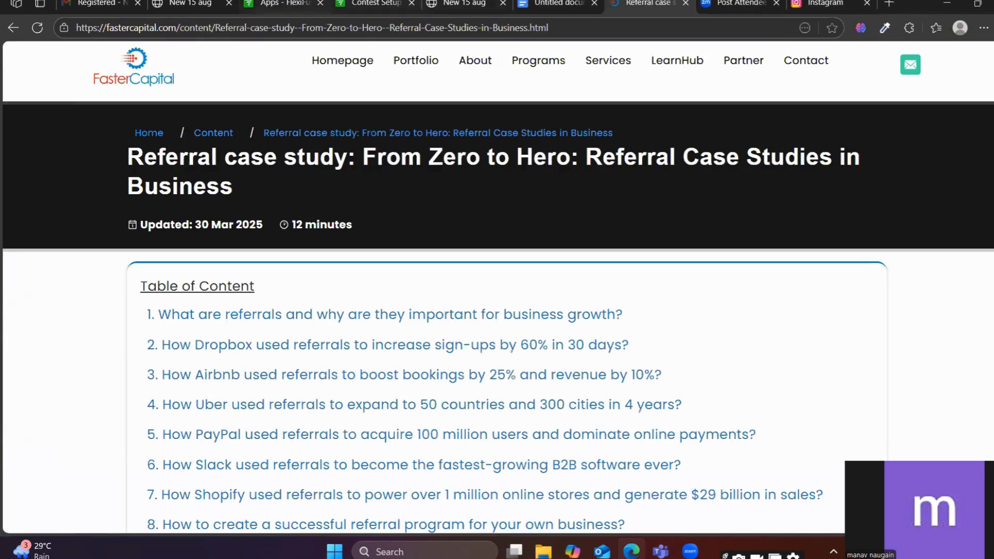
pyautogui.click(284, 4)
pyautogui.click(370, 4)
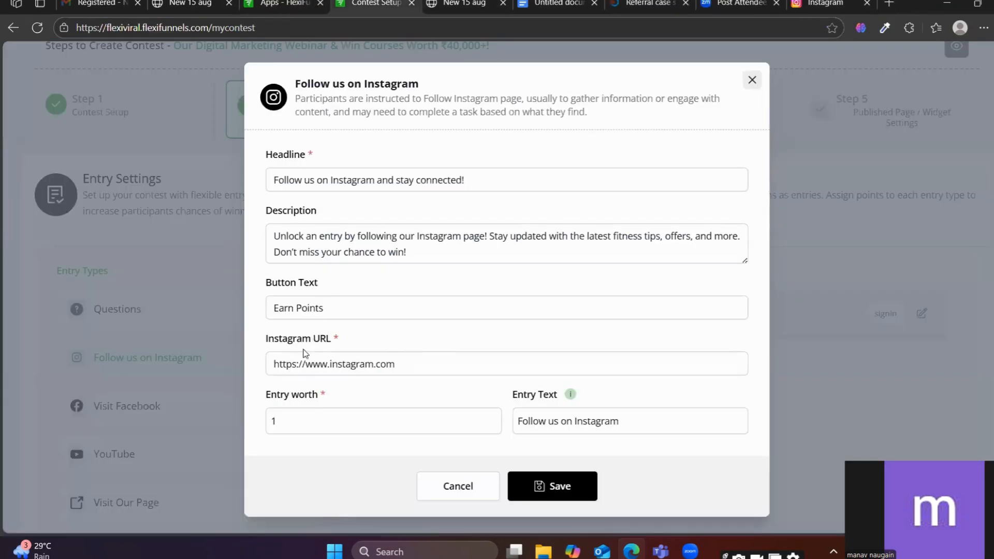
pyautogui.moveTo(303, 348); pyautogui.dragTo(294, 367)
pyautogui.click(293, 367)
pyautogui.click(472, 381)
pyautogui.tripleClick(367, 364)
pyautogui.hotkey('ctrl', 'v')
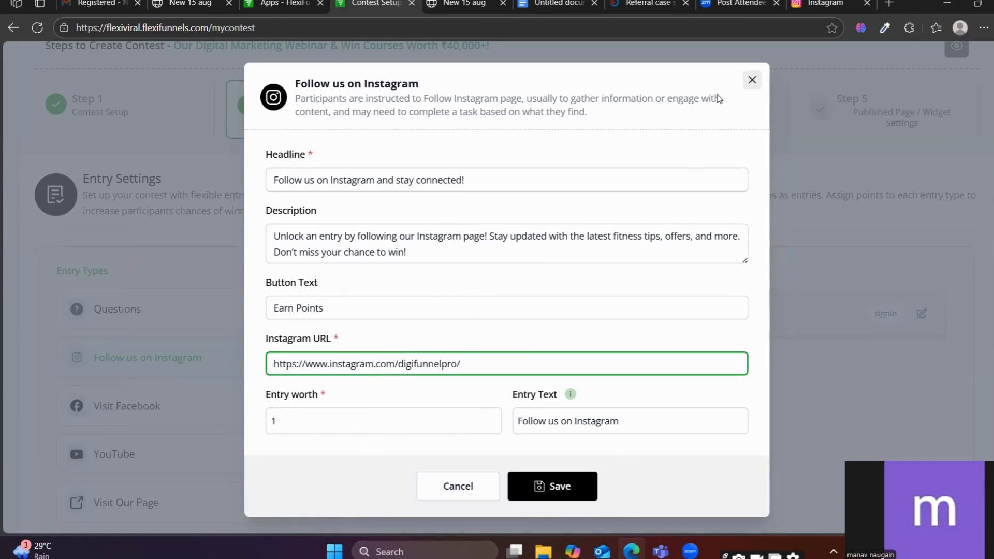
# Set the Instagram entry's worth to 3 and save the entry
pyautogui.click(316, 431)
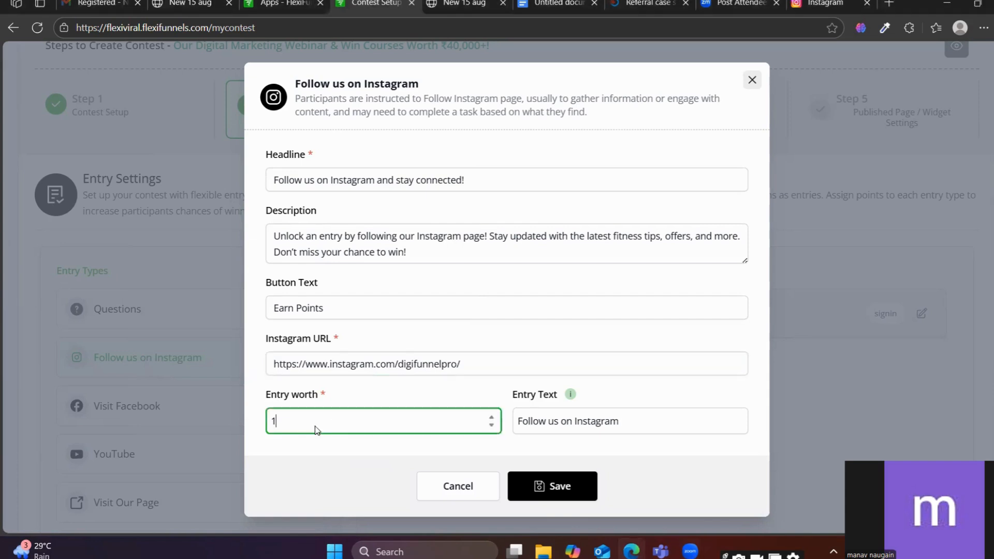
pyautogui.press('BackSpace')
pyautogui.write('3')
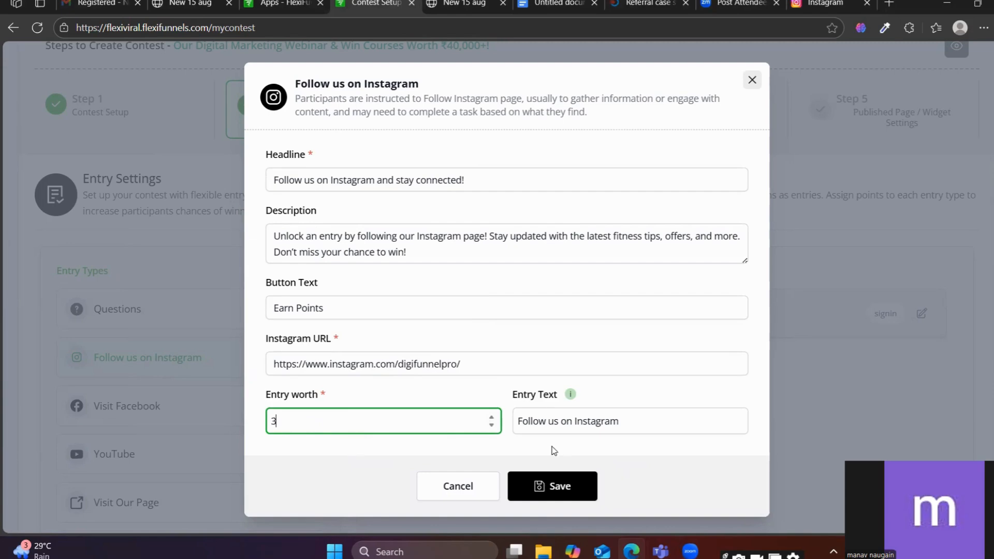
pyautogui.click(554, 485)
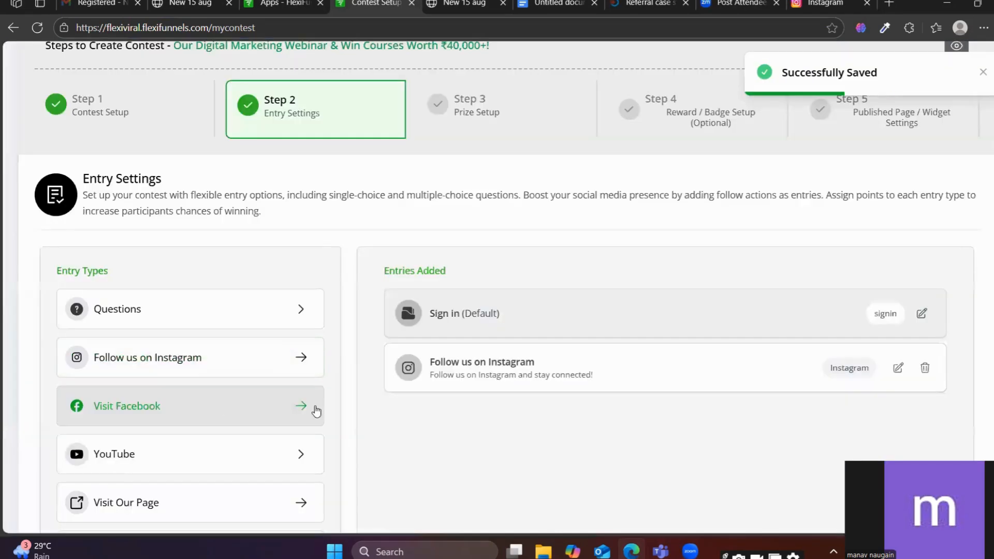
# Add a Visit Facebook entry with an entry worth of 3, keeping the default page URL, and save it
pyautogui.click(313, 409)
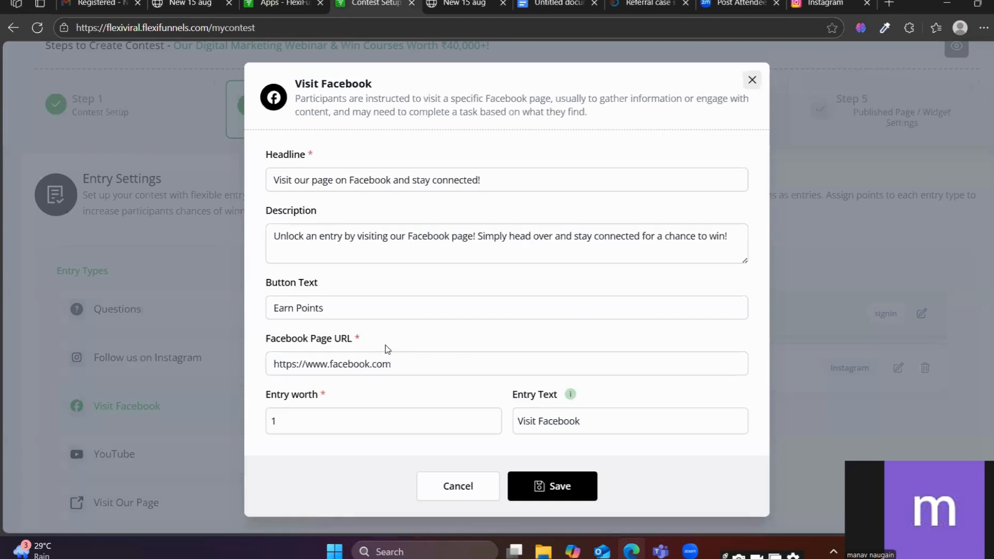
pyautogui.click(285, 422)
pyautogui.press('BackSpace')
pyautogui.write('3')
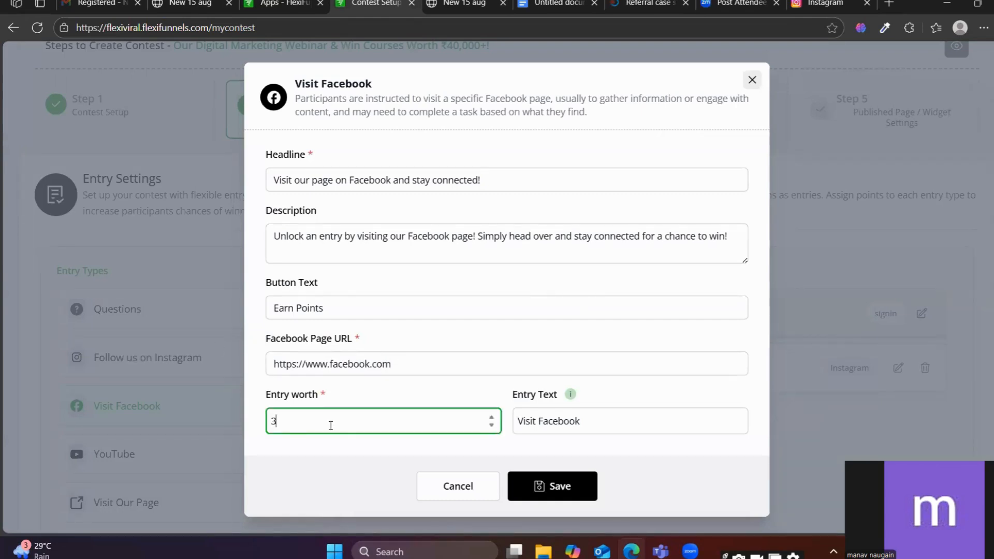
pyautogui.click(559, 489)
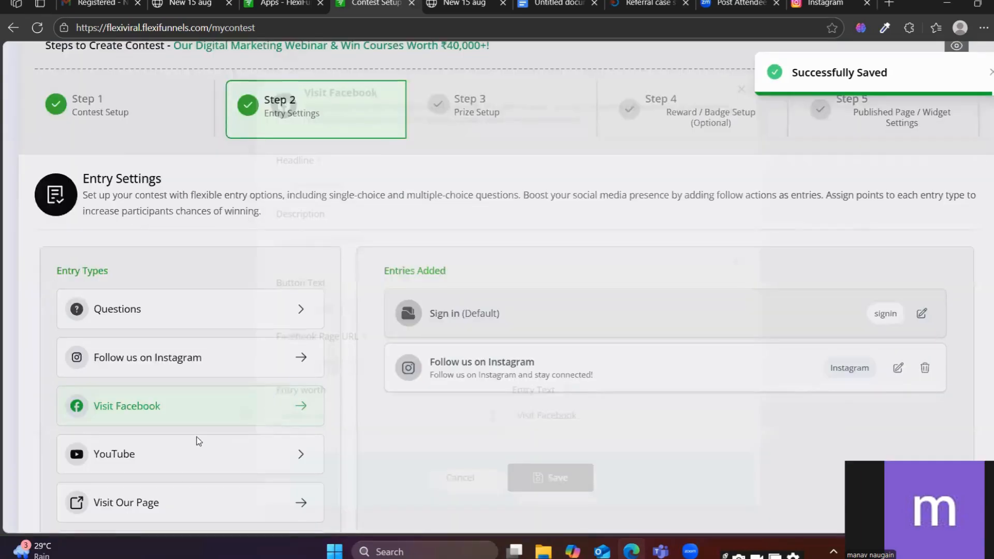
# Expand the YouTube entry types and view the Watch a Video entry form, cancelling it without saving
pyautogui.click(289, 442)
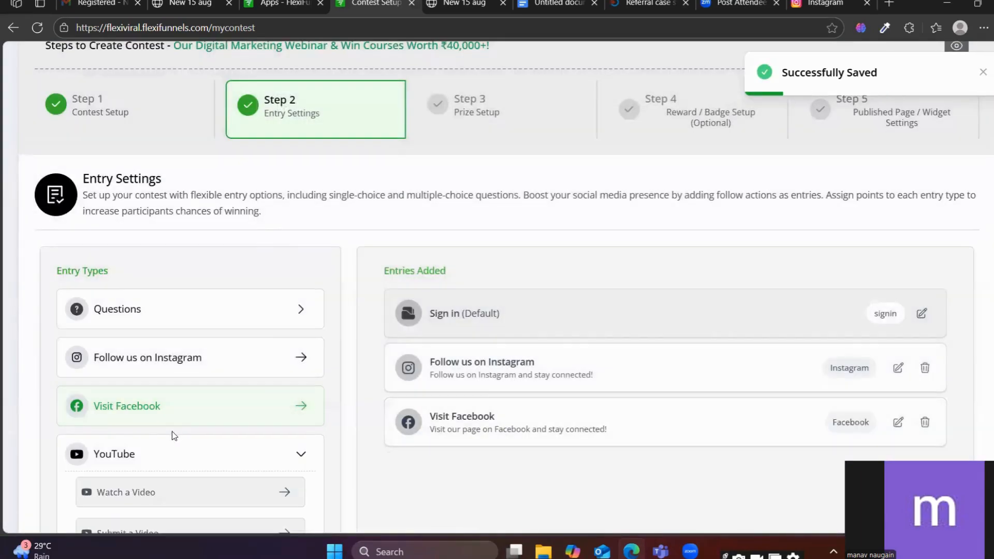
pyautogui.click(145, 454)
pyautogui.click(144, 317)
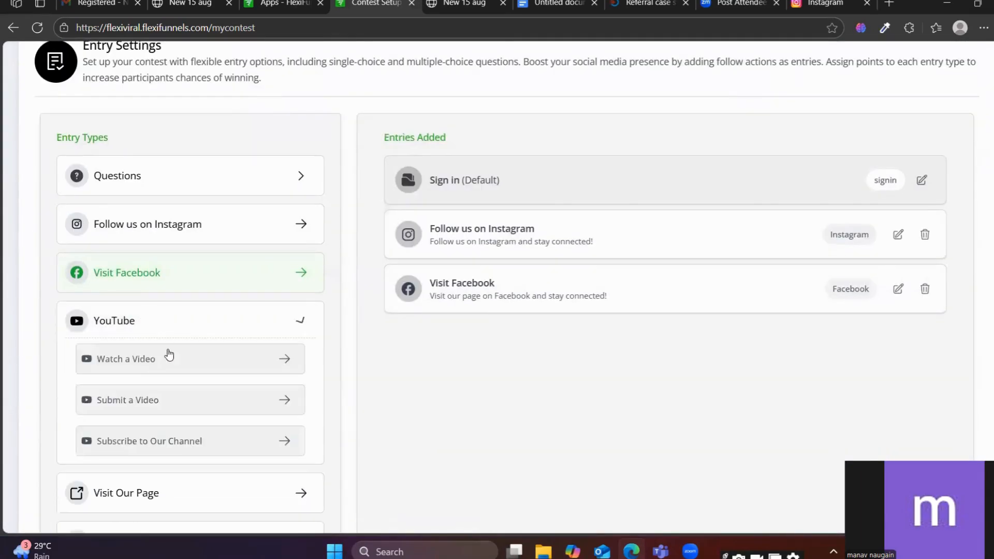
pyautogui.click(154, 366)
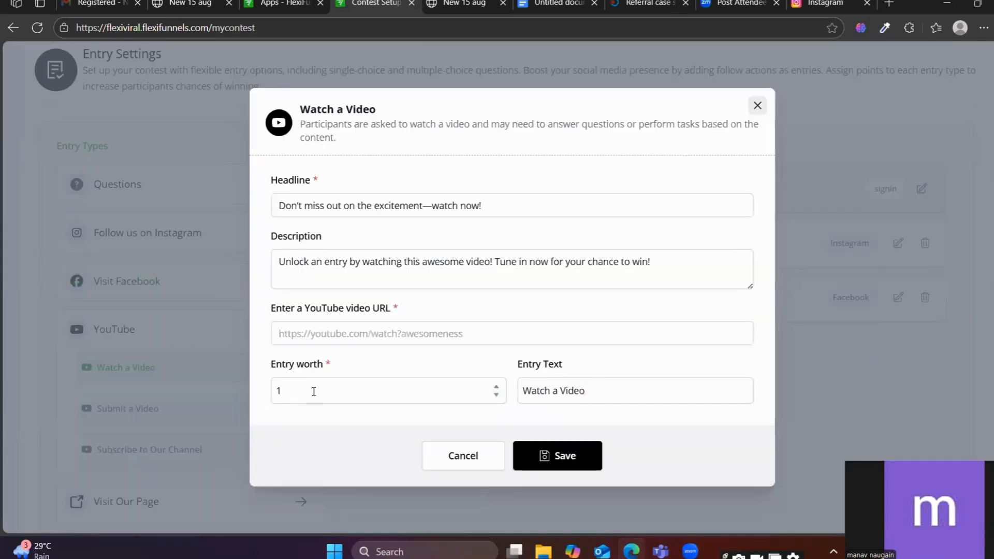
pyautogui.click(476, 468)
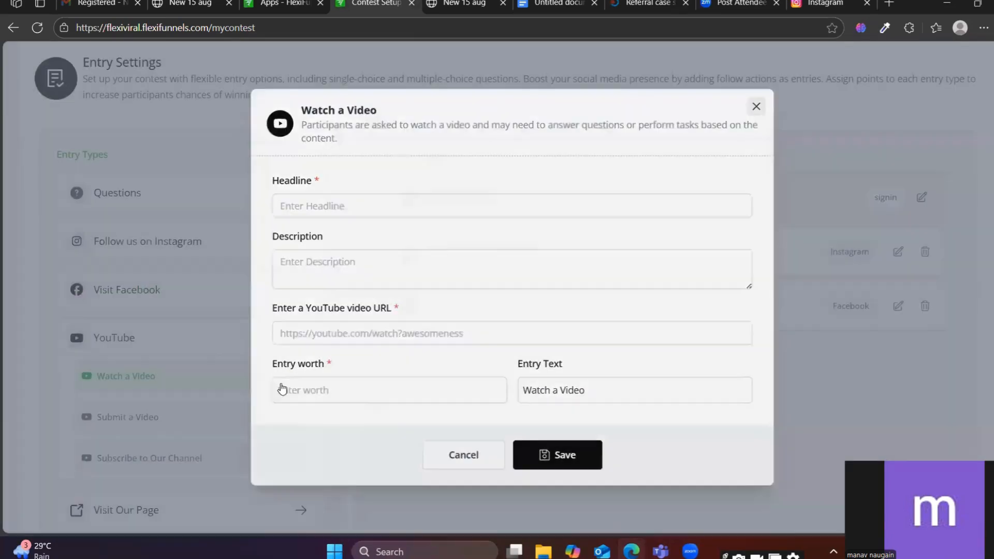
# Start a Subscribe to Our Channel entry and copy the DigifunnelPro channel URL from YouTube in a new browser tab
pyautogui.scroll(-2, 176, 398)
pyautogui.click(185, 362)
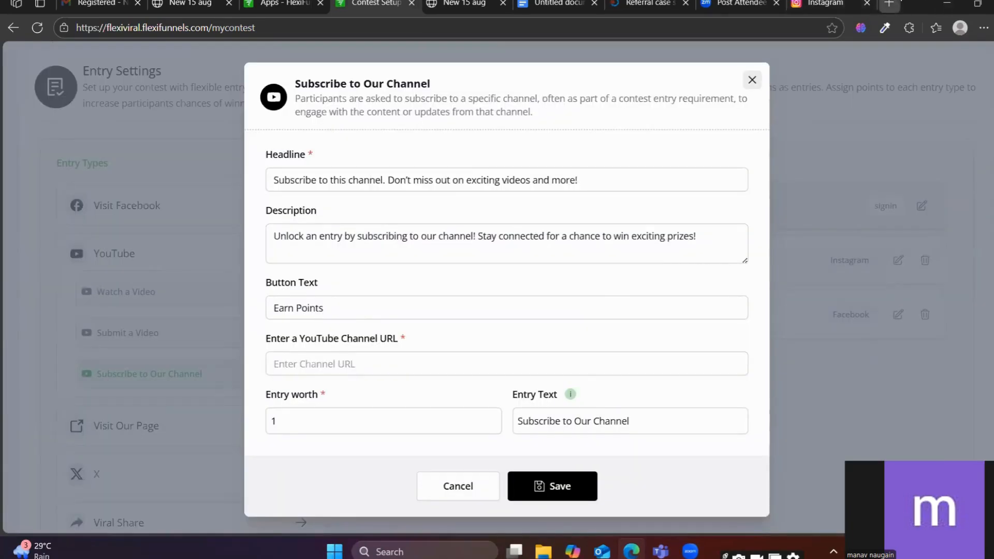
pyautogui.click(894, 3)
pyautogui.write('youtube.com')
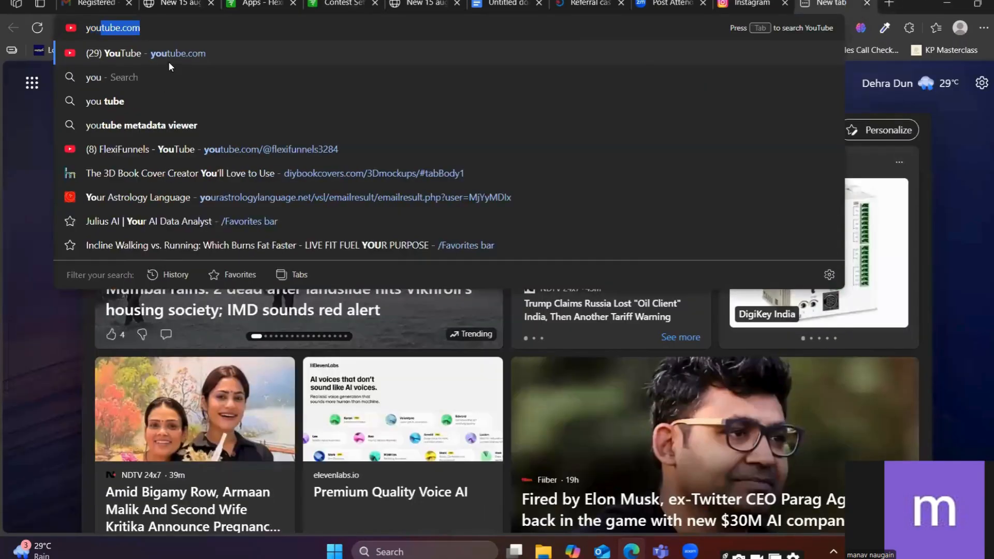
pyautogui.press('Return')
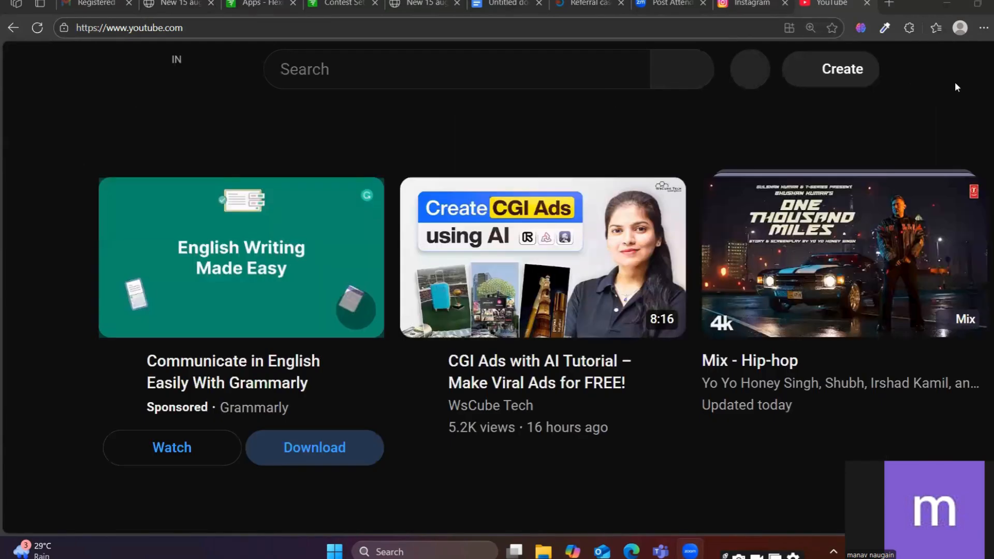
pyautogui.click(961, 77)
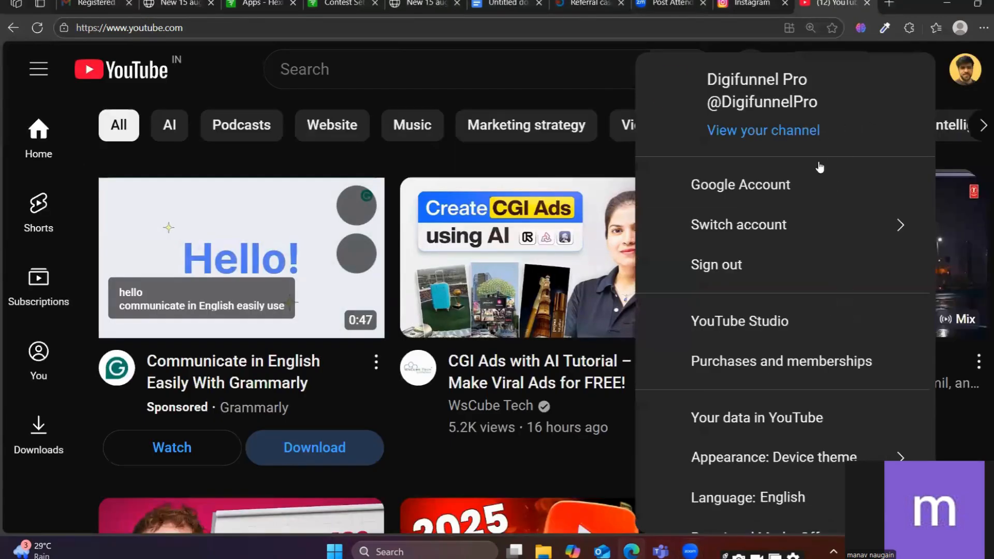
pyautogui.click(743, 129)
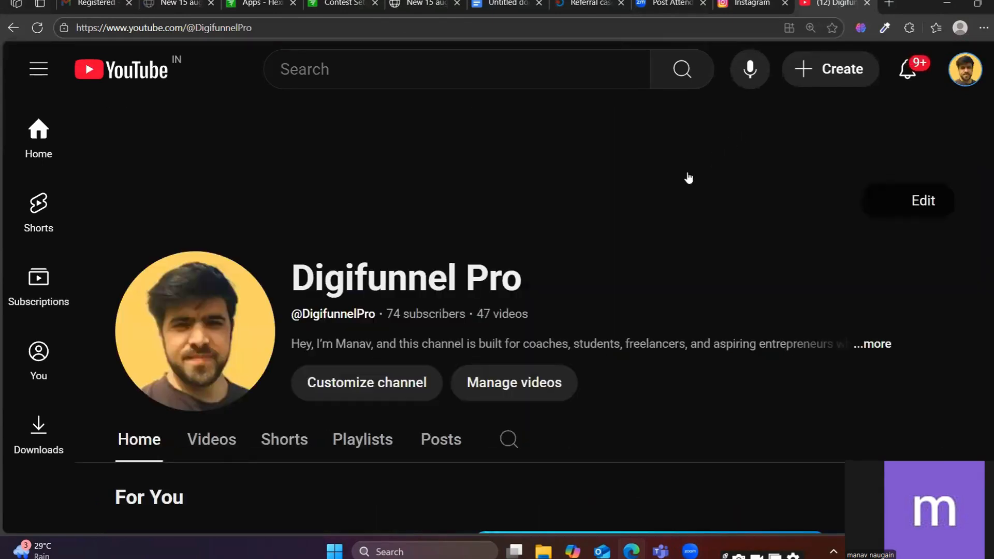
pyautogui.click(267, 27)
pyautogui.hotkey('ctrl', 'c')
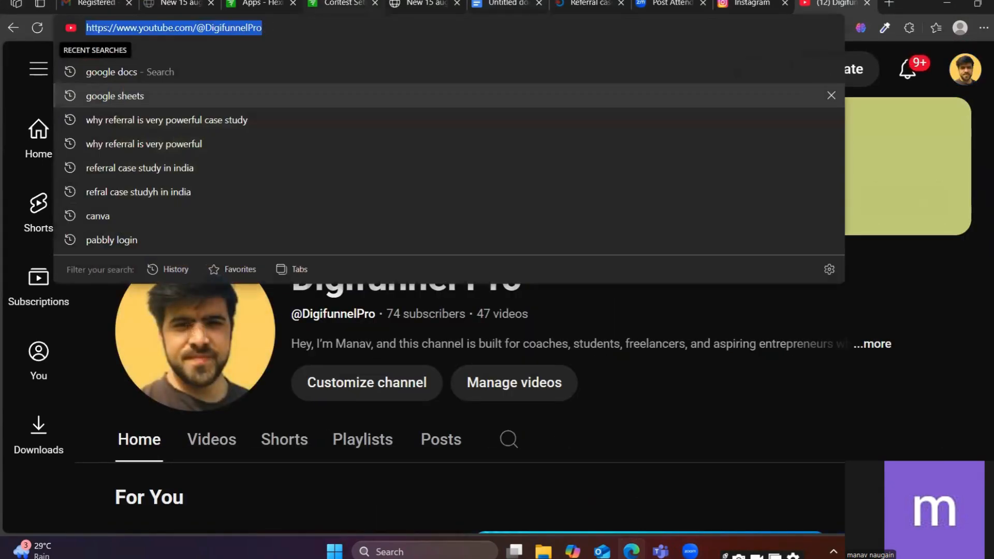
pyautogui.click(337, 4)
pyautogui.click(304, 365)
pyautogui.hotkey('ctrl', 'v')
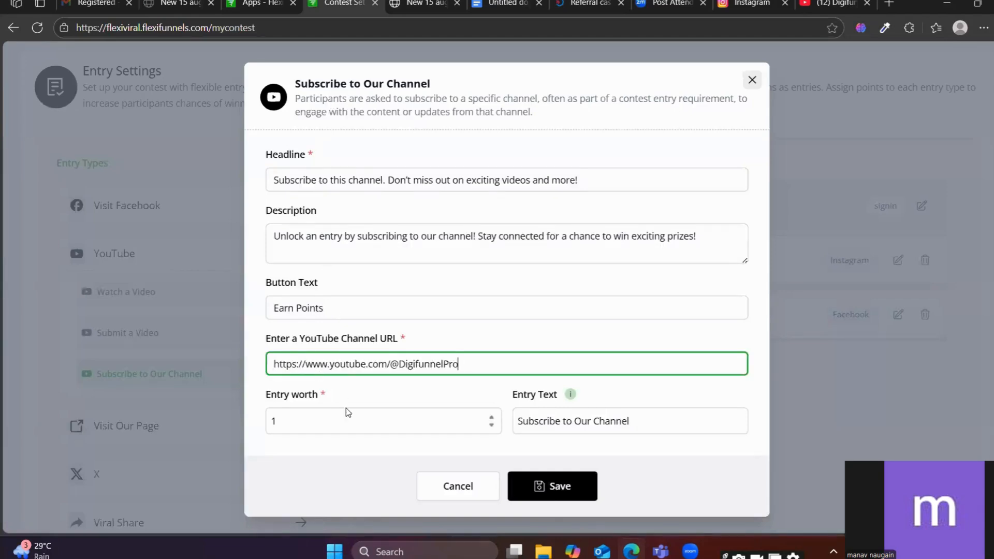
pyautogui.click(338, 417)
pyautogui.press('BackSpace')
pyautogui.write('3')
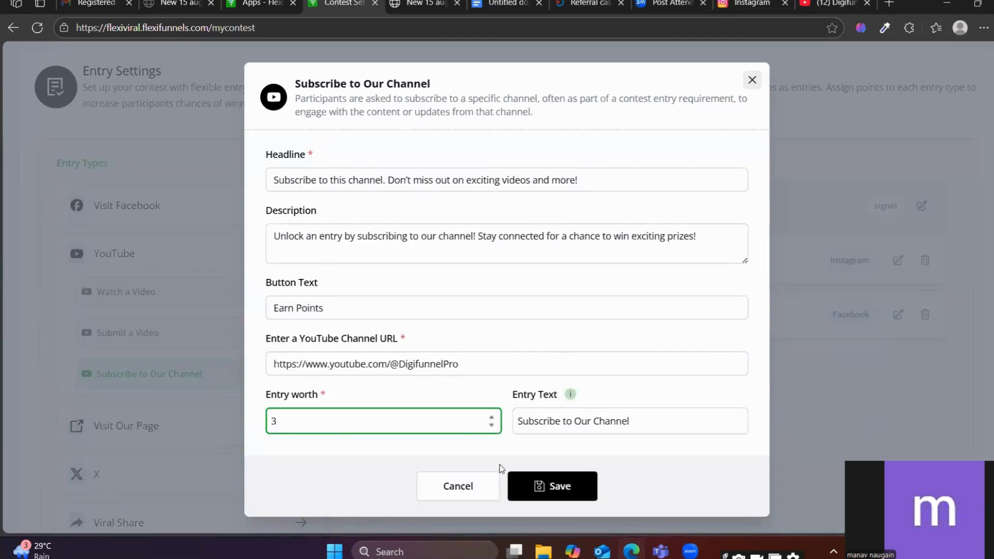
pyautogui.click(526, 484)
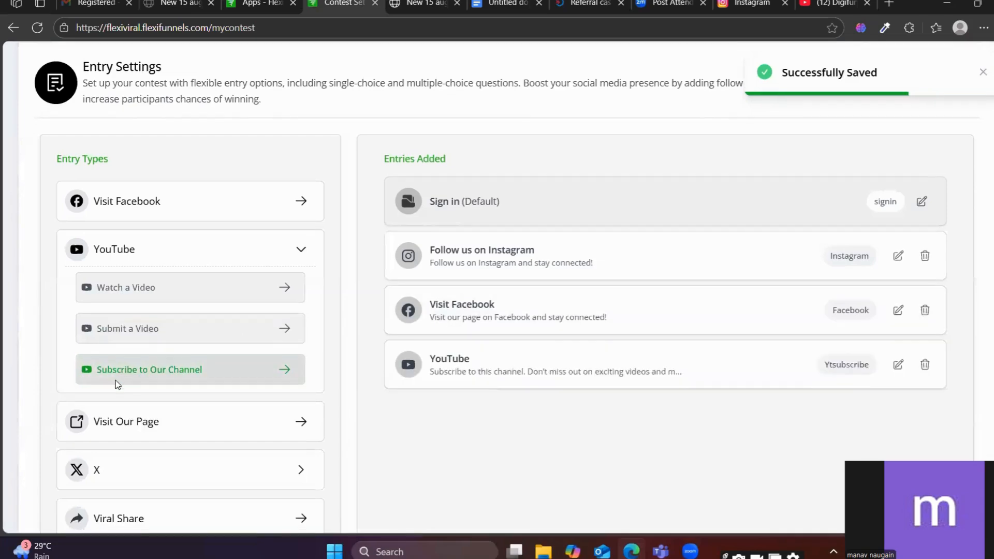
# View the Visit Our Page entry form and close it without adding the entry
pyautogui.scroll(-3, 129, 362)
pyautogui.click(162, 296)
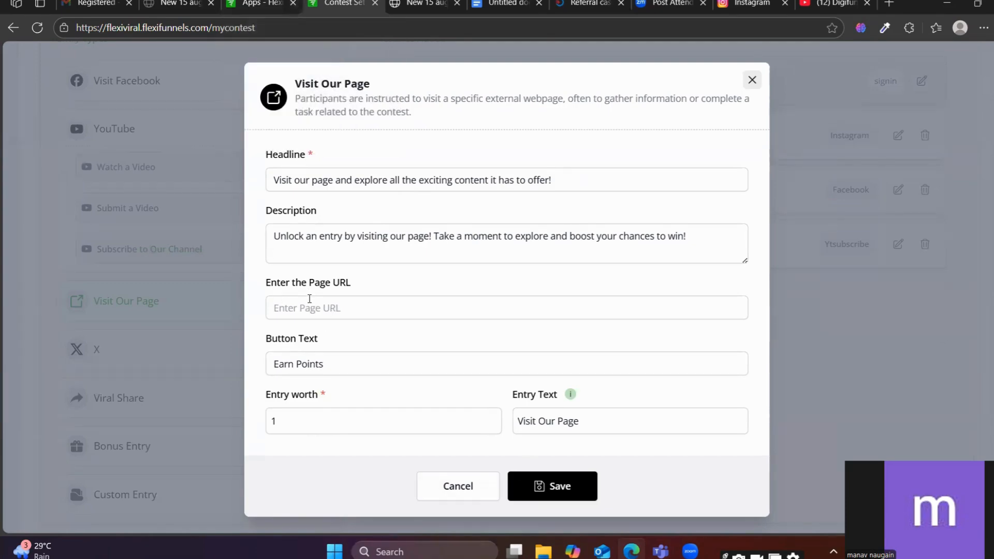
pyautogui.click(752, 80)
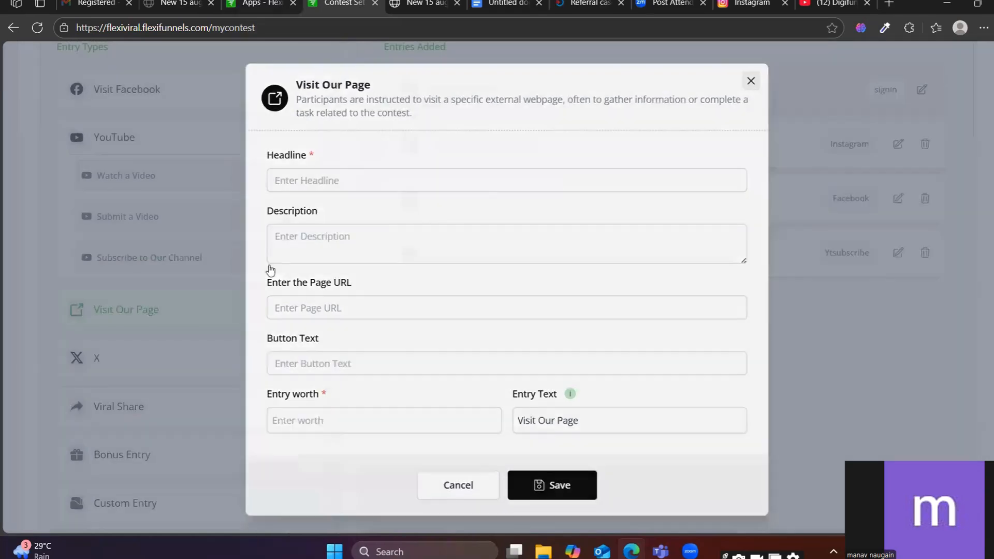
# Add a Viral Share entry with an entry worth of 2, keeping the default texts, and save it
pyautogui.scroll(-2, 89, 371)
pyautogui.click(156, 274)
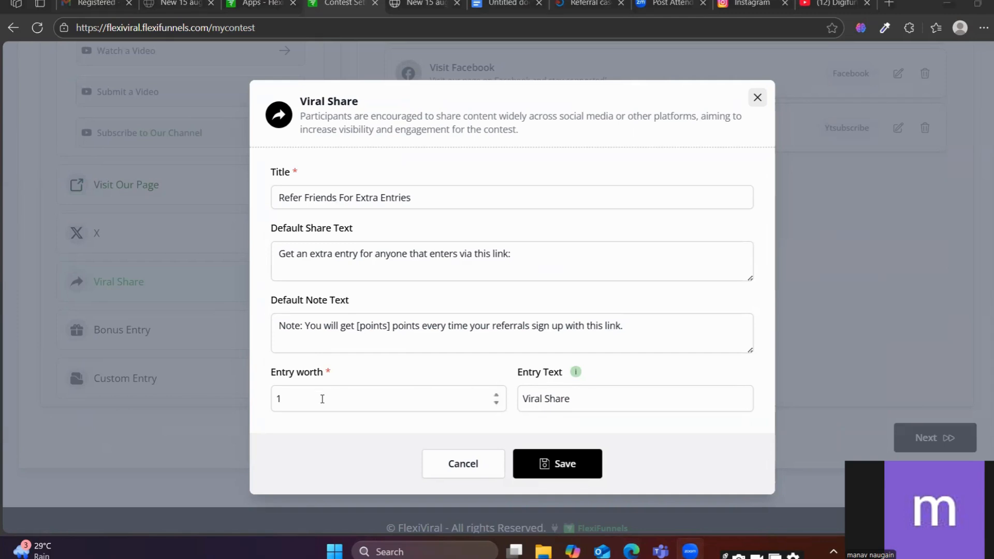
pyautogui.click(307, 403)
pyautogui.press('BackSpace')
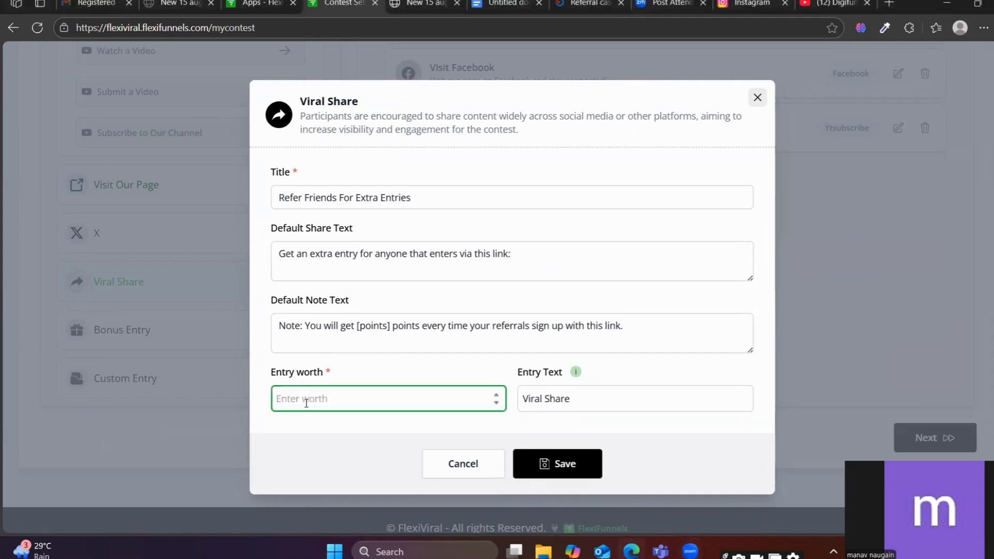
pyautogui.write('2')
pyautogui.click(562, 465)
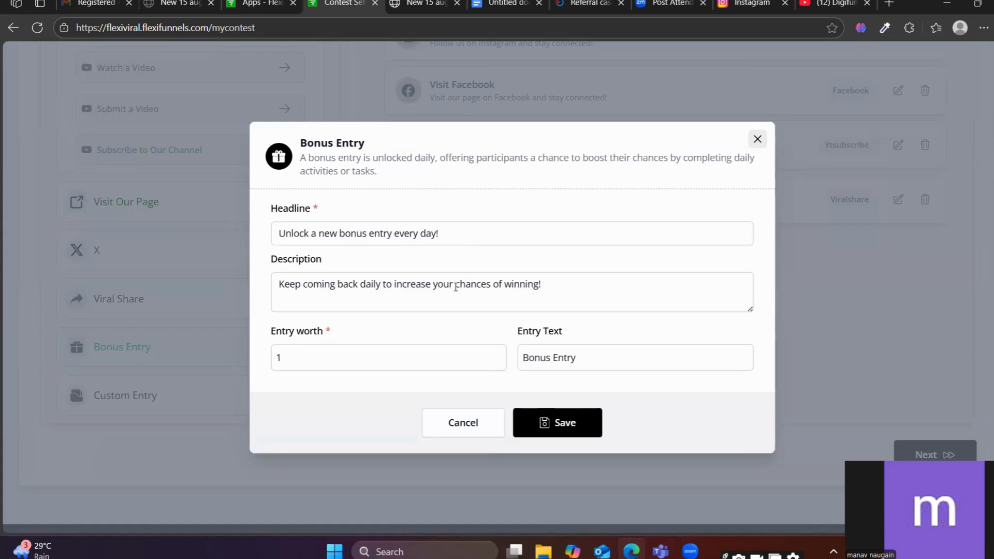
# Set the Bonus Entry's worth to 3, keeping the default headline and description, and save the entry
pyautogui.click(324, 361)
pyautogui.press('BackSpace')
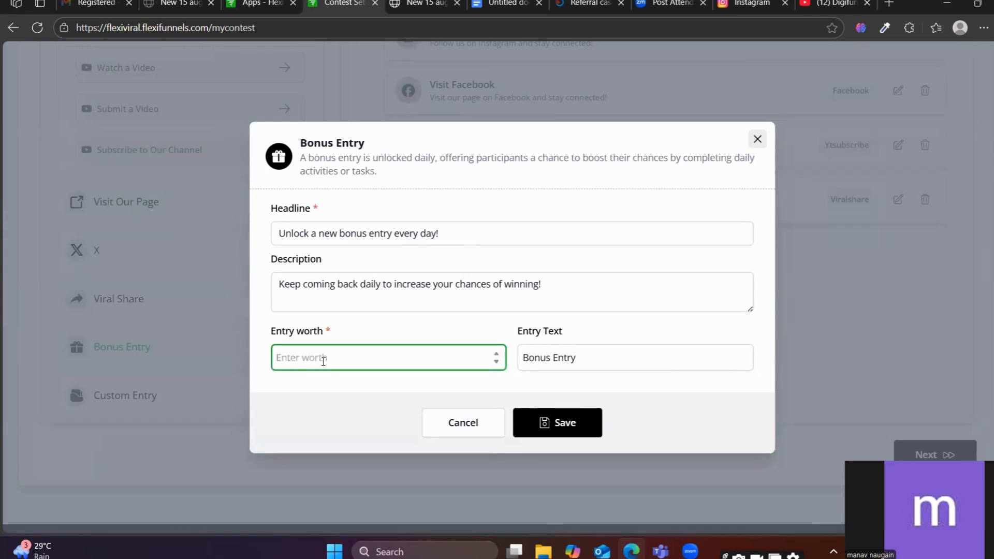
pyautogui.write('3')
pyautogui.click(539, 421)
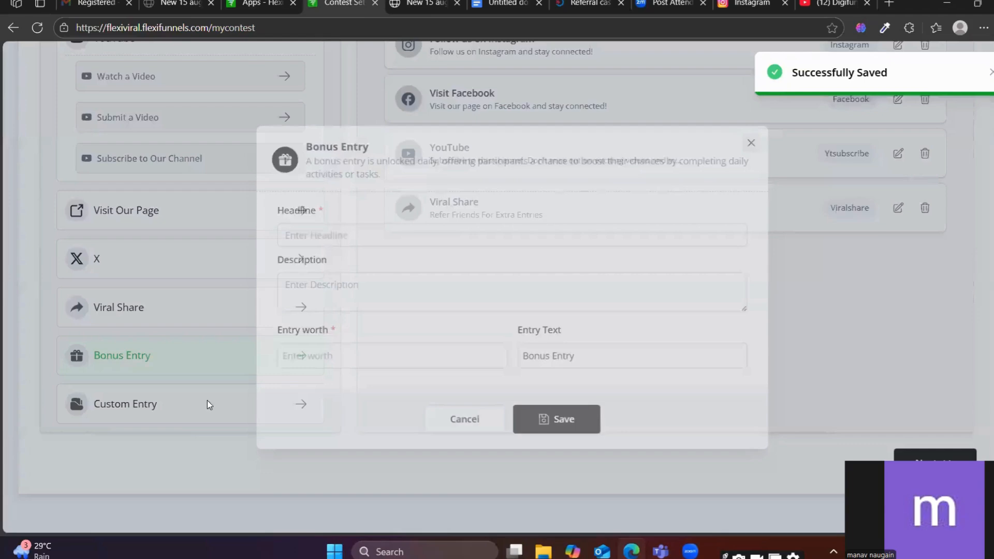
# Review the added entries and proceed to the contest's Prize Setup step
pyautogui.scroll(3, 655, 413)
pyautogui.scroll(-3, 673, 414)
pyautogui.click(937, 455)
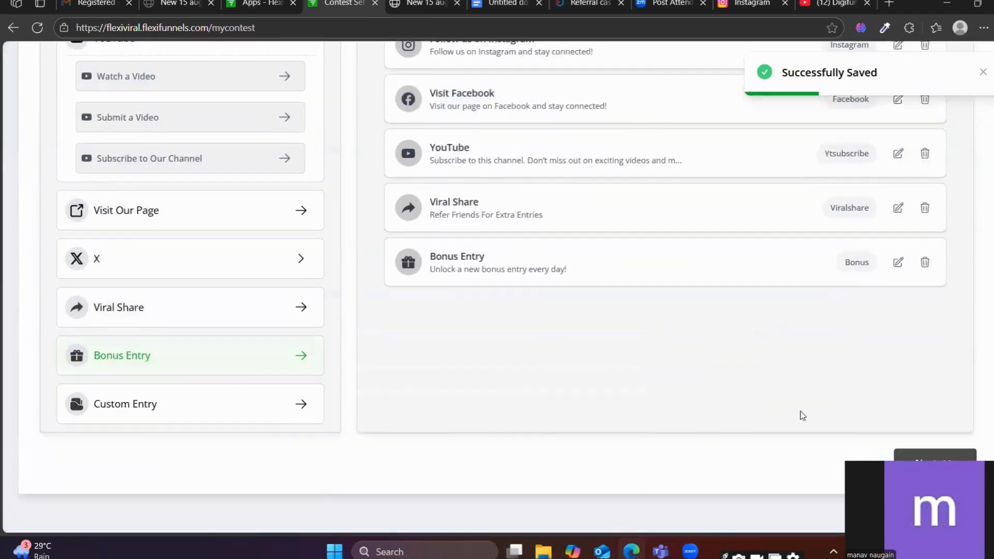
pyautogui.scroll(3, 673, 410)
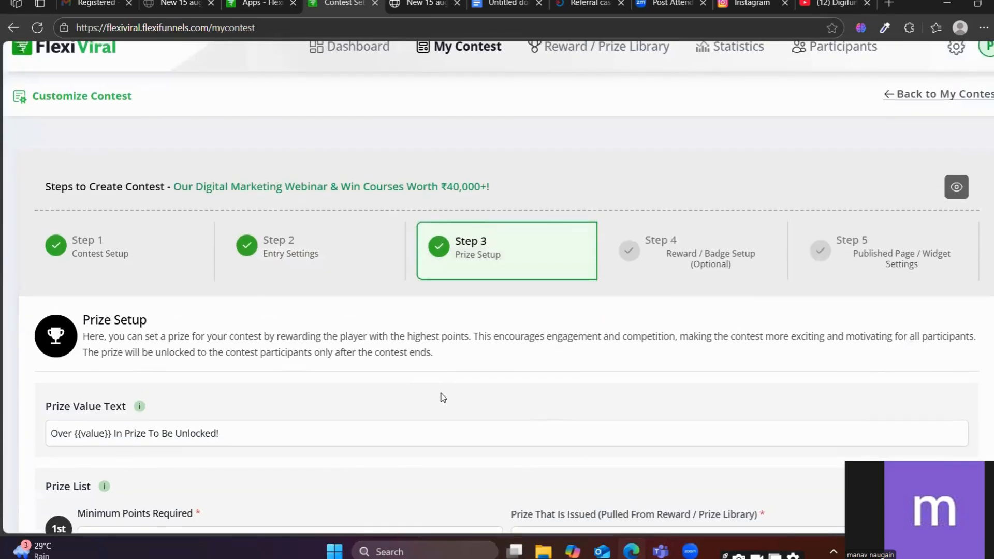
pyautogui.scroll(-3, 404, 386)
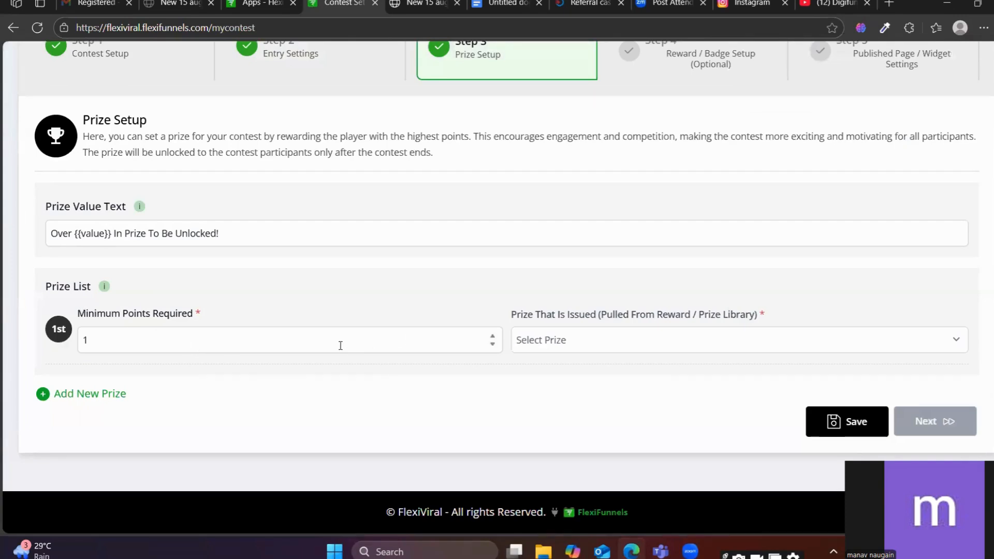
# Check which library prizes can be issued for the 1st prize, without selecting one
pyautogui.scroll(5, 581, 414)
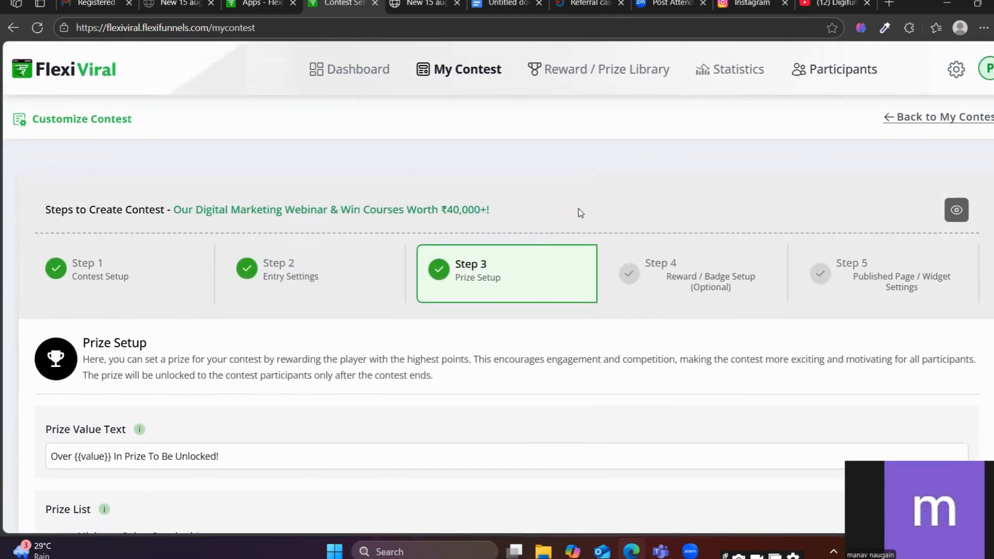
pyautogui.scroll(-4, 499, 353)
pyautogui.click(593, 366)
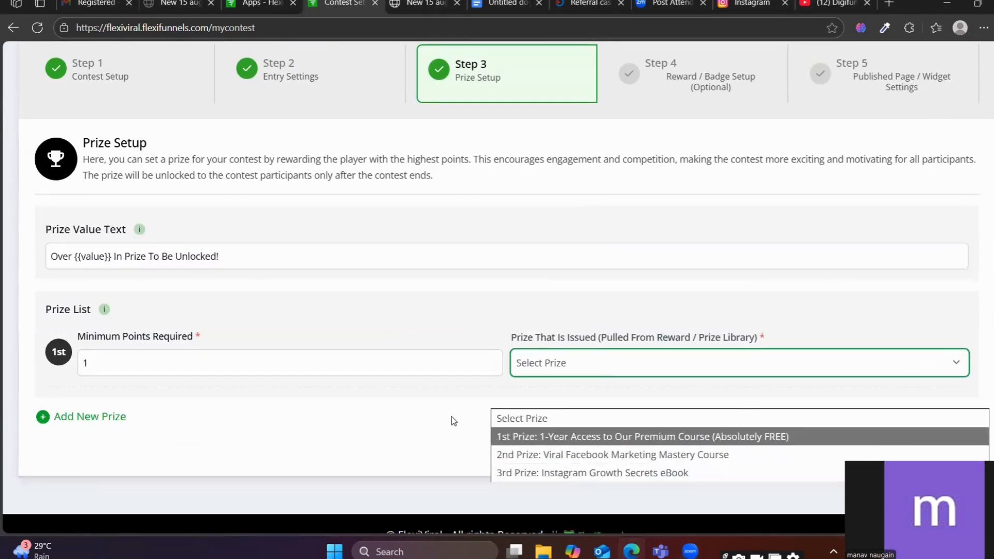
pyautogui.click(409, 415)
pyautogui.scroll(4, 401, 415)
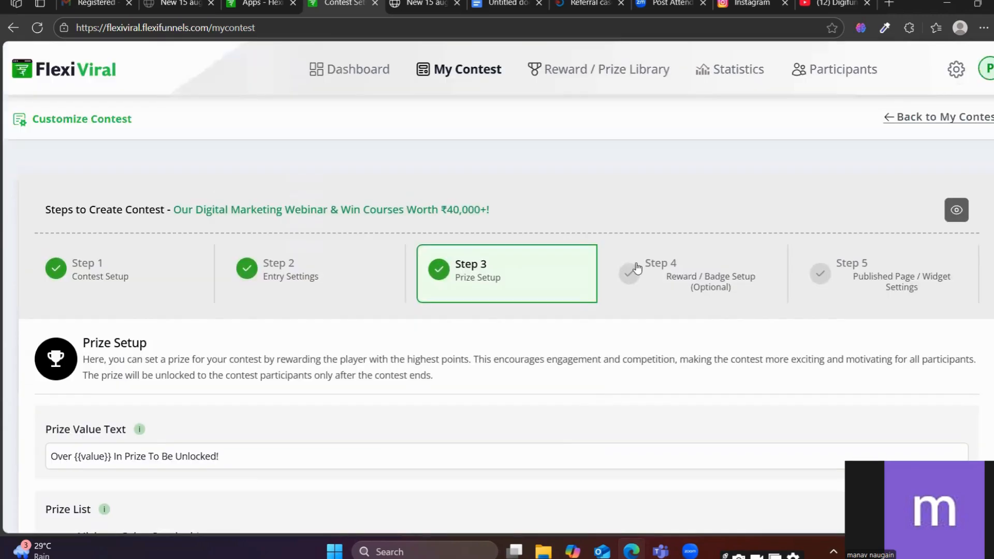
# View the stored prizes in the Reward / Prize Library and return to the list of contests
pyautogui.click(625, 69)
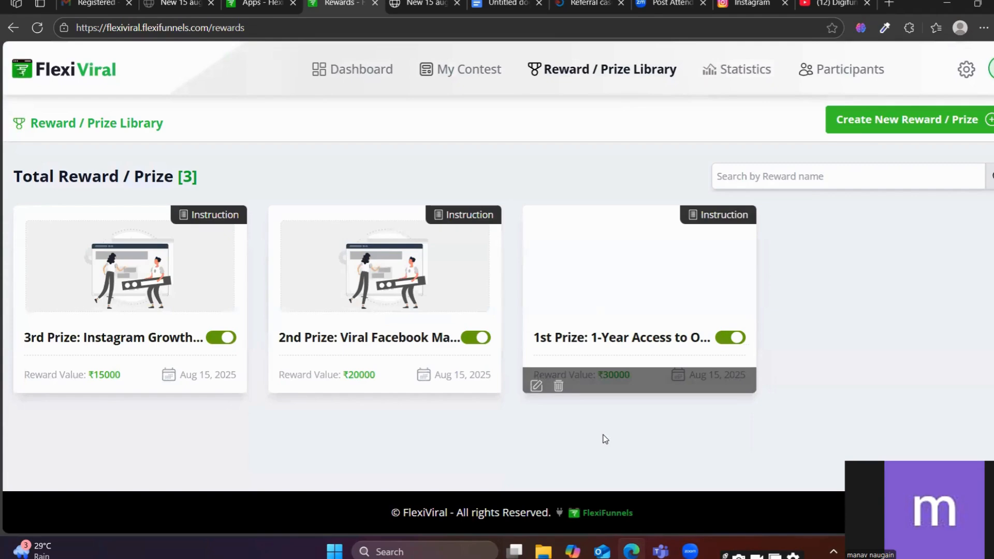
pyautogui.click(449, 69)
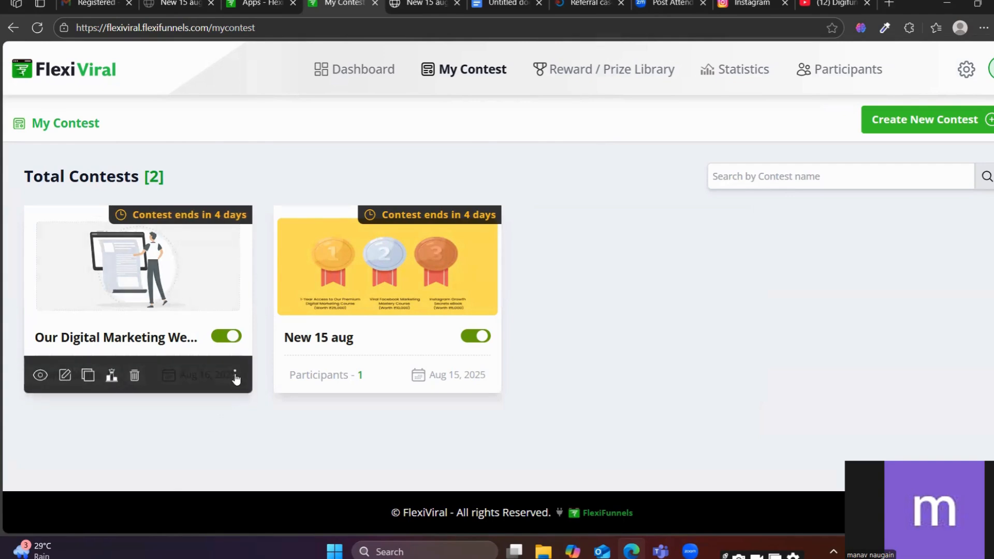
pyautogui.click(236, 376)
pyautogui.click(150, 346)
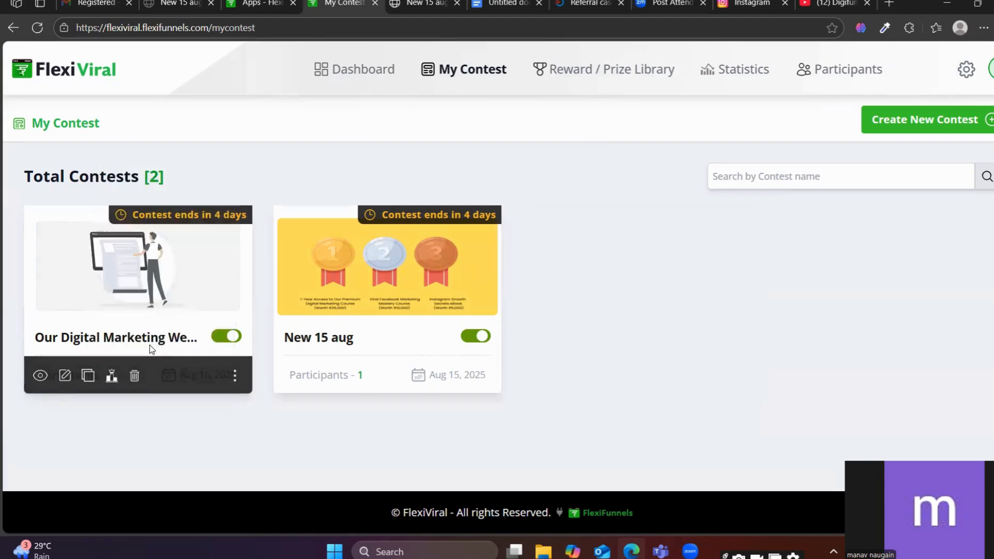
pyautogui.click(663, 220)
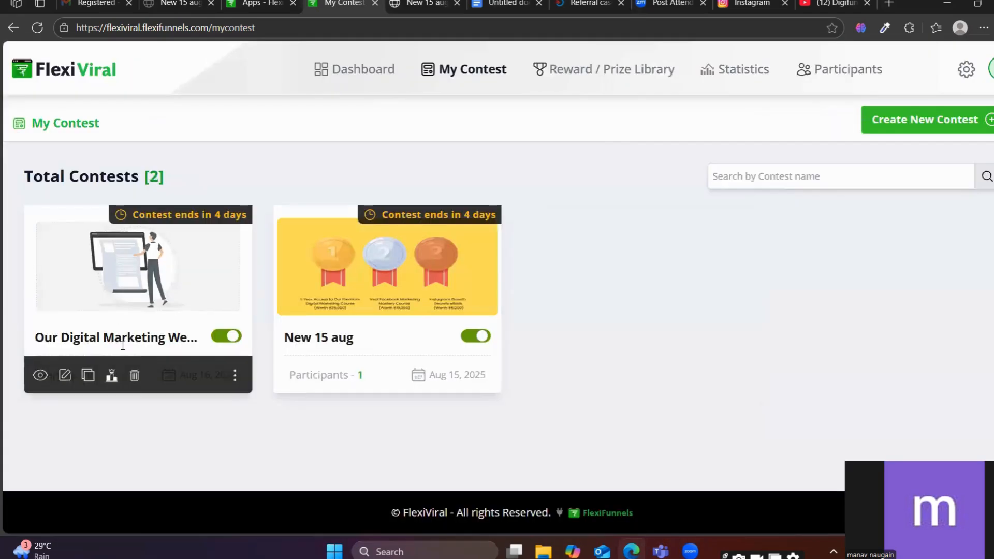
# Reopen the Our Digital Marketing Webinar contest for editing, review its contest setup and go to its Entry Settings step
pyautogui.click(64, 375)
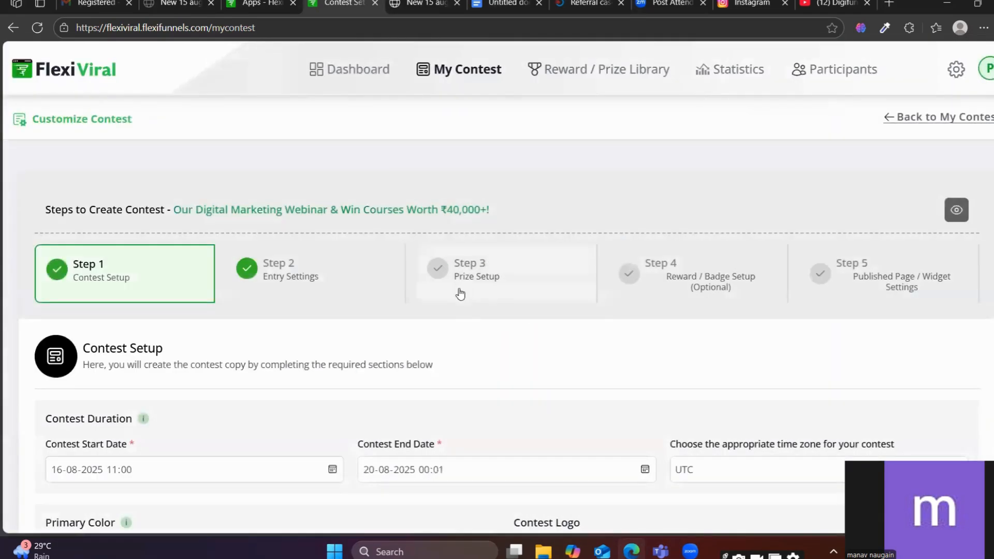
pyautogui.scroll(-20, 460, 294)
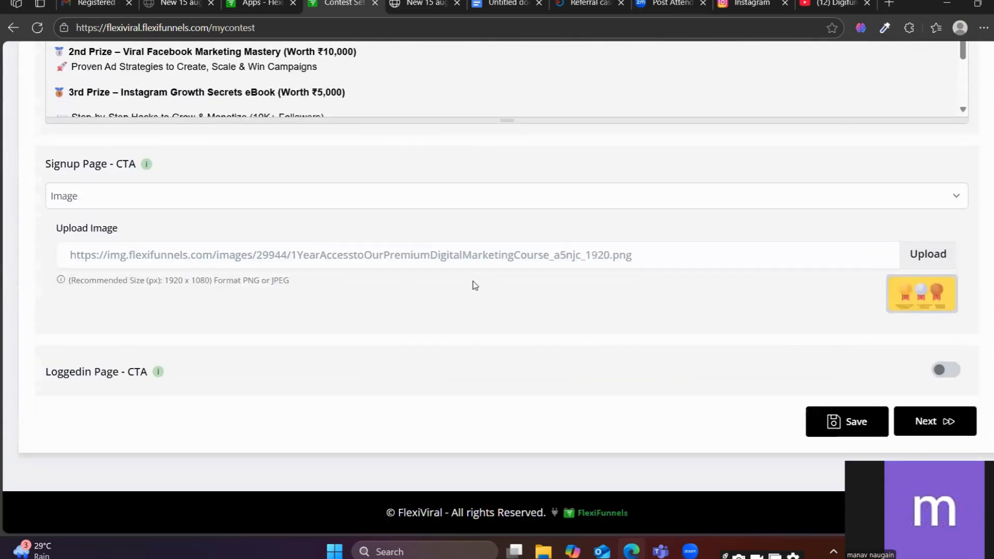
pyautogui.scroll(20, 475, 285)
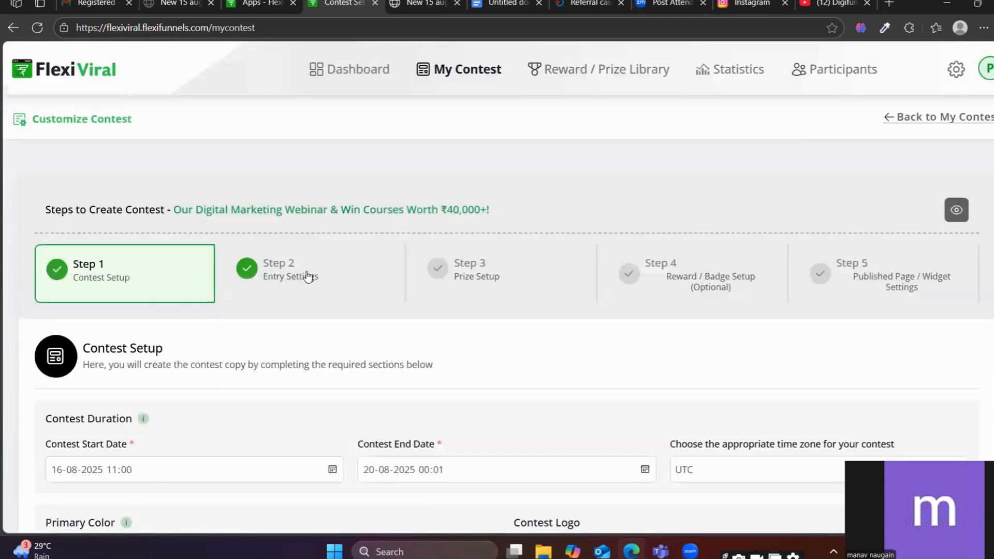
pyautogui.click(379, 280)
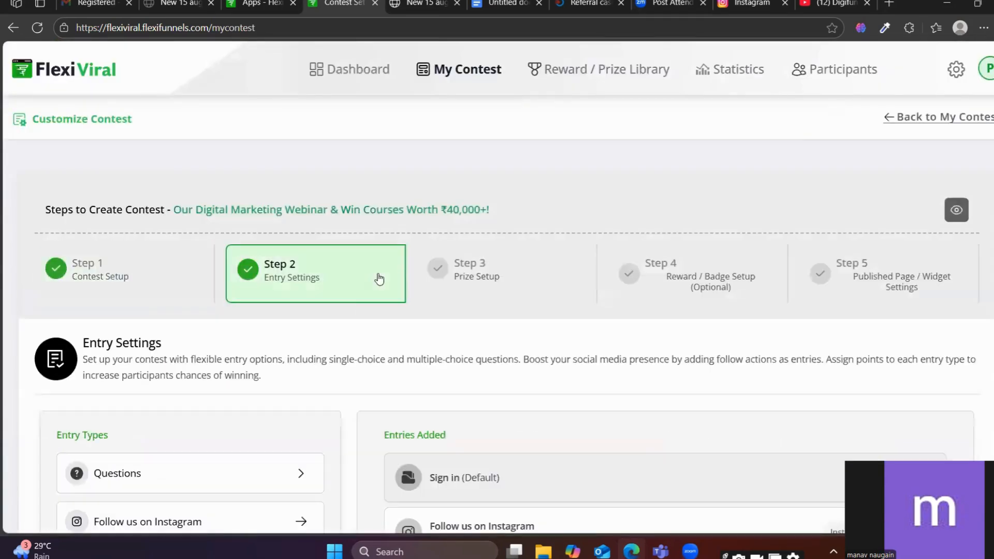
pyautogui.scroll(-8, 314, 339)
pyautogui.scroll(8, 367, 310)
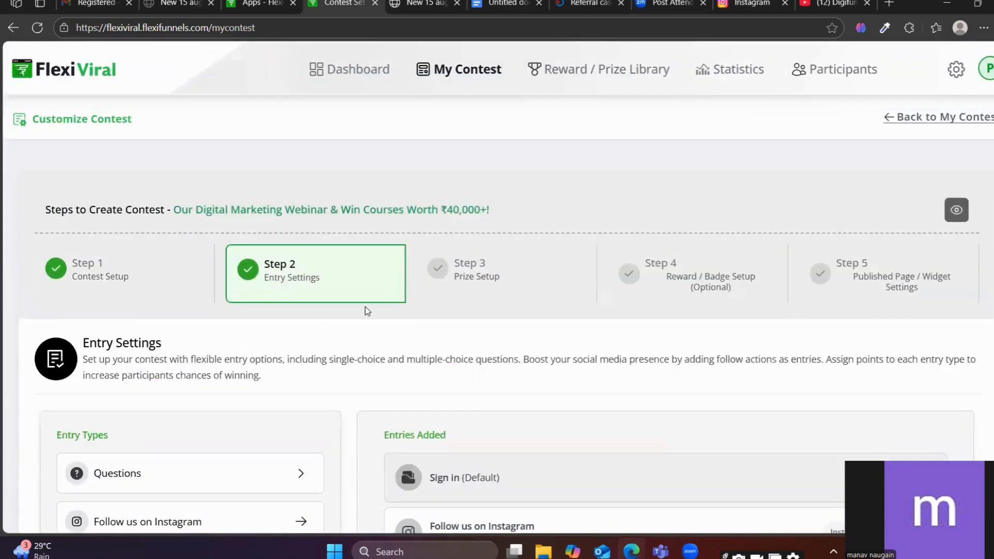
# Go to the contest's Prize Setup step and view the library prizes offered for 1st place, without choosing one
pyautogui.click(494, 280)
pyautogui.scroll(-3, 150, 342)
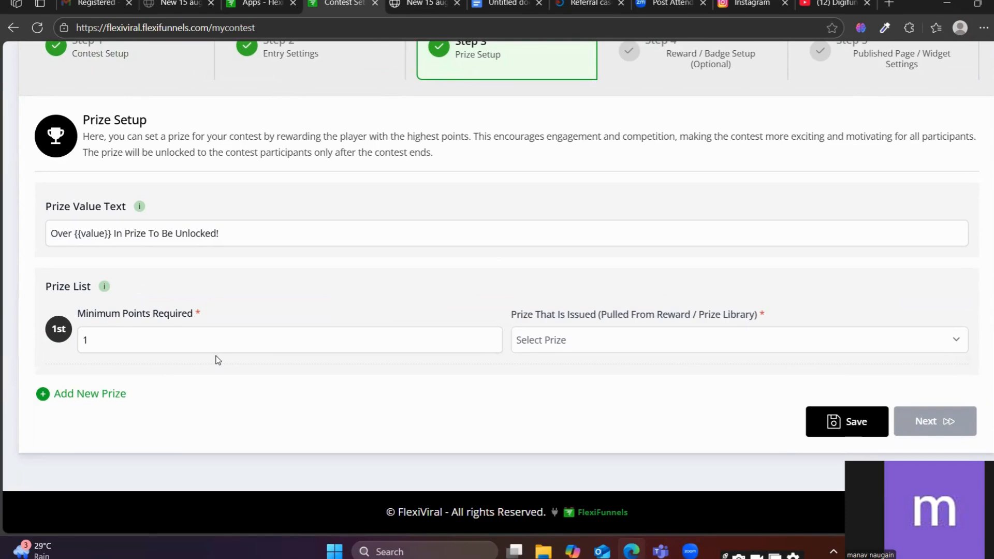
pyautogui.click(547, 346)
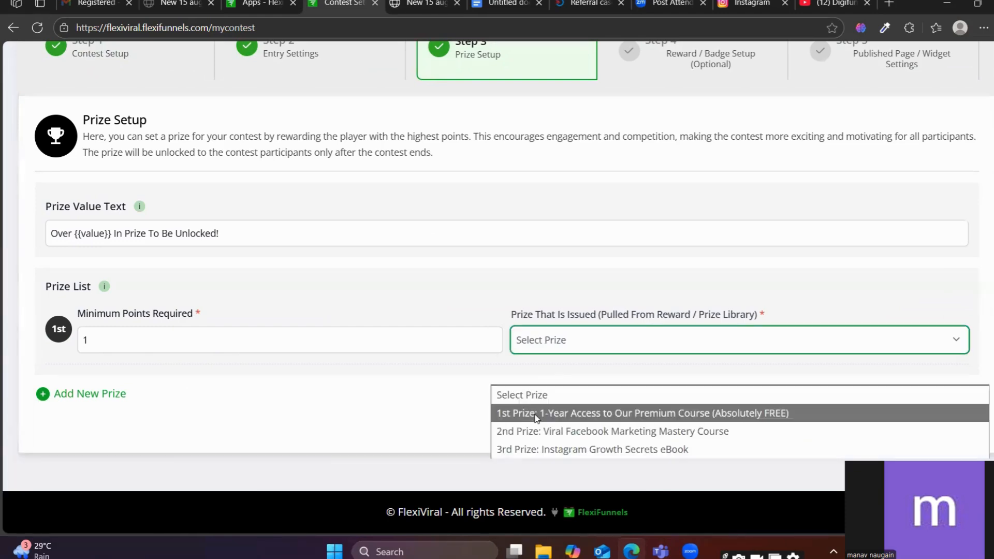
pyautogui.click(386, 343)
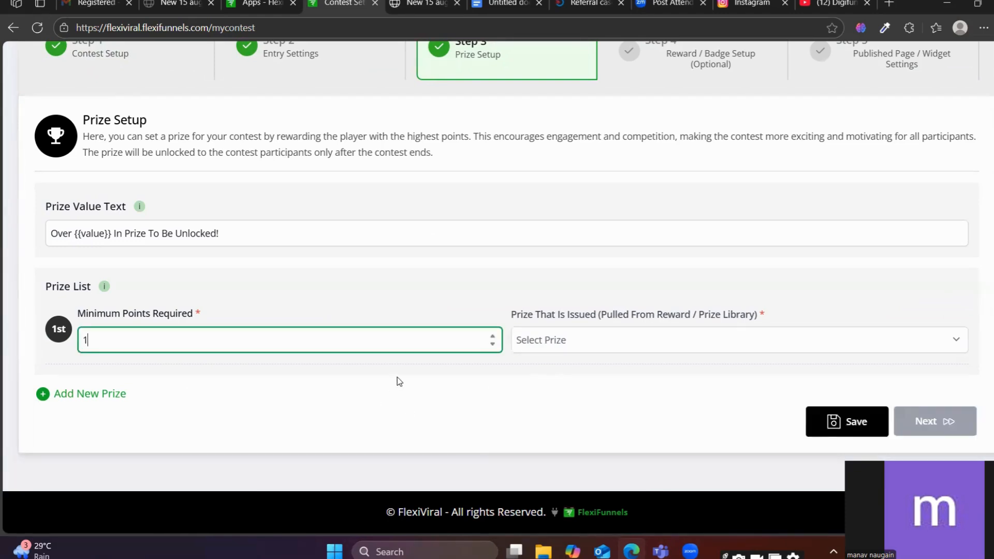
# Start creating a new Instruction-type reward in the Reward / Prize Library
pyautogui.scroll(5, 466, 342)
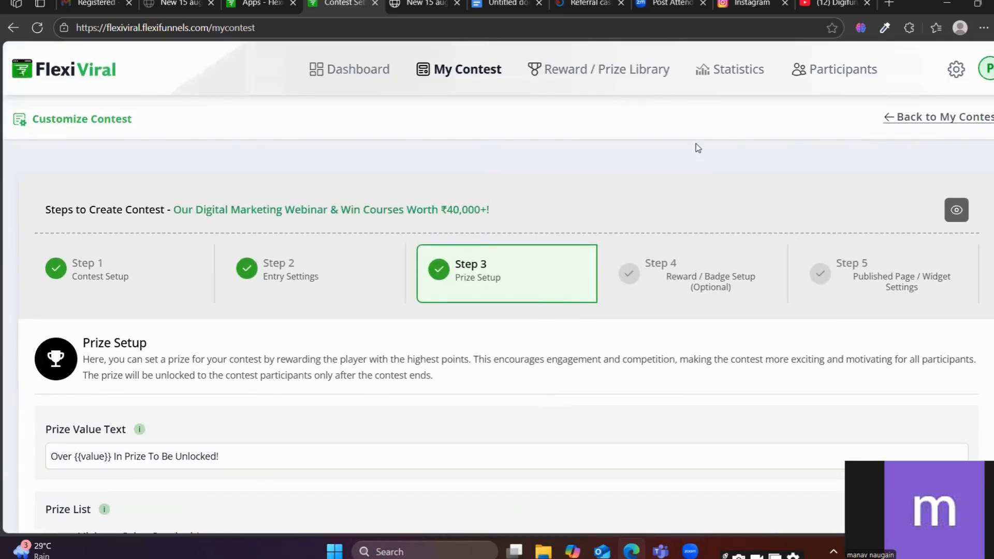
pyautogui.click(603, 70)
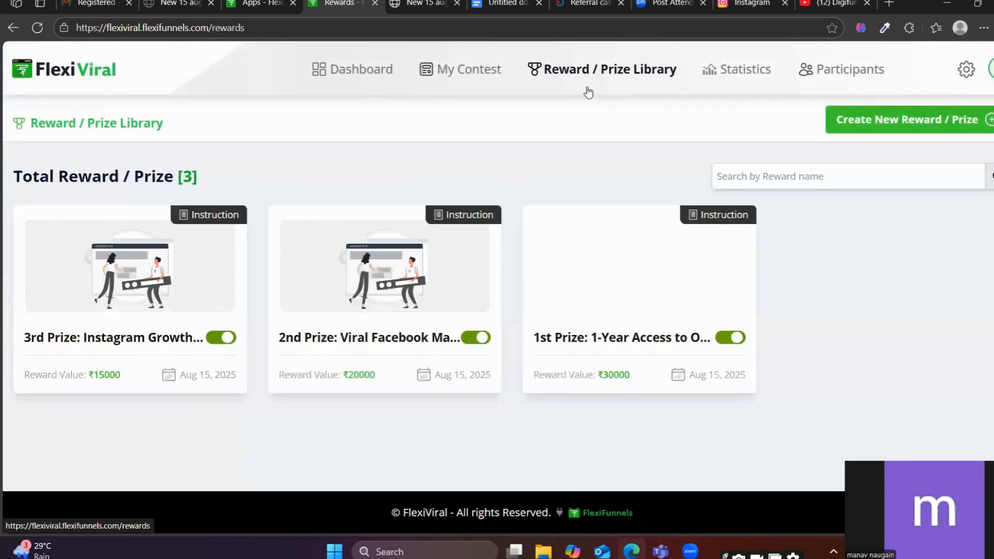
pyautogui.click(898, 131)
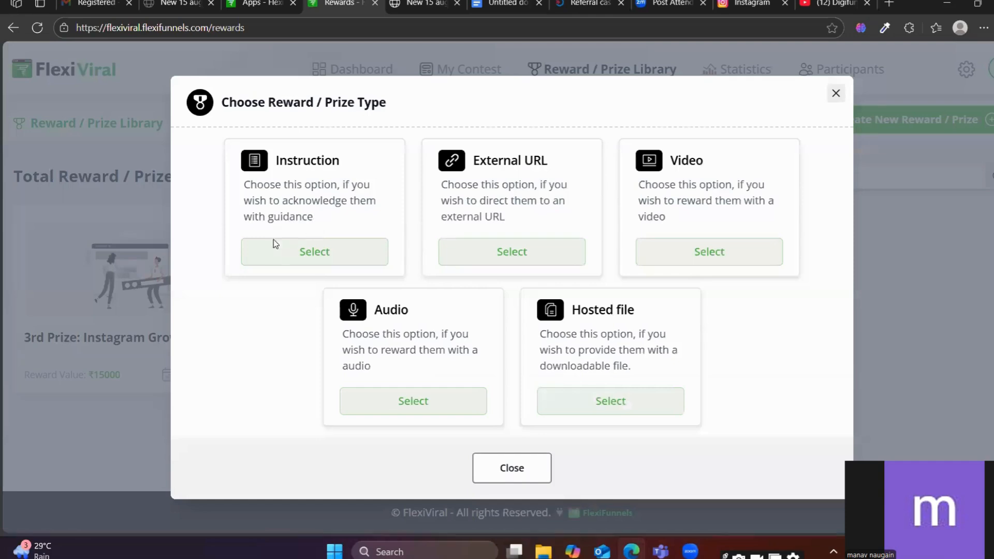
pyautogui.click(301, 252)
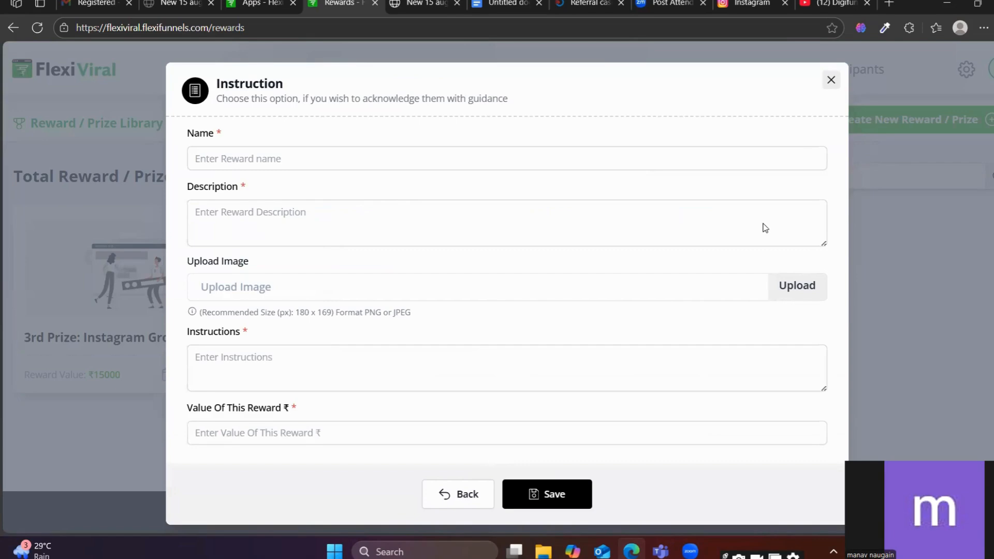
pyautogui.click(212, 157)
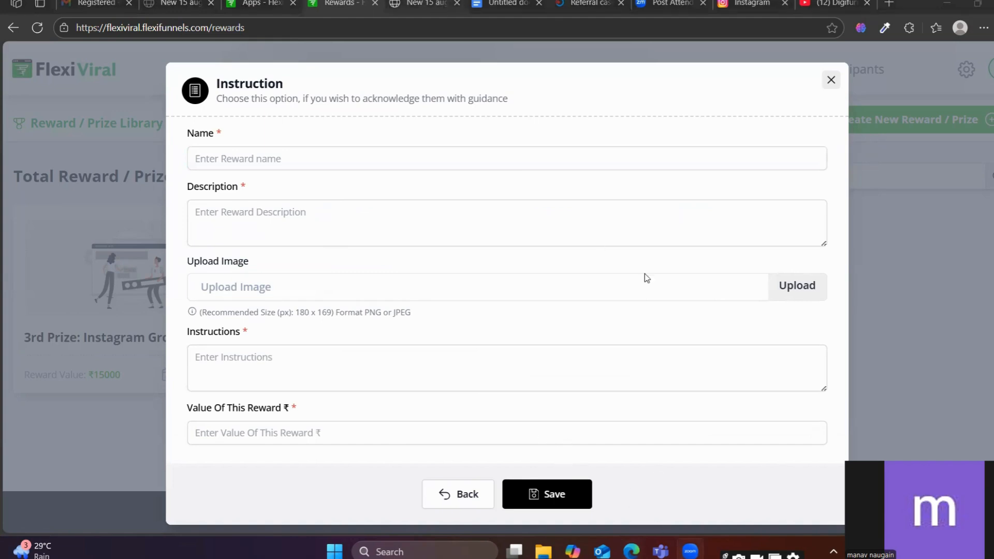
# Name the reward "1st Prize – Premium Digital Marketing Course (Worth ₹25,000)", copying the title from the Google Docs prize list
pyautogui.click(506, 4)
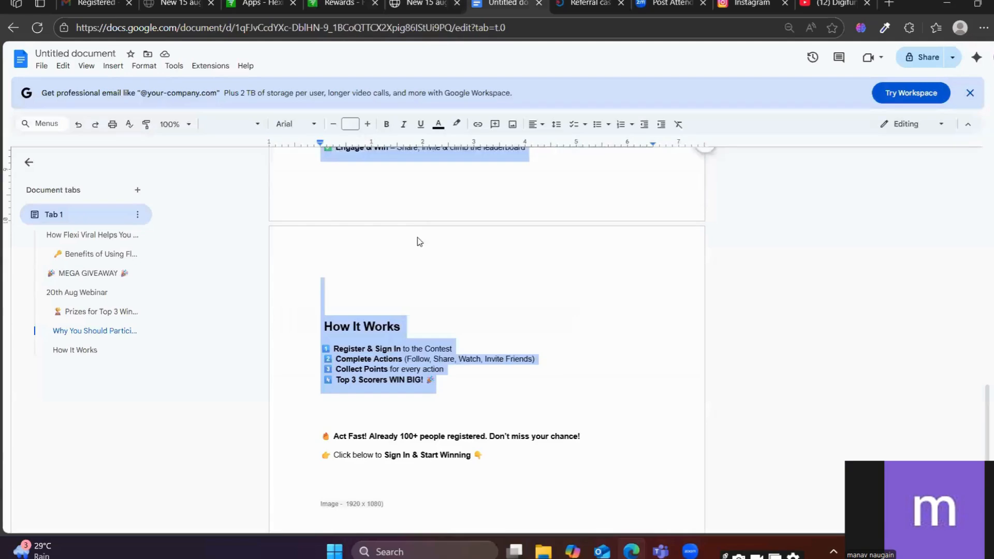
pyautogui.scroll(4, 445, 274)
pyautogui.click(399, 319)
pyautogui.scroll(1, 411, 326)
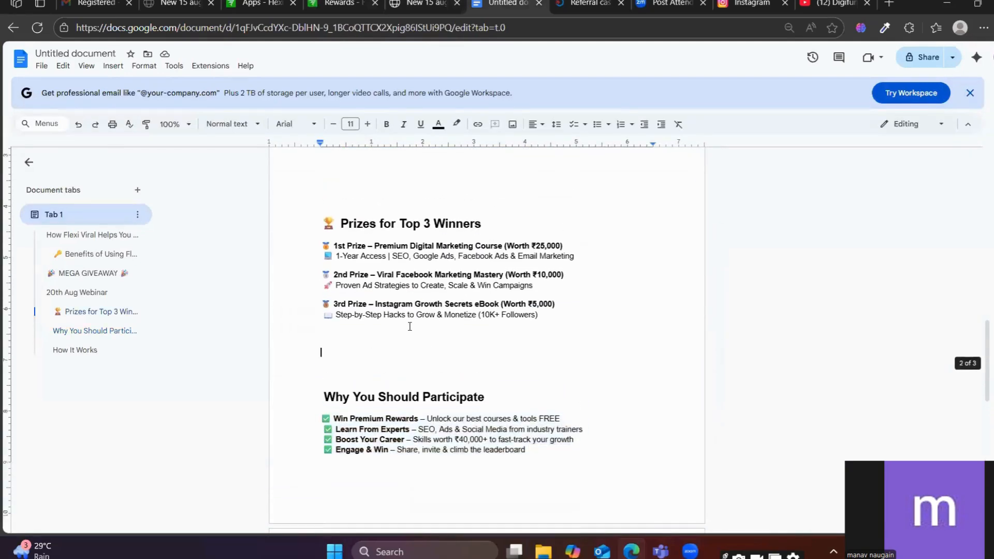
pyautogui.click(519, 350)
pyautogui.moveTo(546, 352); pyautogui.dragTo(353, 278)
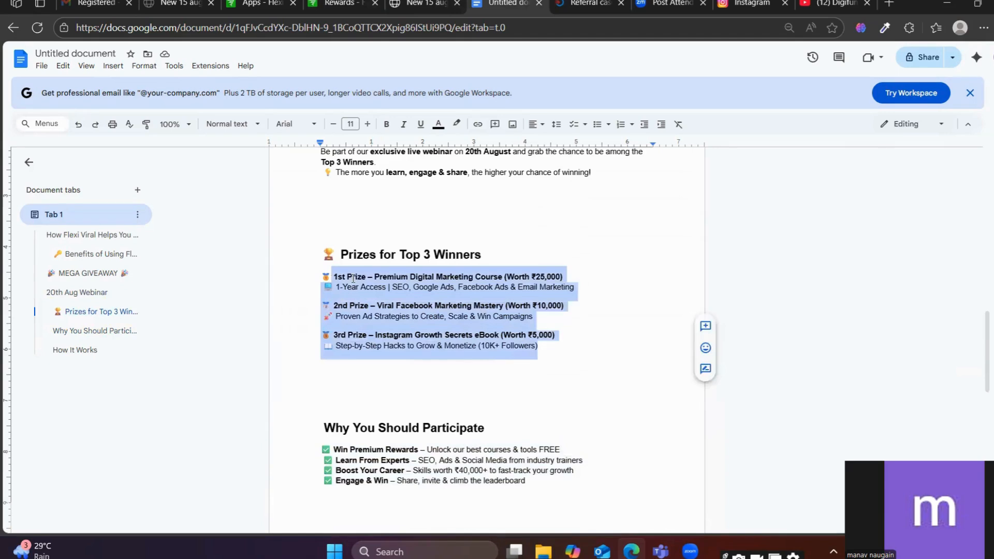
pyautogui.click(580, 253)
pyautogui.moveTo(564, 276); pyautogui.dragTo(334, 278)
pyautogui.hotkey('ctrl', 'c')
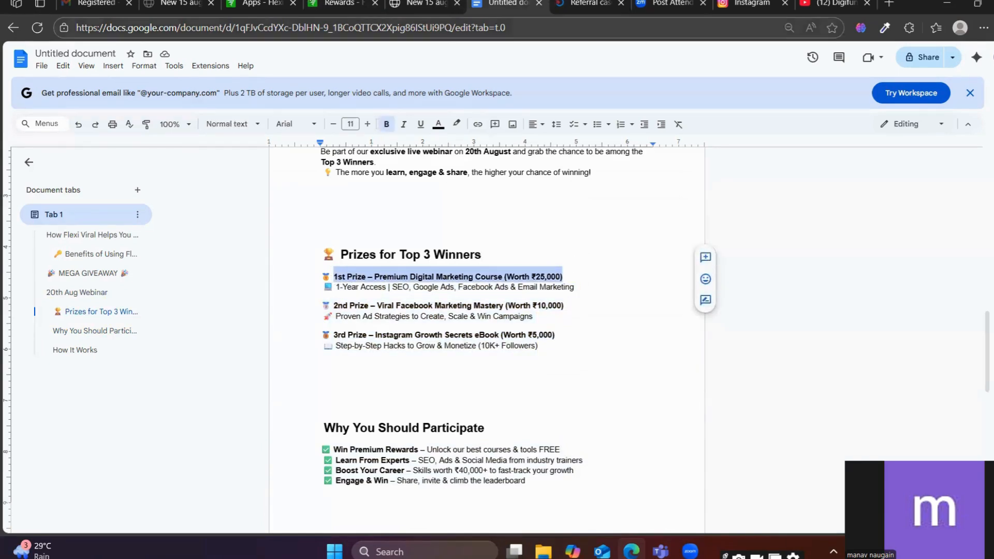
pyautogui.click(341, 3)
pyautogui.hotkey('ctrl', 'v')
# Fill the reward's description with "1-Year Access | SEO, Google Ads, Facebook Ads & Email Marketing", copied from the Google Docs document
pyautogui.click(233, 228)
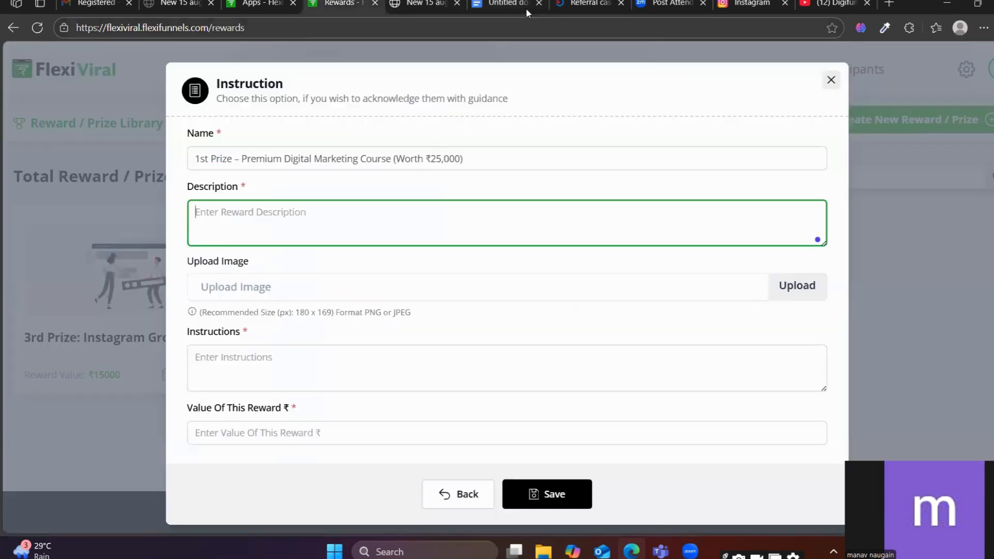
pyautogui.click(524, 6)
pyautogui.click(444, 284)
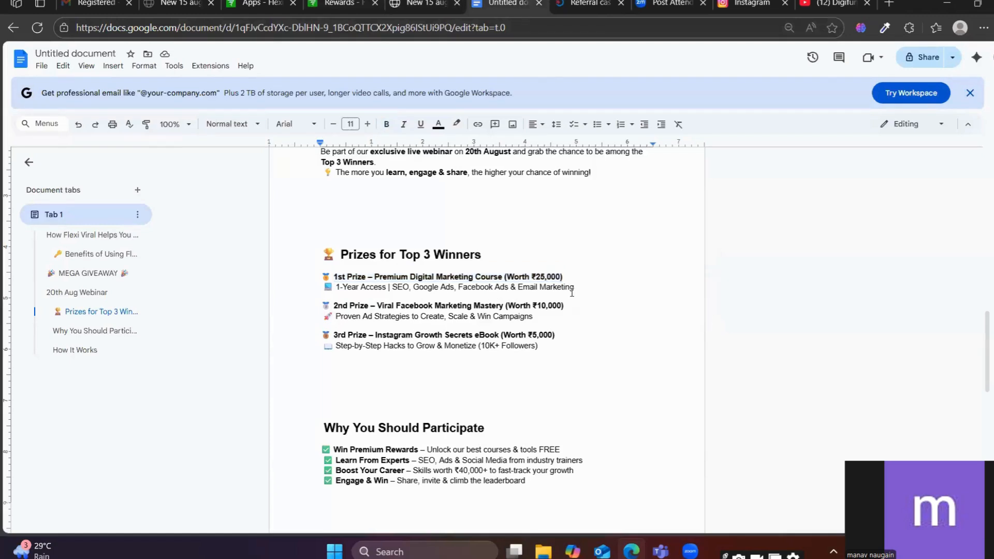
pyautogui.moveTo(573, 290); pyautogui.dragTo(327, 294)
pyautogui.hotkey('ctrl', 'c')
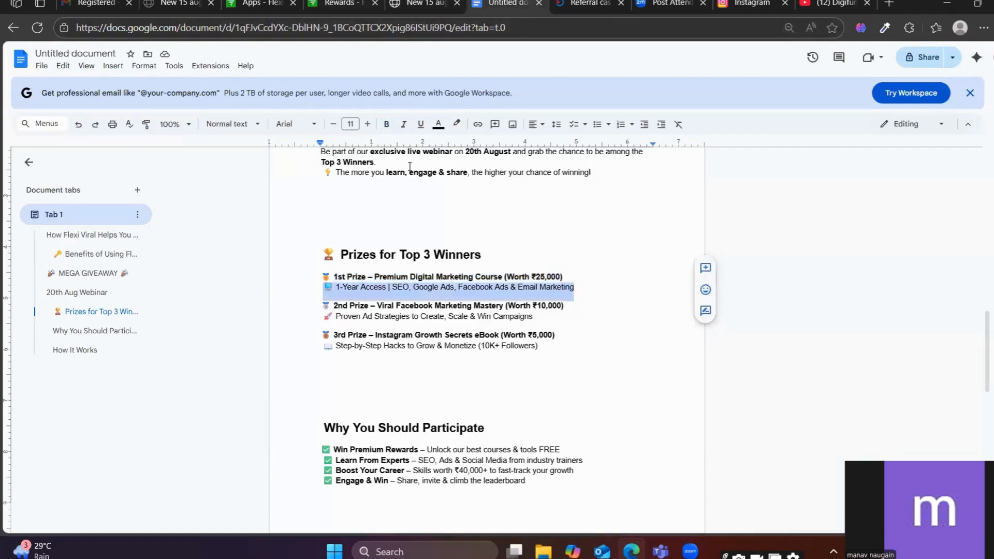
pyautogui.click(369, 3)
pyautogui.hotkey('ctrl', 'v')
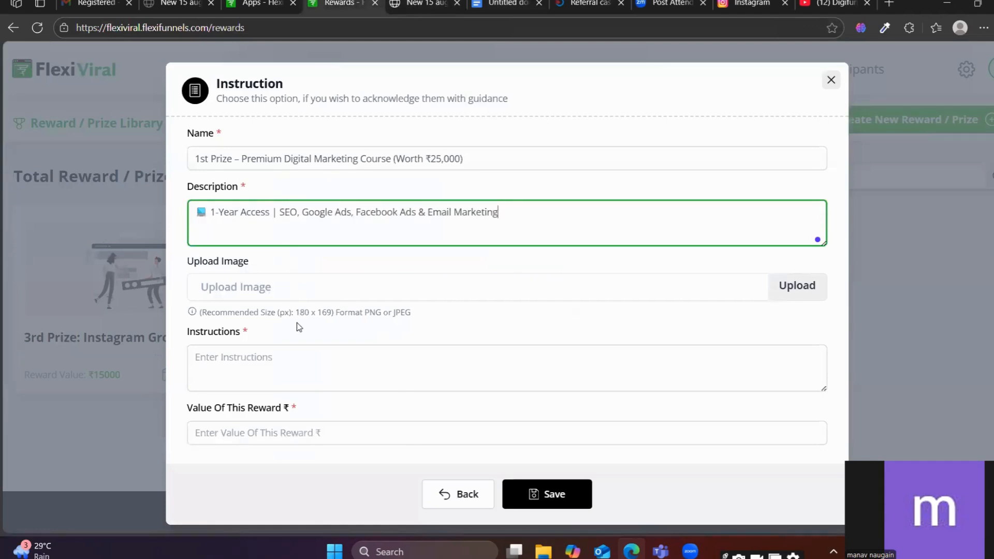
# Check the 1st prize's worth in the Google Docs document, set the reward value to 25000 and try to save the reward
pyautogui.scroll(-1, 418, 296)
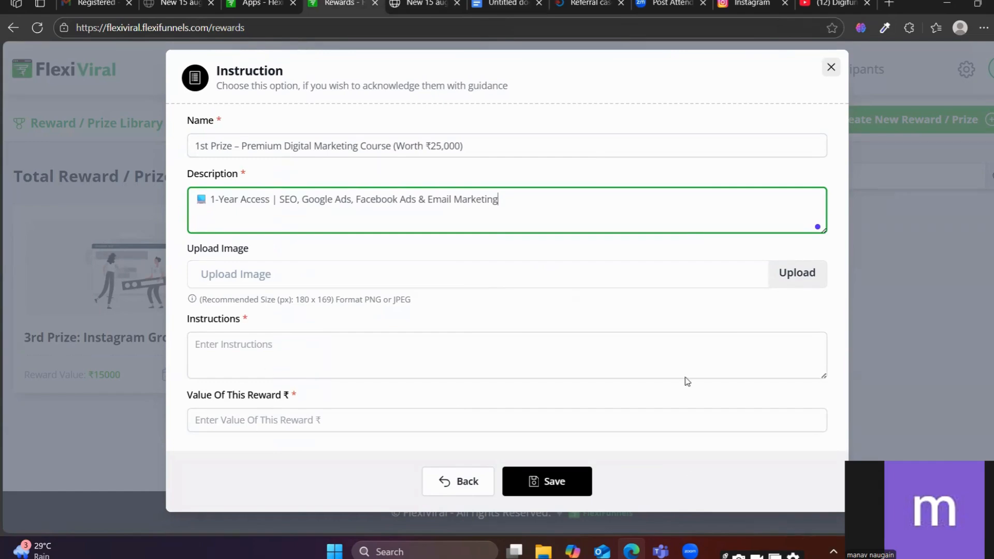
pyautogui.hotkey('ctrl', 'Tab')
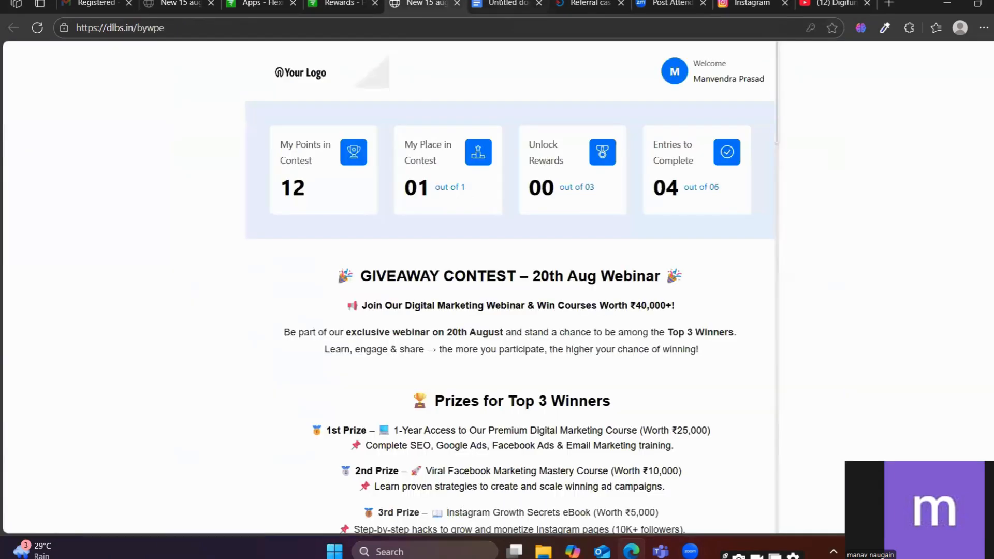
pyautogui.hotkey('ctrl', 'Tab')
pyautogui.click(563, 281)
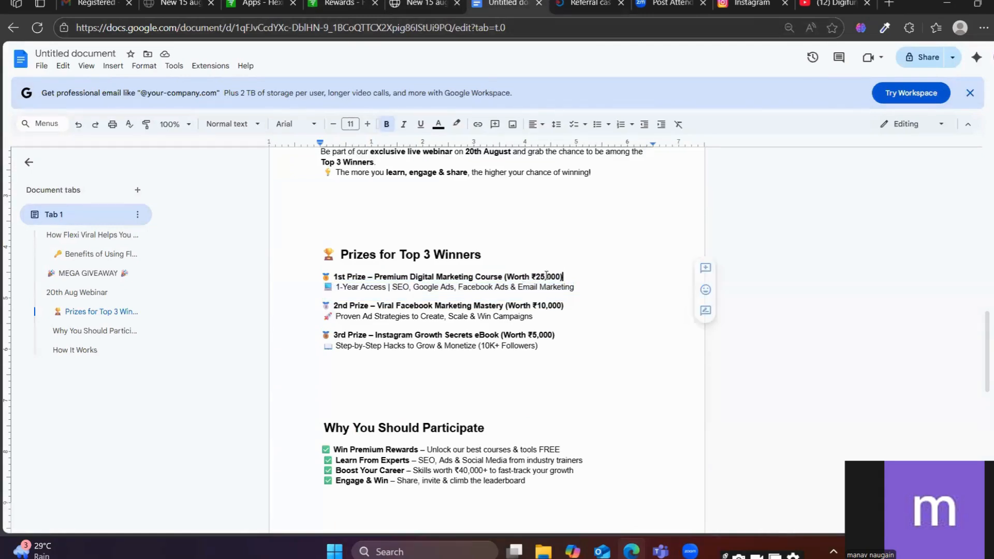
pyautogui.moveTo(507, 276); pyautogui.dragTo(560, 276)
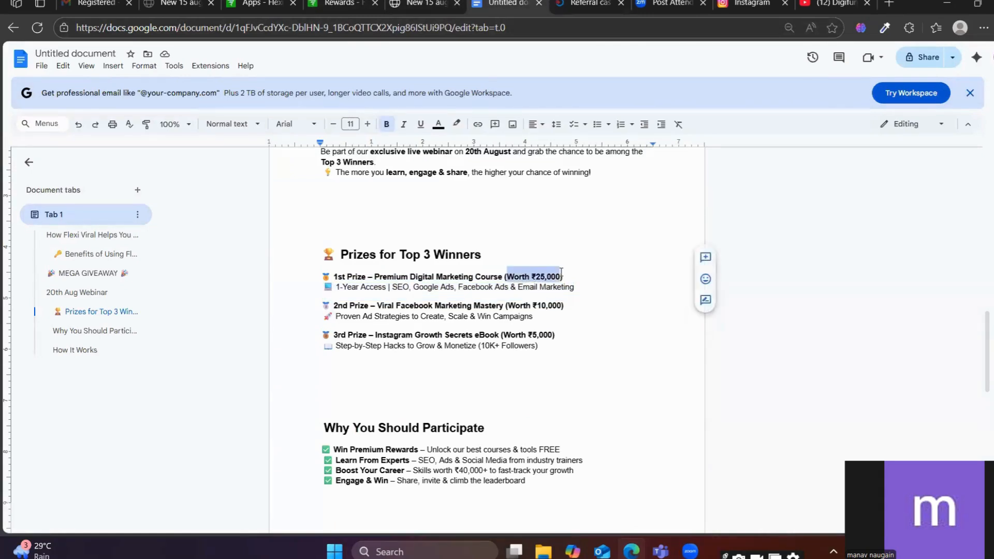
pyautogui.click(343, 4)
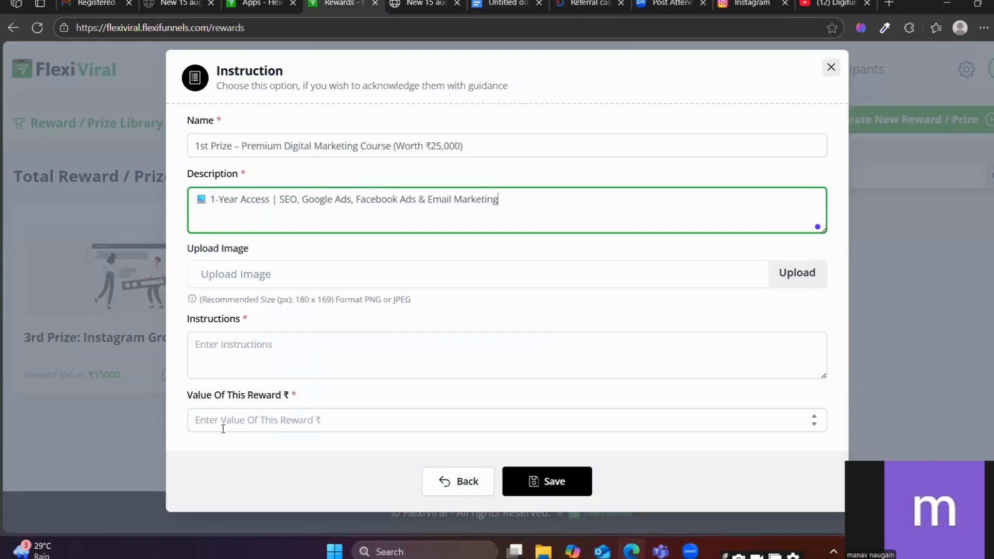
pyautogui.click(240, 417)
pyautogui.write('25000')
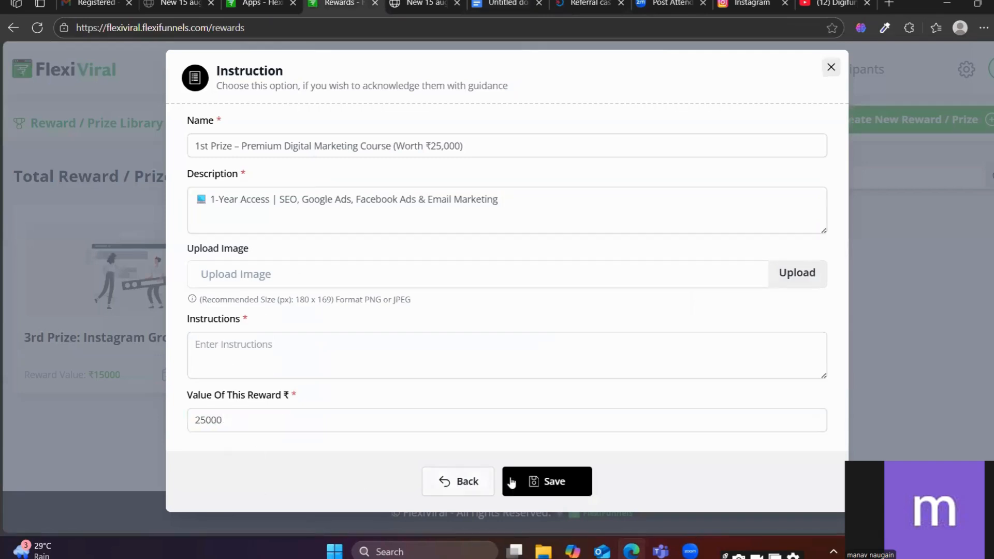
pyautogui.click(582, 488)
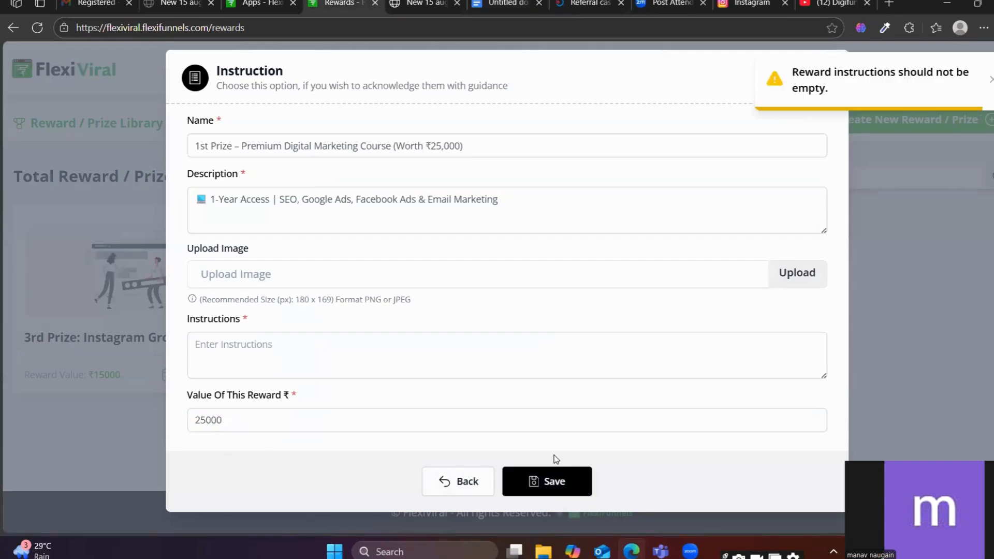
# Copy the whole "Prizes for Top 3 Winners" section from the Google Docs document and open ChatGPT in a new tab
pyautogui.click(296, 351)
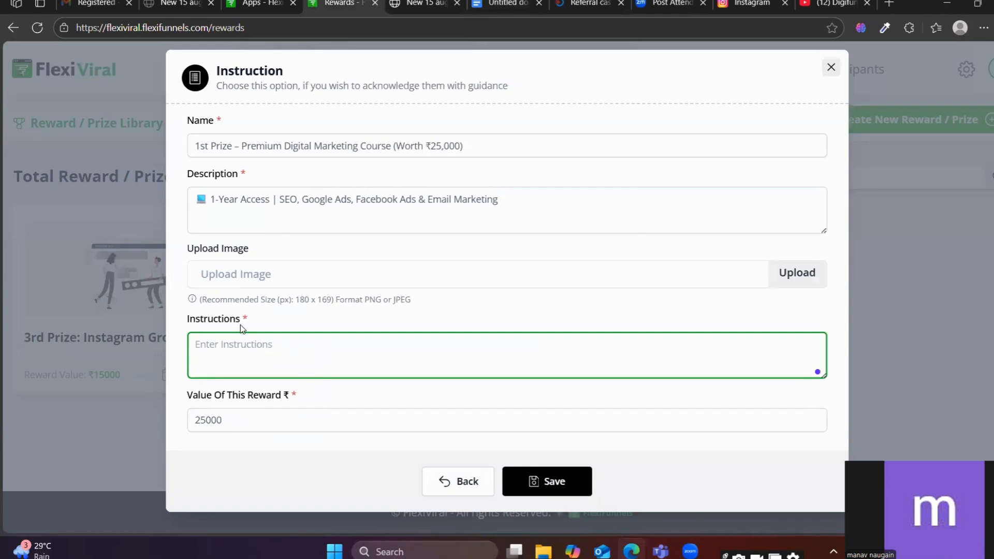
pyautogui.moveTo(240, 322); pyautogui.dragTo(182, 326)
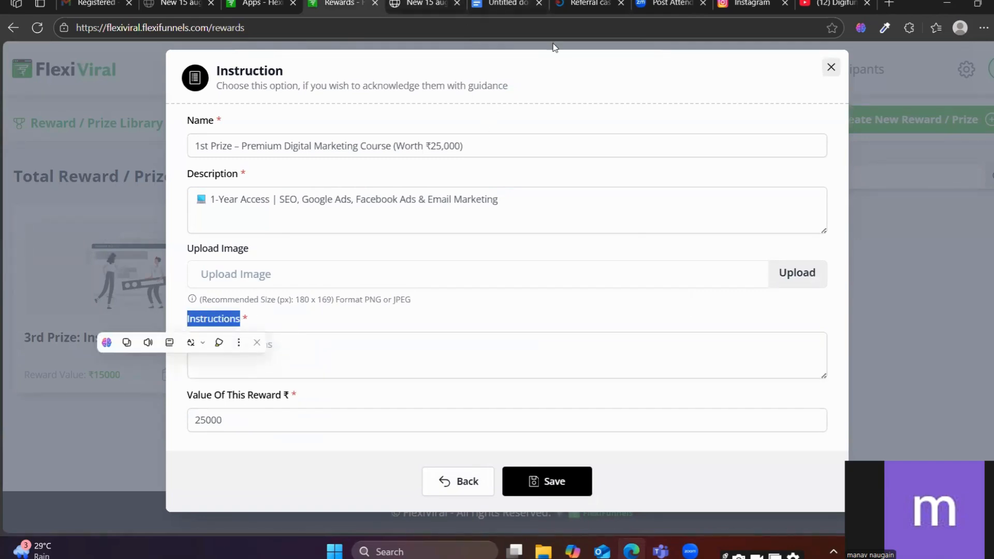
pyautogui.click(505, 5)
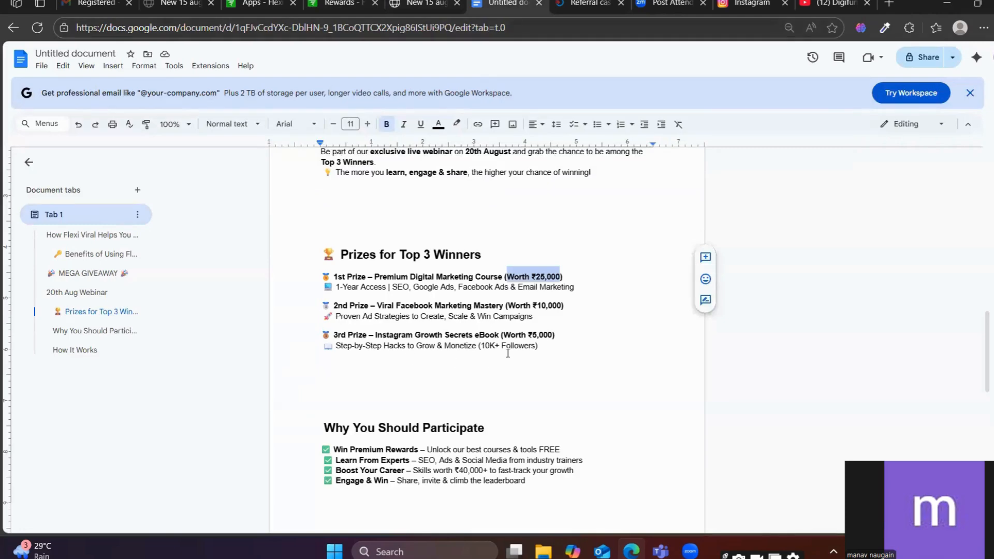
pyautogui.moveTo(538, 346); pyautogui.dragTo(322, 250)
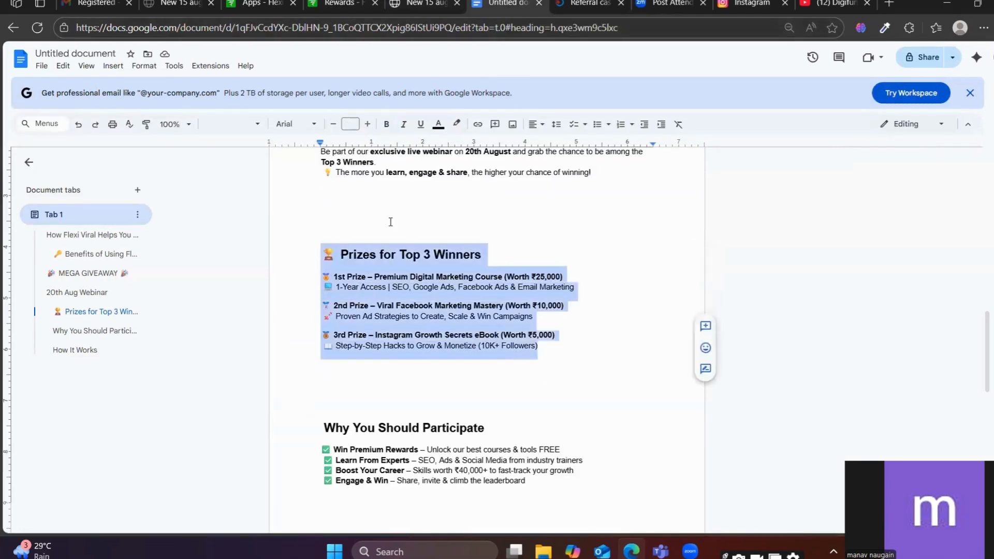
pyautogui.click(889, 3)
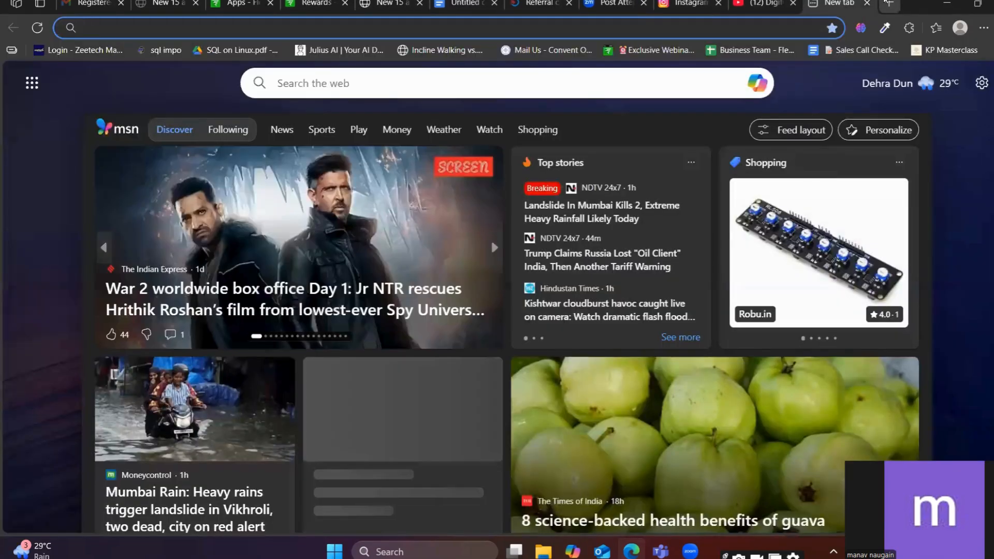
pyautogui.write('chat')
pyautogui.press('Return')
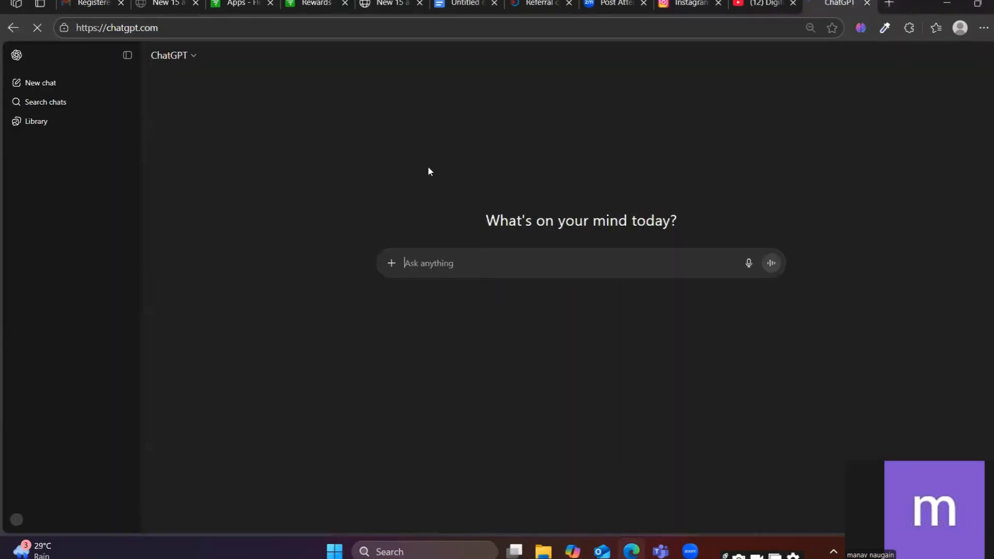
# Ask ChatGPT to create the Instructions from the pasted list of prizes for the top 3 winners
pyautogui.click(315, 4)
pyautogui.click(838, 5)
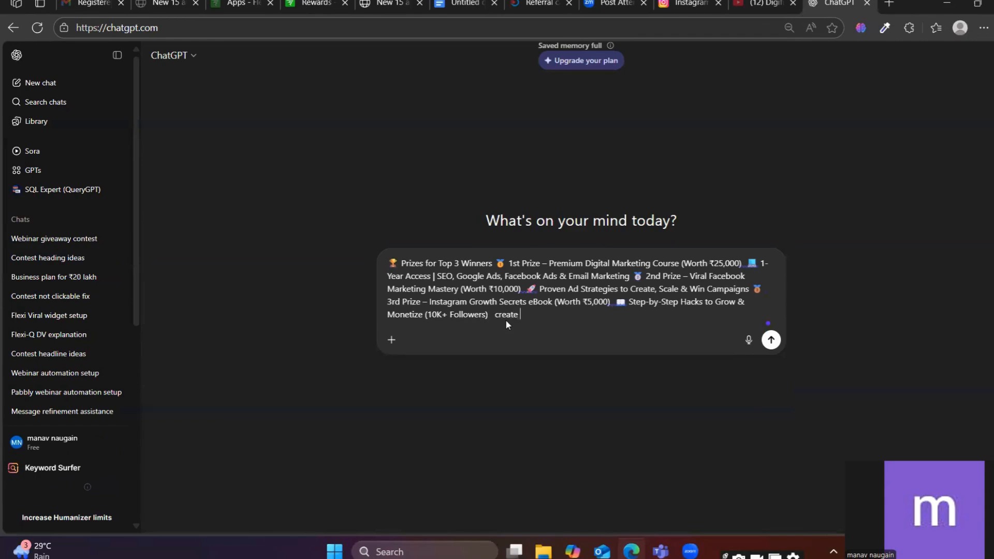
pyautogui.write('instructions')
pyautogui.press('Return')
pyautogui.write('\\')
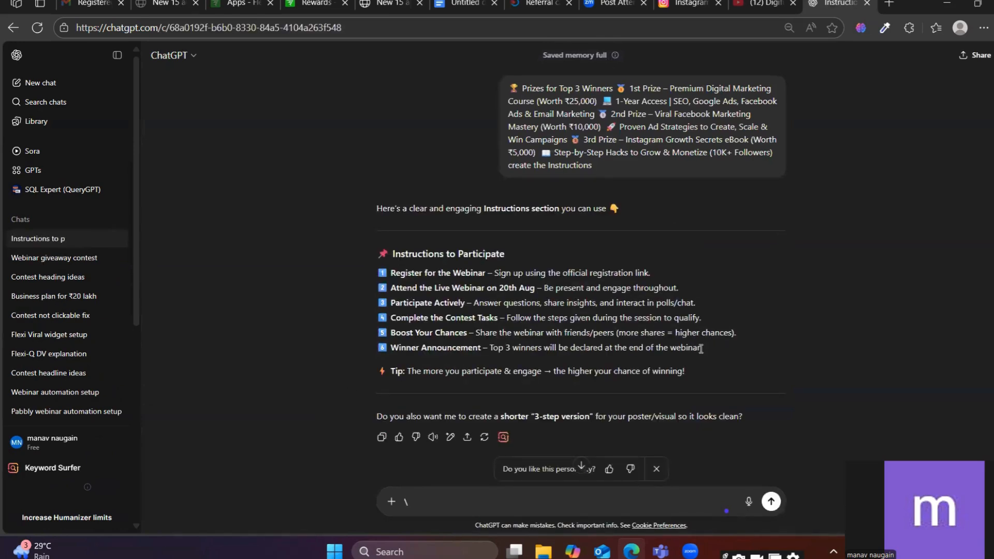
# Copy the numbered participation steps from ChatGPT's answer into the FlexiViral reward's Instructions field and read them through
pyautogui.moveTo(608, 344); pyautogui.dragTo(377, 269)
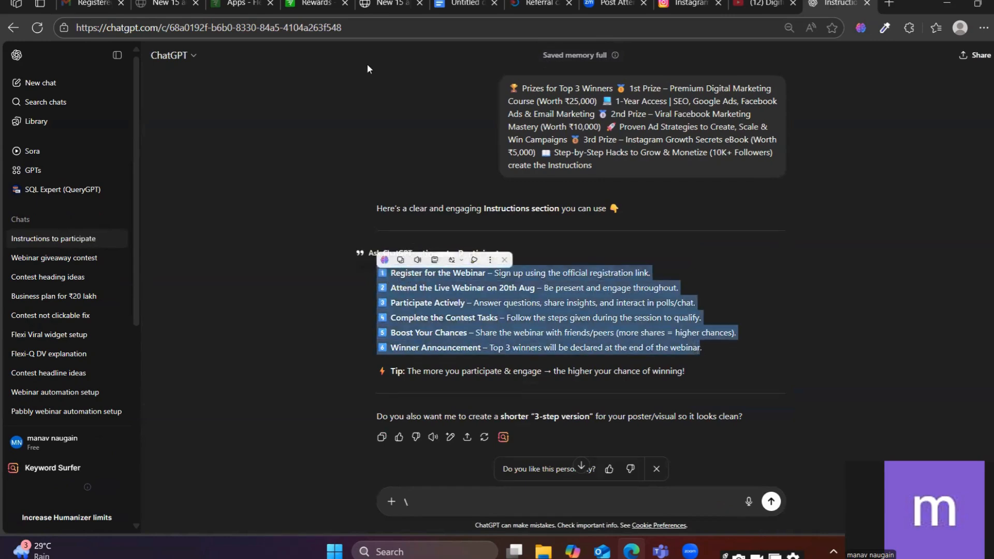
pyautogui.click(332, 3)
pyautogui.click(331, 364)
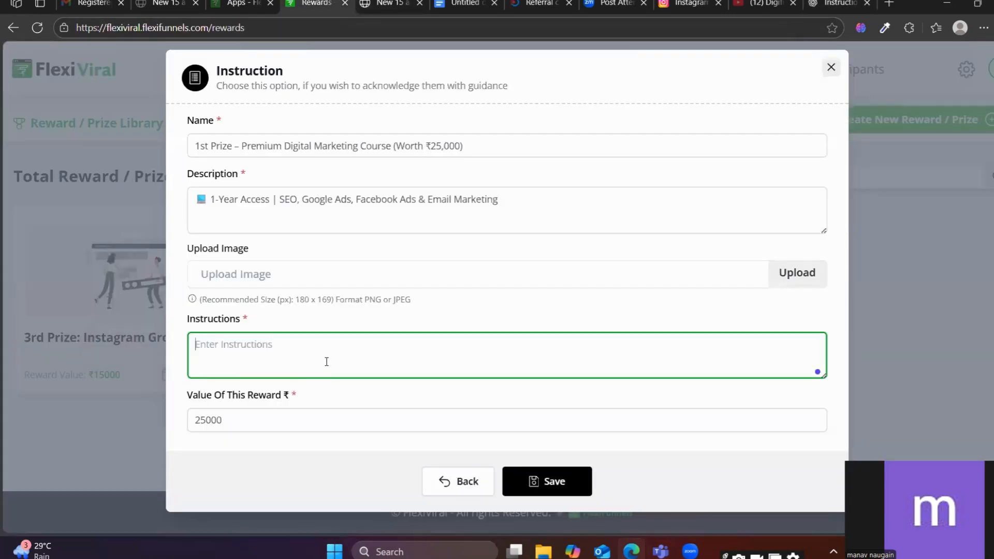
pyautogui.write('1️⃣ Register for the Webinar – Sign up using the official registration link. 2️⃣ Attend the Live Webinar on 20th Aug – Be present and engage throughout. 3️⃣ Participate Actively – Answer questions, share insights, and interact in polls/chat. 4️⃣ Complete the Contest Tasks – Follow the steps given during the session to qualify. 5️⃣ Boost Your Chances – Share the webinar with friends/peers (more shares = higher chances). 6️⃣ Winner Announcement – Top 3 winners will be declared at the end of the webinar')
pyautogui.scroll(5, 318, 362)
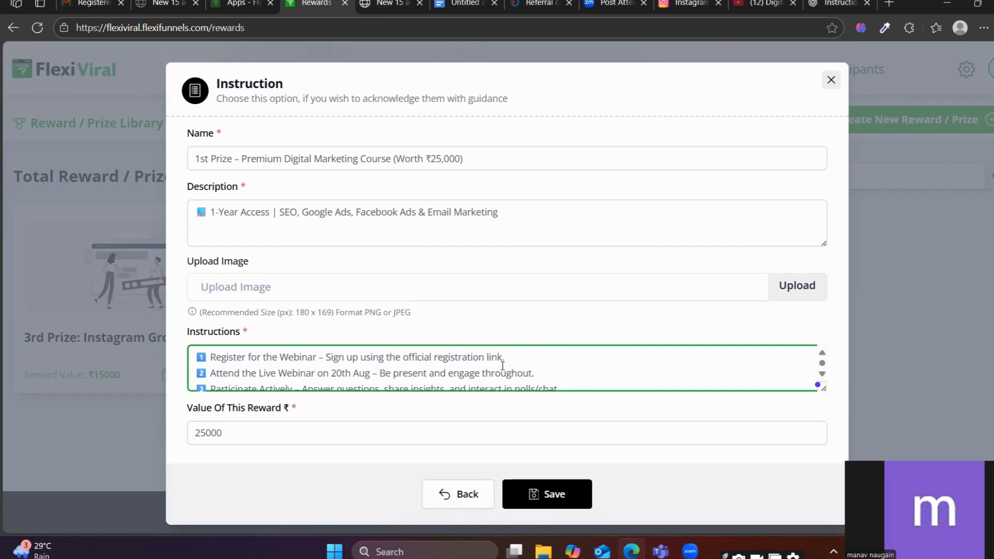
pyautogui.scroll(-2, 505, 364)
pyautogui.scroll(2, 530, 366)
pyautogui.scroll(-2, 412, 359)
pyautogui.scroll(2, 243, 363)
pyautogui.scroll(-2, 247, 375)
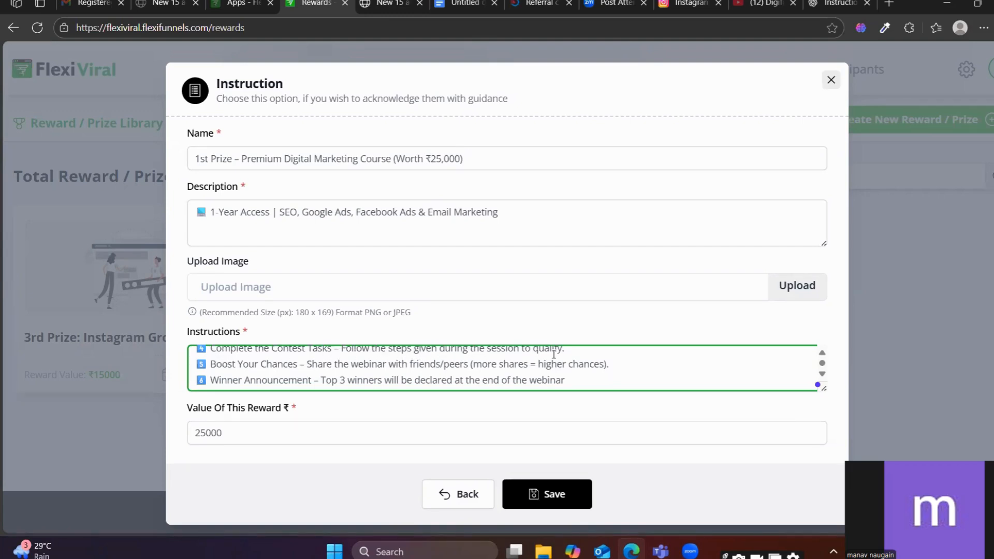
# Review the pasted participation steps in the 1st Prize reward's Instructions and save the reward
pyautogui.scroll(-1, 231, 374)
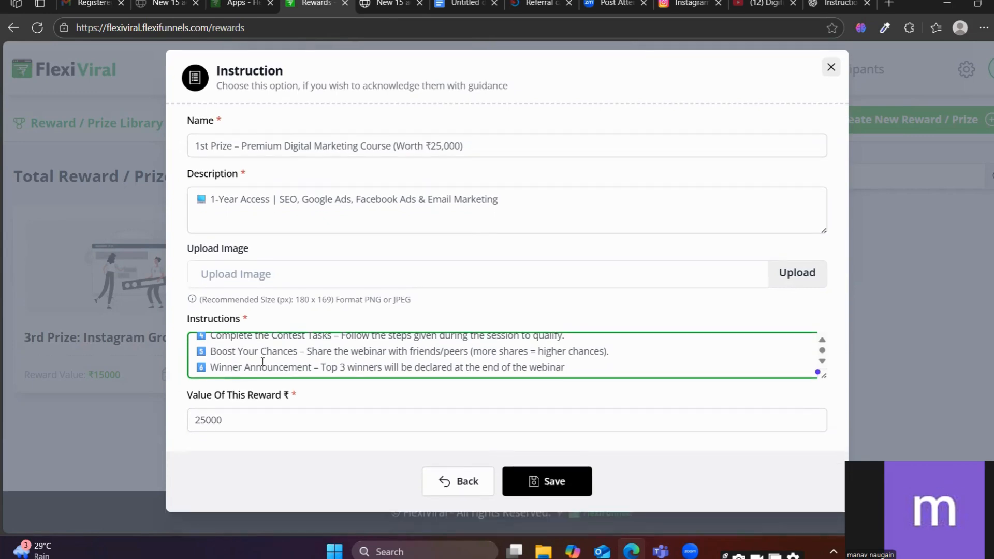
pyautogui.scroll(1, 288, 334)
pyautogui.scroll(3, 289, 365)
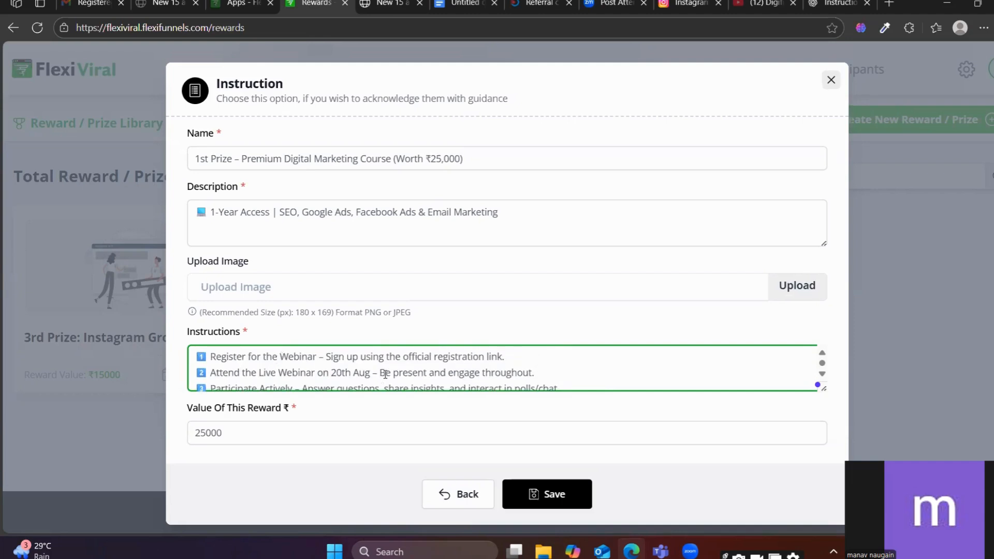
pyautogui.scroll(-3, 370, 369)
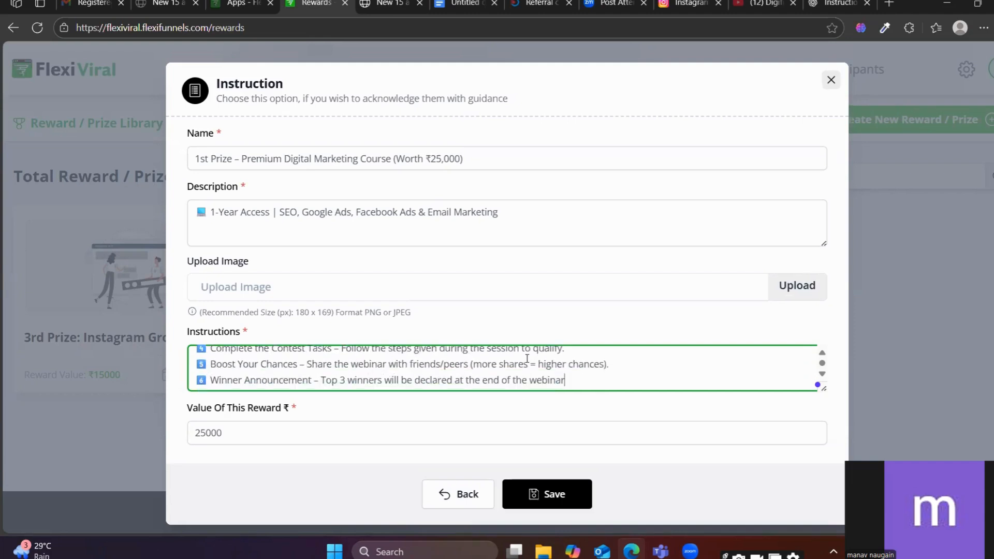
pyautogui.click(577, 500)
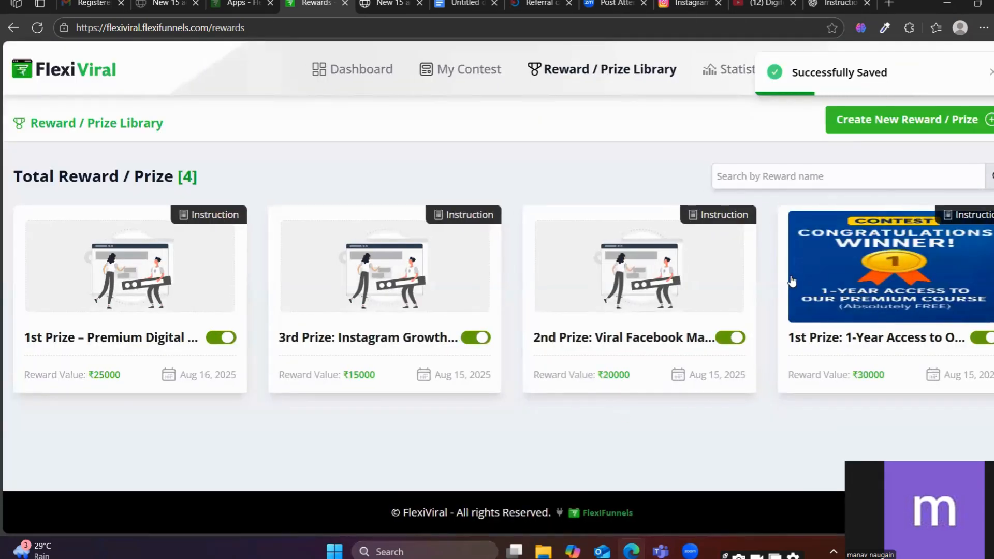
pyautogui.moveTo(188, 306)
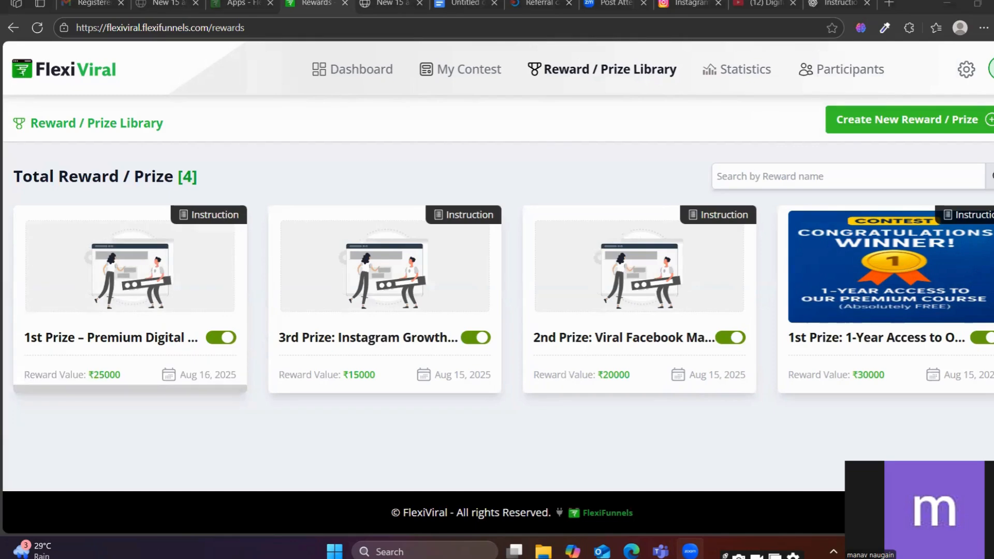
# Create an Instruction-type reward named "2nd Prize – Viral Facebook Marketing Mastery (Worth ₹10,000)", copying the name from the Google Docs document
pyautogui.click(906, 120)
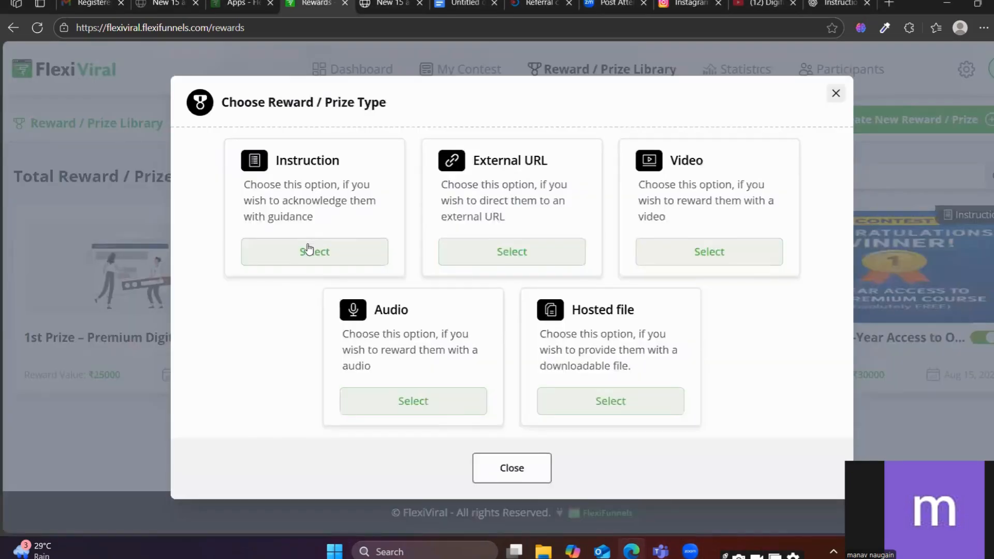
pyautogui.click(311, 248)
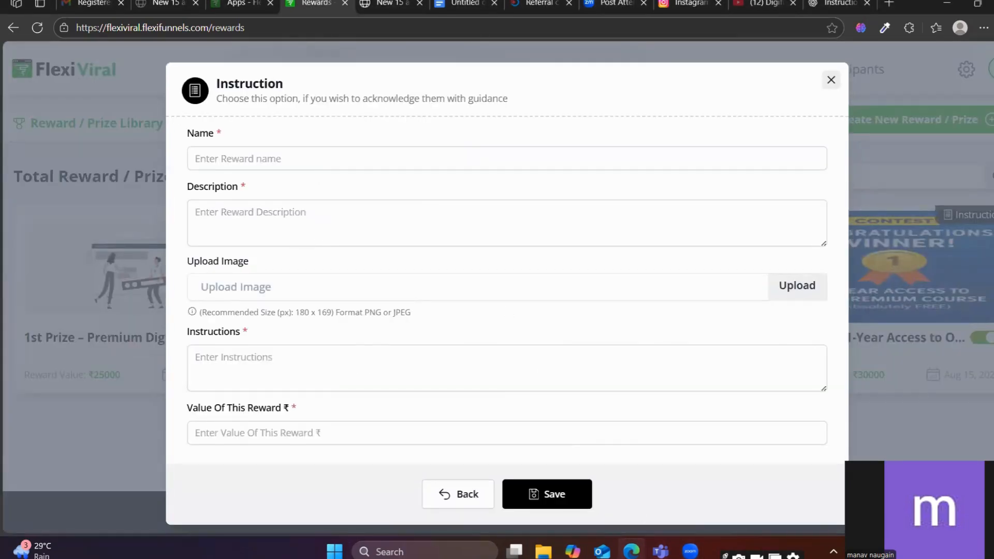
pyautogui.click(395, 3)
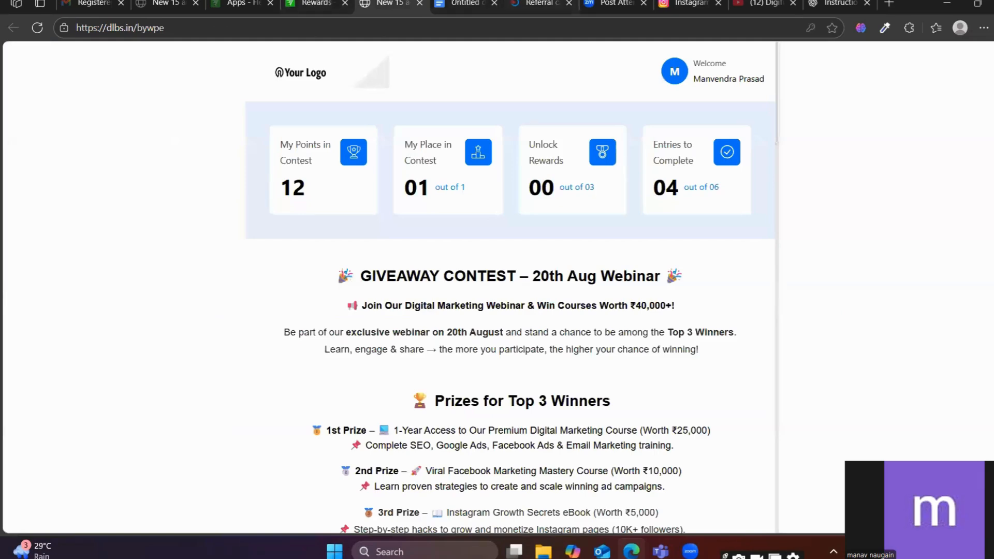
pyautogui.click(462, 3)
pyautogui.click(335, 300)
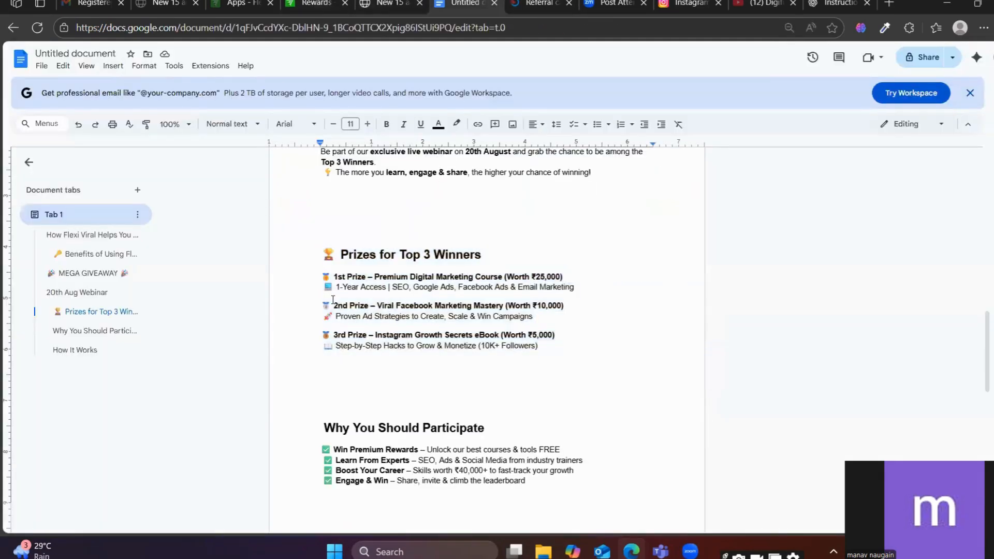
pyautogui.moveTo(334, 296)
pyautogui.mouseDown()
pyautogui.moveTo(605, 307)
pyautogui.moveTo(340, 305)
pyautogui.mouseUp()
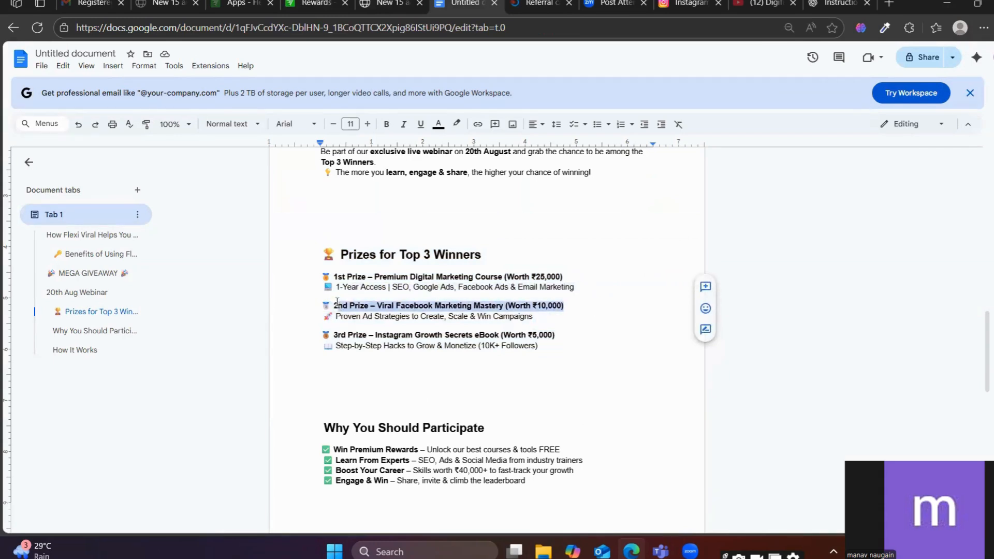
pyautogui.click(316, 4)
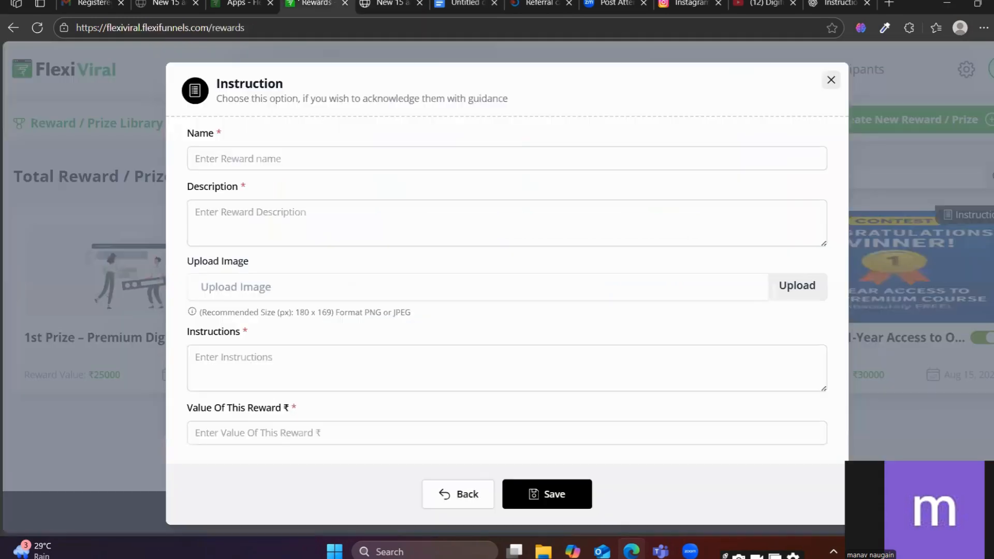
pyautogui.click(238, 165)
pyautogui.write('2nd Prize – Viral Facebook Marketing Mastery (Worth ₹10,000)')
# Copy "Proven Ad Strategies to Create, Scale & Win Campaigns" from the Google Docs document into the 2nd Prize reward's Description
pyautogui.click(285, 202)
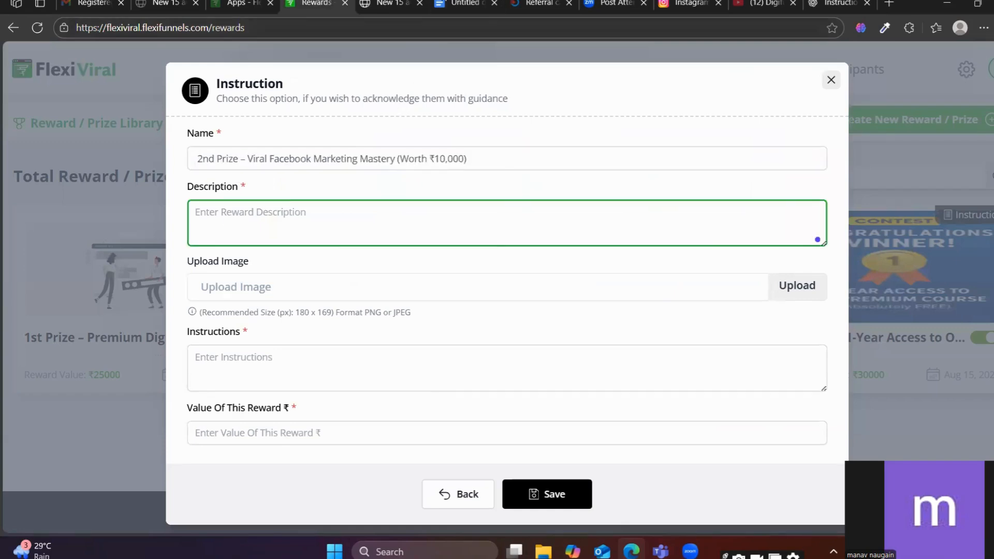
pyautogui.click(465, 4)
pyautogui.moveTo(336, 317); pyautogui.dragTo(562, 317)
pyautogui.hotkey('ctrl', 'c')
pyautogui.click(309, 4)
pyautogui.hotkey('ctrl', 'v')
# Copy the six numbered participation steps from ChatGPT's answer into the 2nd Prize reward's Instructions
pyautogui.click(229, 351)
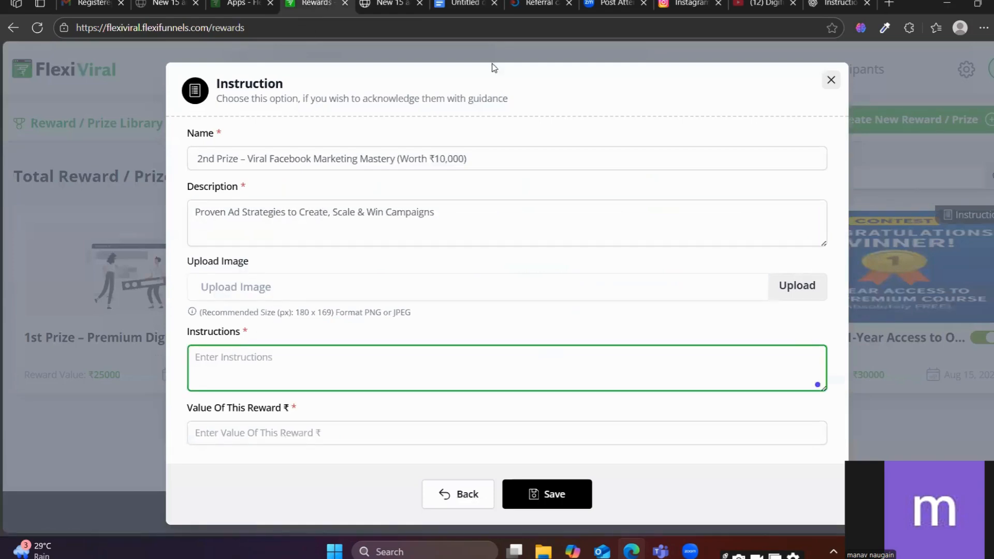
pyautogui.click(835, 4)
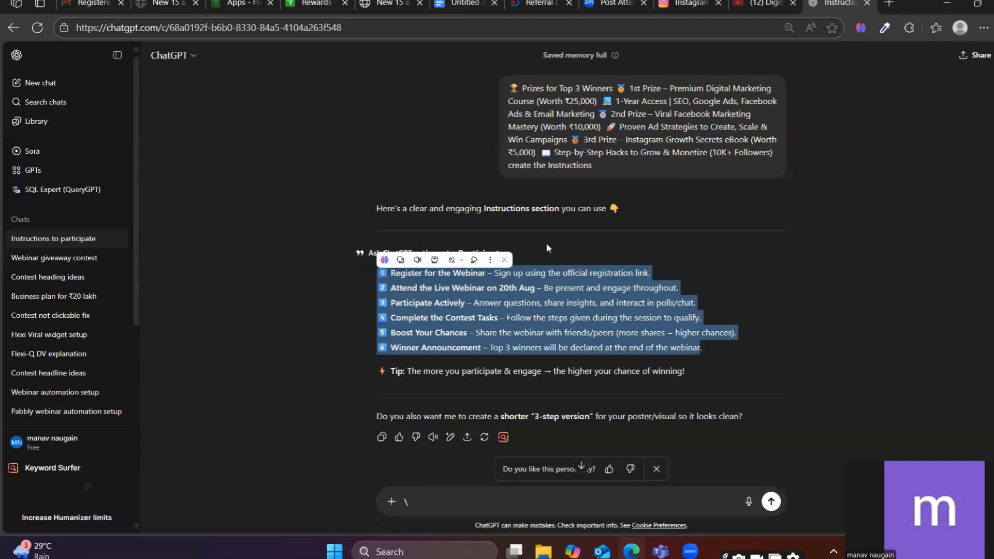
pyautogui.hotkey('ctrl', 'c')
pyautogui.click(334, 6)
pyautogui.hotkey('ctrl', 'v')
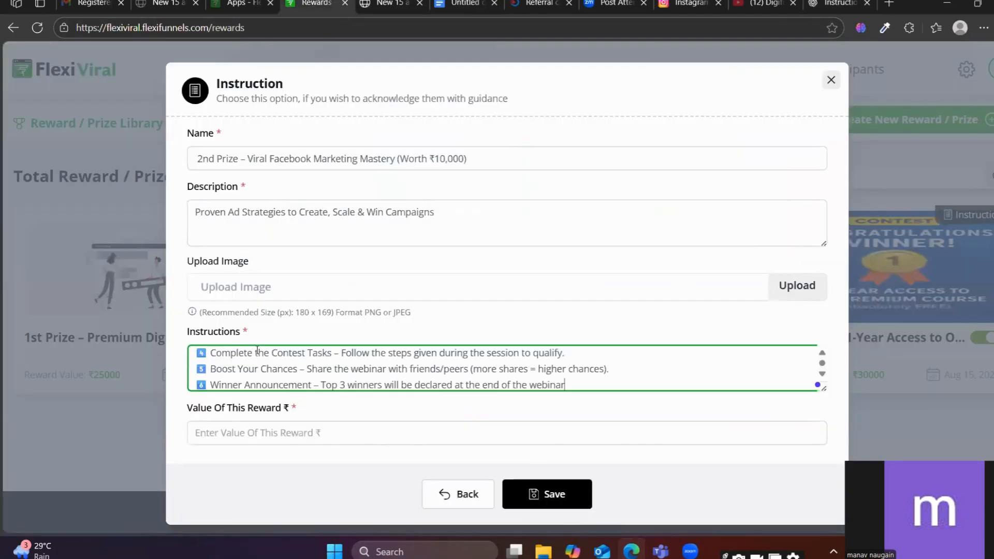
# Check the 2nd prize's worth in the Google Docs document, set the reward value to 10000 and save the FlexiViral reward
pyautogui.click(389, 4)
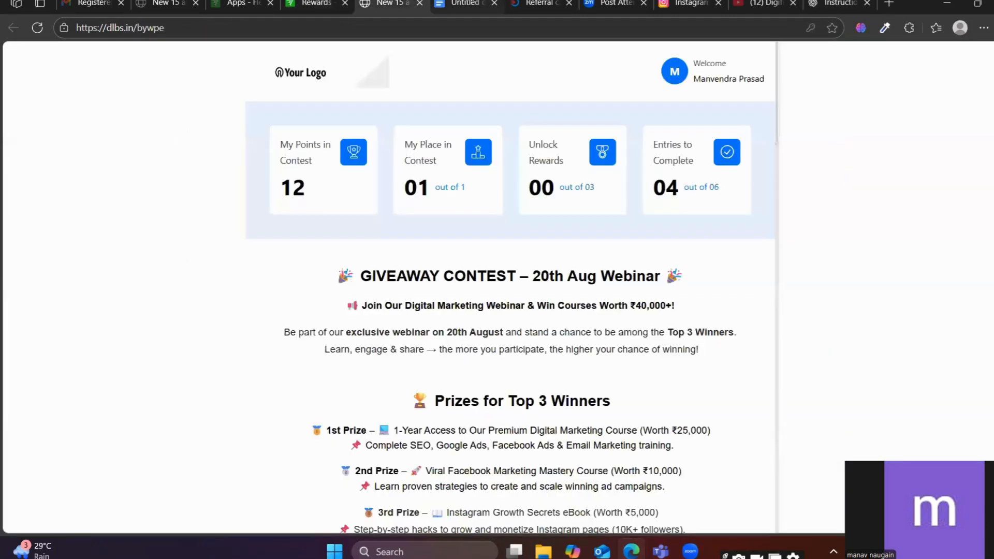
pyautogui.click(449, 6)
pyautogui.click(565, 309)
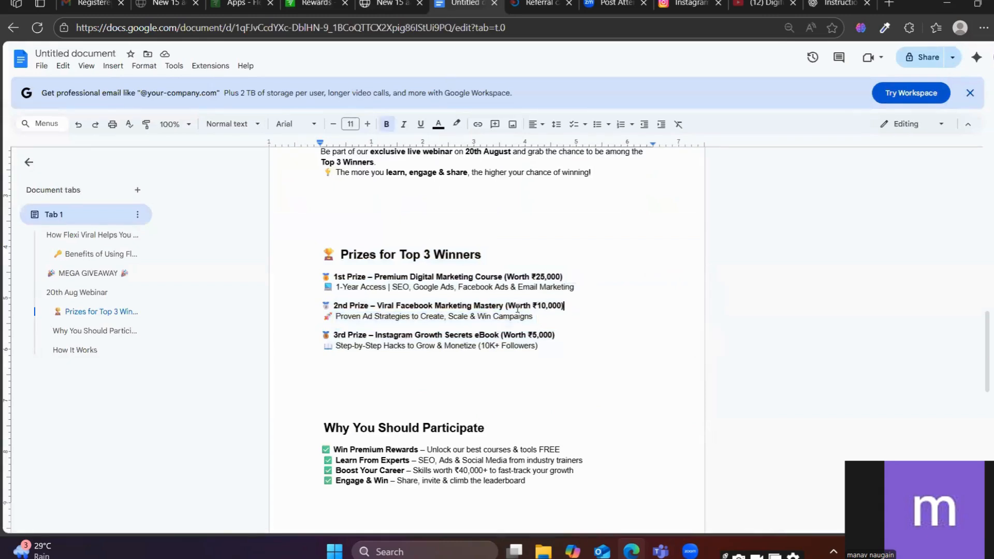
pyautogui.moveTo(505, 306); pyautogui.dragTo(563, 306)
pyautogui.click(311, 5)
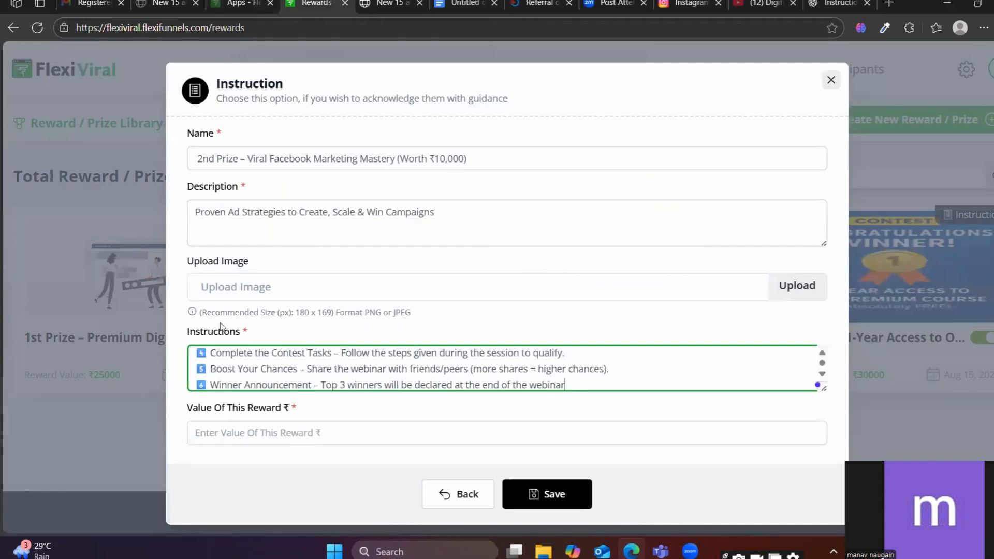
pyautogui.click(239, 434)
pyautogui.write('10000')
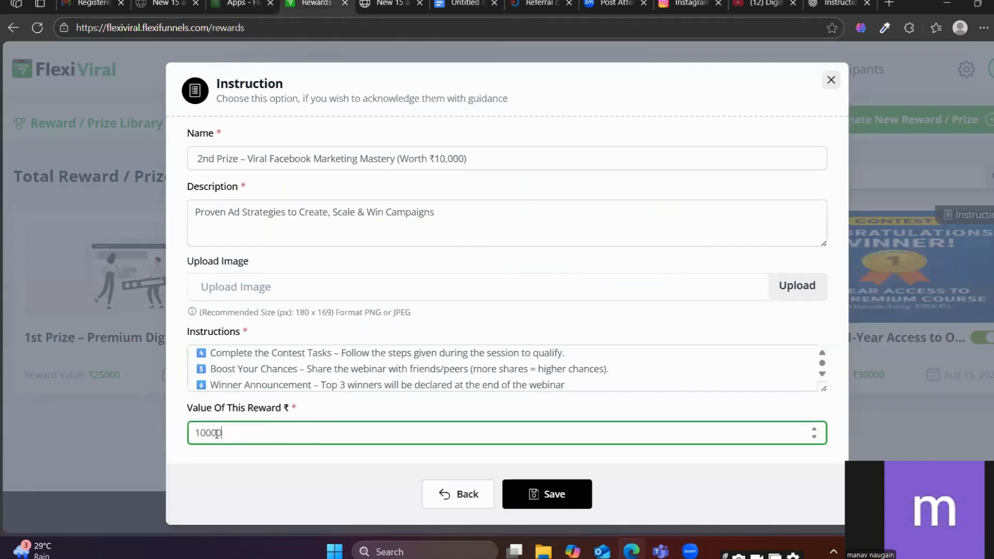
pyautogui.click(219, 491)
pyautogui.scroll(-1, 279, 461)
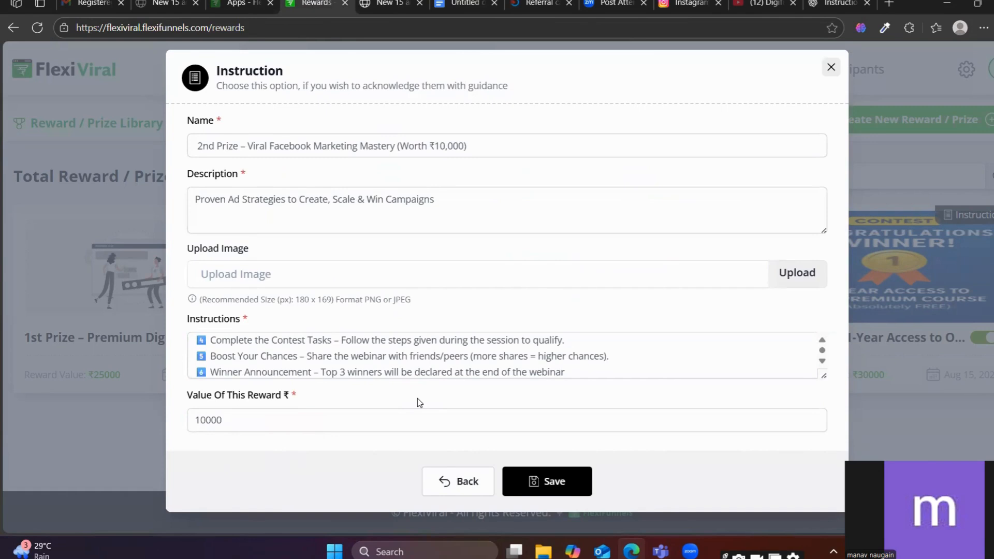
pyautogui.click(224, 200)
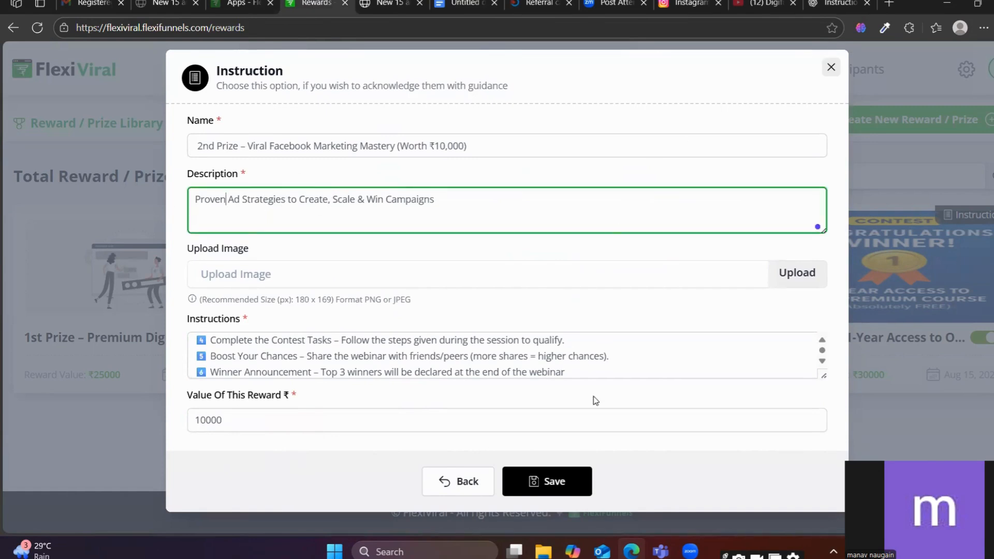
pyautogui.click(550, 487)
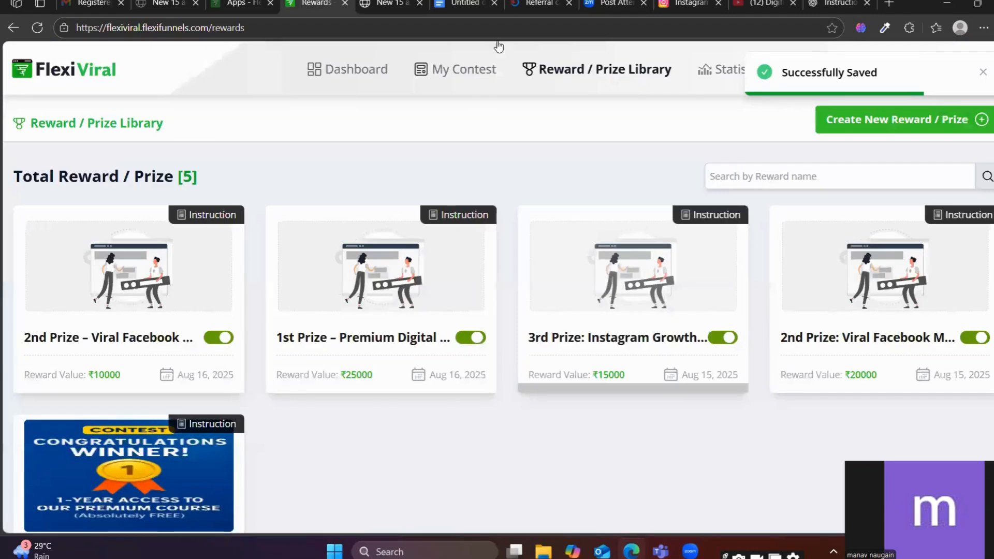
# Create an Instruction-type reward named "3rd Prize – Instagram Growth Secrets eBook (Worth ₹5,000)", copying the name from the Google Docs document
pyautogui.click(913, 110)
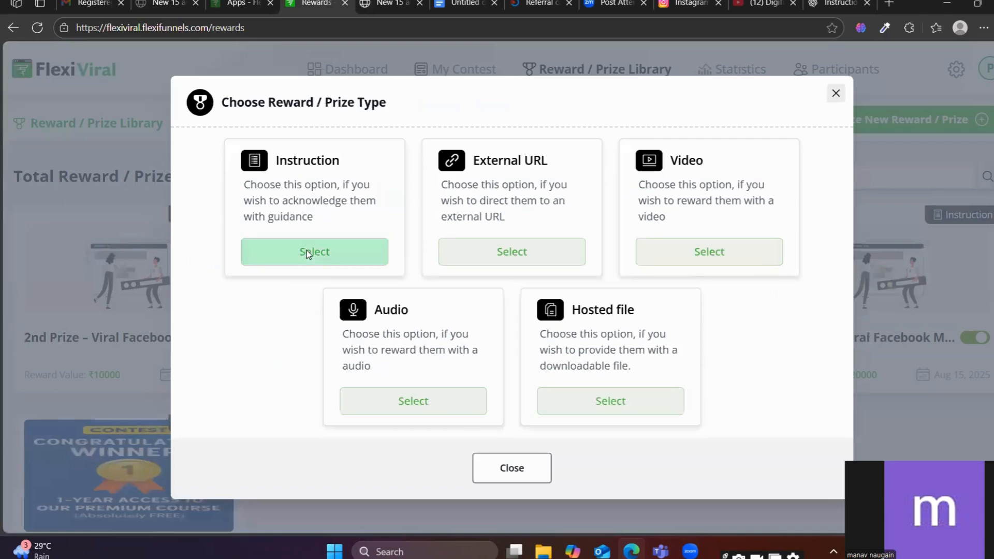
pyautogui.click(306, 250)
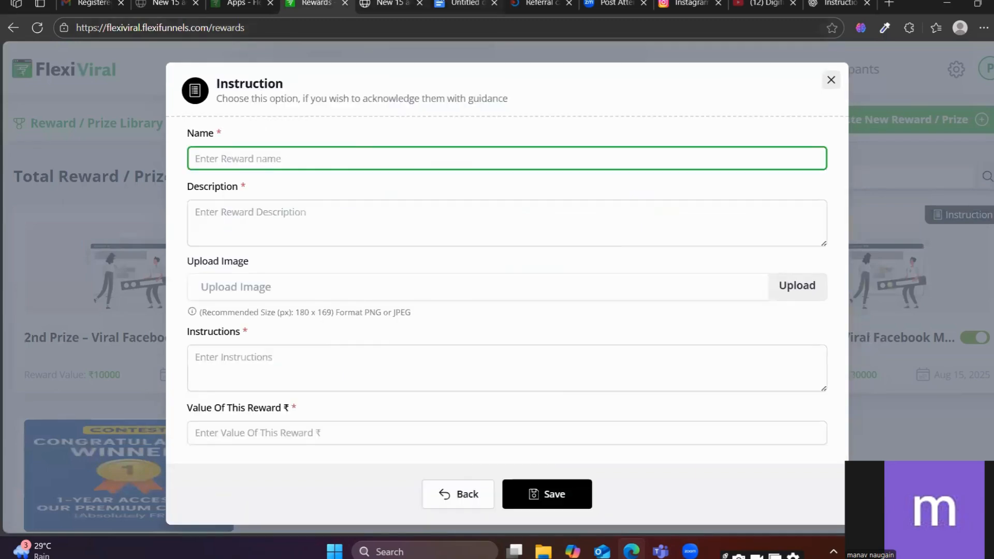
pyautogui.click(460, 5)
pyautogui.moveTo(335, 337); pyautogui.dragTo(408, 334)
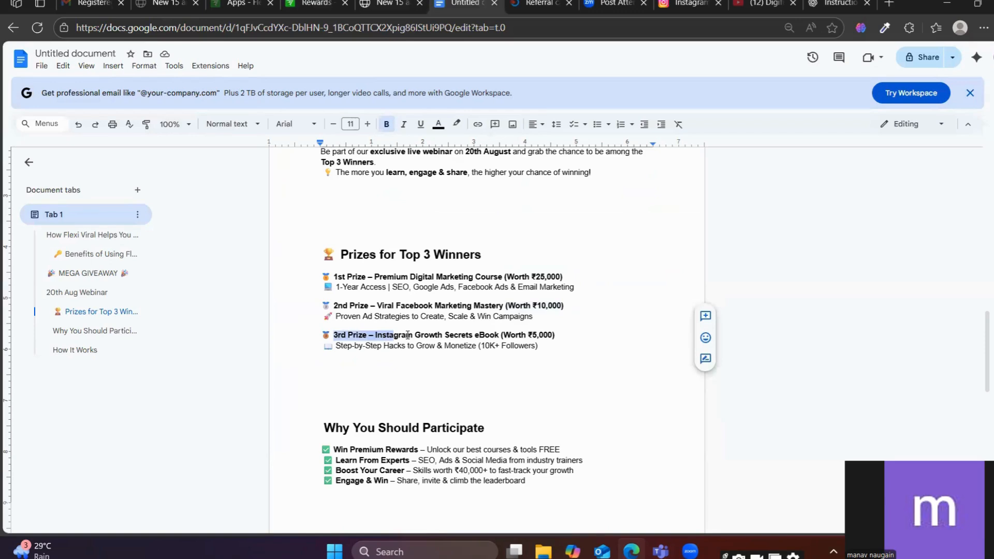
pyautogui.moveTo(559, 335)
pyautogui.mouseDown()
pyautogui.moveTo(386, 335)
pyautogui.moveTo(573, 337)
pyautogui.moveTo(555, 334)
pyautogui.mouseUp()
pyautogui.hotkey('ctrl', 'z')
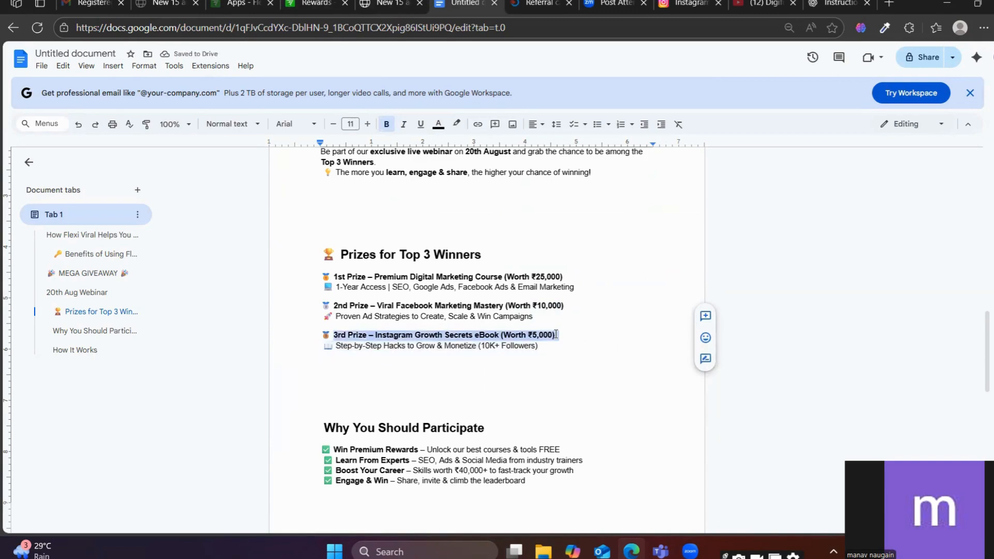
pyautogui.click(310, 4)
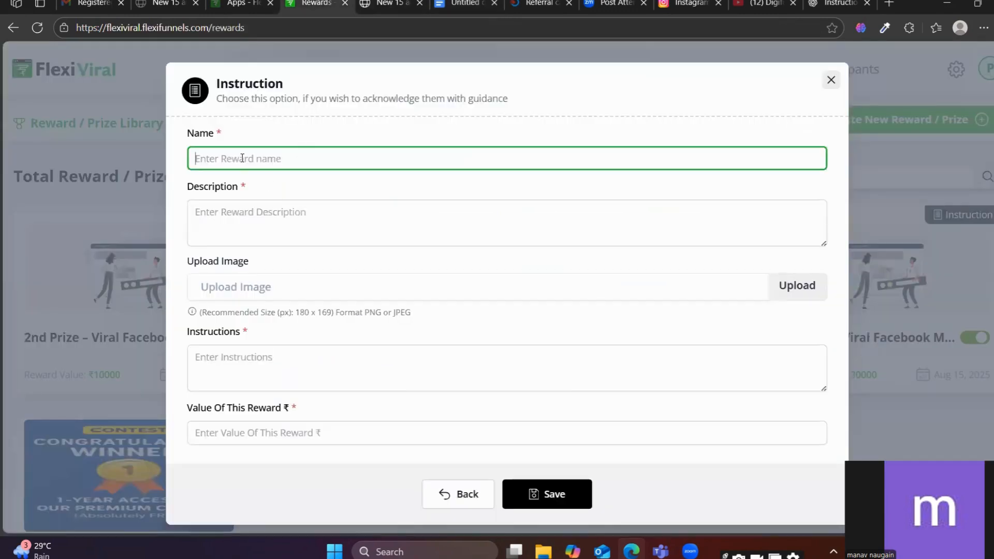
pyautogui.hotkey('ctrl', 'v')
# Copy "Step-by-Step Hacks to Grow & Monetize (10K+ Followers)" from the Google Docs document into the 3rd Prize reward's Description
pyautogui.click(256, 208)
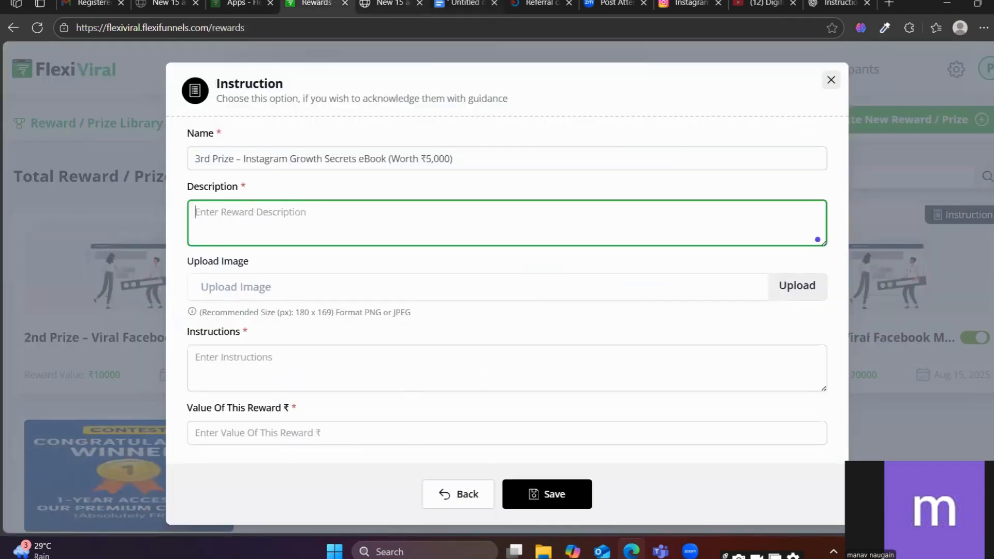
pyautogui.click(448, 3)
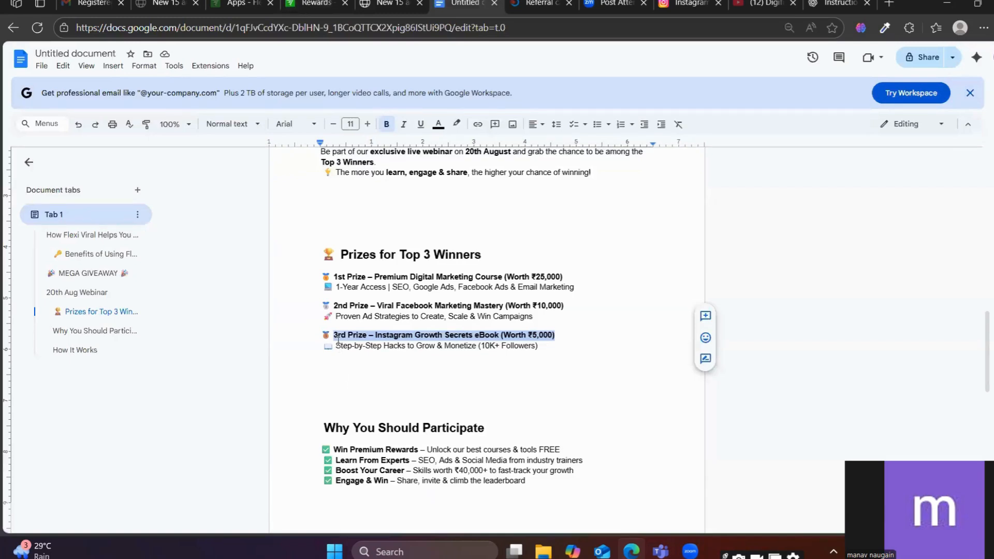
pyautogui.moveTo(335, 347); pyautogui.dragTo(549, 353)
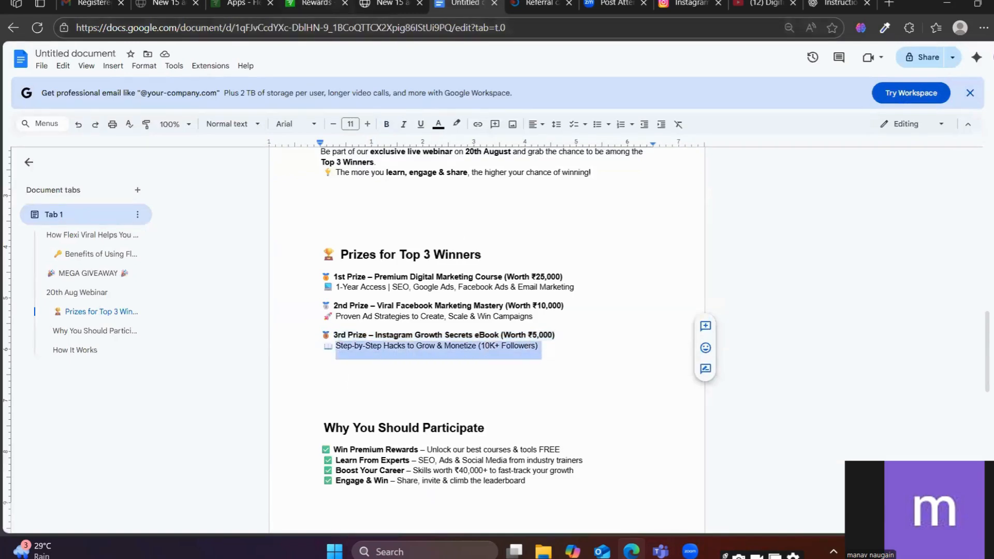
pyautogui.hotkey('ctrl', 'c')
pyautogui.click(309, 3)
pyautogui.hotkey('ctrl', 'v')
# Copy the six numbered participation steps from ChatGPT's answer into the 3rd Prize reward's Instructions
pyautogui.click(266, 358)
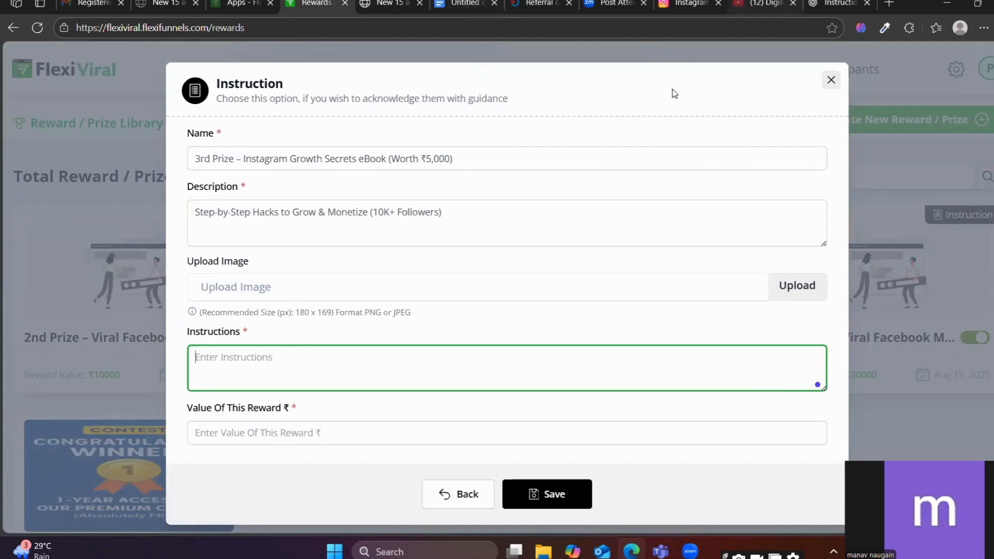
pyautogui.click(836, 4)
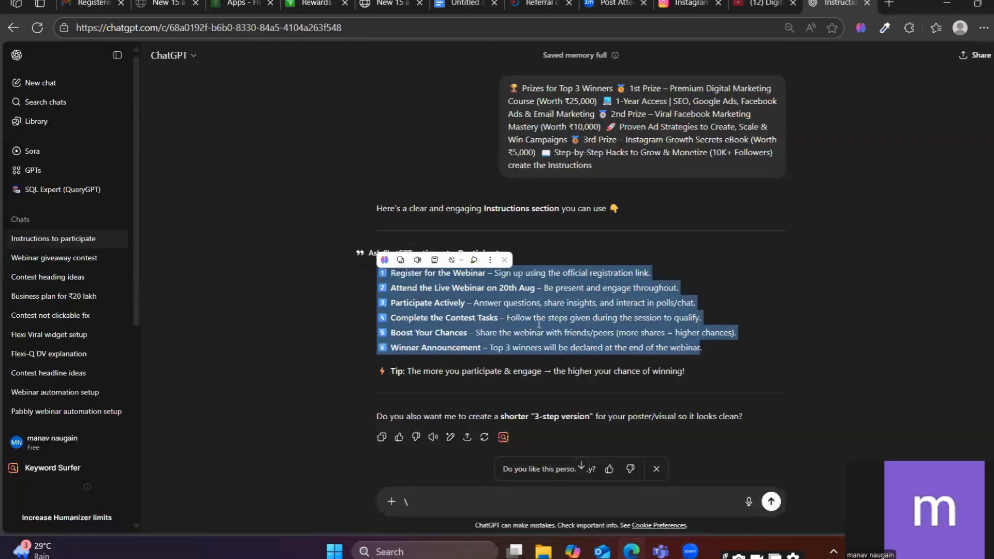
pyautogui.hotkey('ctrl', 'c')
pyautogui.click(310, 3)
pyautogui.hotkey('ctrl', 'v')
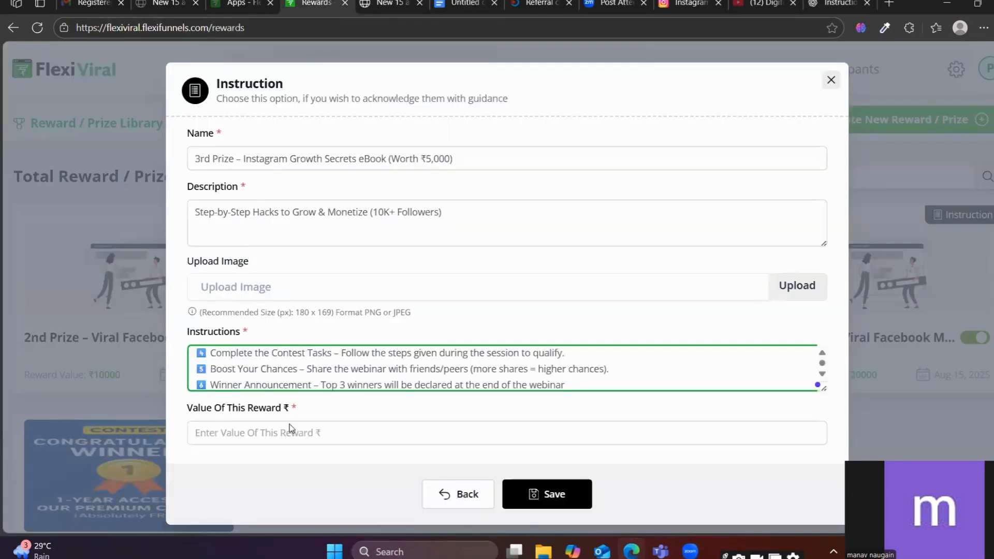
# Set the 3rd Prize reward's value to 5000 and save the reward
pyautogui.click(254, 429)
pyautogui.write('5')
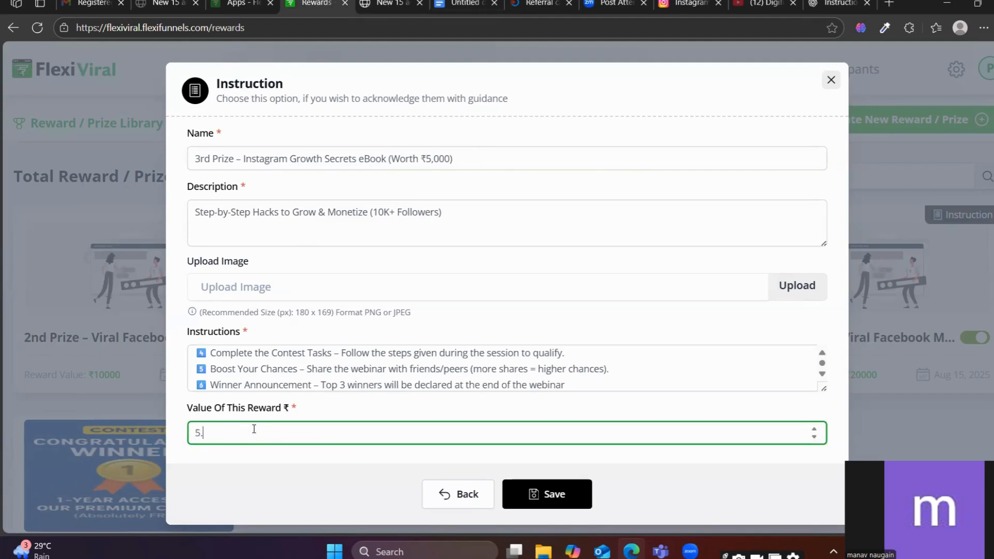
pyautogui.write('000')
pyautogui.click(554, 494)
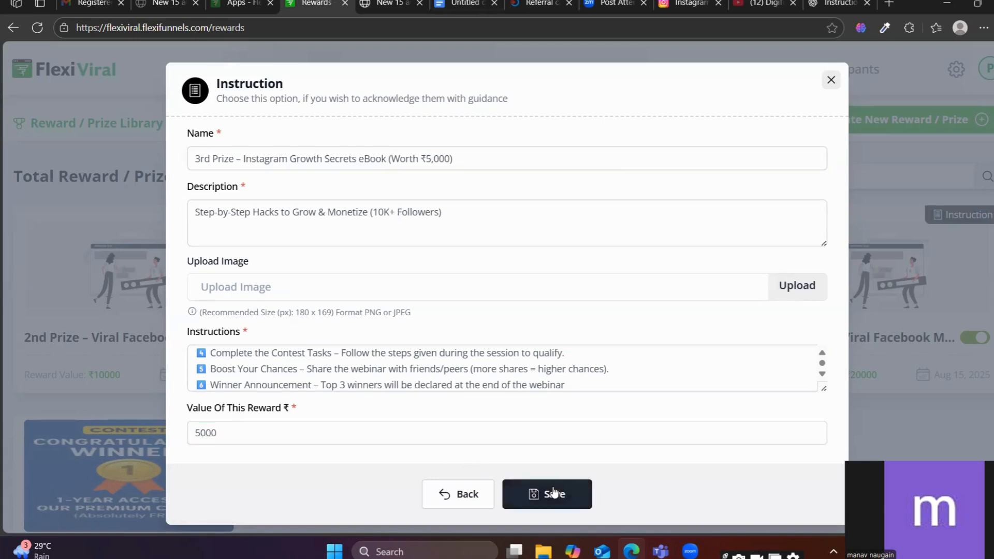
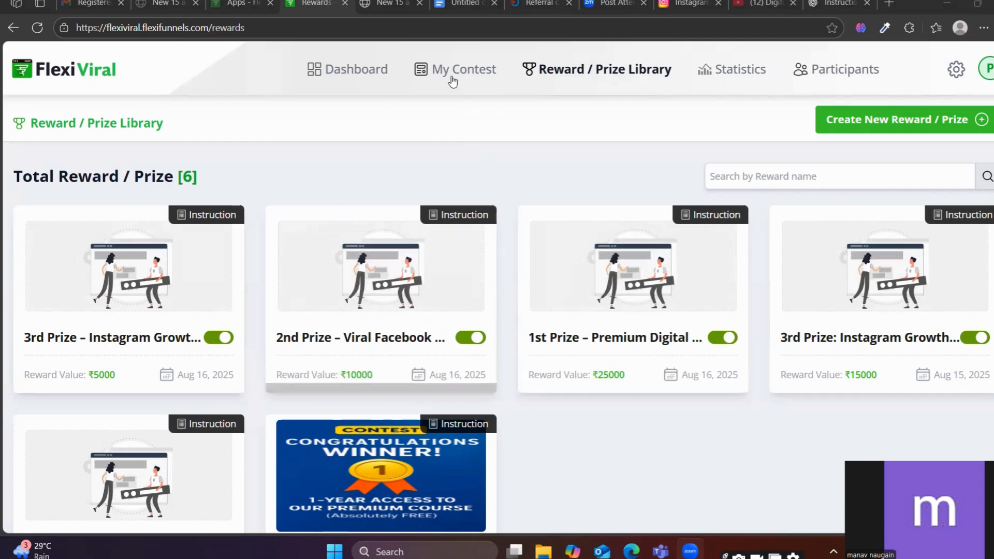
# In the webinar contest's Prize Setup, assign "1st Prize – Premium Digital Marketing Course (Worth ₹25,000)" as the prize issued for 1st place
pyautogui.click(428, 73)
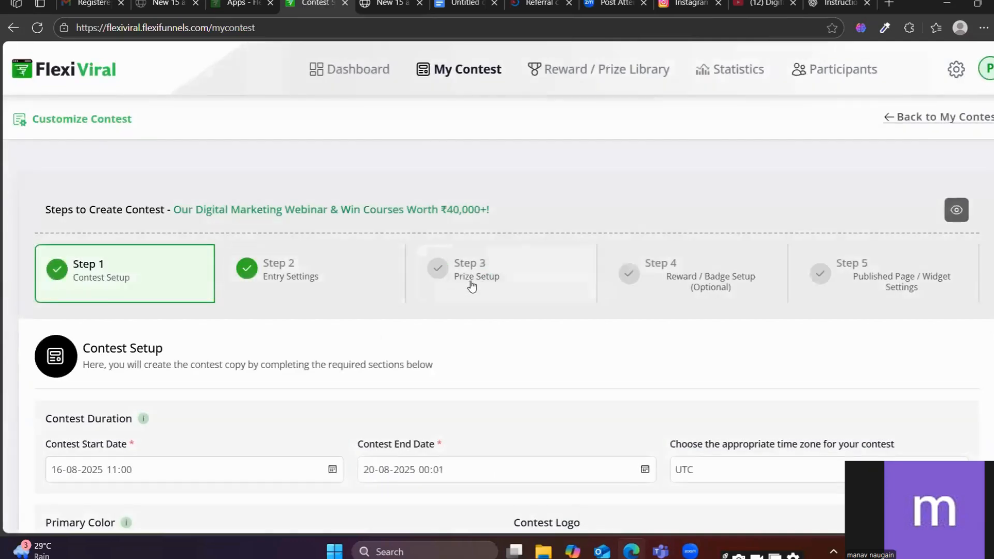
pyautogui.scroll(-4, 493, 293)
pyautogui.scroll(3, 493, 293)
pyautogui.click(476, 214)
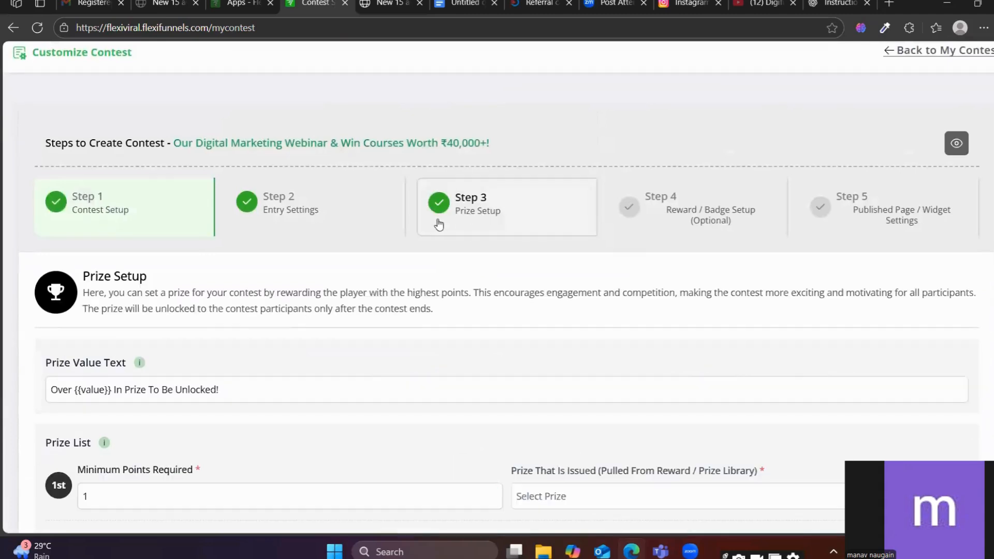
pyautogui.scroll(-3, 527, 290)
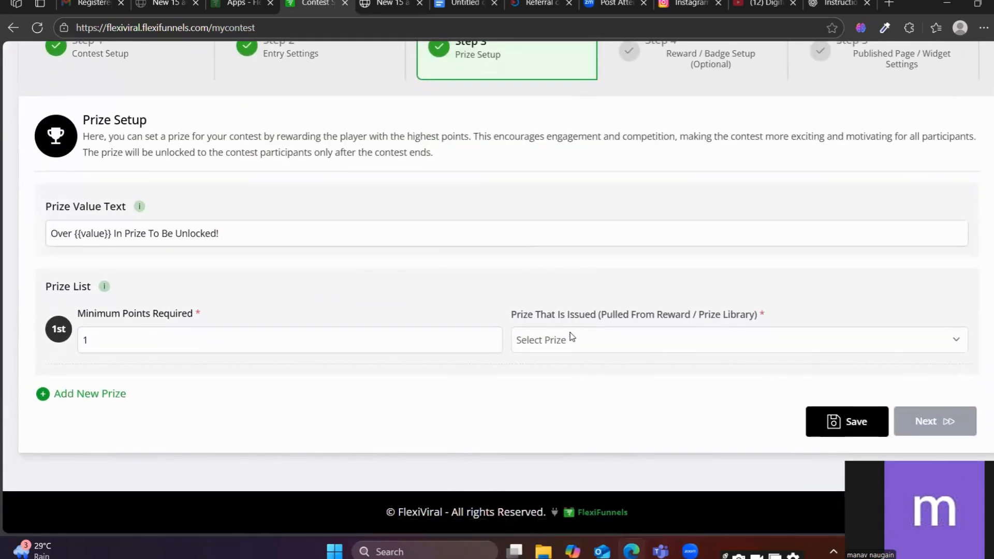
pyautogui.click(569, 338)
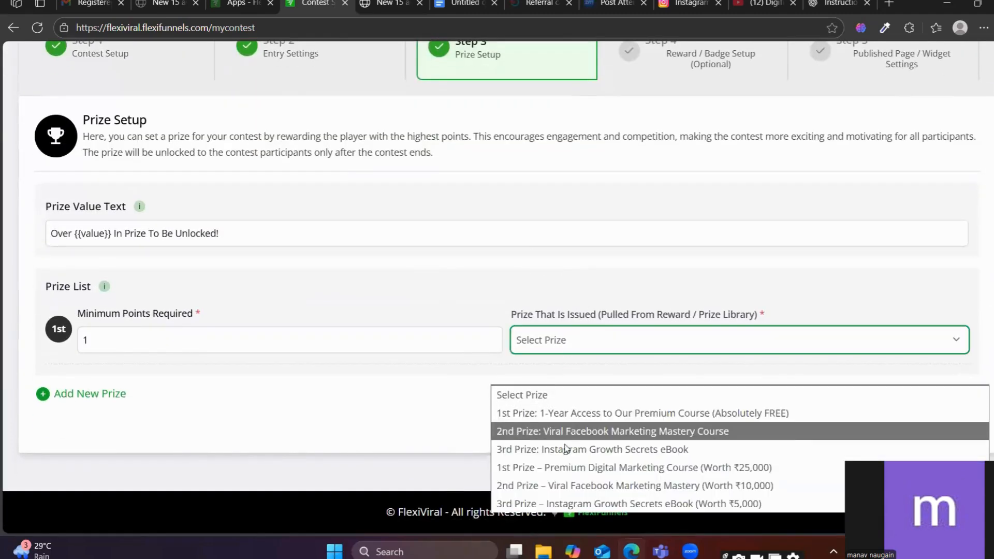
pyautogui.click(551, 469)
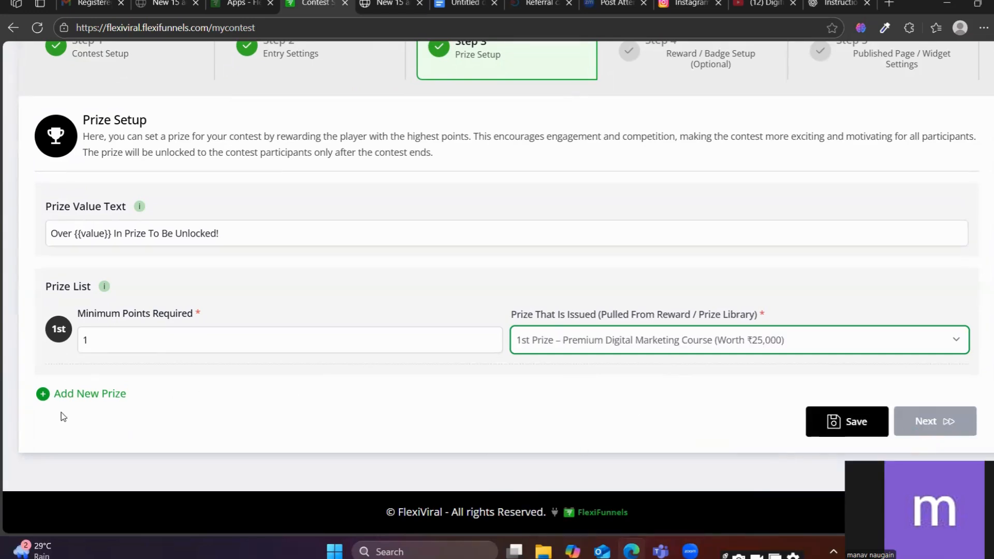
# Add a 2nd prize entry to the Prize List and open its minimum required points for editing
pyautogui.click(78, 396)
pyautogui.click(193, 407)
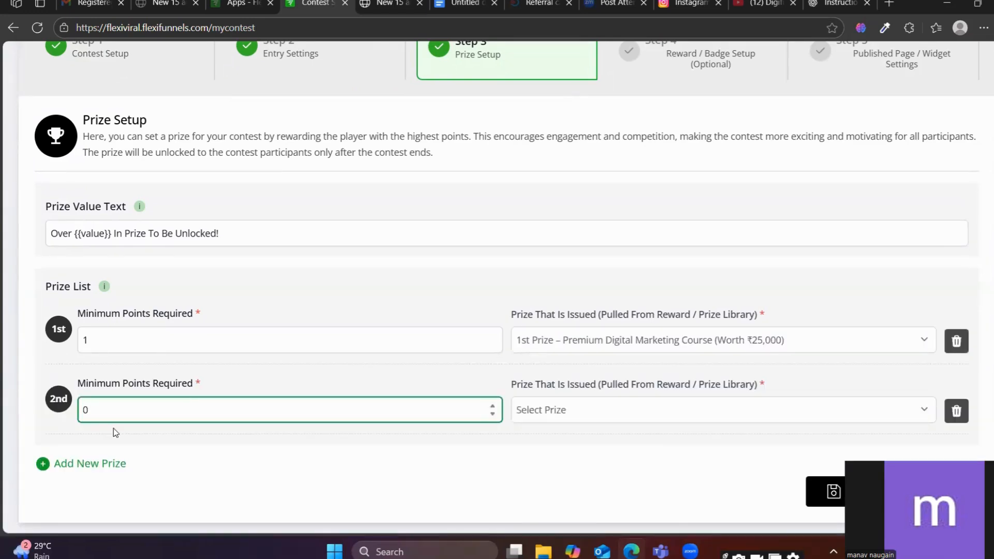
# Set the second prize to 2 minimum points, issuing "2nd Prize – Viral Facebook Marketing Mastery (Worth ₹10,000)"
pyautogui.write('2')
pyautogui.click(544, 410)
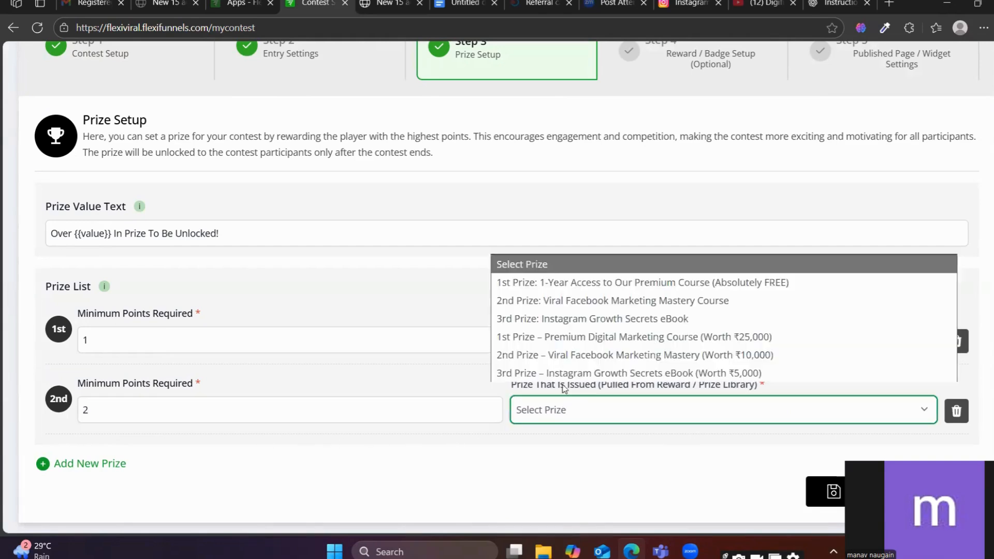
pyautogui.click(580, 356)
# Add a third prize at 3 minimum points issuing "3rd Prize – Instagram Growth Secrets eBook (Worth ₹5,000)", and save to proceed to the reward setup
pyautogui.scroll(-2, 673, 363)
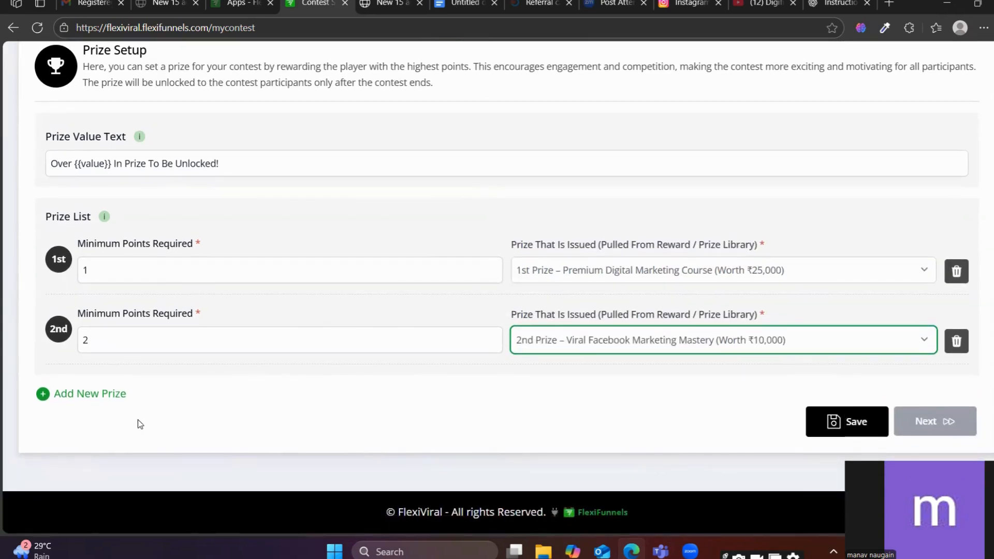
pyautogui.click(106, 395)
pyautogui.click(109, 410)
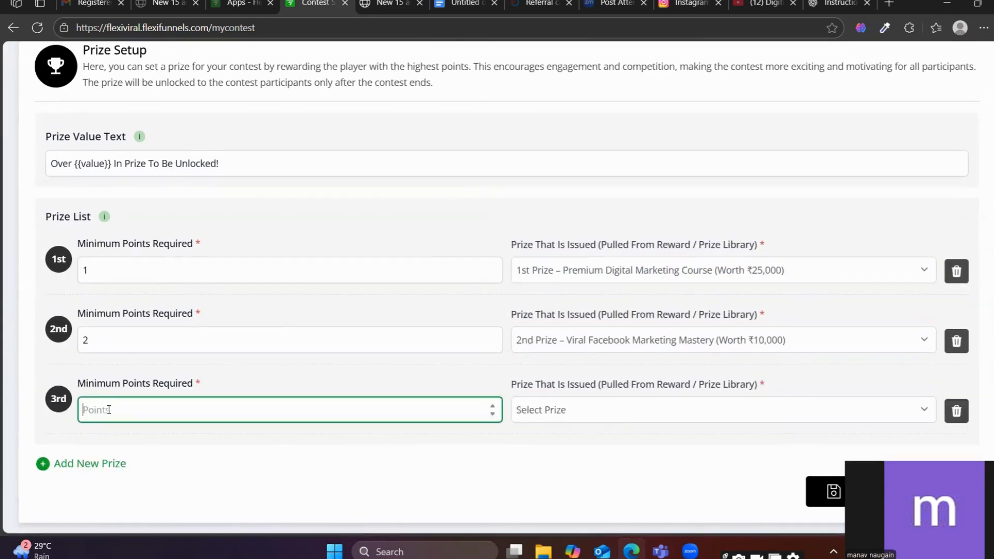
pyautogui.write('3')
pyautogui.click(553, 410)
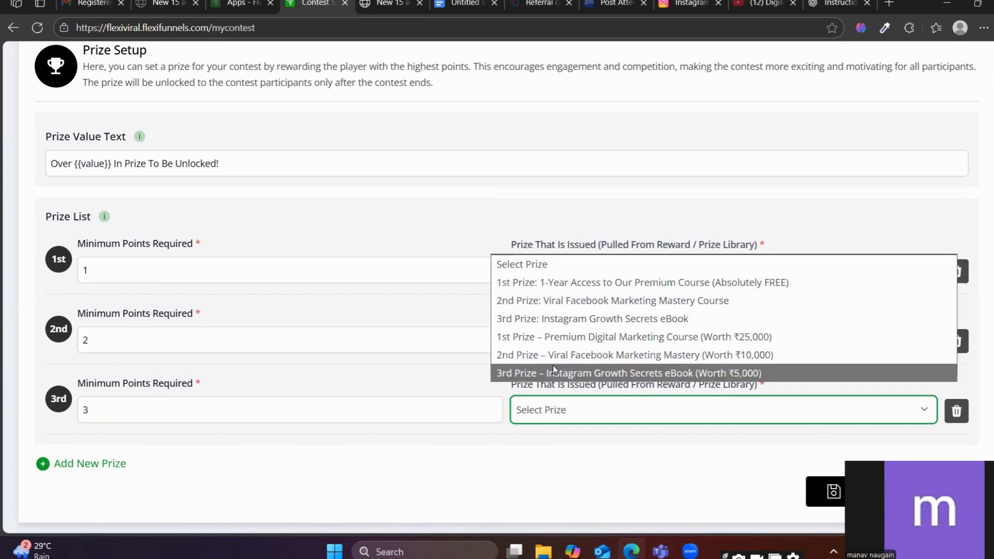
pyautogui.click(670, 374)
pyautogui.scroll(-1, 602, 438)
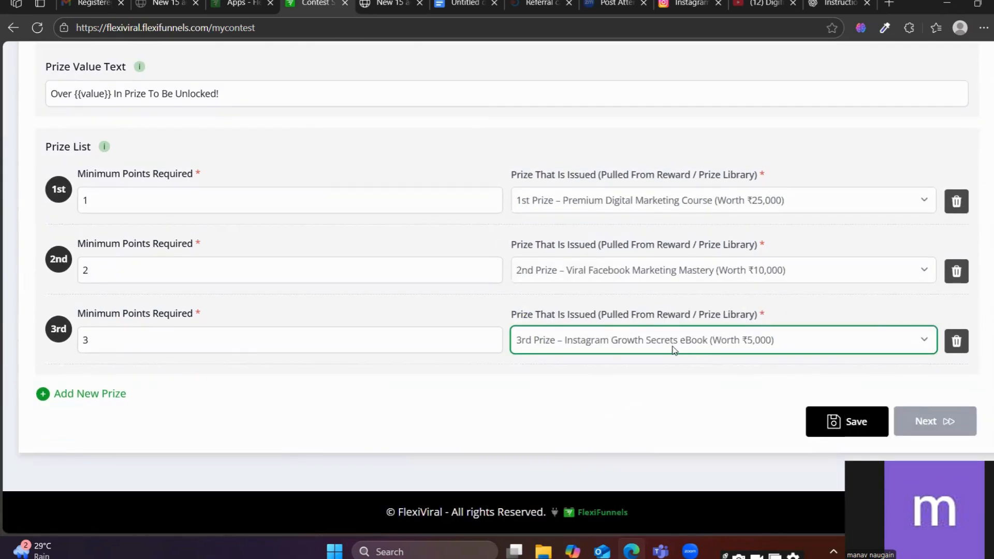
pyautogui.click(847, 434)
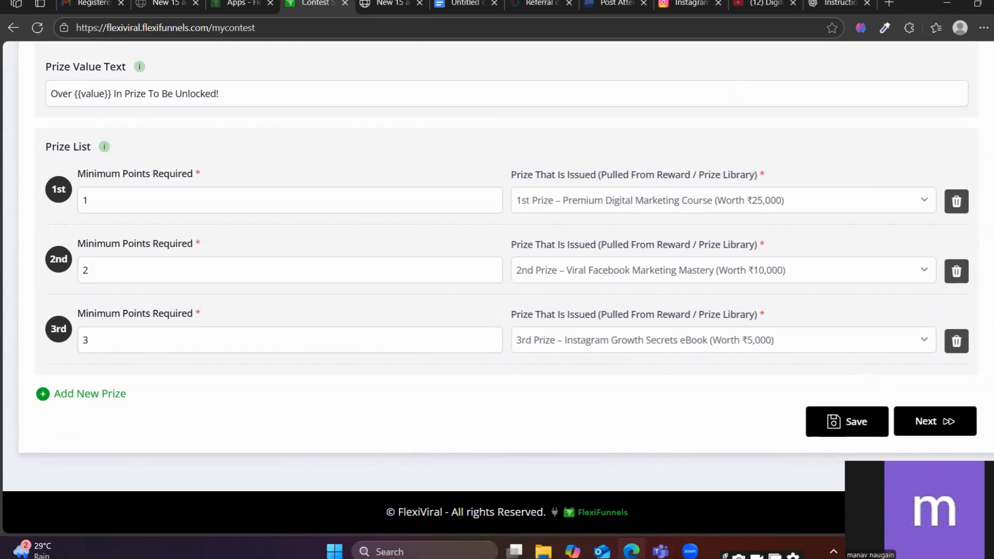
pyautogui.click(907, 414)
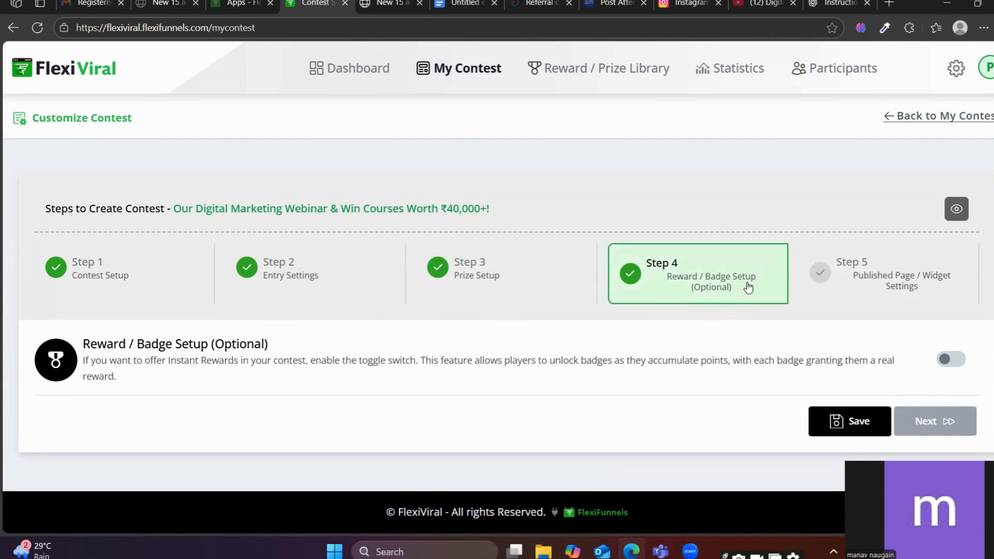
pyautogui.click(948, 359)
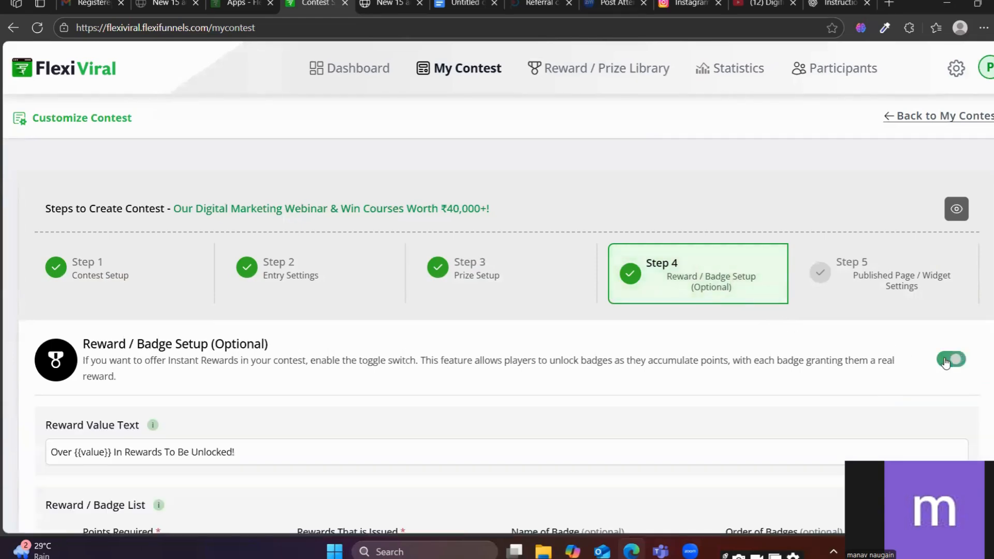
pyautogui.scroll(-4, 170, 396)
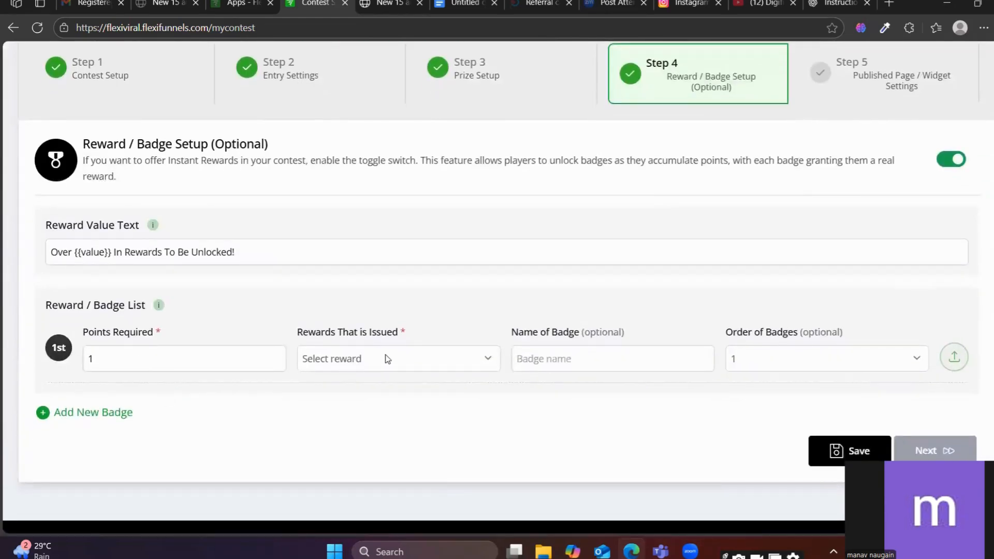
pyautogui.click(552, 352)
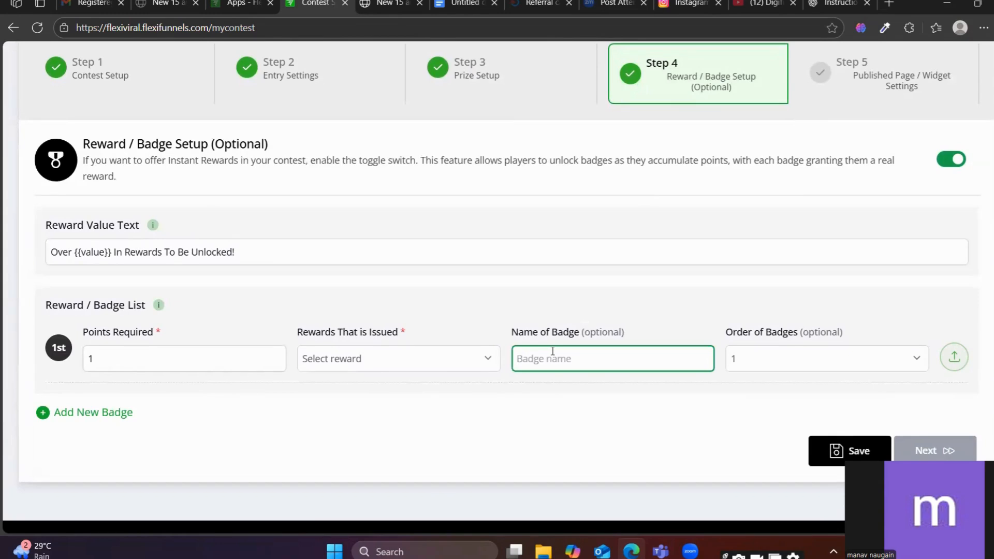
pyautogui.click(946, 161)
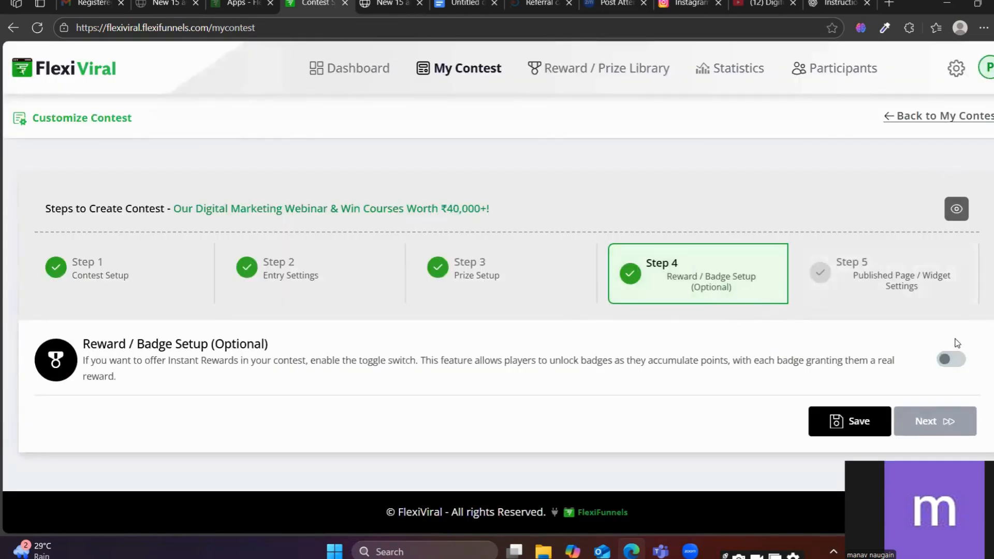
pyautogui.click(951, 360)
pyautogui.scroll(-2, 186, 321)
pyautogui.scroll(-2, 186, 322)
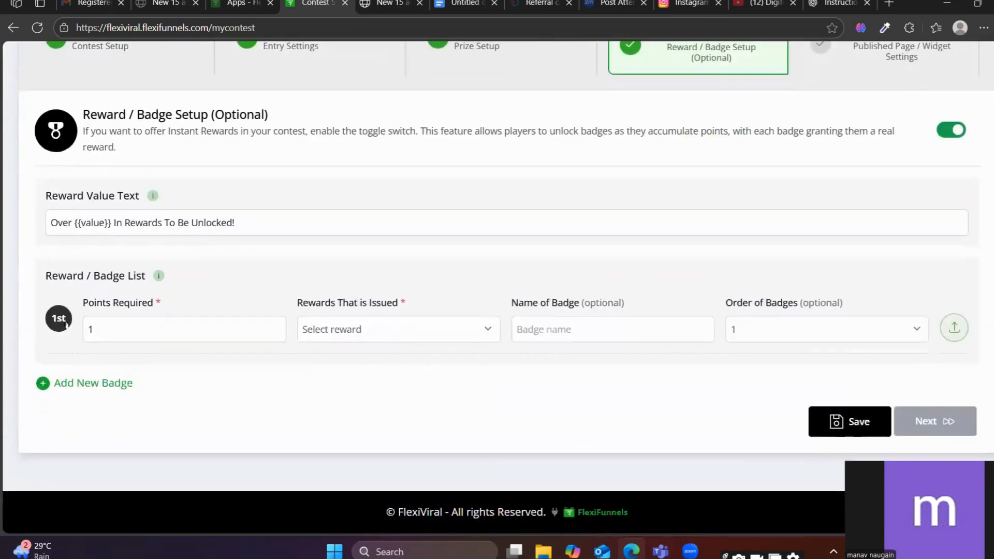
pyautogui.click(396, 328)
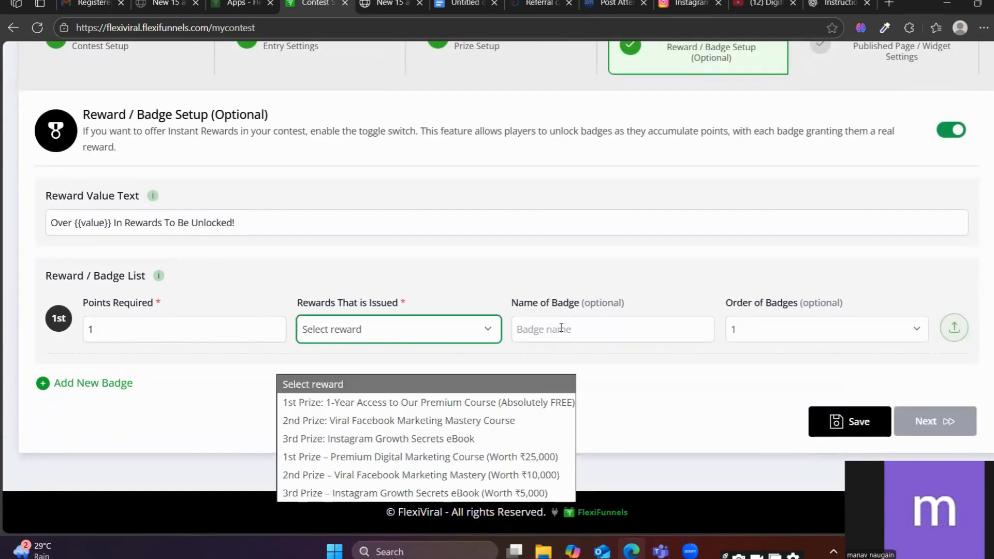
pyautogui.click(782, 373)
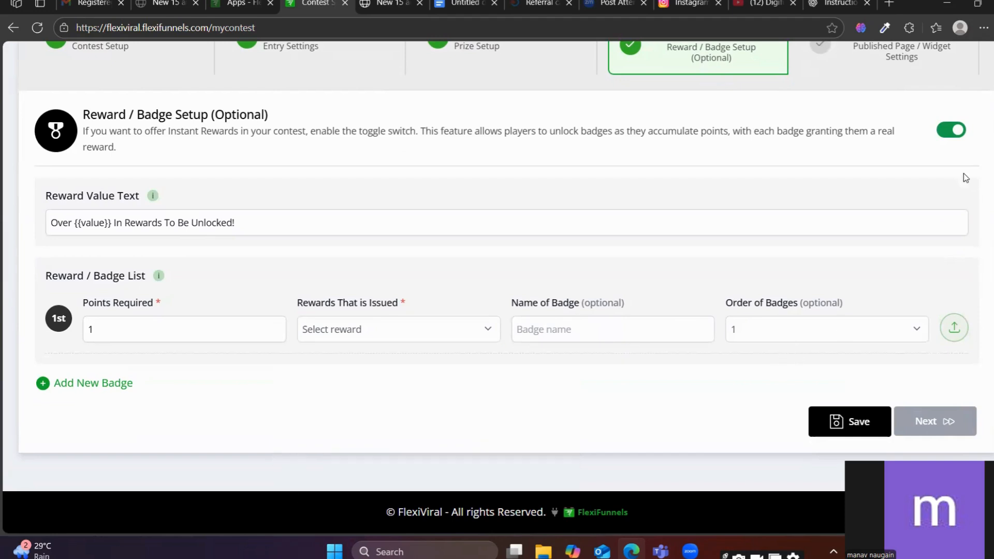
pyautogui.click(951, 132)
# Save the optional reward / badge setup with instant rewards disabled and proceed to the published page and widget settings
pyautogui.click(857, 419)
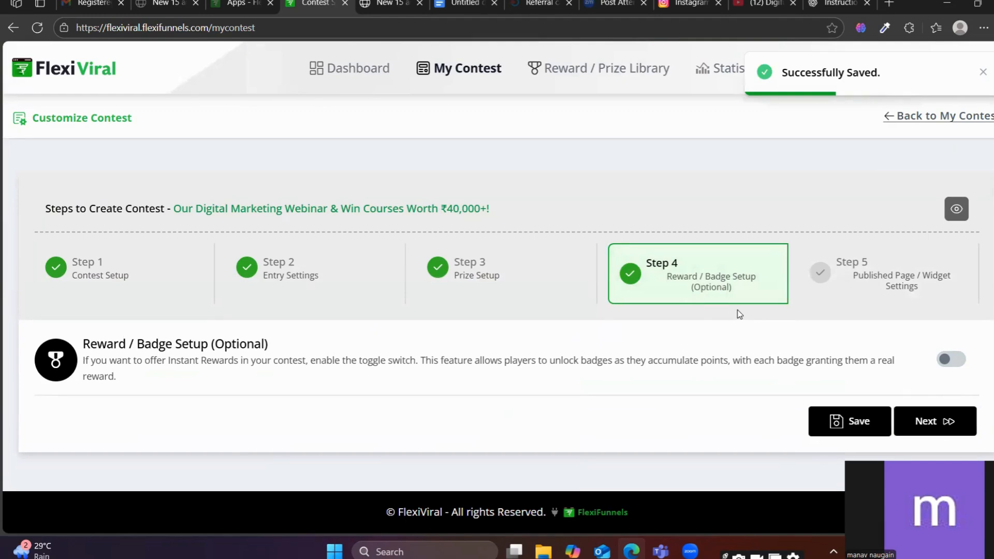
pyautogui.click(938, 416)
# Review the published page settings, including the contest direct URL, widget options, embed code and FlexiFunnels landing page section
pyautogui.scroll(-4, 253, 357)
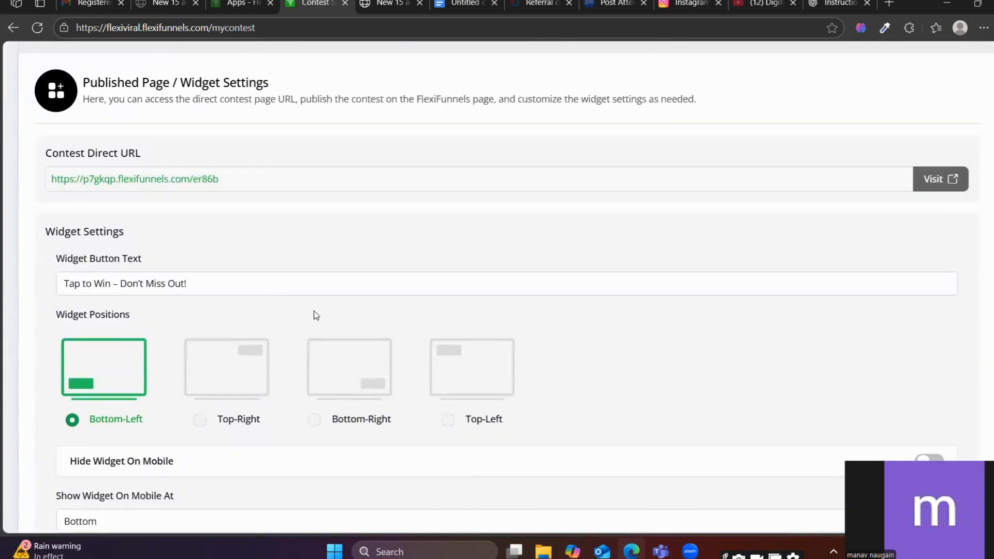
pyautogui.scroll(-3, 313, 310)
pyautogui.scroll(-6, 219, 315)
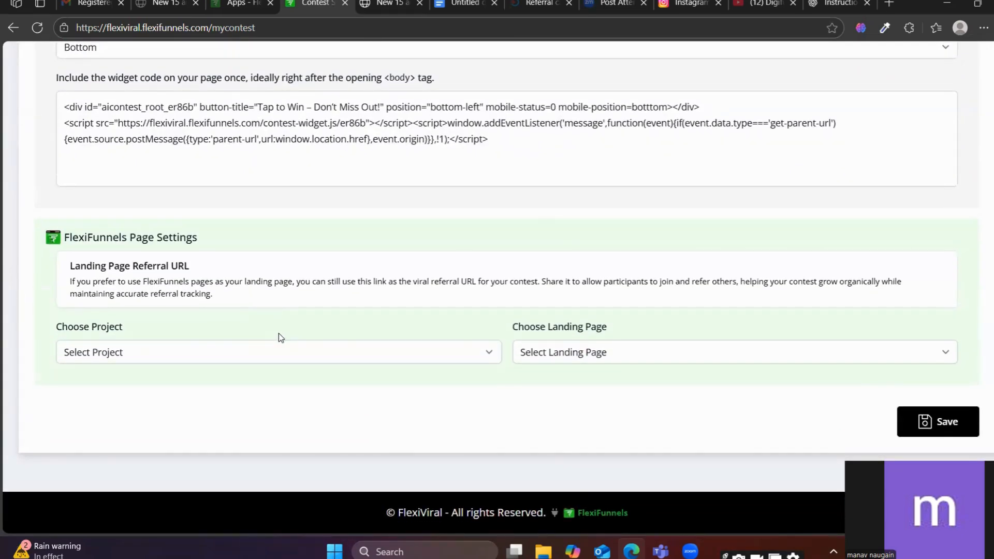
pyautogui.scroll(20, 282, 321)
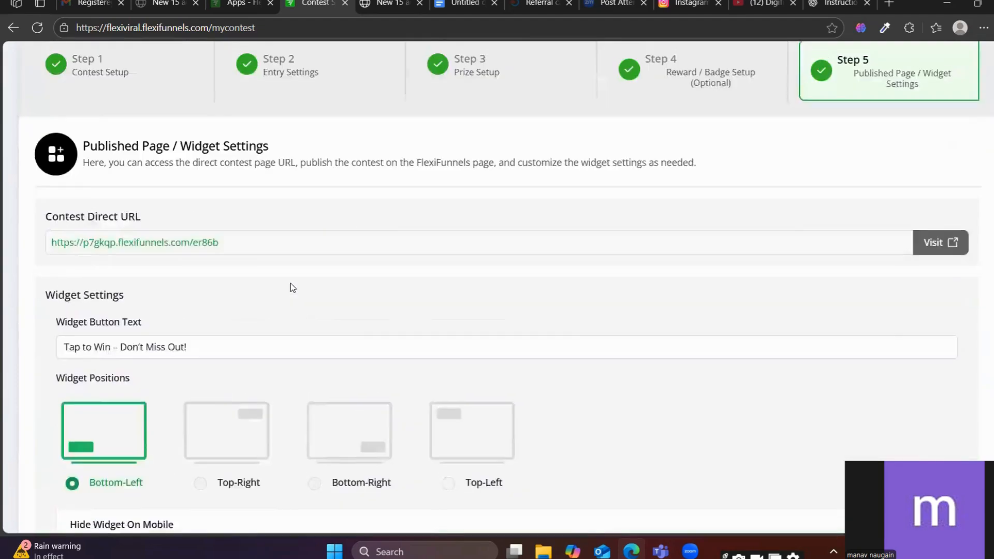
pyautogui.scroll(-4, 290, 284)
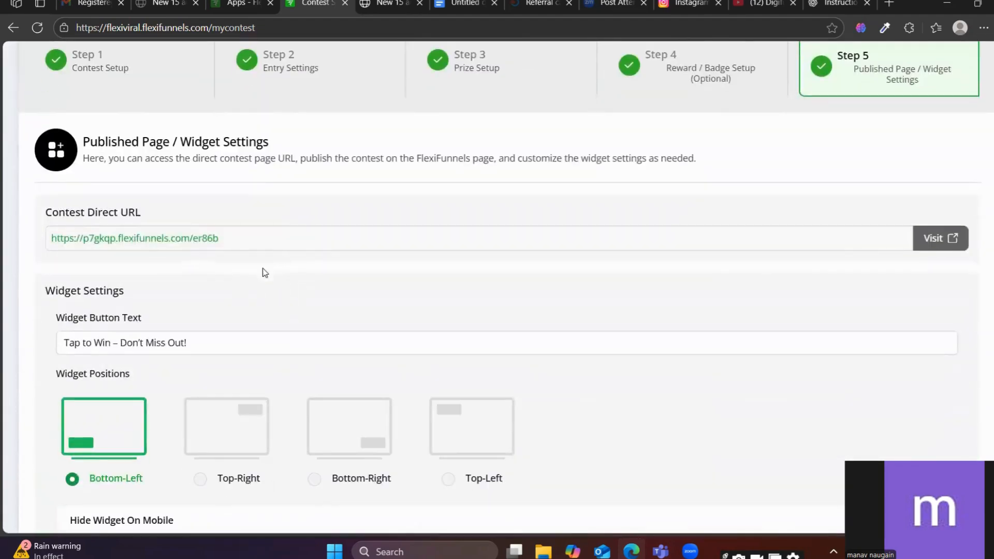
pyautogui.scroll(-2, 265, 273)
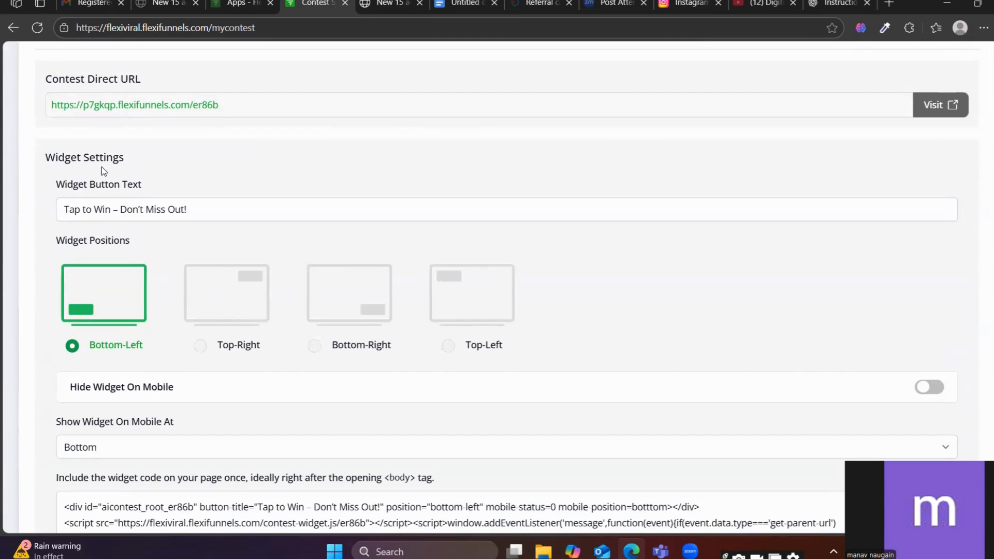
pyautogui.scroll(3, 174, 250)
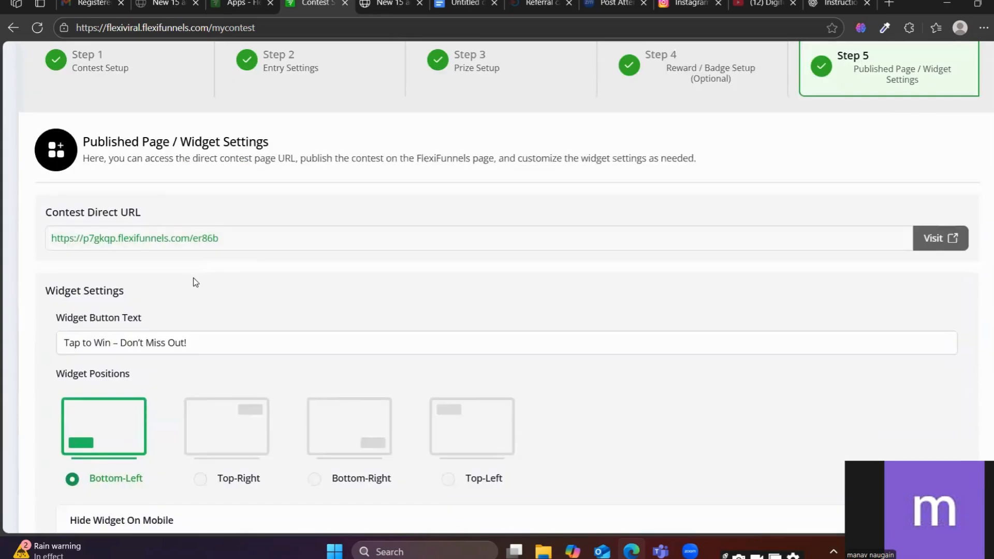
pyautogui.scroll(-9, 191, 279)
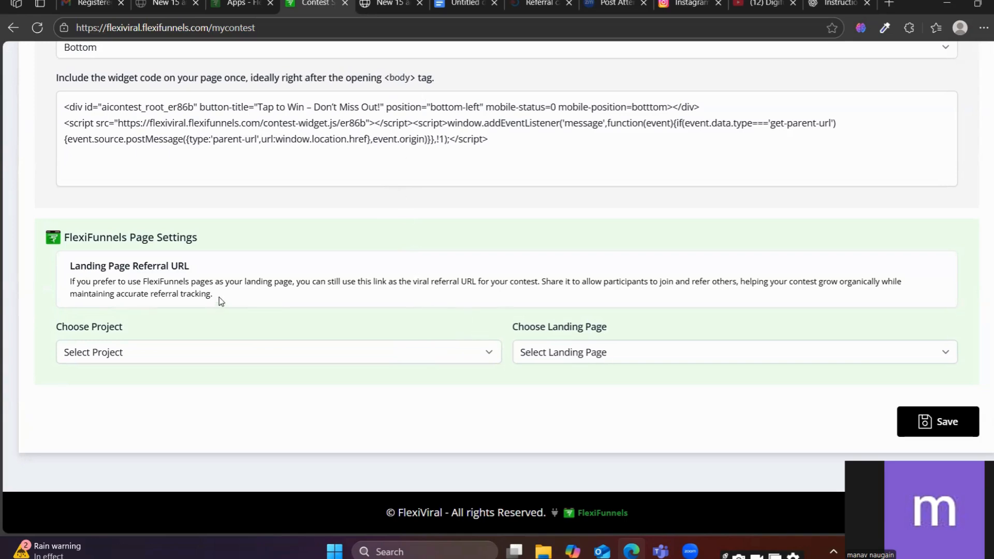
pyautogui.scroll(10, 219, 297)
pyautogui.scroll(-4, 222, 284)
pyautogui.scroll(5, 314, 243)
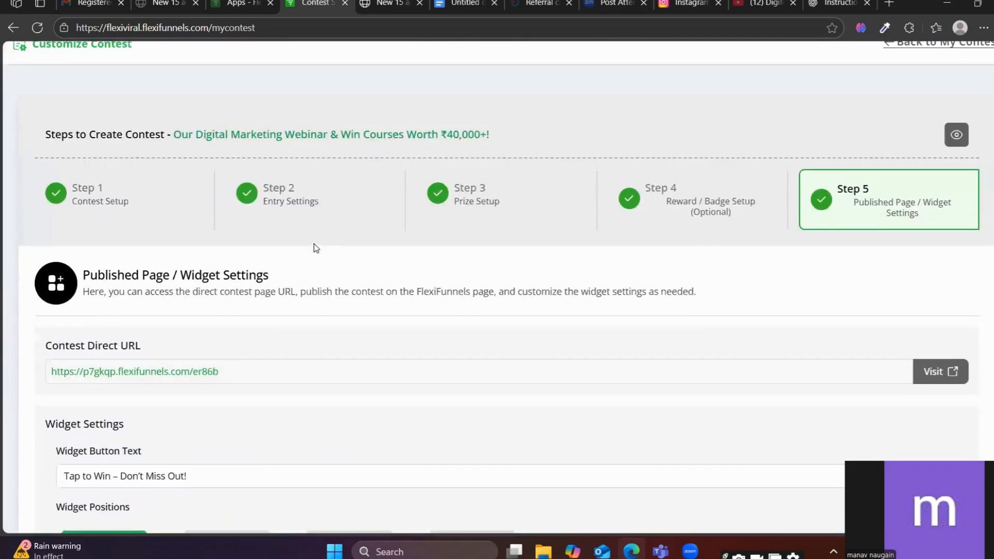
# Set the FlexiFunnels referral project to Mission Udaan with the webinar (special) landing page, and save the settings
pyautogui.scroll(-12, 315, 239)
pyautogui.click(86, 355)
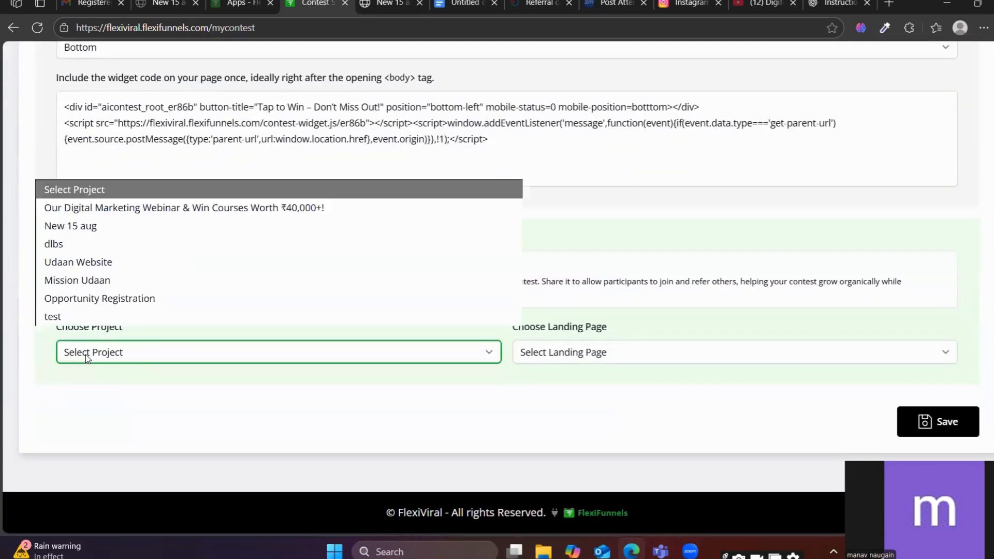
pyautogui.click(95, 278)
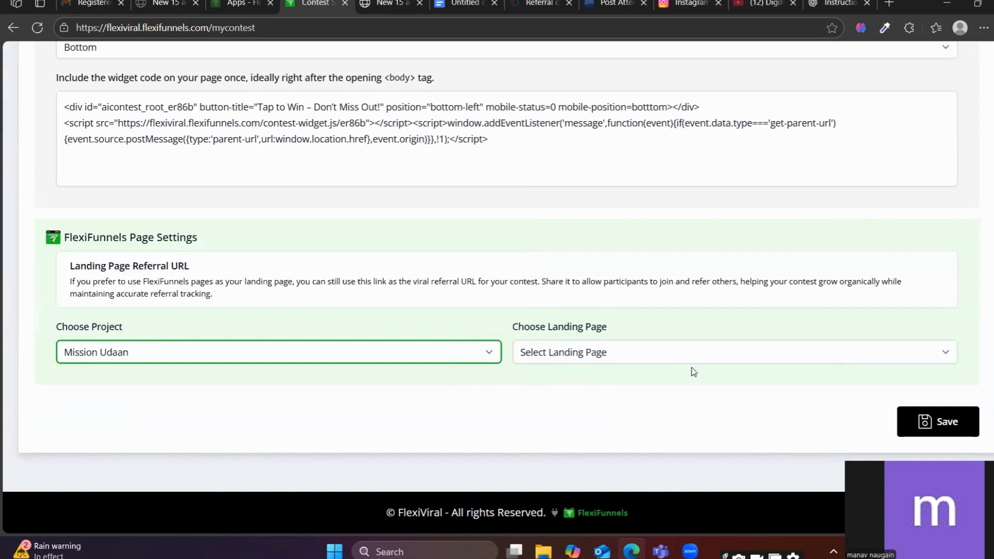
pyautogui.click(669, 356)
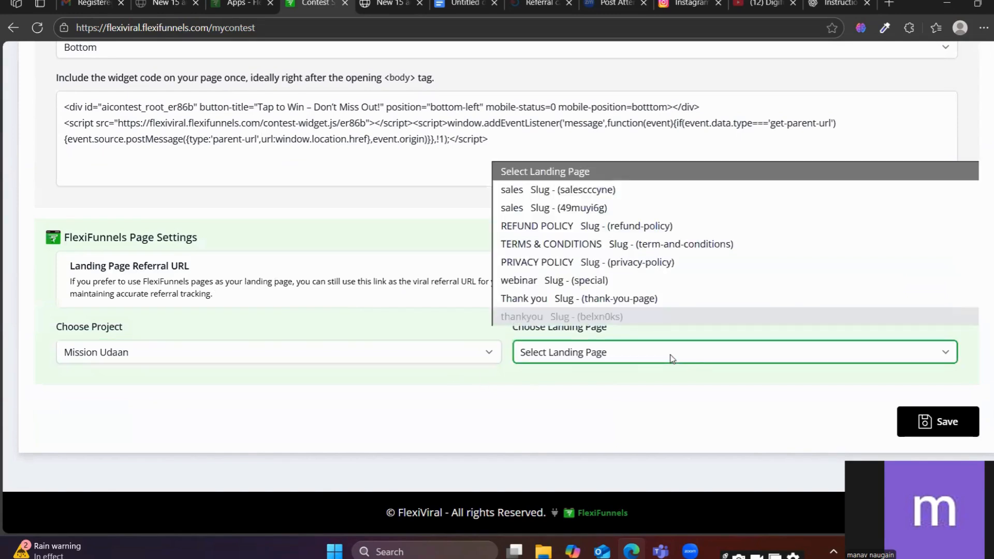
pyautogui.click(555, 284)
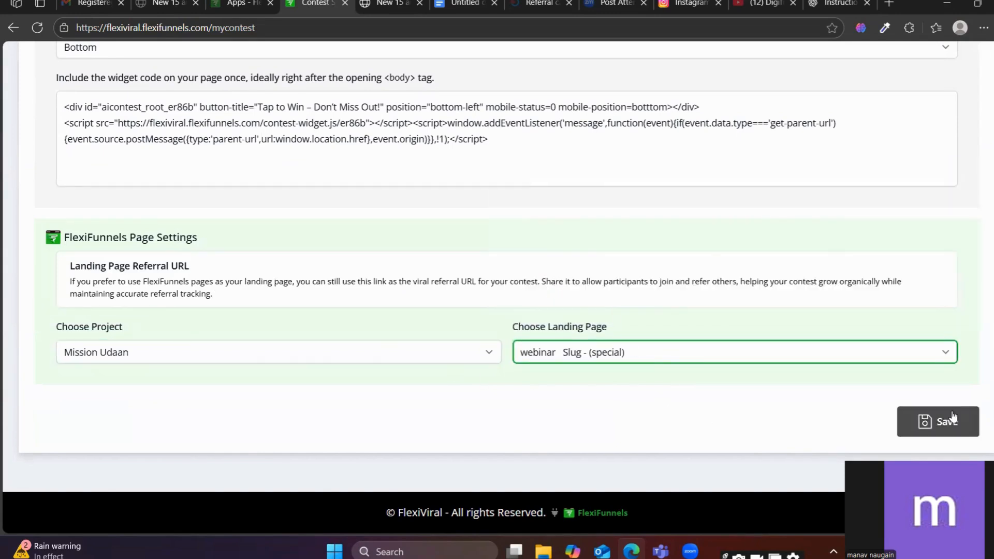
pyautogui.click(951, 419)
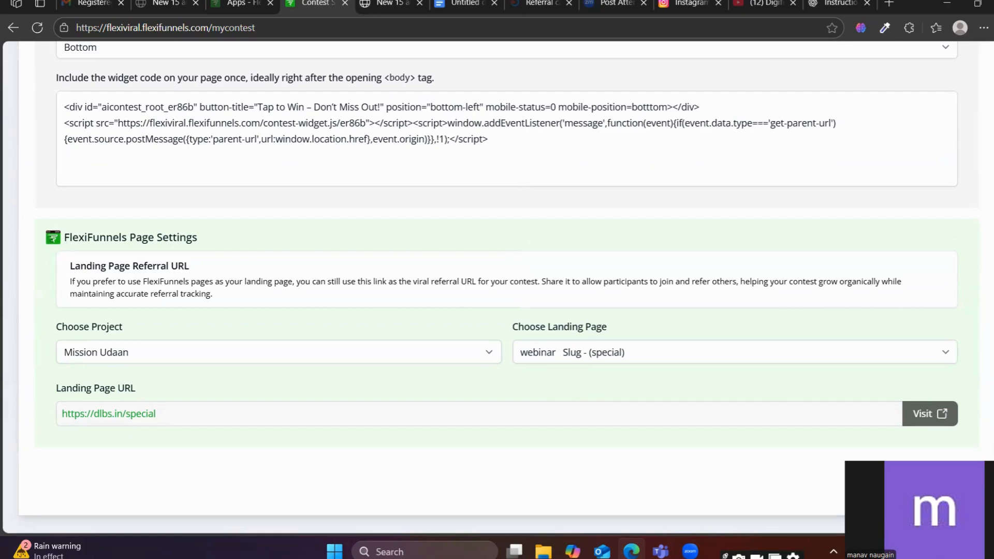
# Visit the linked landing page and look through its content from the headline and registration form to the footer
pyautogui.click(908, 420)
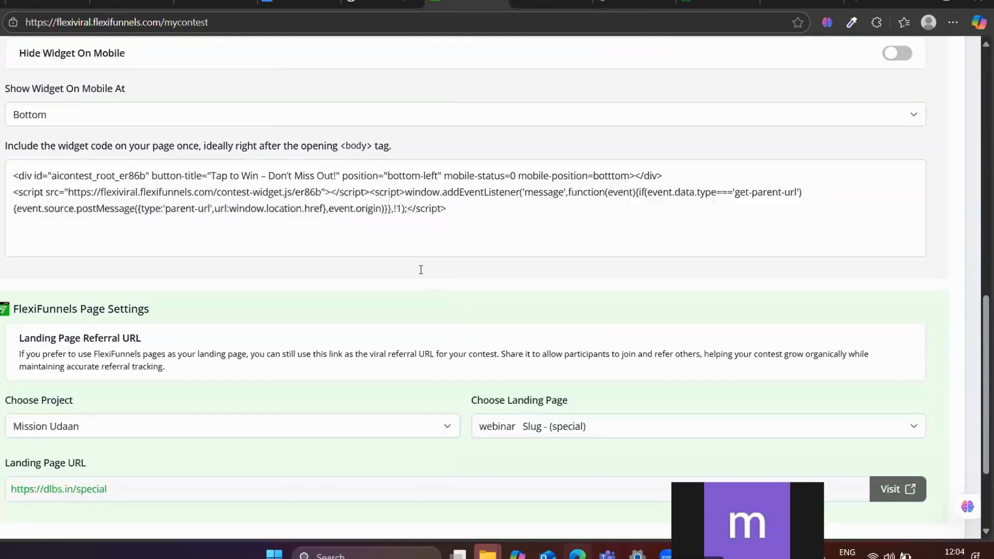
pyautogui.scroll(10, 420, 269)
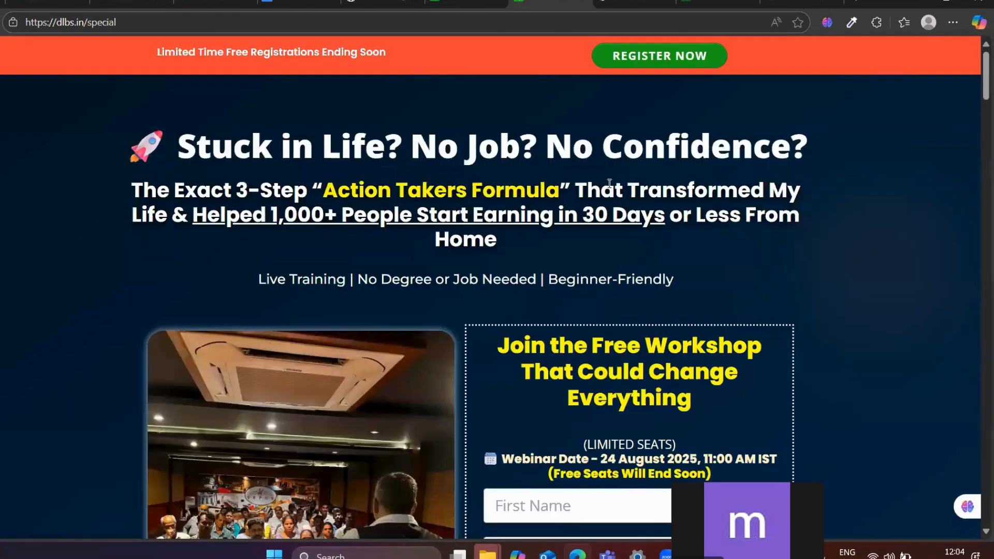
pyautogui.scroll(-5, 662, 188)
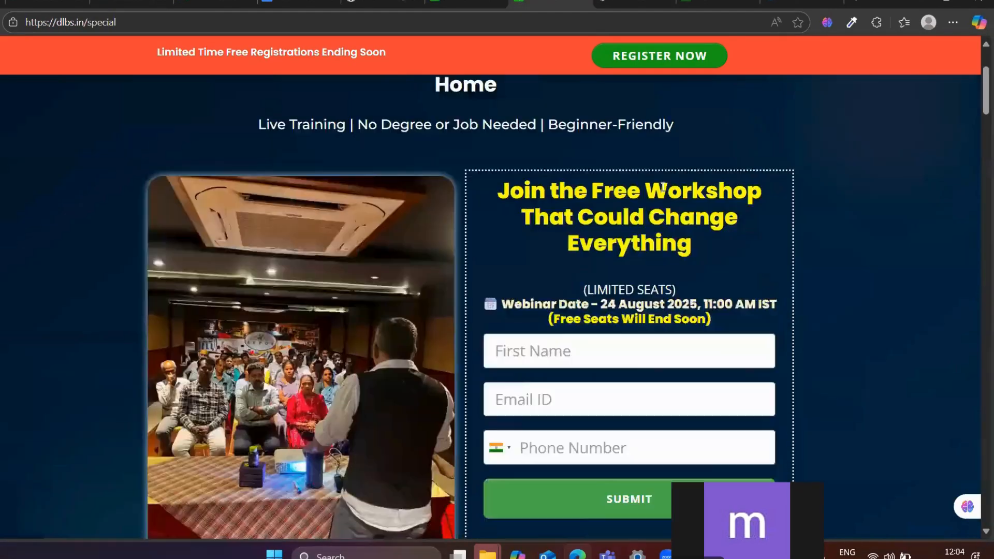
pyautogui.scroll(-5, 662, 188)
pyautogui.scroll(4, 659, 189)
pyautogui.scroll(-10, 658, 184)
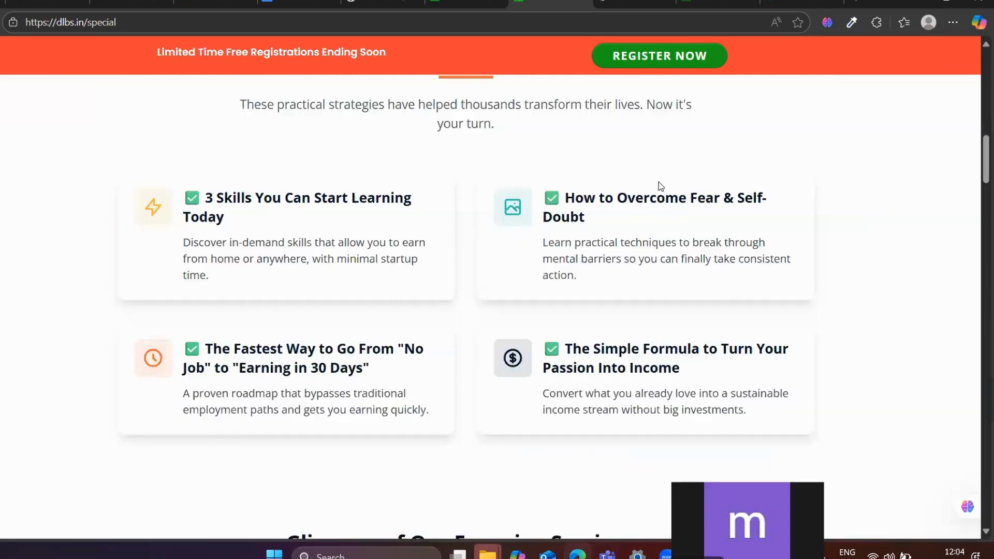
pyautogui.scroll(5, 658, 184)
pyautogui.scroll(-15, 658, 181)
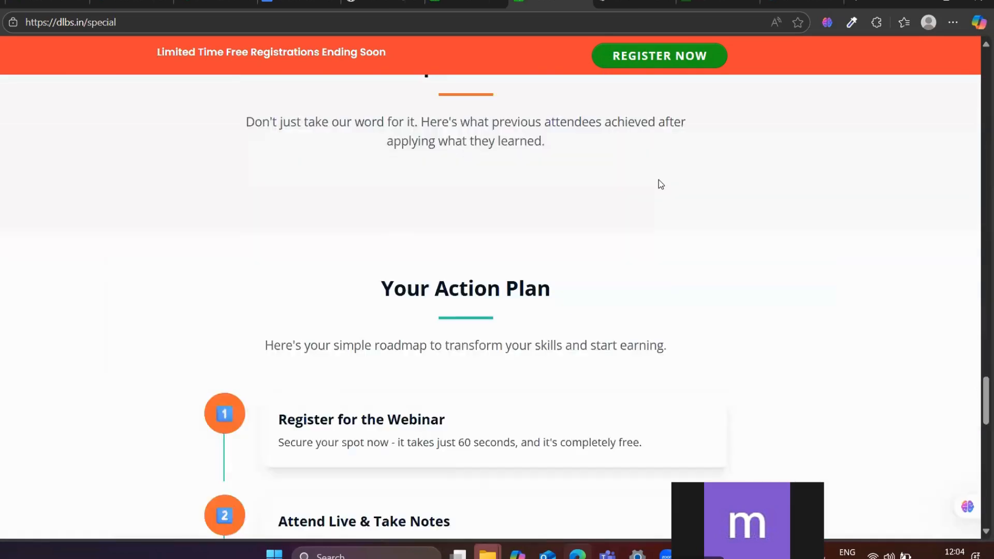
pyautogui.scroll(-2, 666, 197)
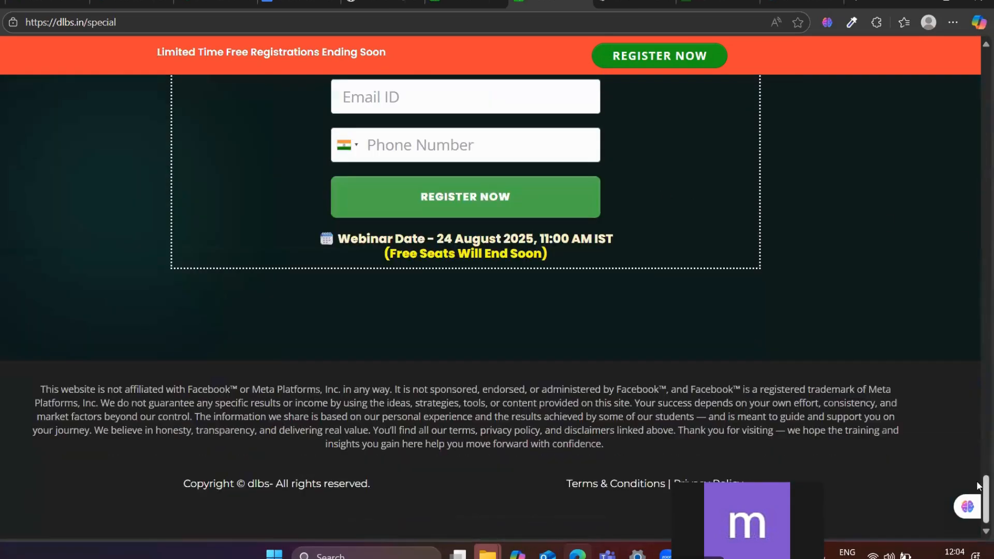
pyautogui.scroll(20, 976, 485)
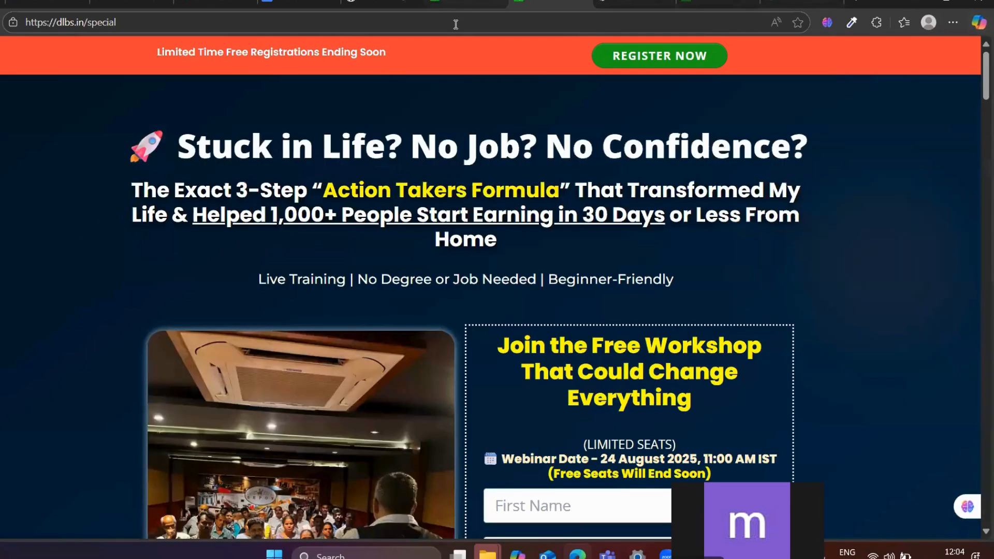
# Return to the contest's published page settings and visit its direct URL to check the public contest page
pyautogui.click(466, 5)
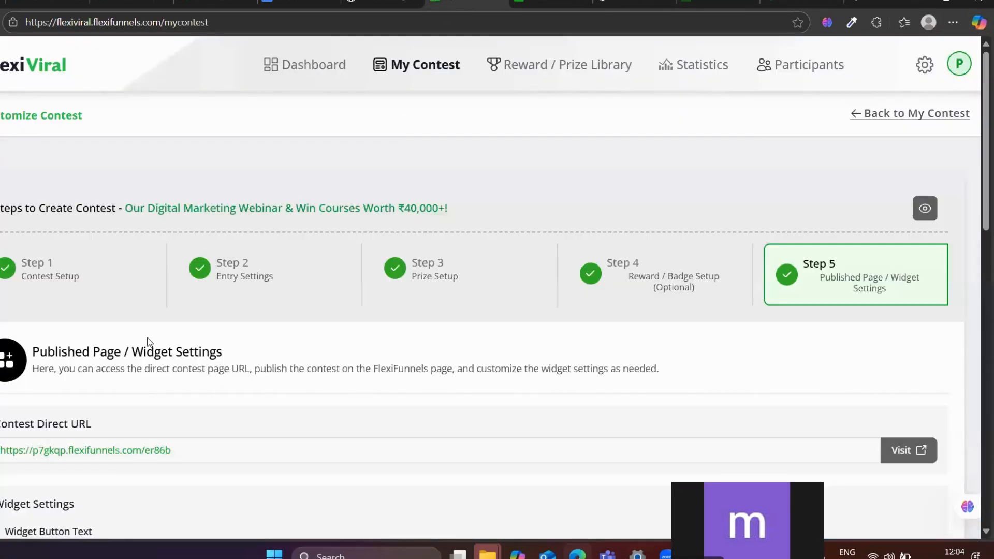
pyautogui.scroll(-5, 188, 324)
pyautogui.scroll(-3, 187, 324)
pyautogui.scroll(-2, 486, 353)
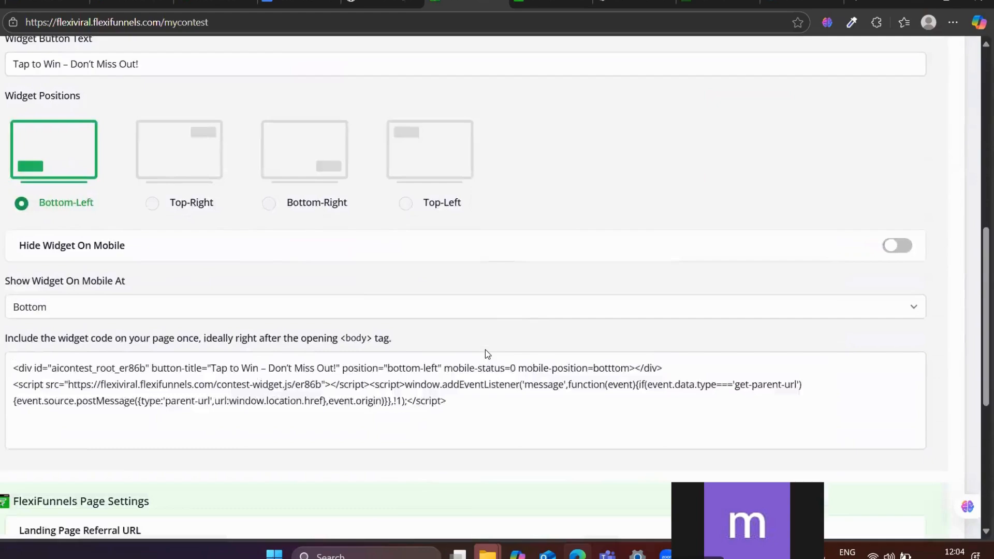
pyautogui.scroll(9, 486, 352)
pyautogui.scroll(-4, 428, 351)
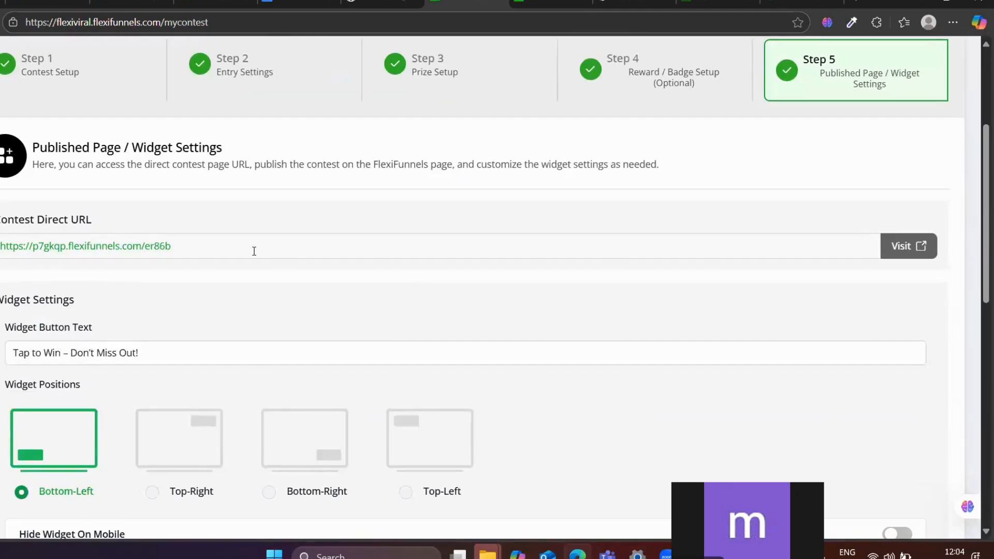
pyautogui.click(908, 247)
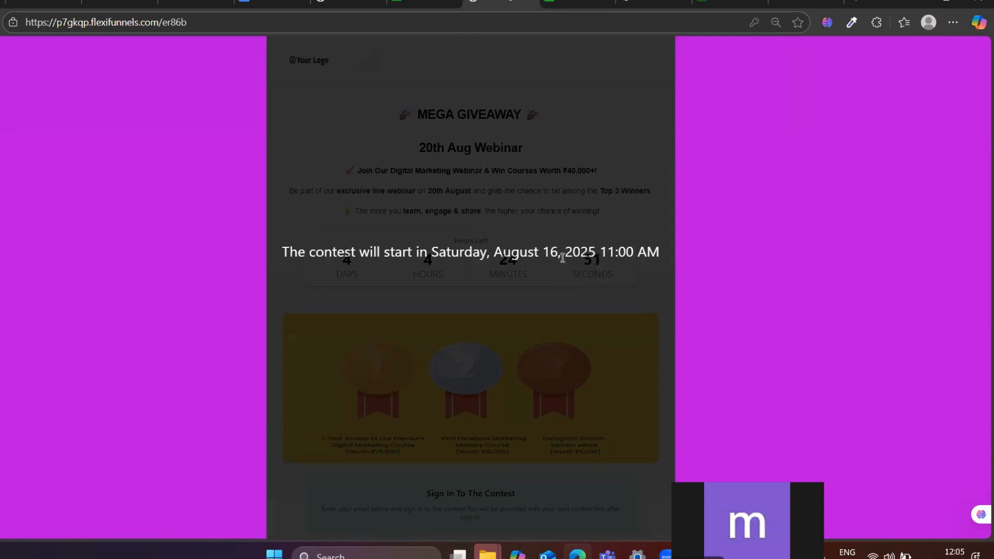
pyautogui.doubleClick(448, 279)
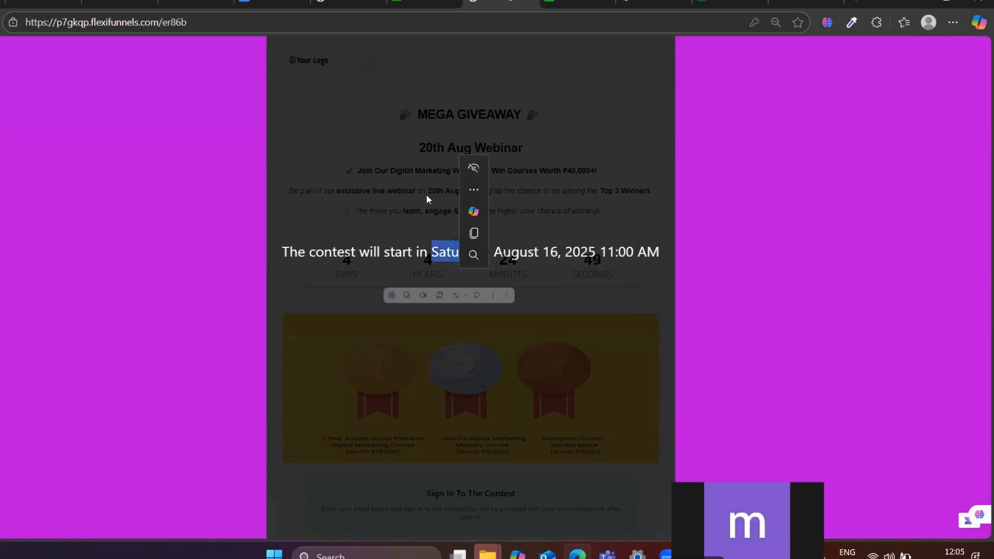
pyautogui.click(533, 191)
pyautogui.click(304, 335)
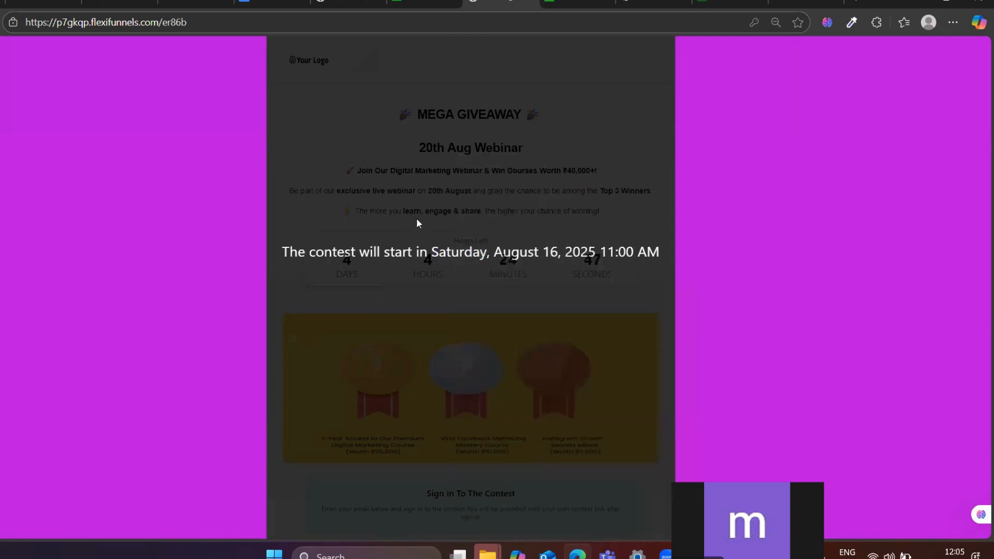
# Go back to the contest editor and reopen the Contest Setup step at the contest duration settings
pyautogui.click(420, 4)
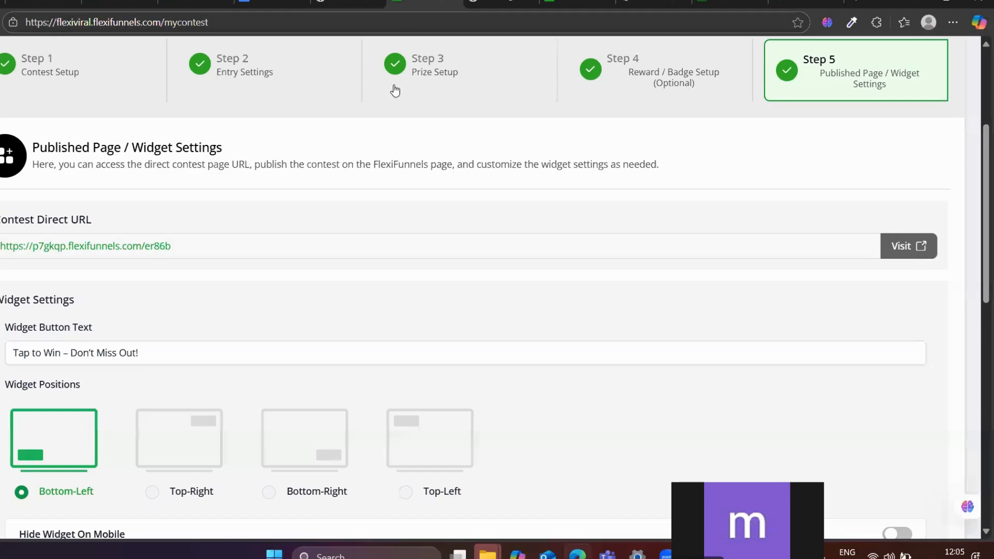
pyautogui.scroll(3, 409, 254)
pyautogui.scroll(2, 419, 254)
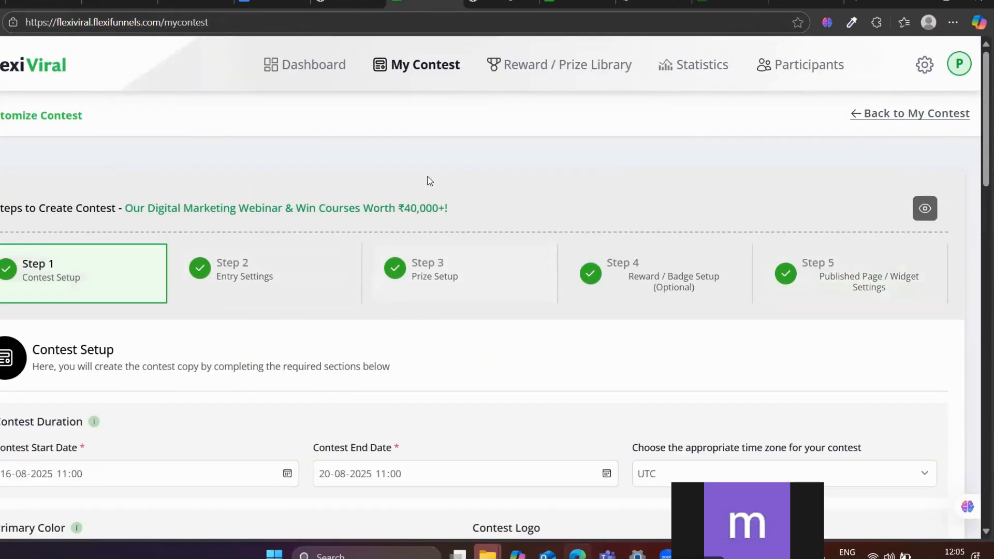
pyautogui.scroll(-2, 278, 248)
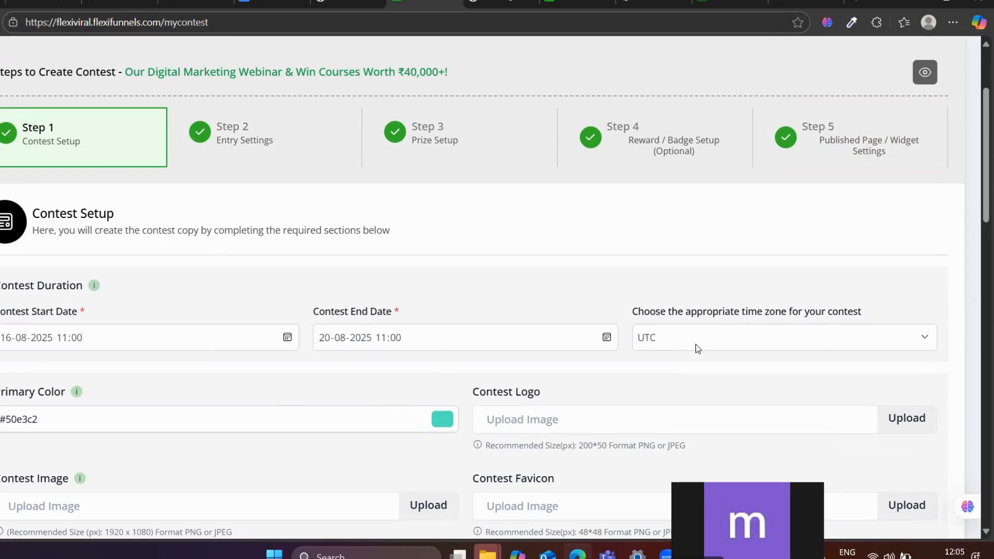
pyautogui.scroll(-2, 691, 338)
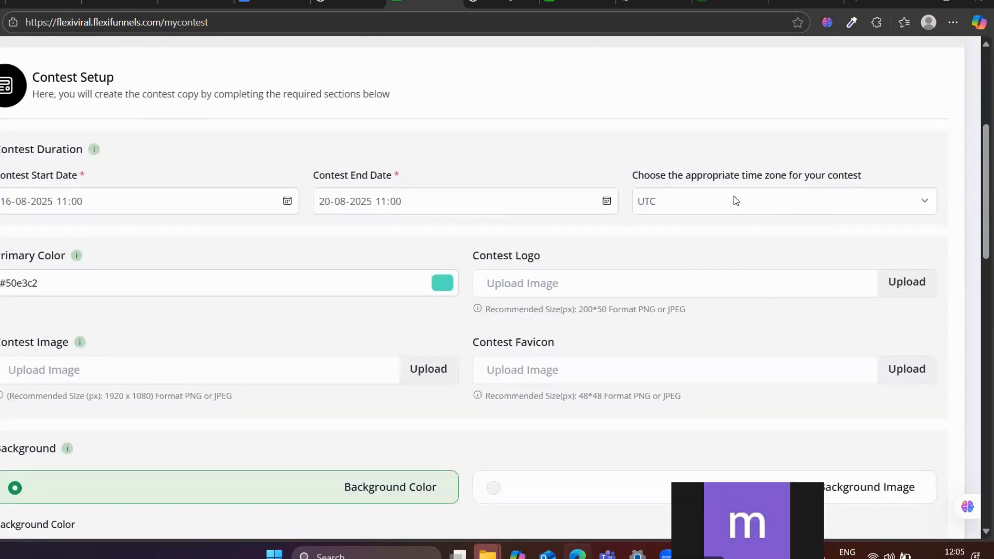
# Set the contest time zone to Asia/Kolkata and save the contest setup
pyautogui.click(734, 197)
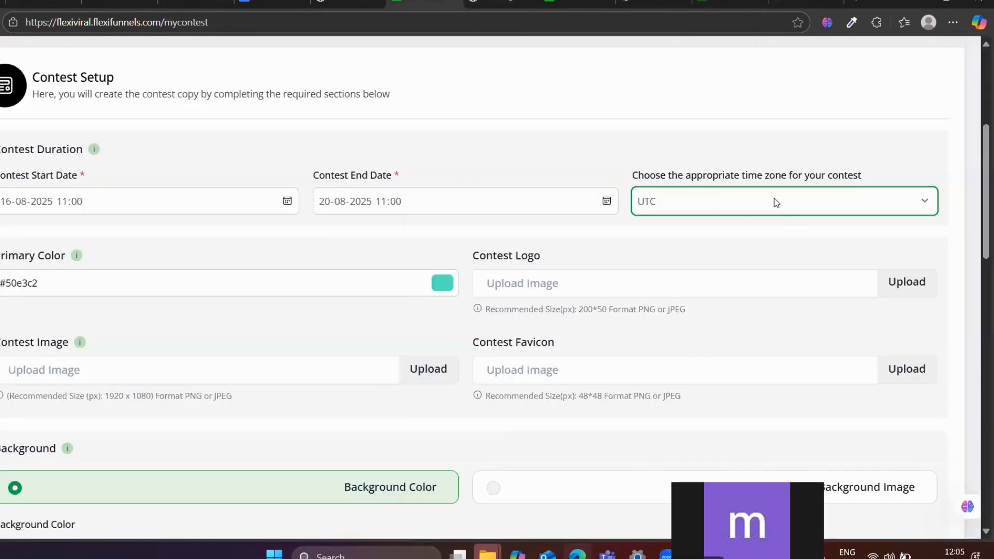
pyautogui.click(775, 199)
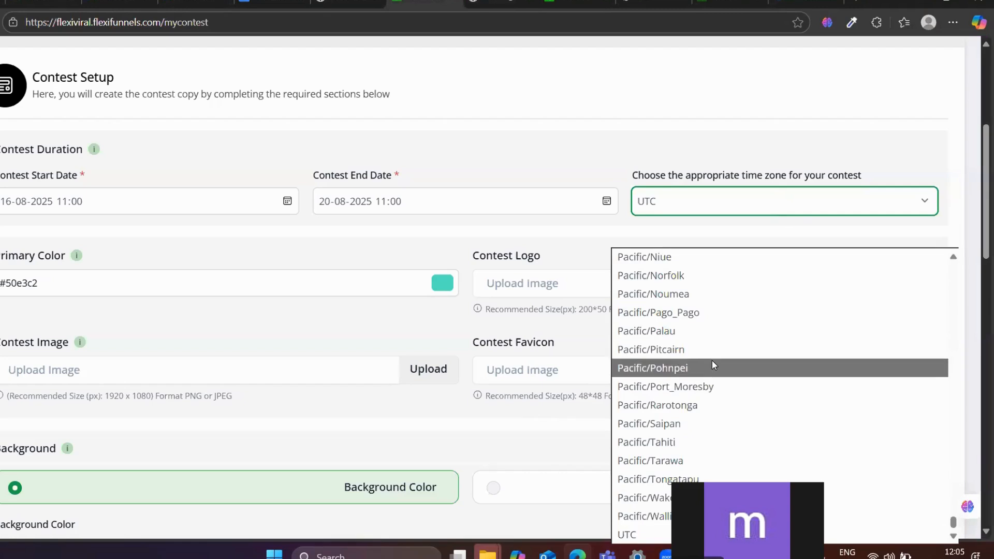
pyautogui.press('a')
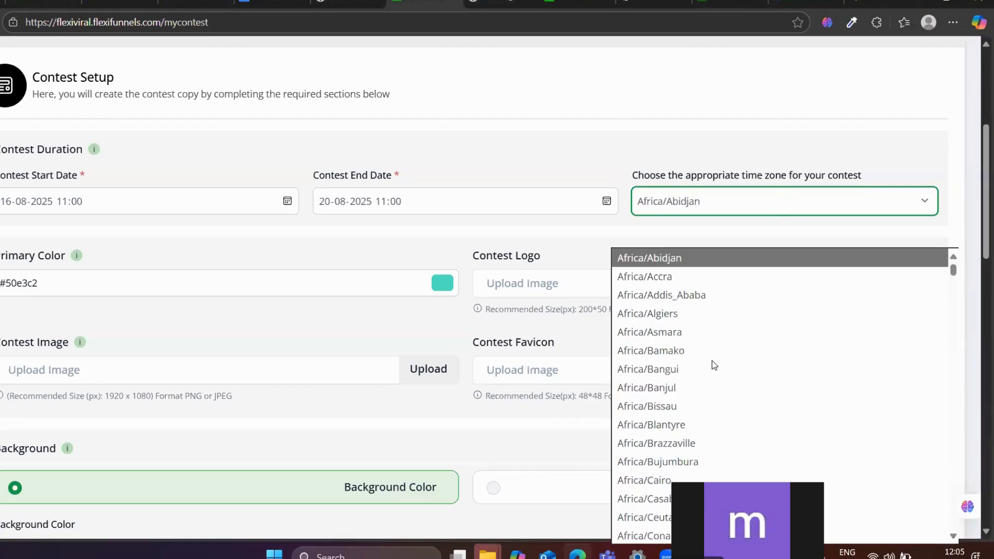
pyautogui.scroll(-4, 715, 367)
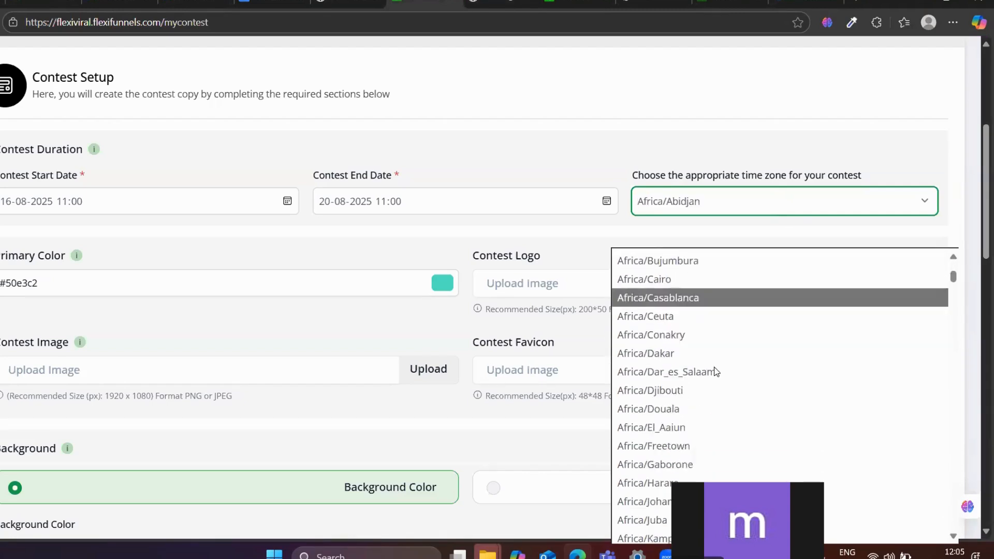
pyautogui.press('a')
pyautogui.press('s')
pyautogui.scroll(-5, 681, 408)
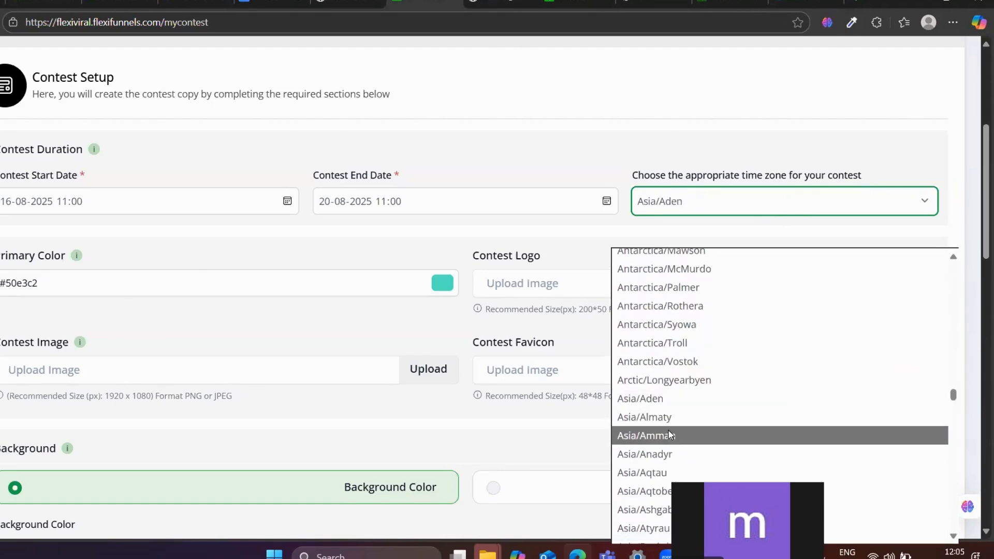
pyautogui.scroll(-4, 668, 439)
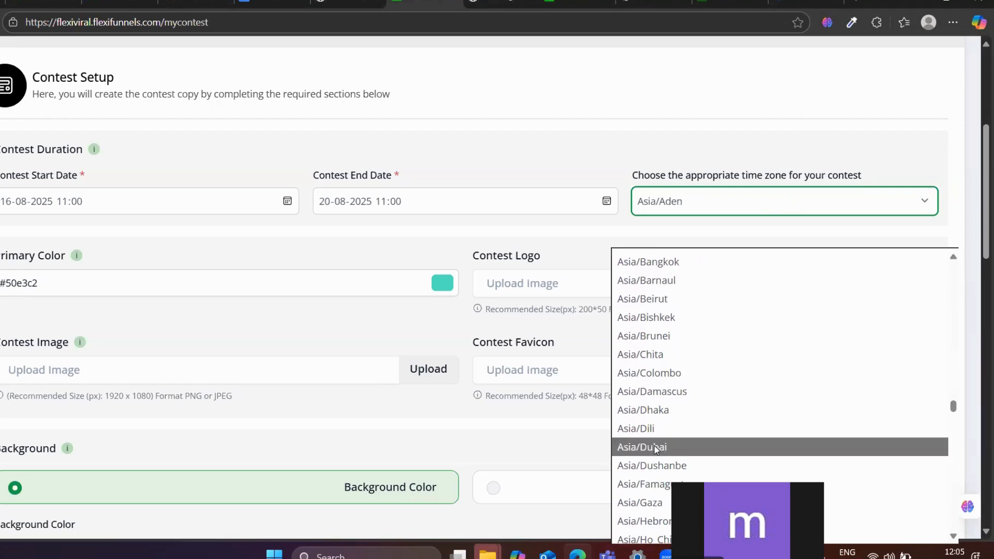
pyautogui.scroll(-3, 656, 449)
pyautogui.scroll(-2, 655, 445)
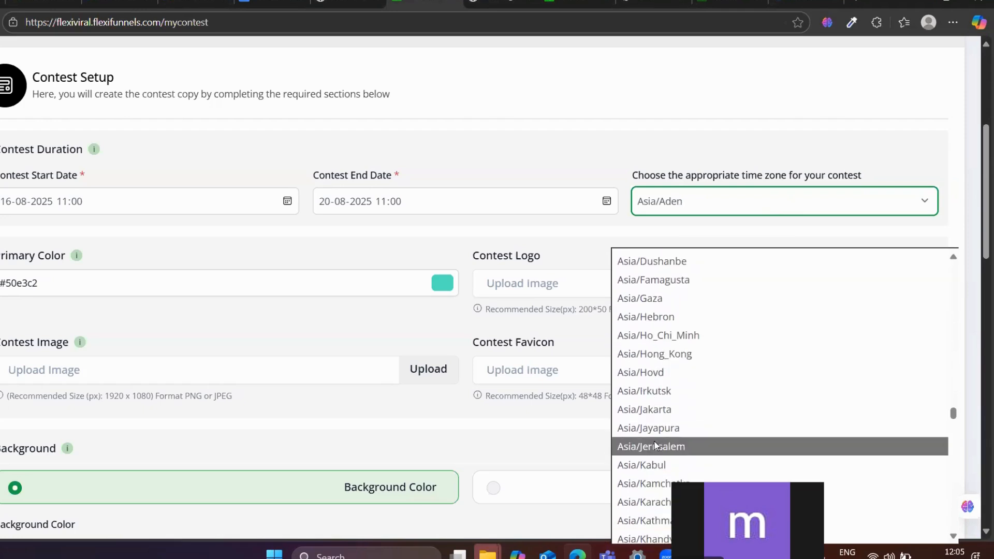
pyautogui.scroll(-1, 655, 444)
pyautogui.scroll(-1, 654, 442)
pyautogui.click(653, 418)
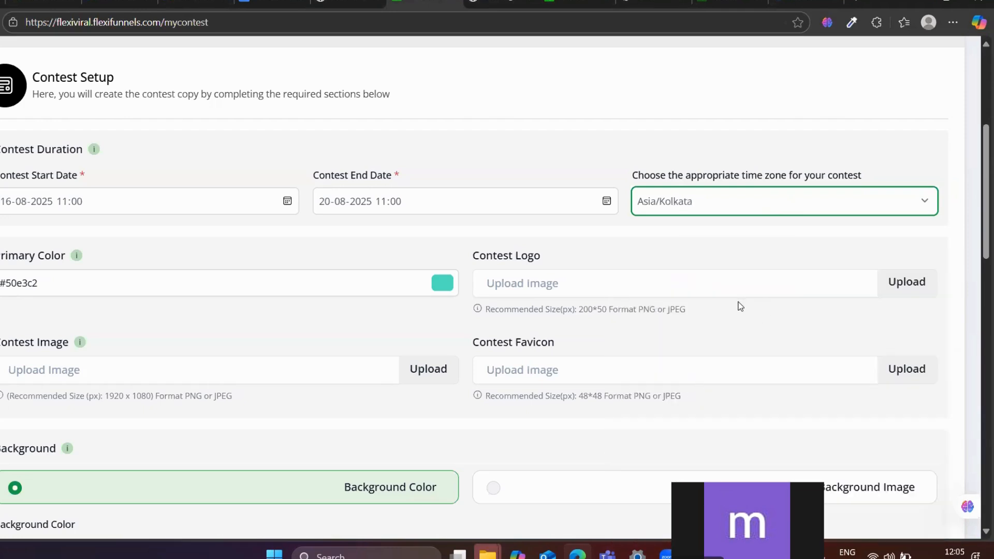
pyautogui.scroll(-4, 726, 332)
pyautogui.scroll(-15, 727, 332)
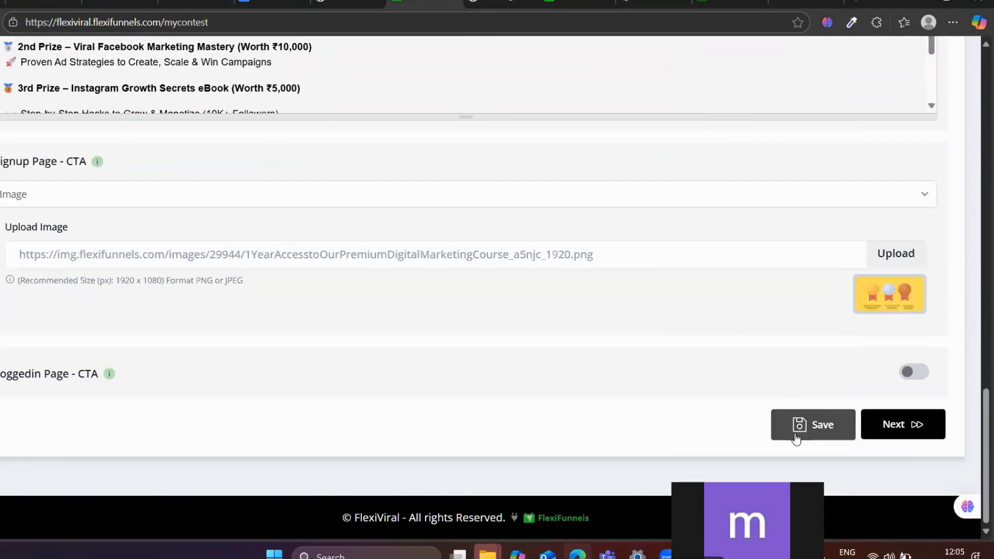
pyautogui.click(797, 437)
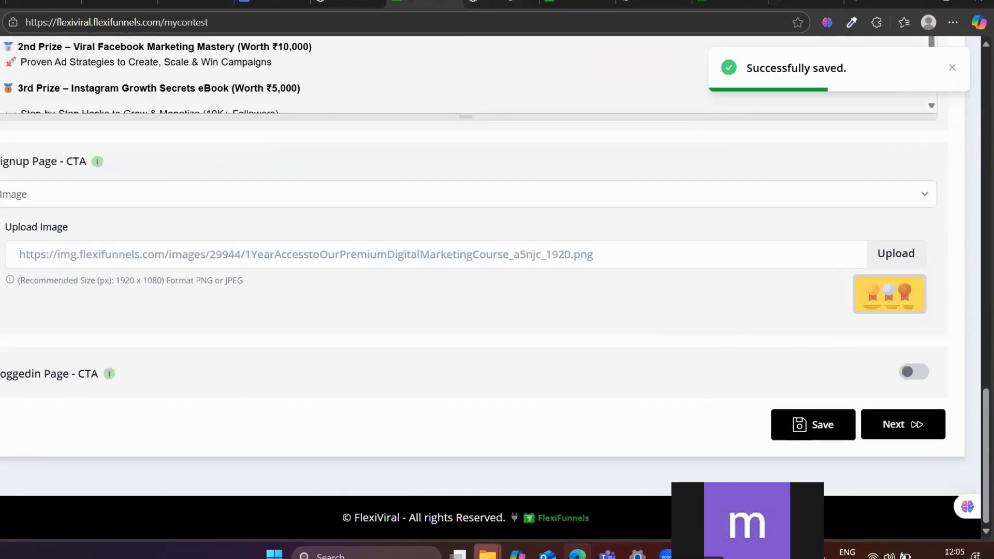
# Reload the public contest page and review its countdown, prize image, sign-in form, prize descriptions and entry actions
pyautogui.click(497, 3)
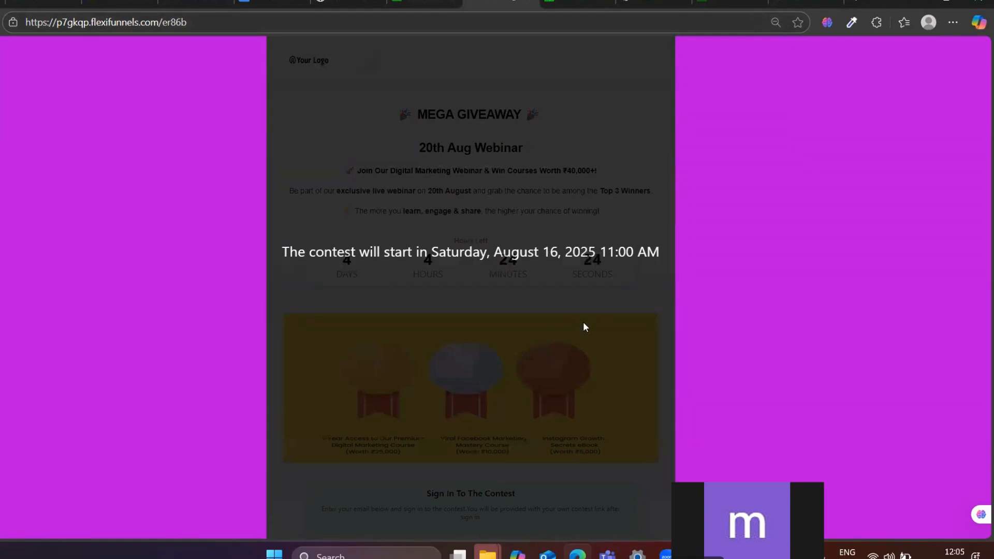
pyautogui.press('F5')
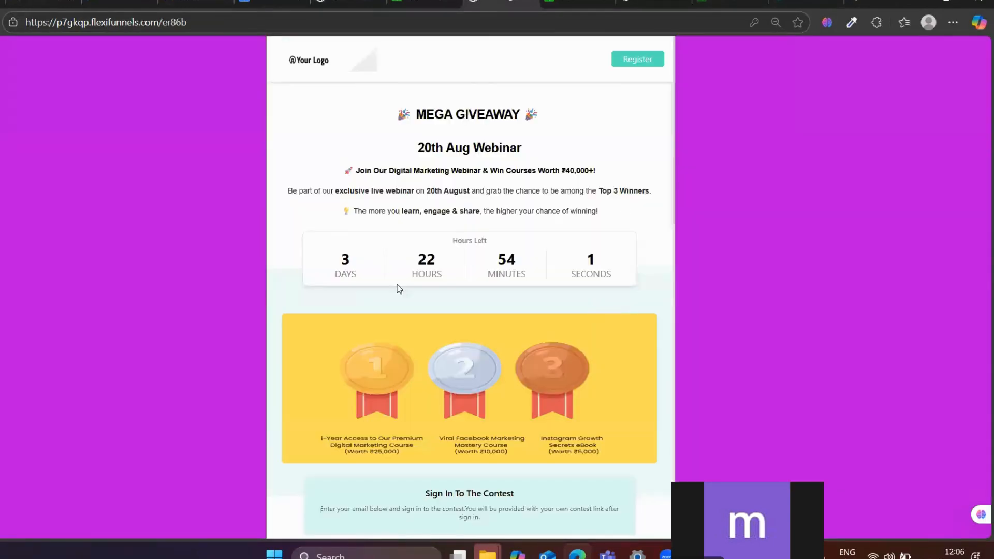
pyautogui.scroll(-10, 460, 321)
pyautogui.scroll(10, 464, 304)
pyautogui.scroll(-12, 462, 171)
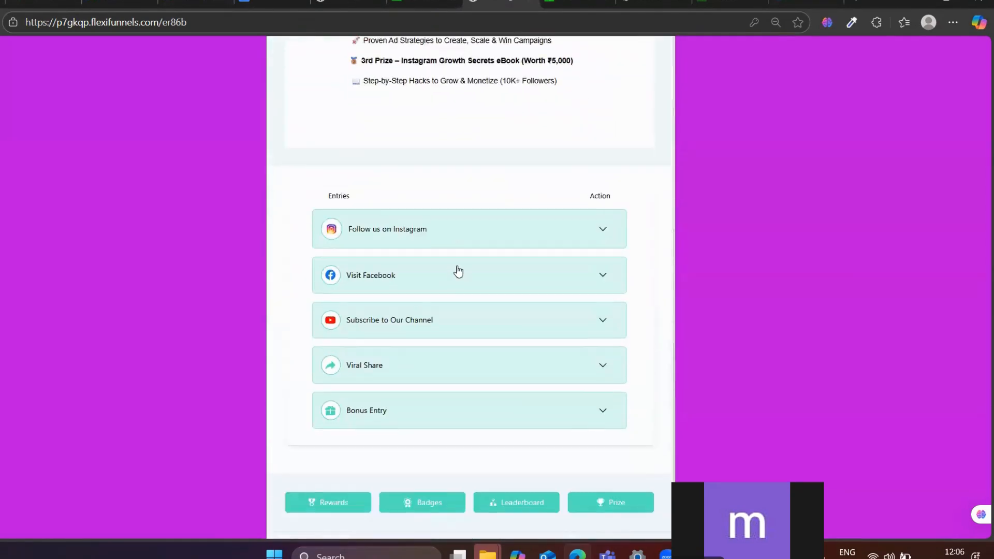
pyautogui.scroll(12, 459, 270)
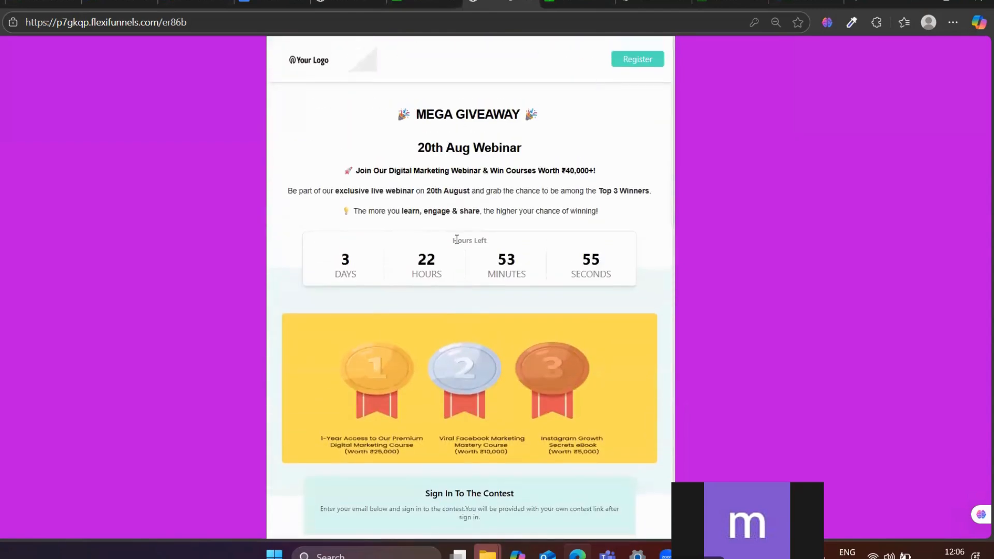
pyautogui.scroll(-6, 456, 230)
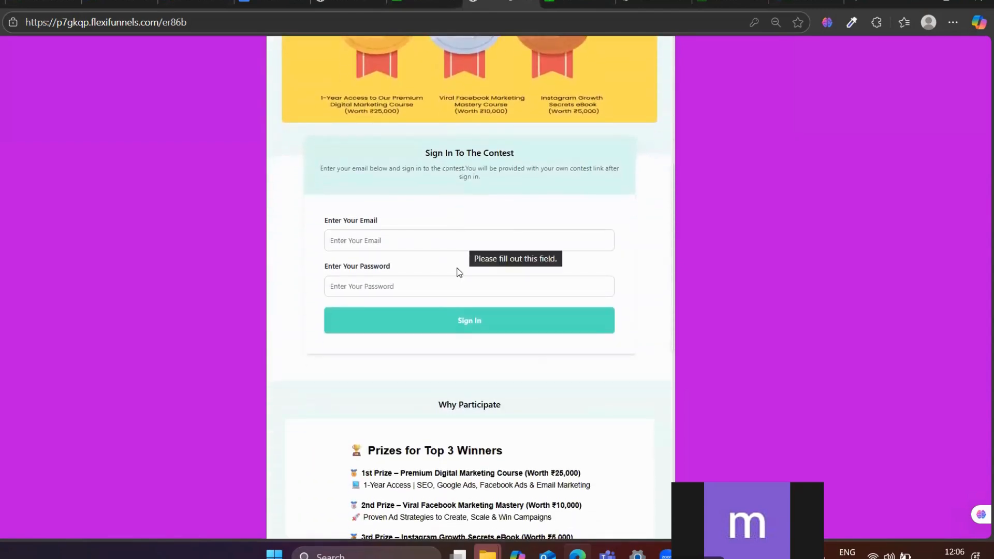
pyautogui.scroll(5, 458, 272)
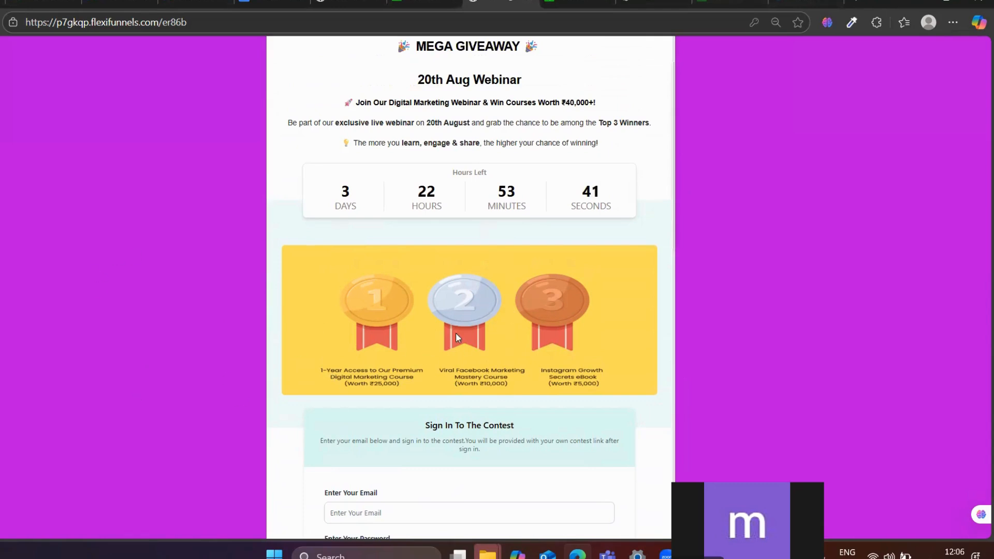
pyautogui.scroll(-5, 405, 322)
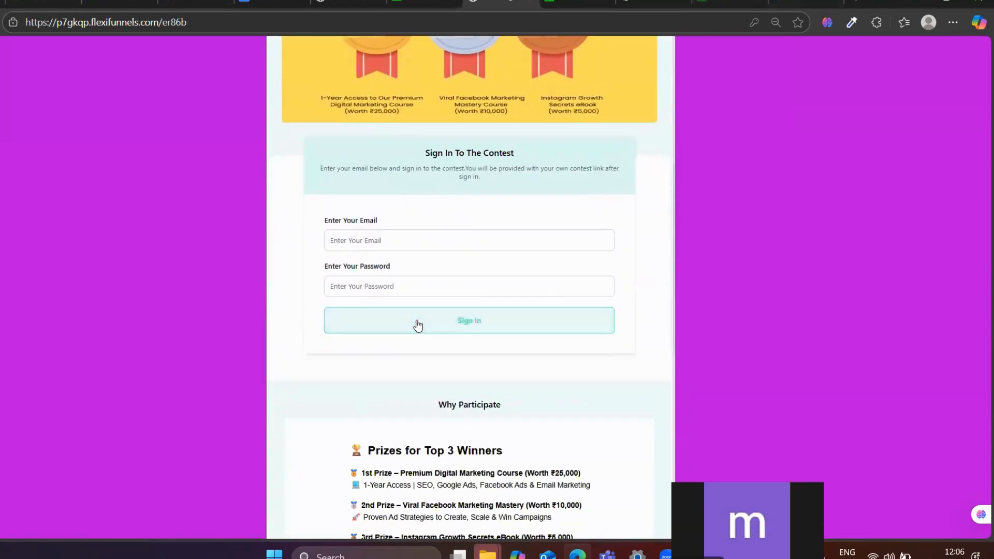
pyautogui.scroll(-5, 416, 324)
pyautogui.scroll(11, 416, 324)
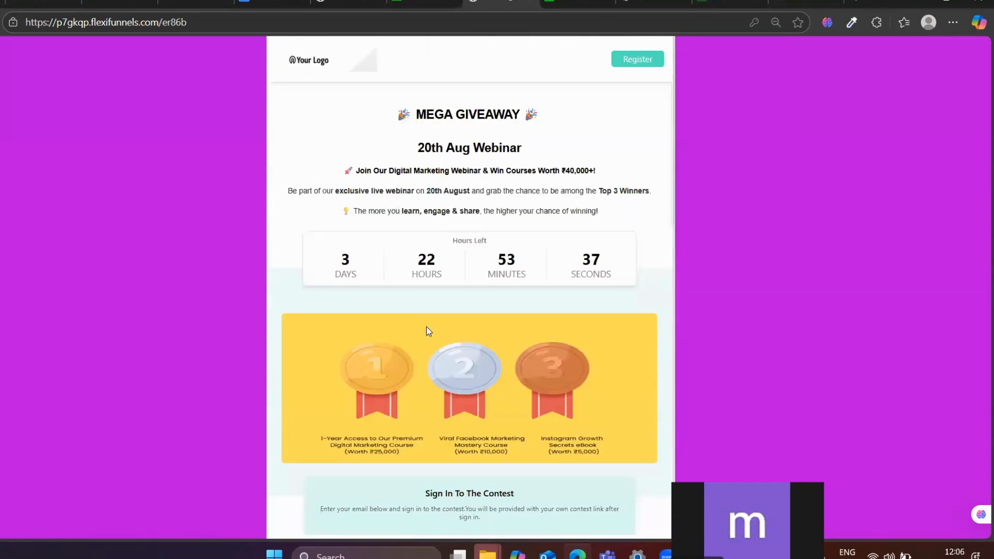
pyautogui.scroll(-5, 428, 328)
# Switch to the other Gmail inbox and copy the signed-in account's email address from its account details
pyautogui.click(43, 2)
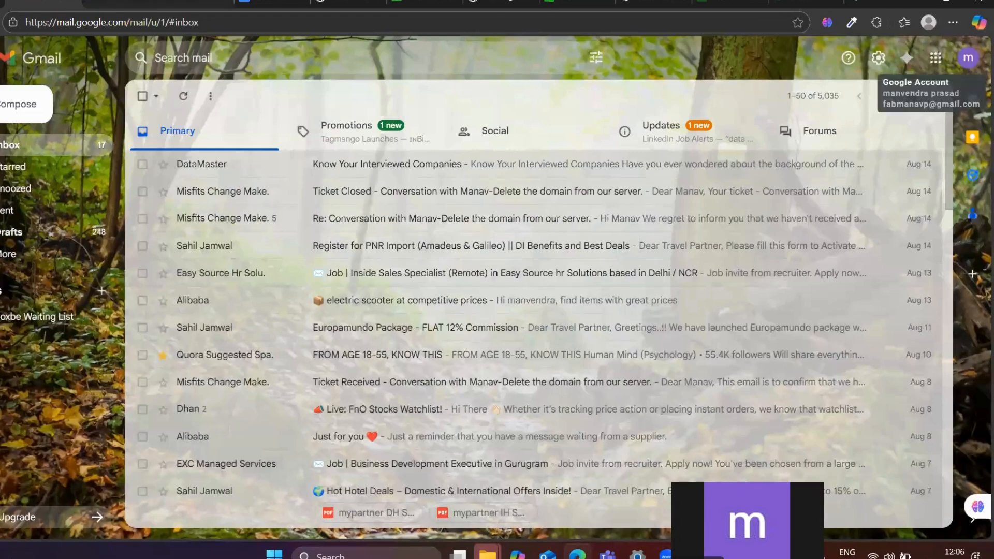
pyautogui.hotkey('ctrl', 'Tab')
pyautogui.click(968, 58)
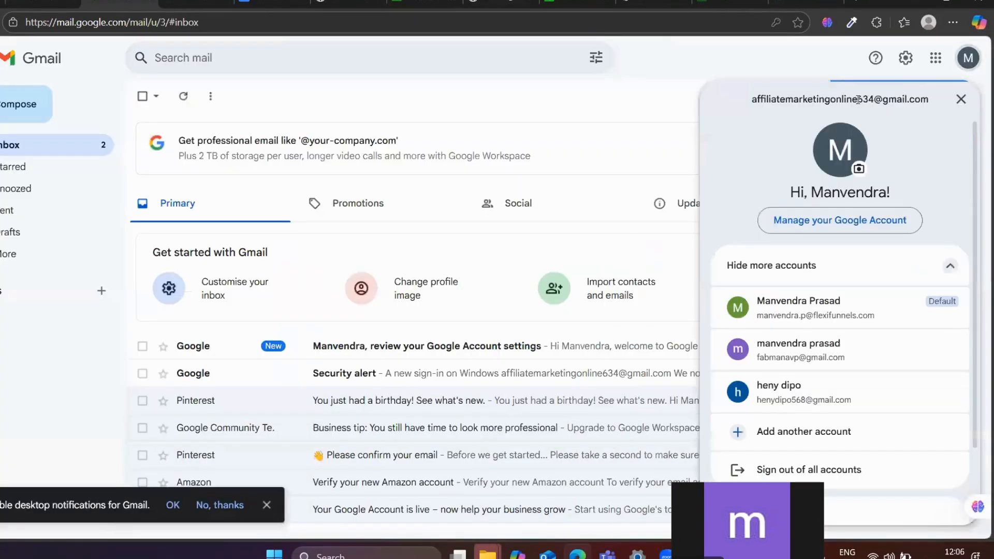
pyautogui.tripleClick(858, 99)
pyautogui.hotkey('ctrl', 'c')
# Return to the public contest page and fill the sign-in form's email and password fields, using the copied email address
pyautogui.click(425, 2)
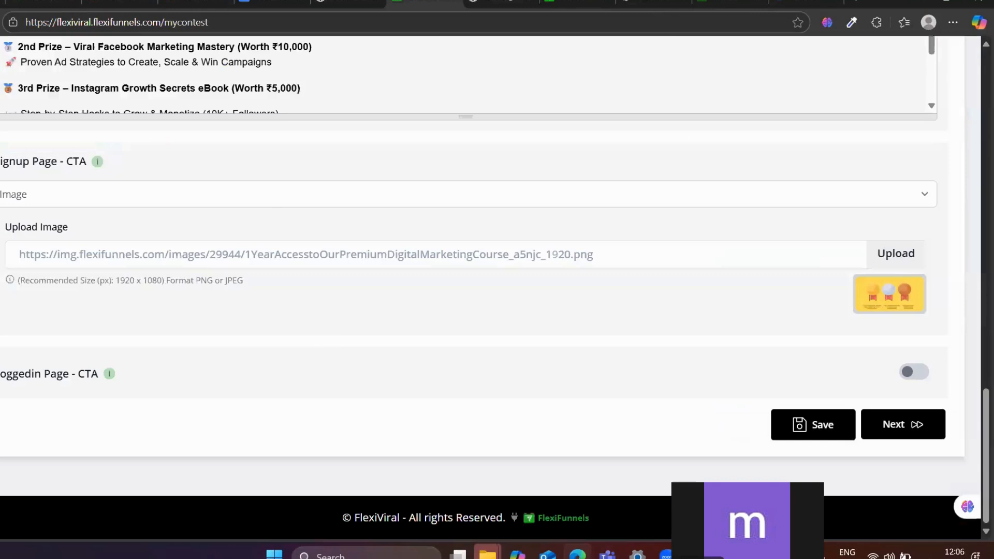
pyautogui.click(487, 3)
pyautogui.click(390, 313)
pyautogui.hotkey('ctrl', 'v')
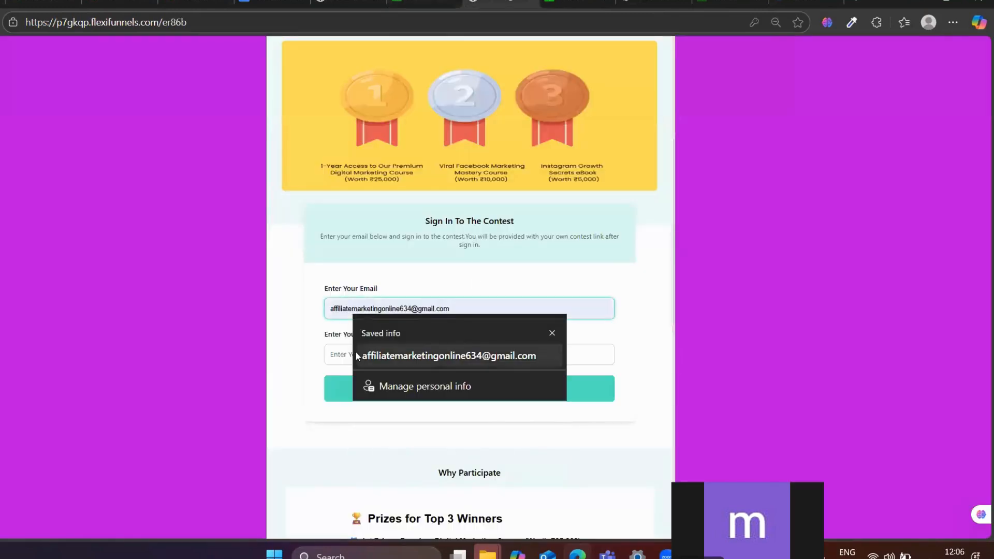
pyautogui.click(338, 348)
pyautogui.click(494, 440)
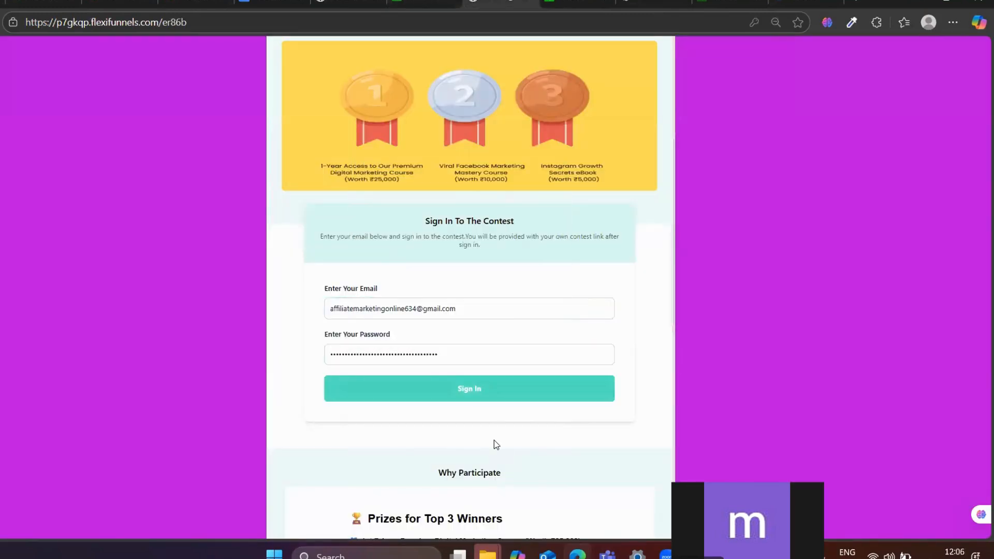
# Switch the public contest page to its registration form with the name and email fields
pyautogui.scroll(5, 458, 357)
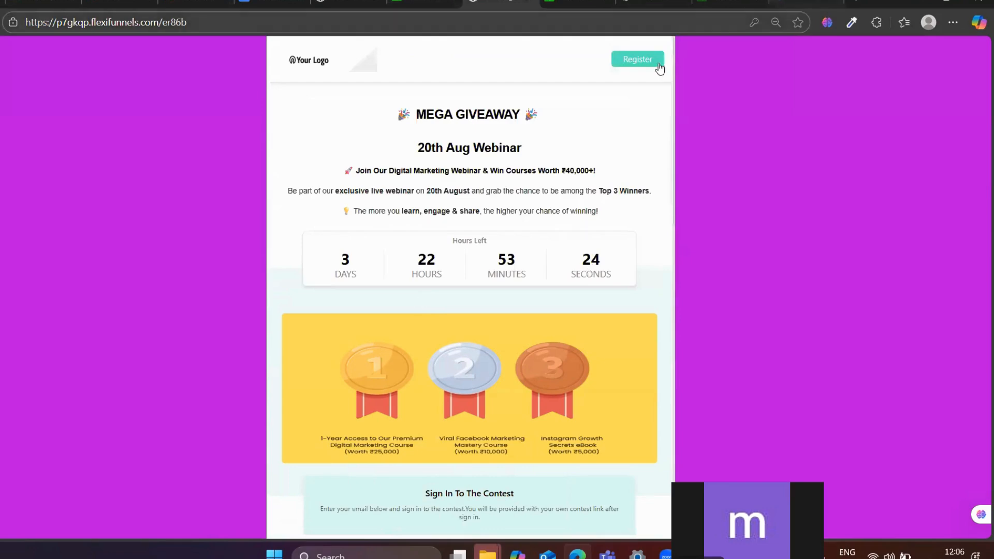
pyautogui.click(627, 60)
pyautogui.scroll(-5, 486, 271)
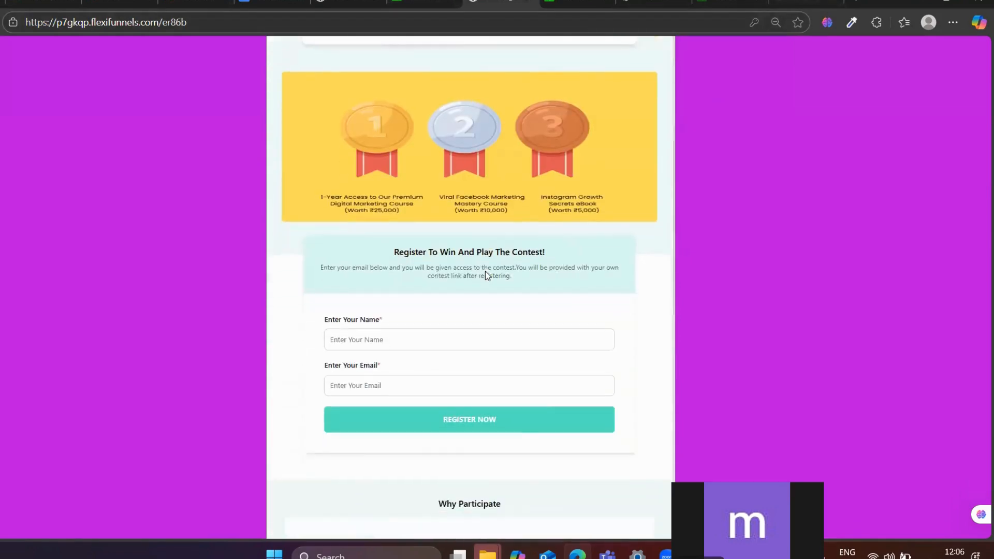
# Register on the contest page with the participant's full name and the copied email address, declining to save the password
pyautogui.click(403, 280)
pyautogui.hotkey('ctrl', 'v')
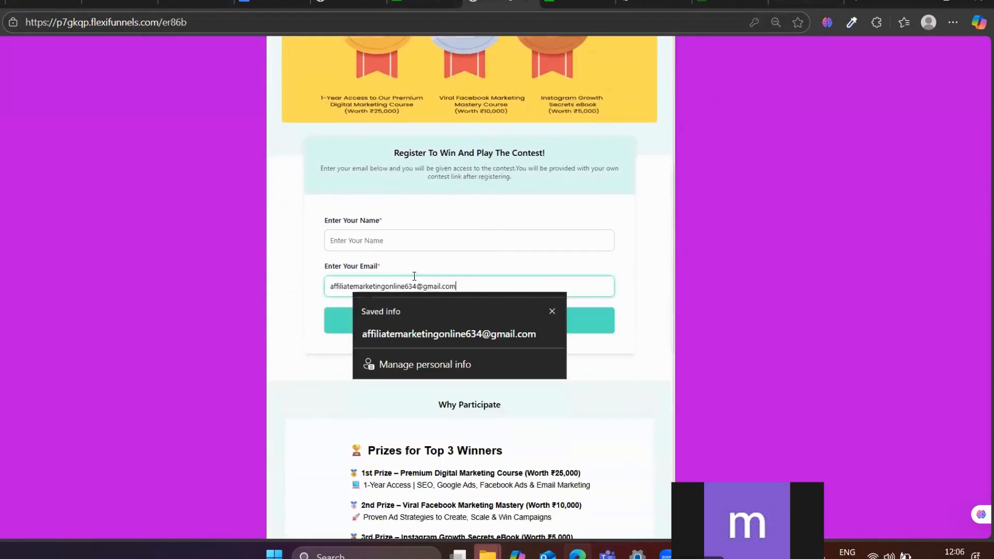
pyautogui.click(386, 240)
pyautogui.click(393, 287)
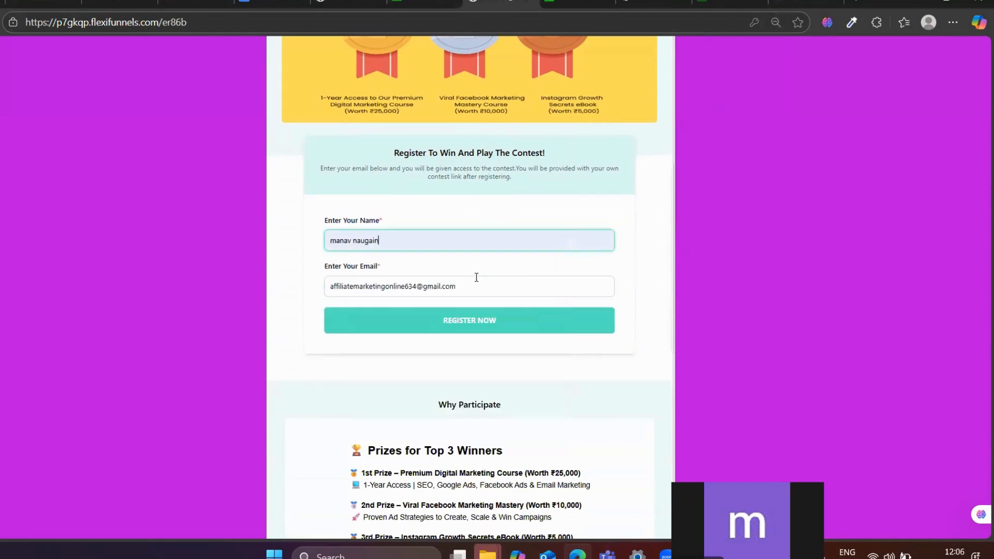
pyautogui.click(475, 326)
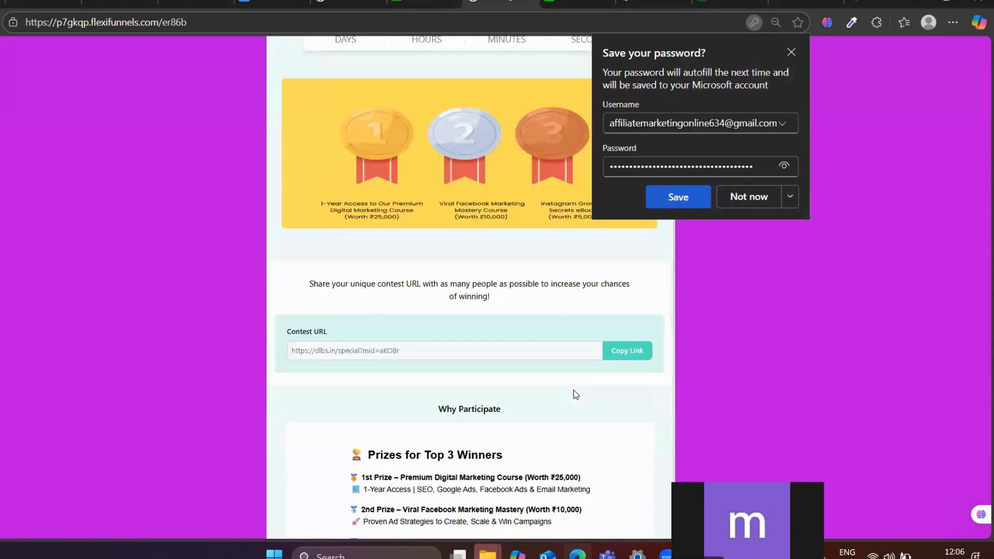
pyautogui.click(791, 52)
# Review the participant dashboard's score cards, countdown and prizes, and copy the unique contest URL
pyautogui.scroll(-3, 395, 295)
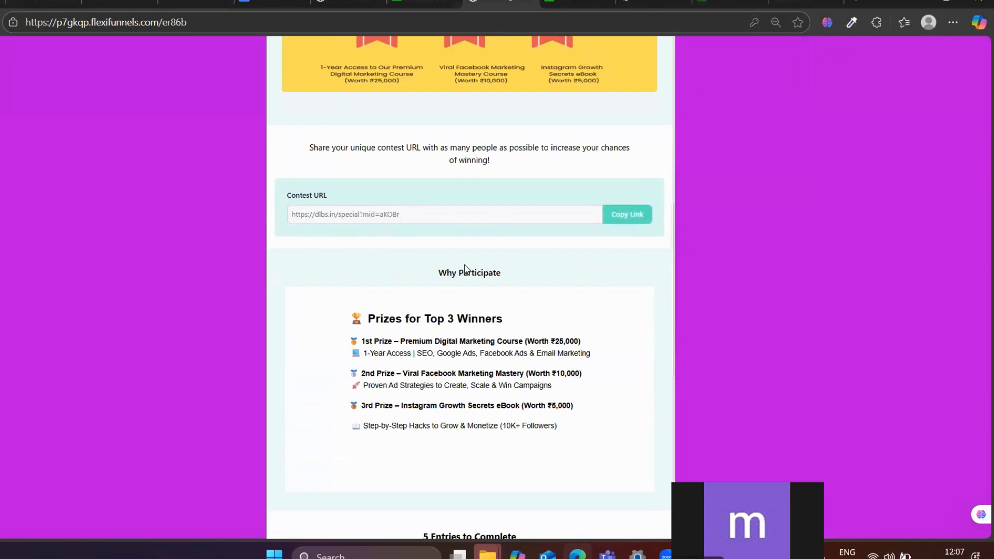
pyautogui.scroll(4, 472, 300)
pyautogui.scroll(5, 472, 300)
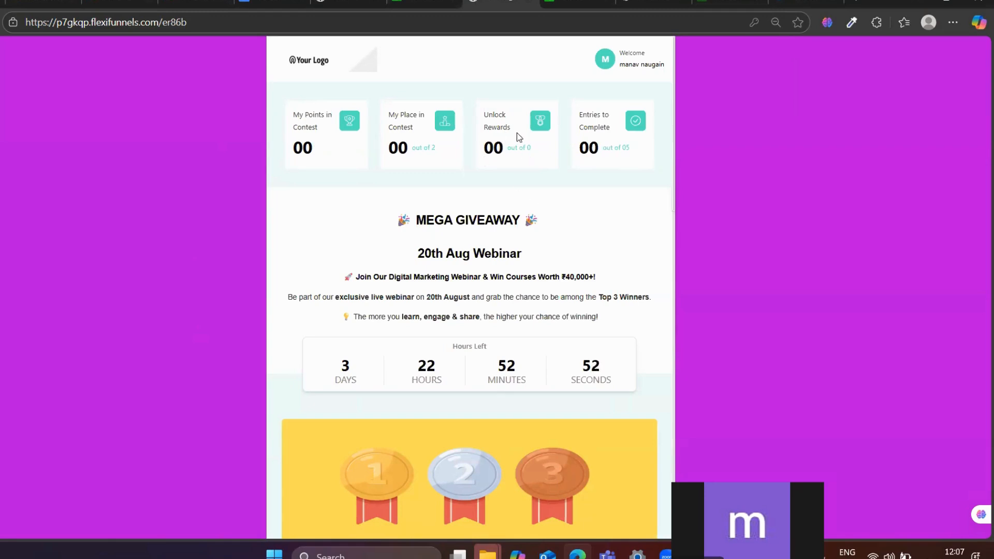
pyautogui.scroll(-3, 435, 254)
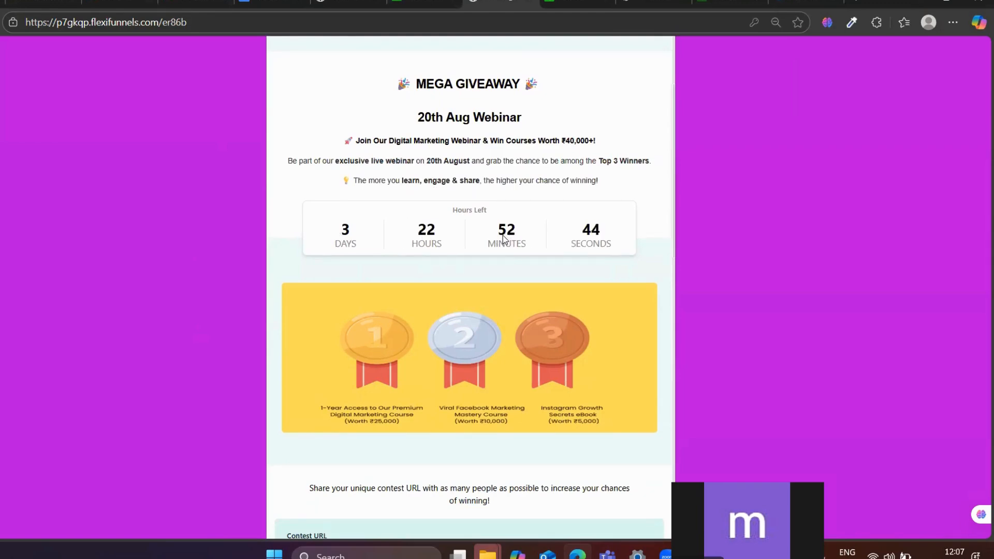
pyautogui.scroll(-6, 502, 236)
pyautogui.scroll(3, 502, 236)
pyautogui.scroll(-3, 501, 235)
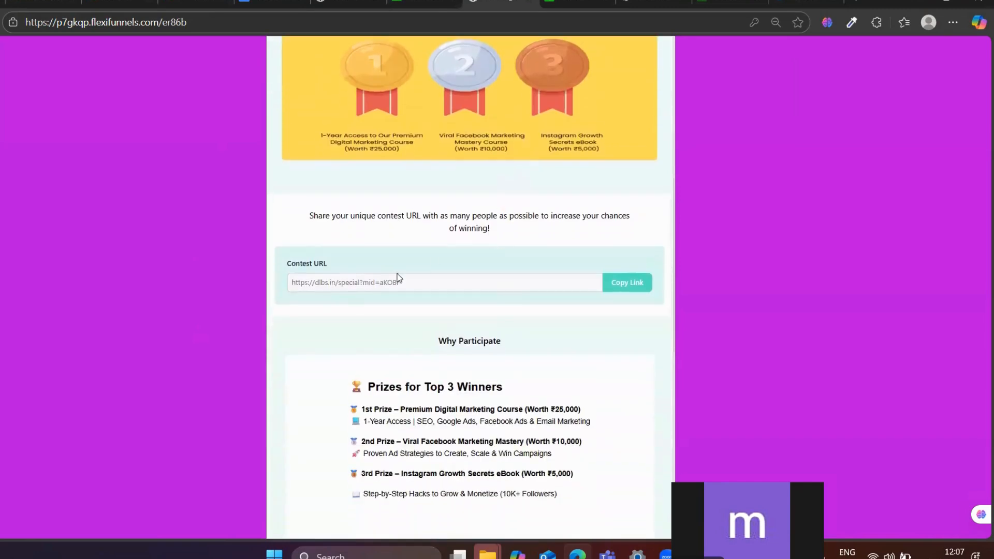
pyautogui.click(628, 291)
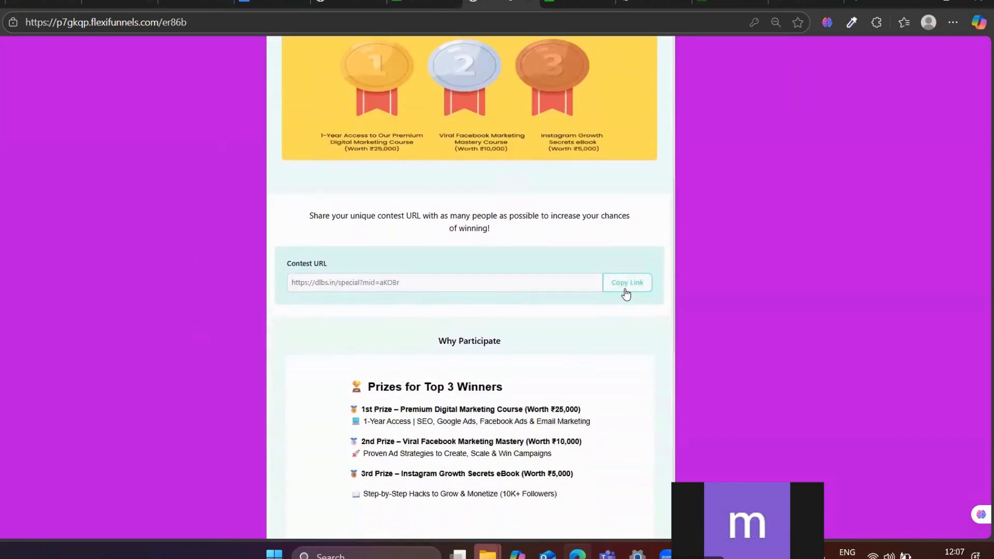
# Check the points configured for the Follow us on Instagram entry in the contest's entry settings, closing it without changes
pyautogui.scroll(8, 465, 337)
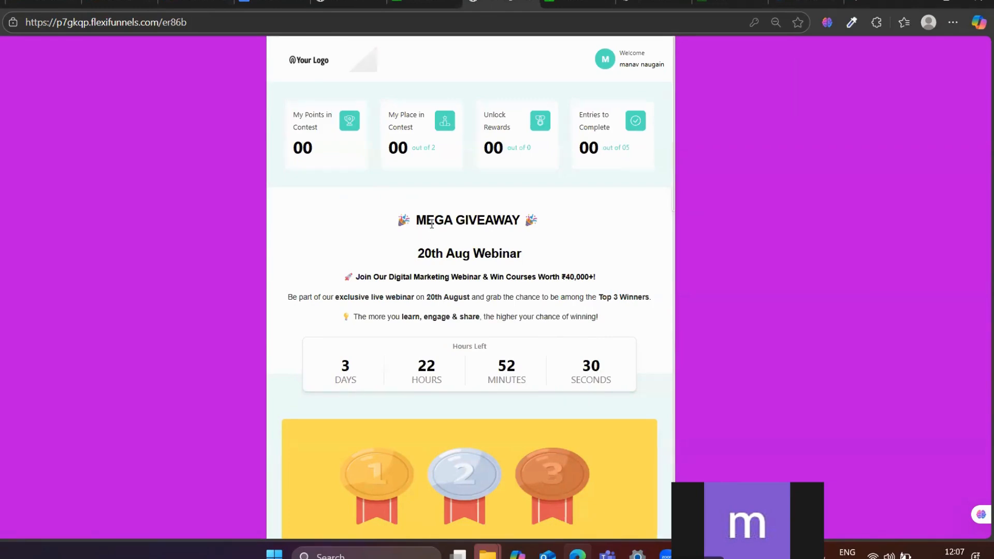
pyautogui.scroll(-10, 430, 234)
pyautogui.scroll(-5, 431, 223)
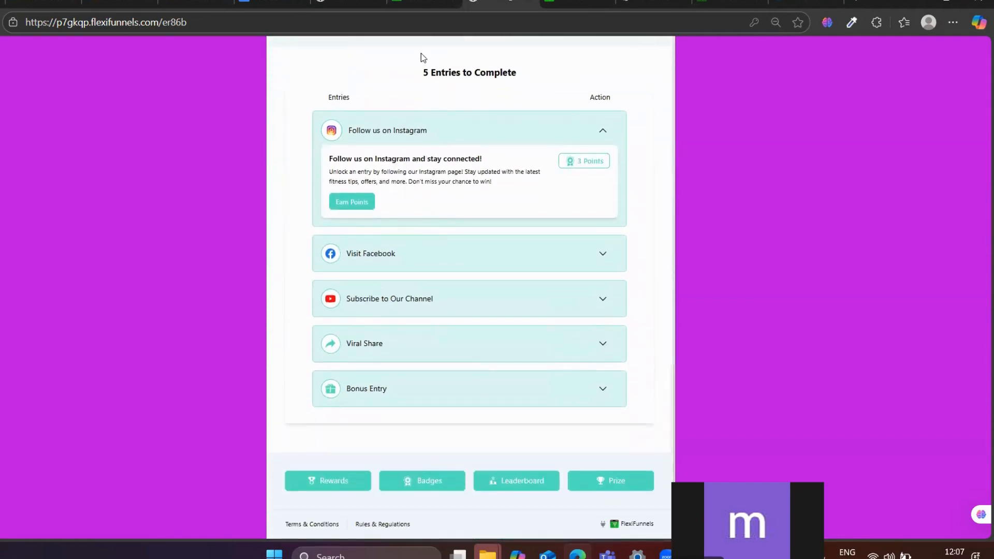
pyautogui.click(400, 13)
pyautogui.scroll(15, 222, 193)
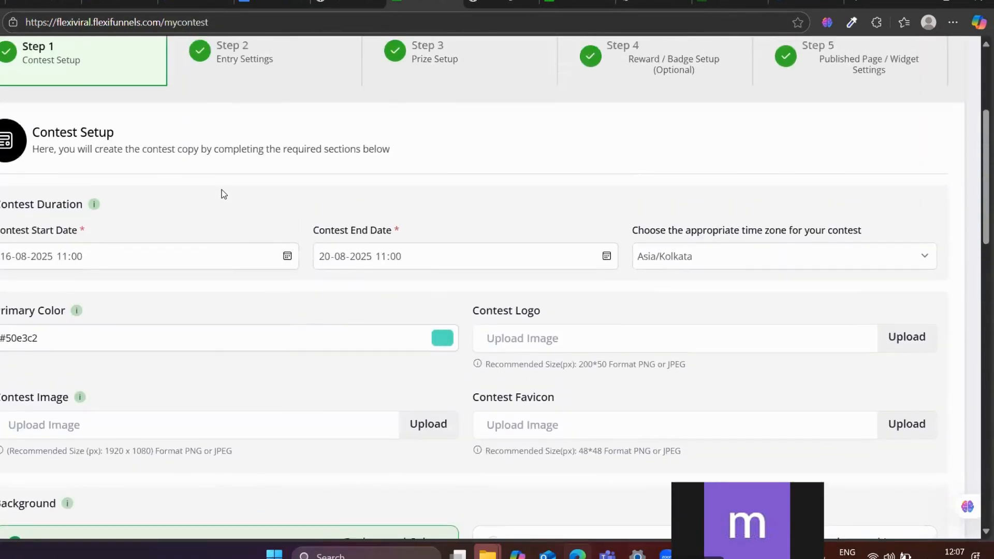
pyautogui.scroll(2, 224, 194)
pyautogui.click(233, 191)
pyautogui.scroll(-4, 207, 259)
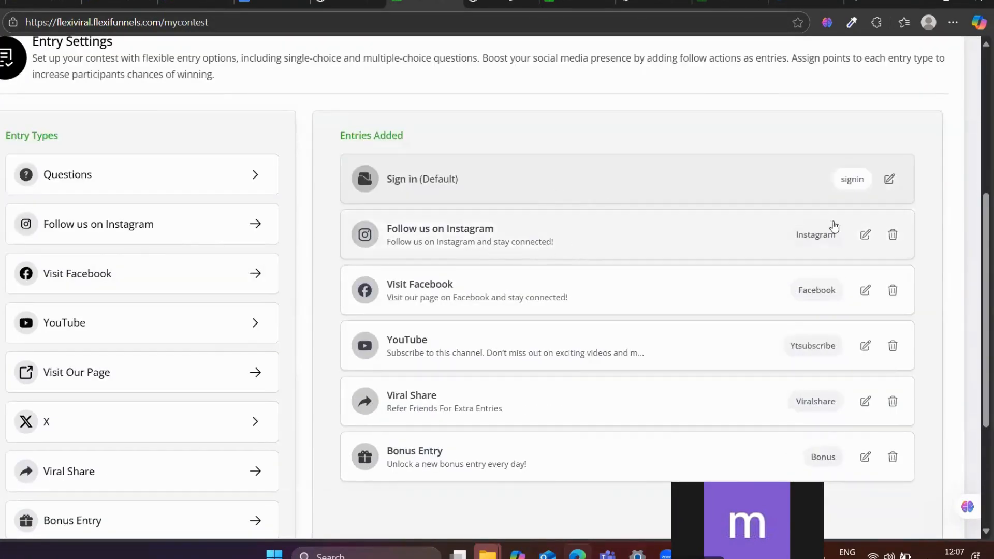
pyautogui.click(866, 235)
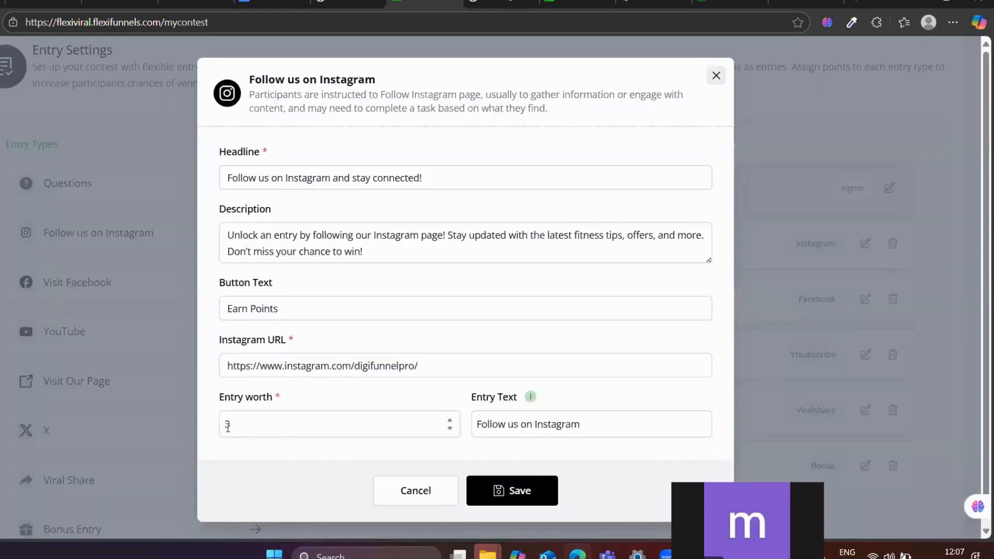
pyautogui.click(715, 75)
# Return to the public contest page and expand the Facebook, YouTube and Instagram entries to compare their points with the participant's score cards
pyautogui.click(578, 2)
pyautogui.hotkey('ctrl', 'shift', 'Tab')
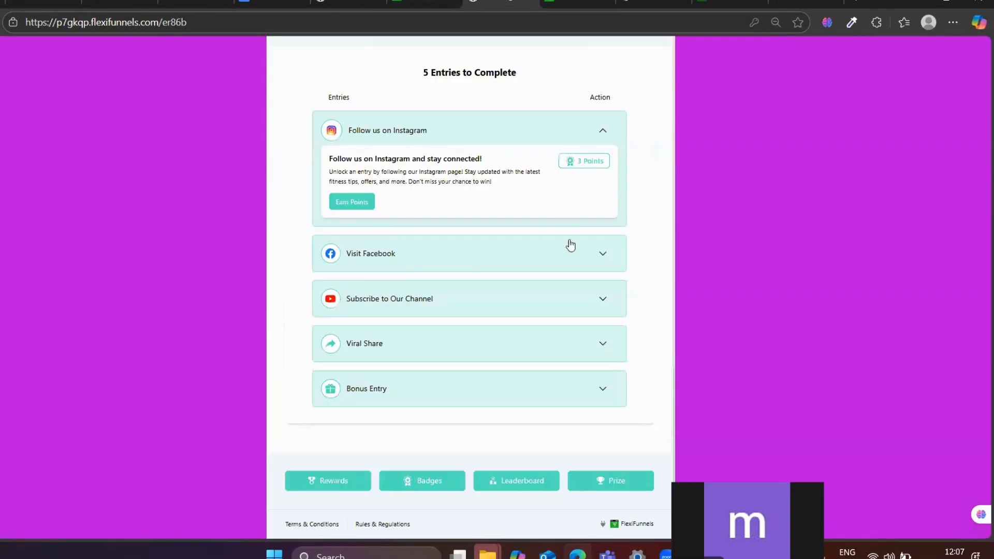
pyautogui.click(600, 255)
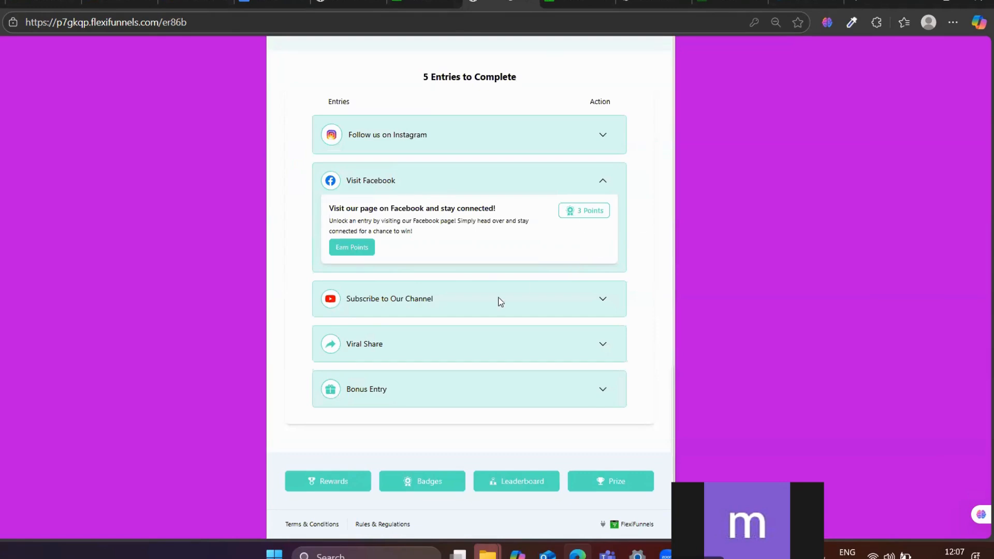
pyautogui.click(592, 303)
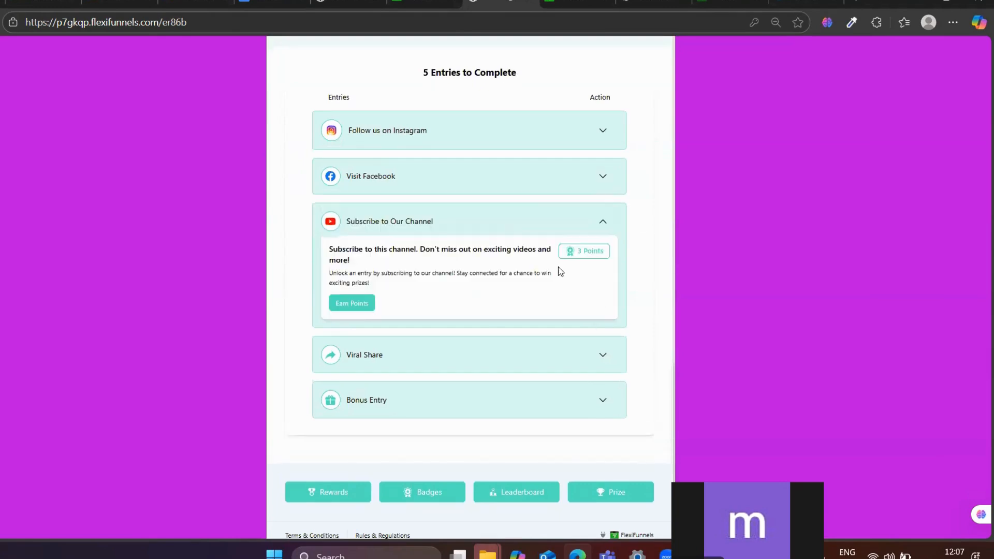
pyautogui.scroll(1, 378, 228)
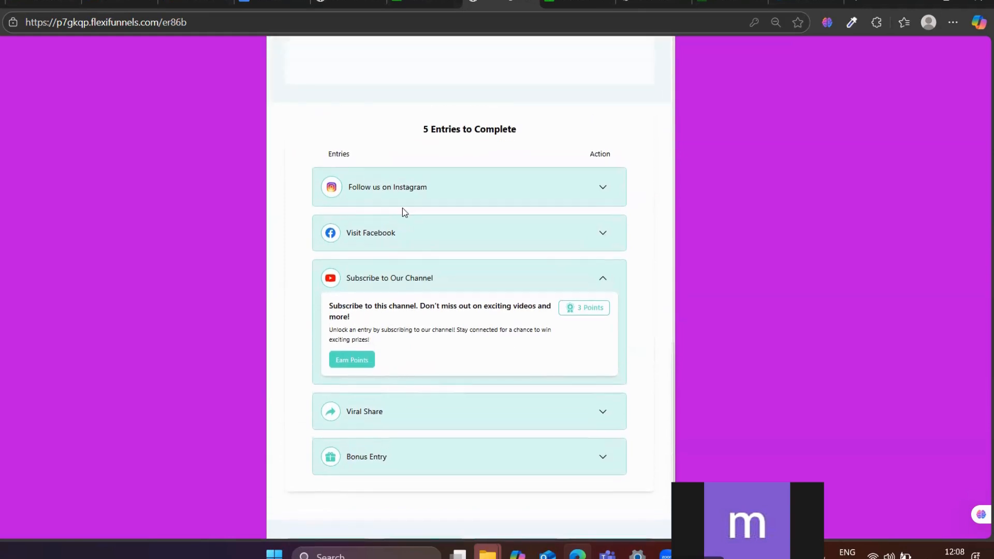
pyautogui.click(380, 237)
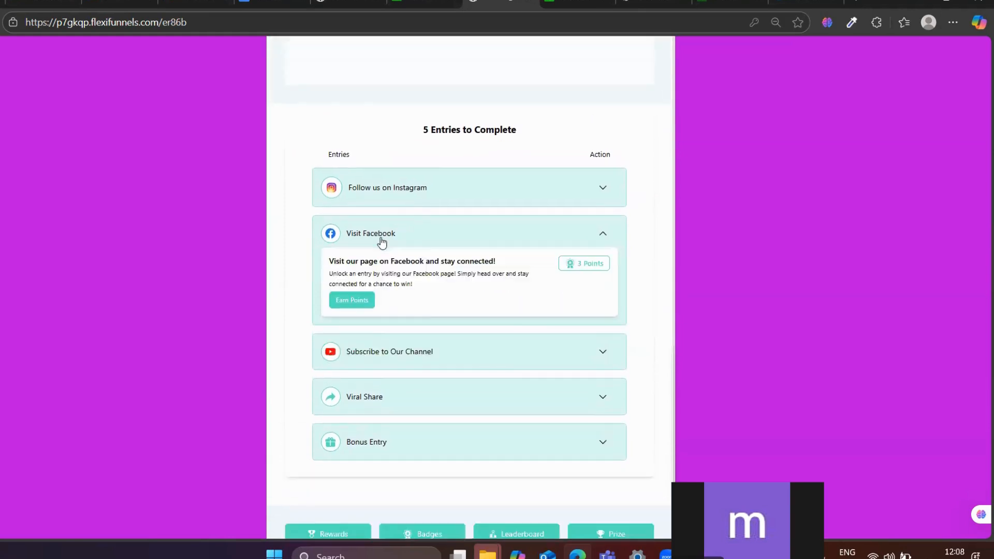
pyautogui.click(452, 191)
pyautogui.scroll(-1, 595, 222)
pyautogui.scroll(12, 559, 218)
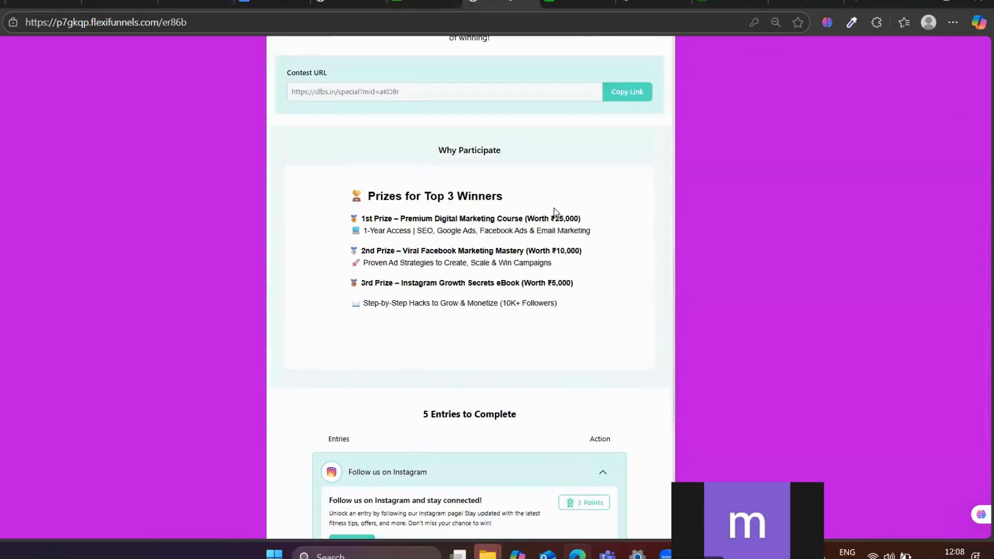
pyautogui.scroll(2, 351, 260)
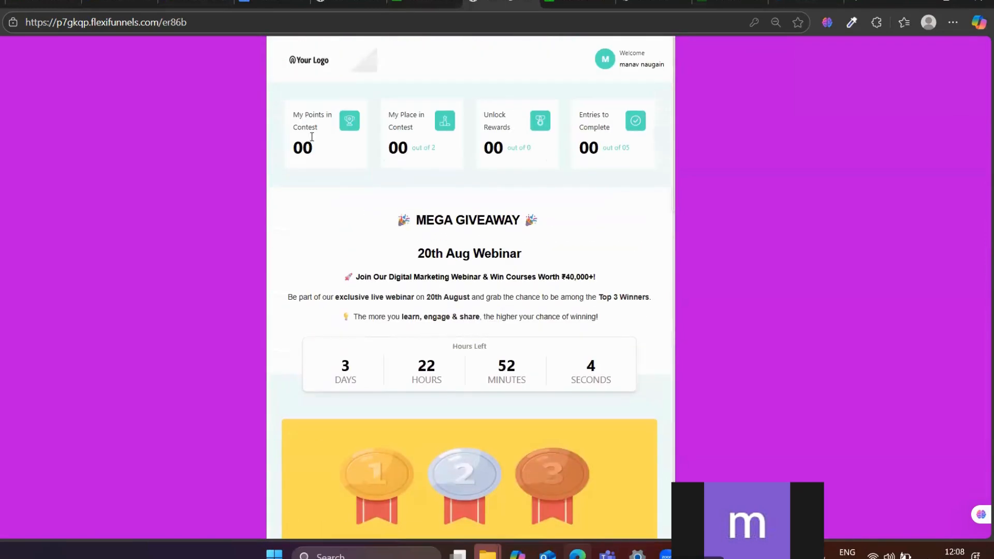
# Expand the Viral Share entry and examine its referral link, points per referral and the rest of the contest page
pyautogui.scroll(-4, 526, 332)
pyautogui.scroll(-12, 526, 332)
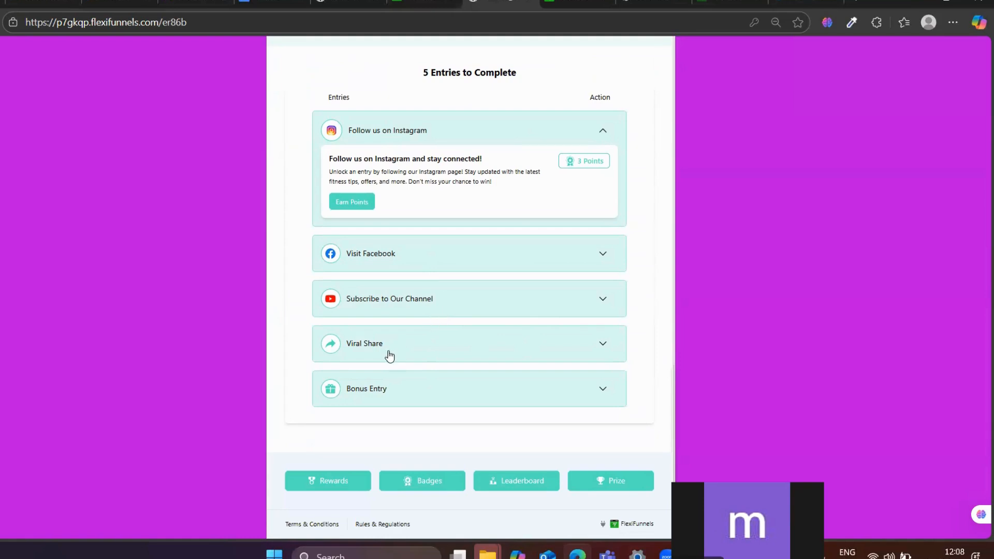
pyautogui.click(421, 353)
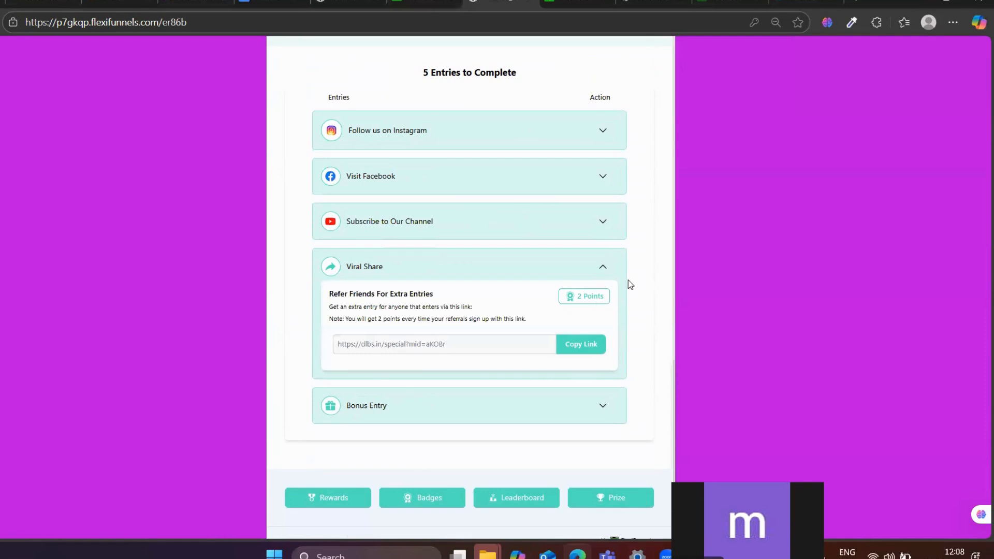
pyautogui.scroll(-1, 558, 414)
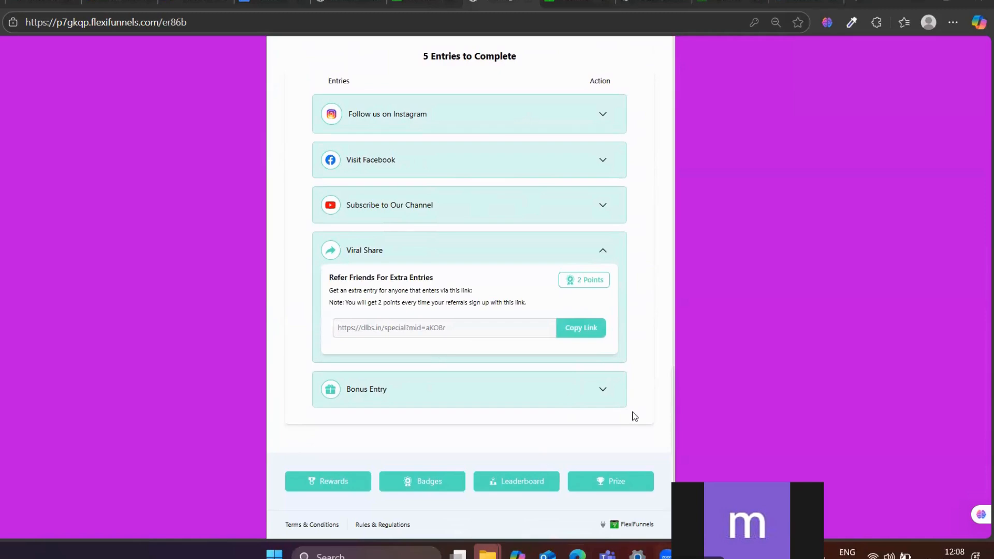
pyautogui.scroll(15, 637, 375)
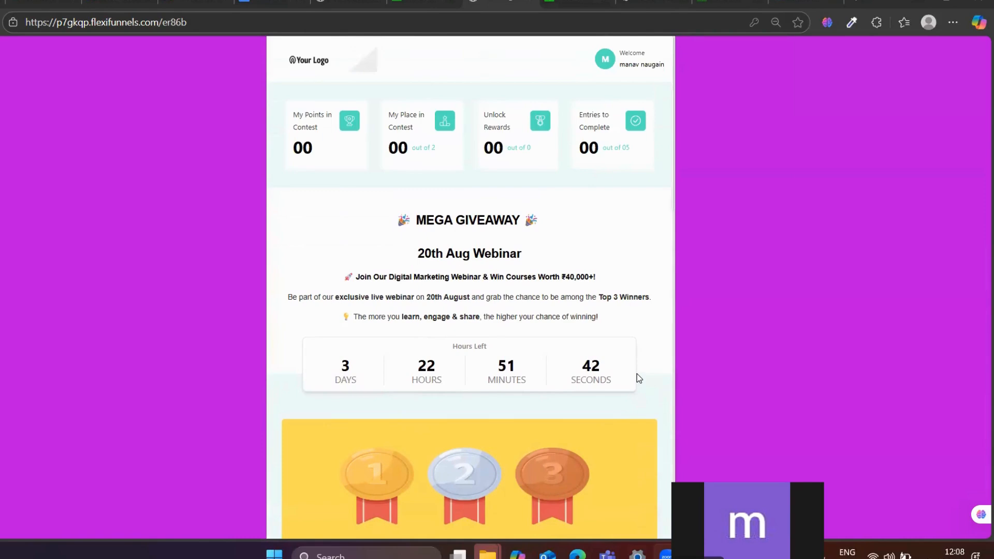
pyautogui.scroll(-8, 637, 374)
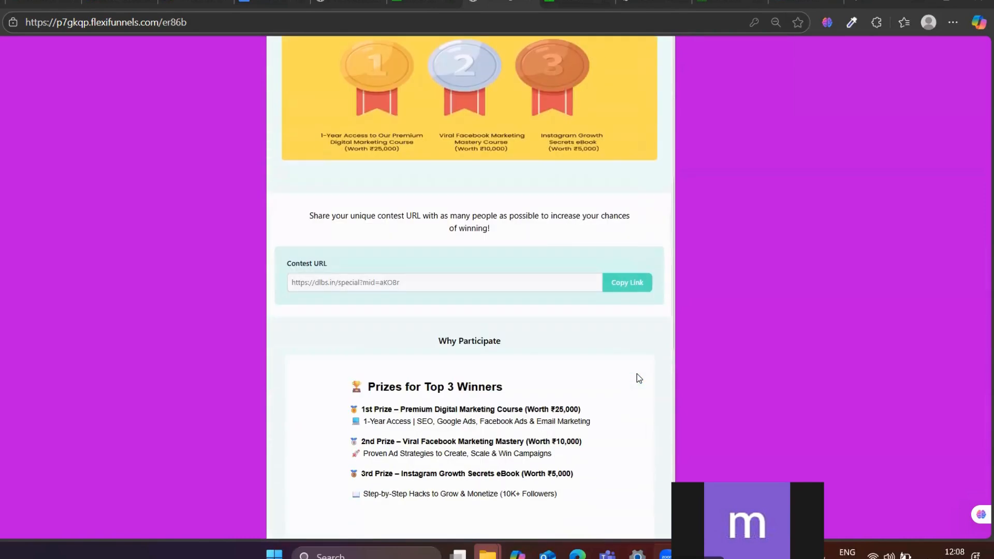
pyautogui.scroll(-10, 637, 377)
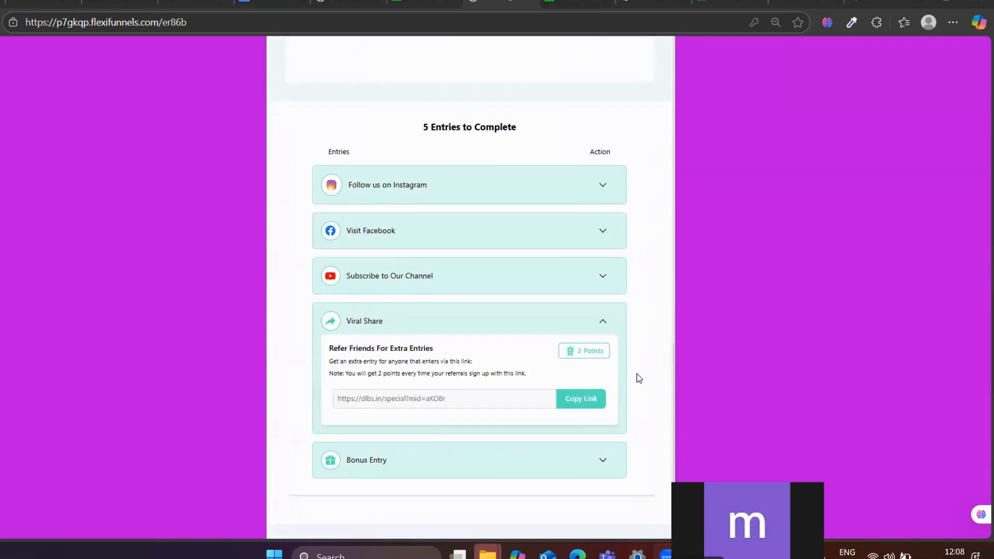
# Return to FlexiViral, review the contest's Published Page / Widget Settings, and visit the linked webinar landing page
pyautogui.click(425, 3)
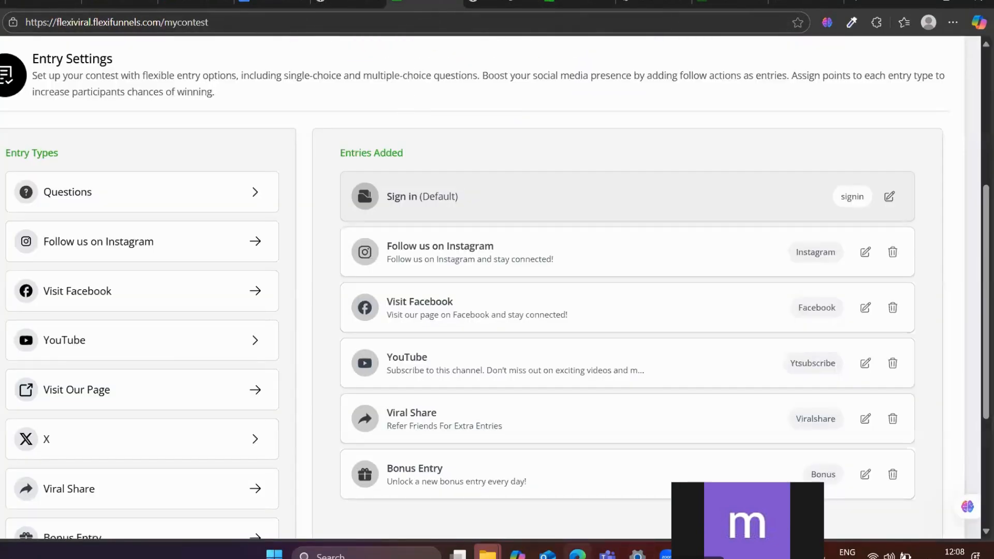
pyautogui.click(502, 3)
pyautogui.click(424, 3)
pyautogui.scroll(-1, 481, 234)
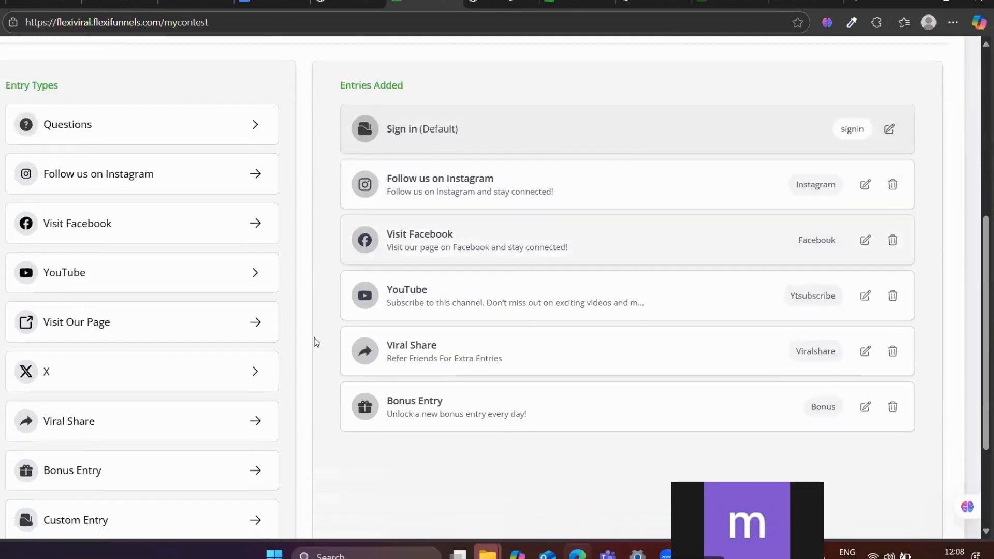
pyautogui.scroll(-2, 317, 342)
pyautogui.scroll(8, 539, 148)
pyautogui.click(837, 263)
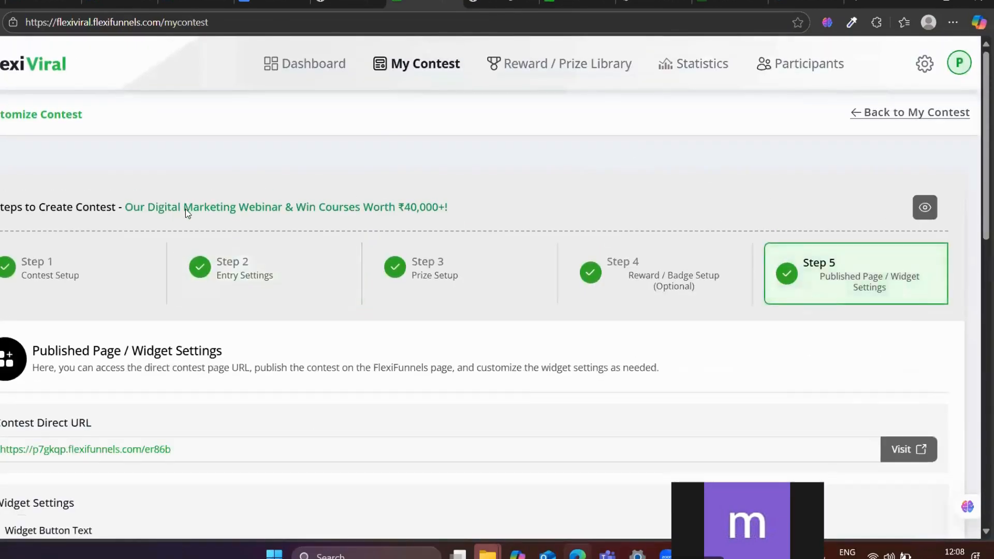
pyautogui.scroll(-14, 186, 209)
pyautogui.scroll(2, 157, 339)
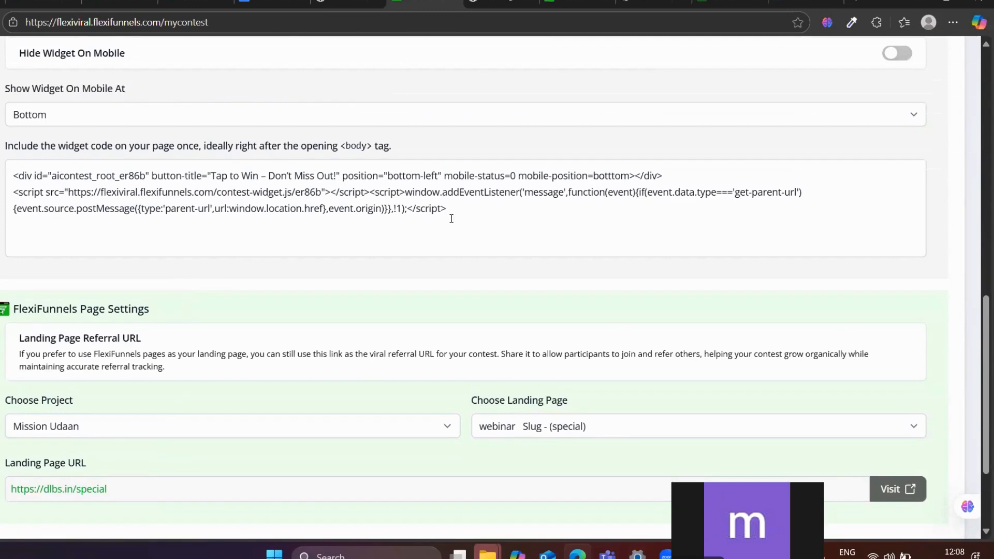
pyautogui.scroll(-2, 424, 352)
pyautogui.click(887, 420)
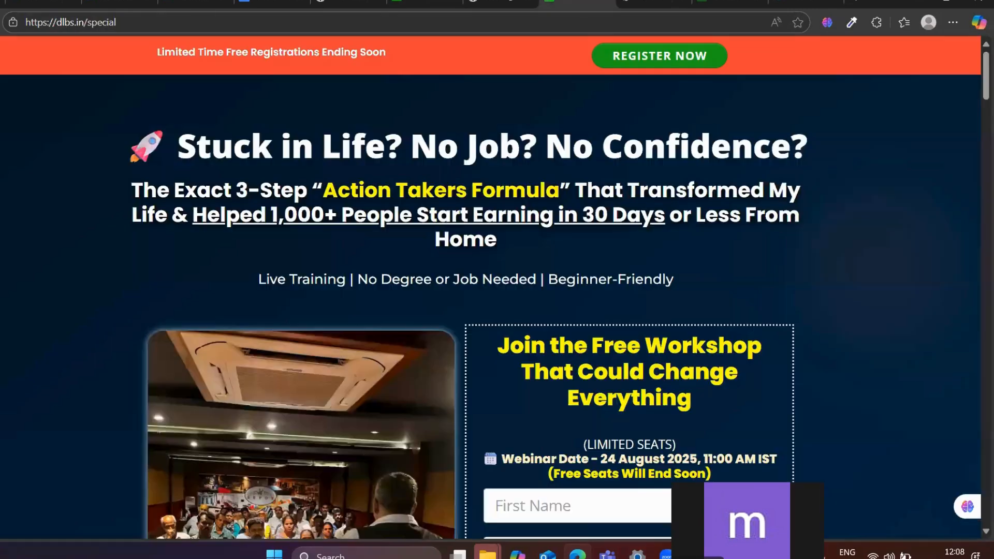
pyautogui.scroll(-10, 692, 296)
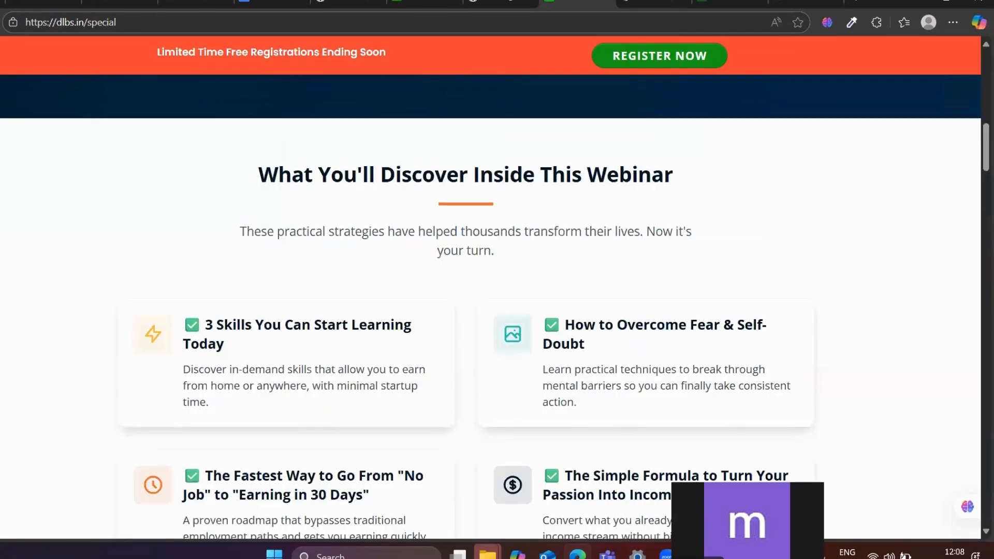
# Highlight the full widget embed code in the contest's published page settings and return to the public contest page
pyautogui.click(508, 2)
pyautogui.click(579, 2)
pyautogui.click(653, 2)
pyautogui.click(579, 2)
pyautogui.click(503, 3)
pyautogui.click(424, 2)
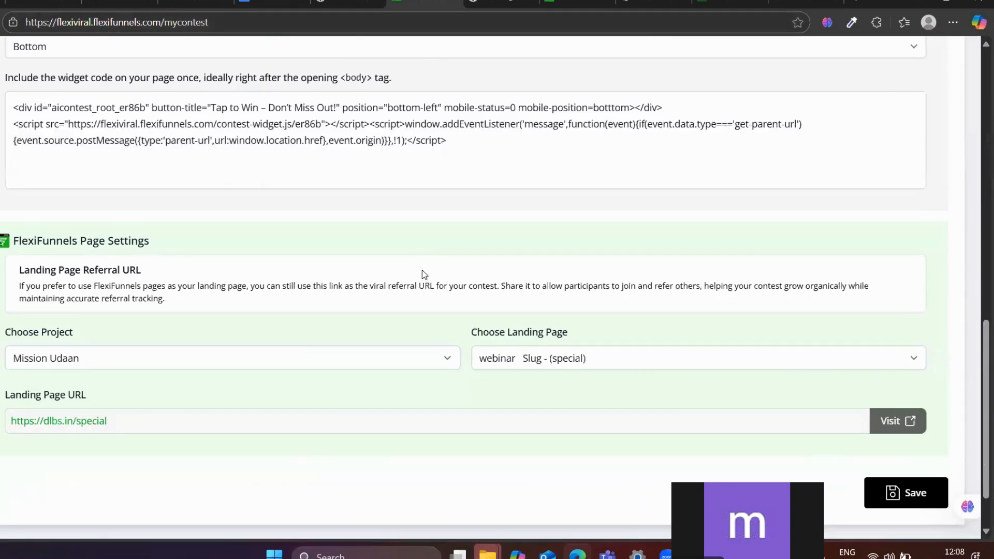
pyautogui.moveTo(449, 146); pyautogui.dragTo(1, 96)
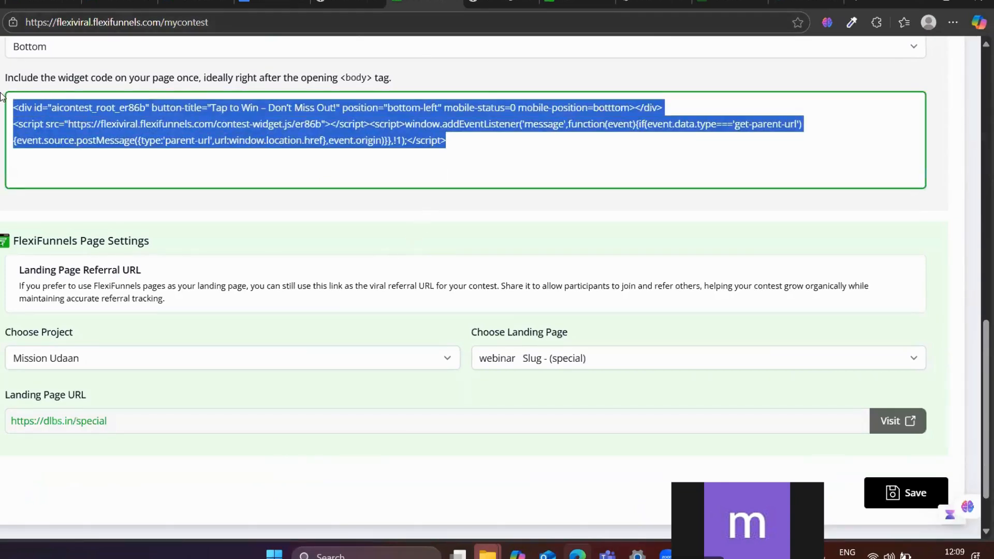
pyautogui.click(504, 2)
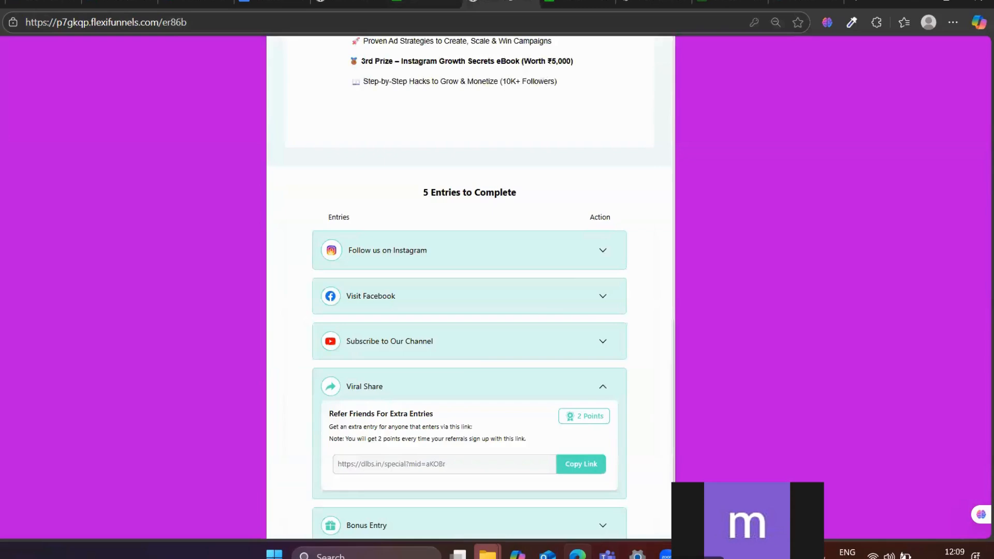
pyautogui.click(425, 2)
pyautogui.click(576, 2)
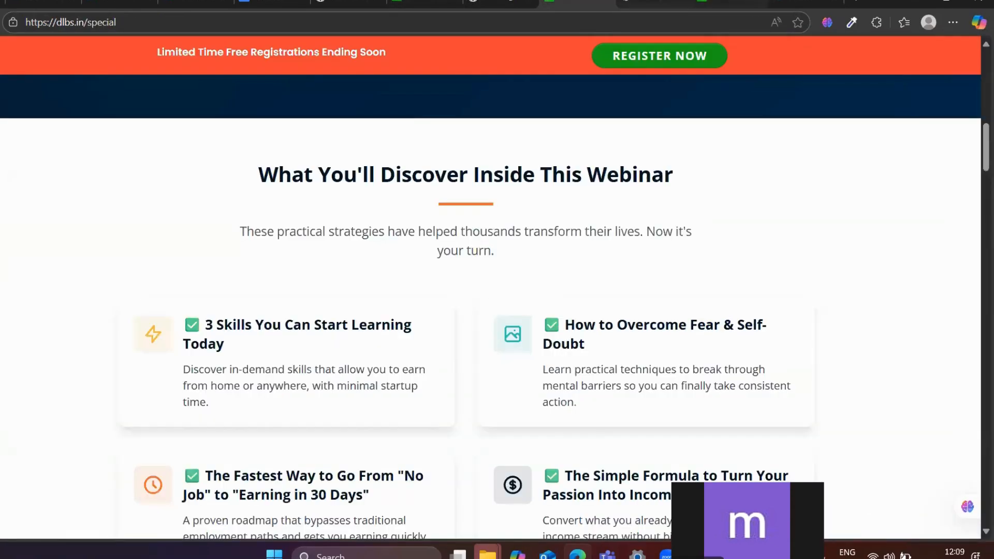
pyautogui.click(729, 2)
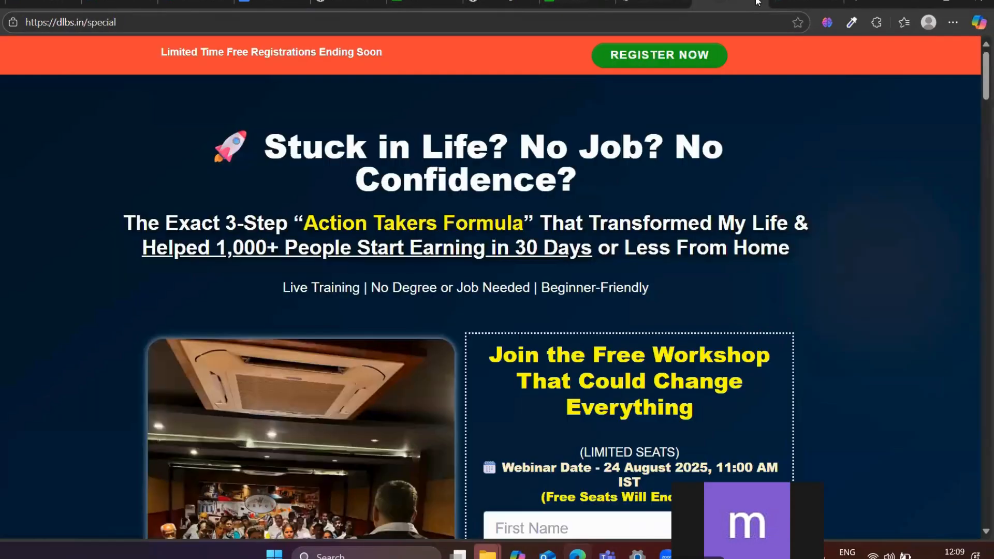
pyautogui.click(757, 1)
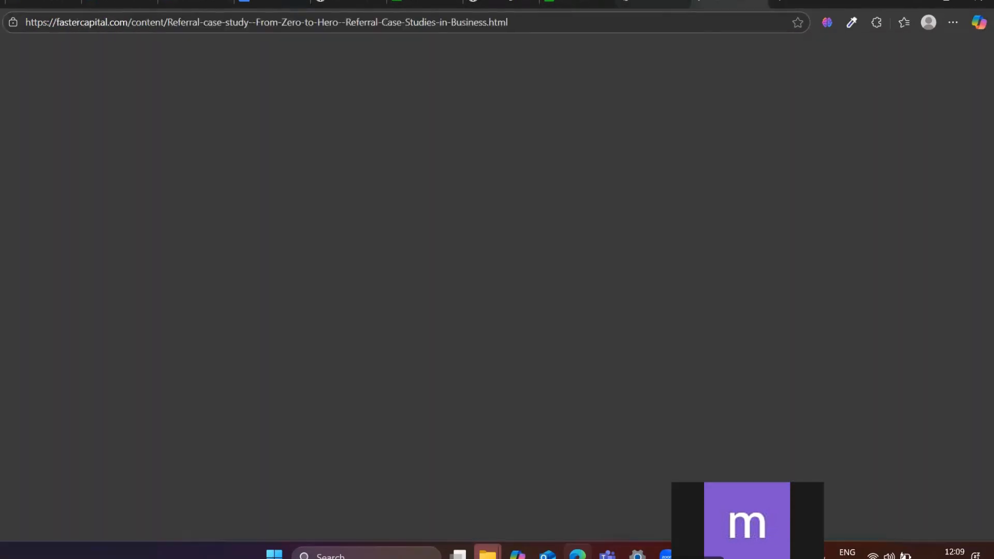
pyautogui.click(572, 2)
pyautogui.click(425, 2)
pyautogui.scroll(1, 377, 157)
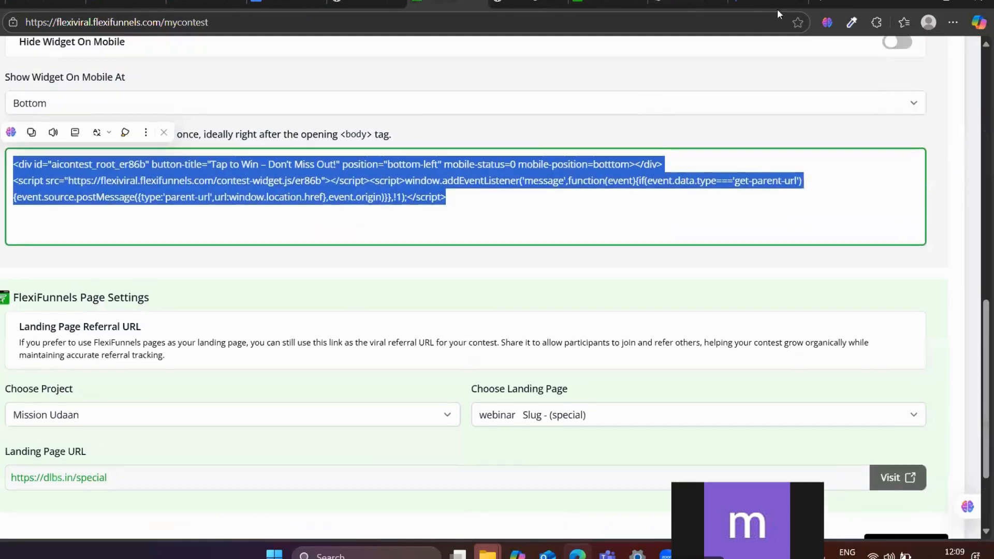
# Go to app.flexifunnels.com/login in a new browser tab and open the Mission Udaan project from the FlexiFunnels projects list
pyautogui.click(852, 1)
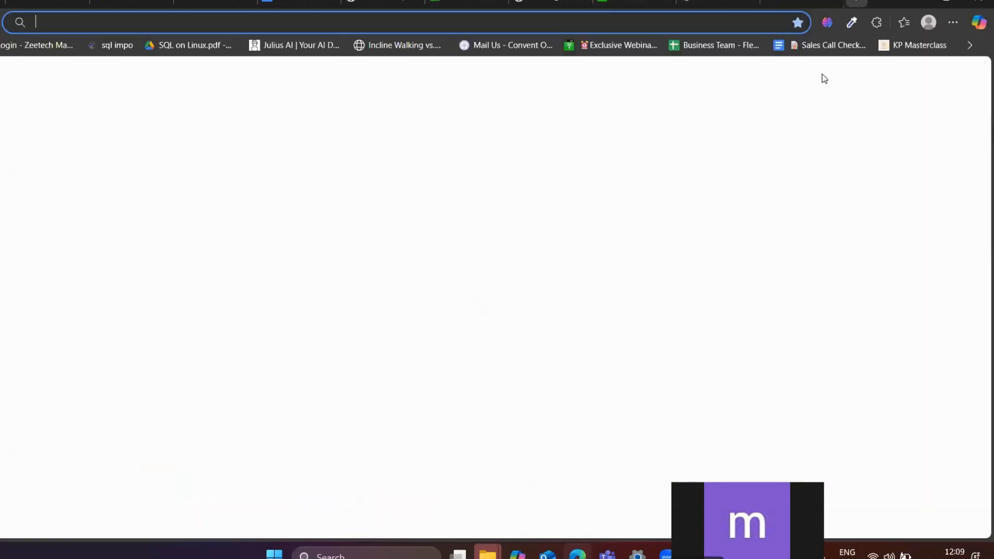
pyautogui.write('app.flexifunnels.com/login')
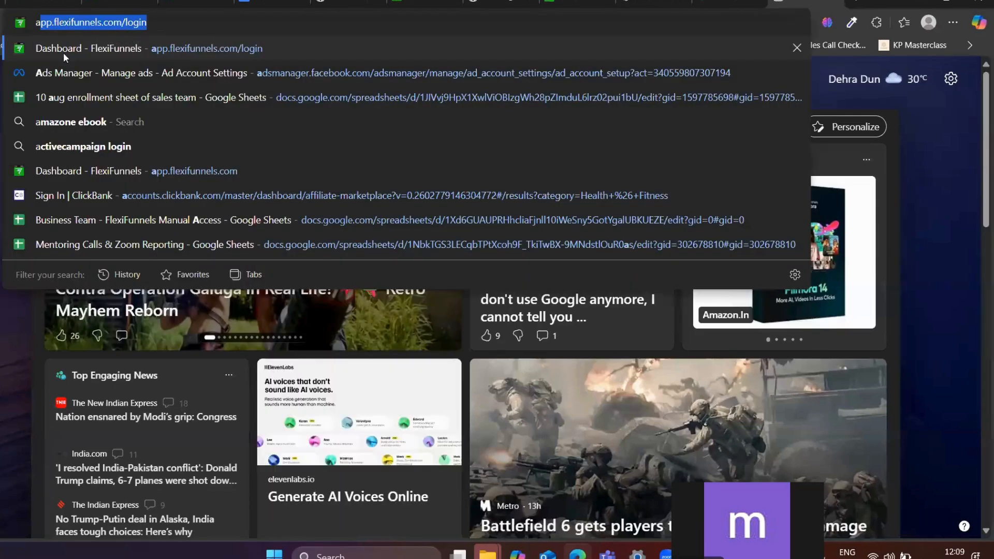
pyautogui.press('Return')
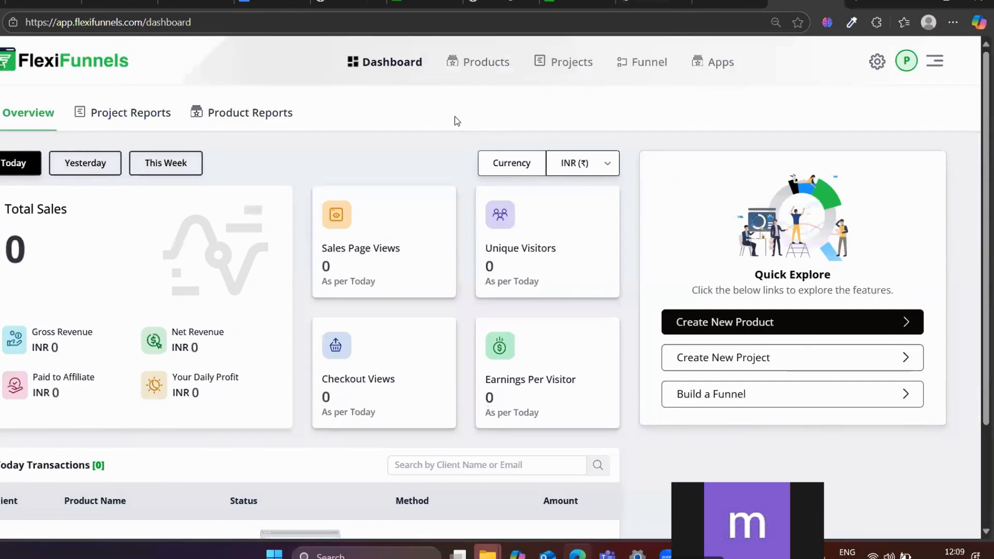
pyautogui.click(552, 64)
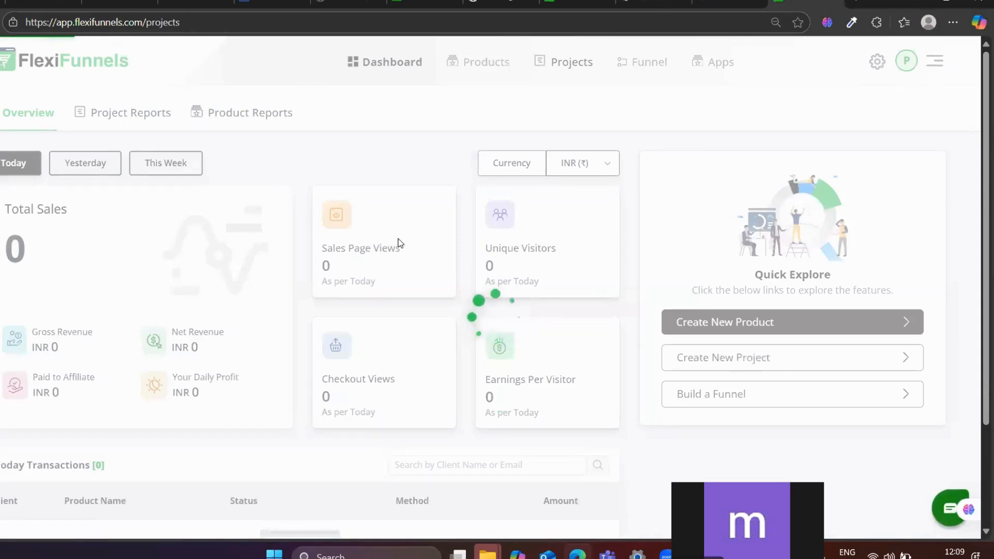
pyautogui.scroll(-2, 510, 288)
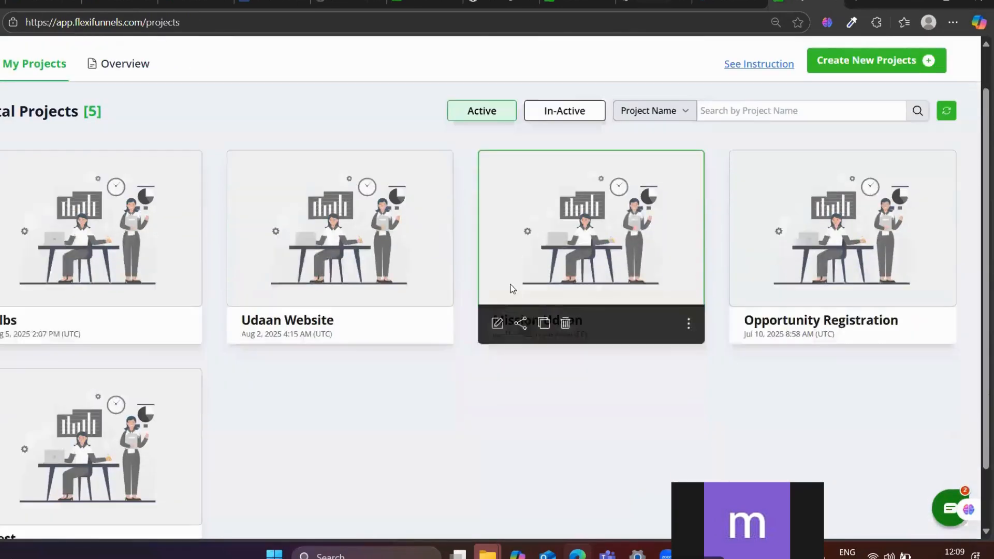
pyautogui.click(497, 303)
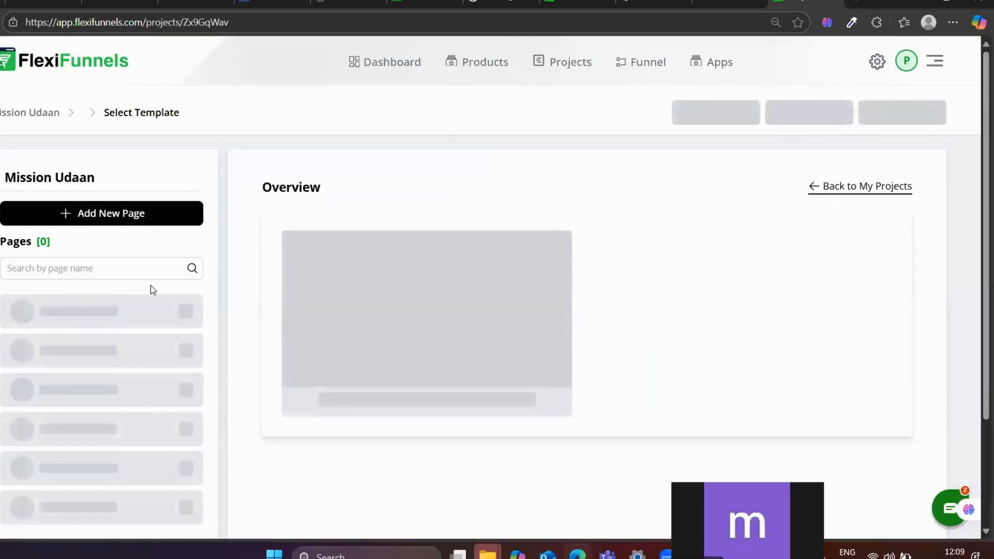
# Select the project's Webinar page and open the General Code section of the project settings
pyautogui.scroll(-3, 74, 372)
pyautogui.click(74, 368)
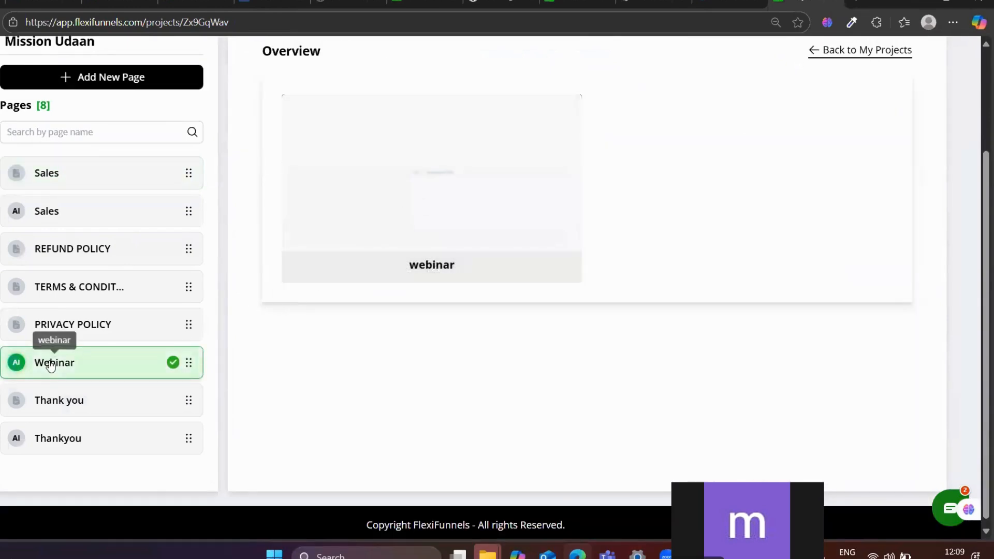
pyautogui.scroll(3, 528, 327)
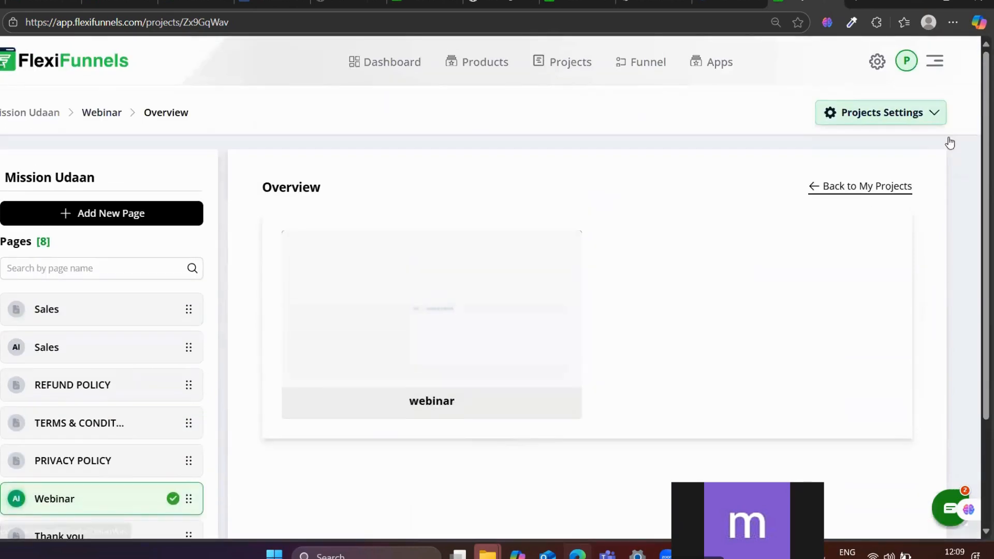
pyautogui.click(911, 122)
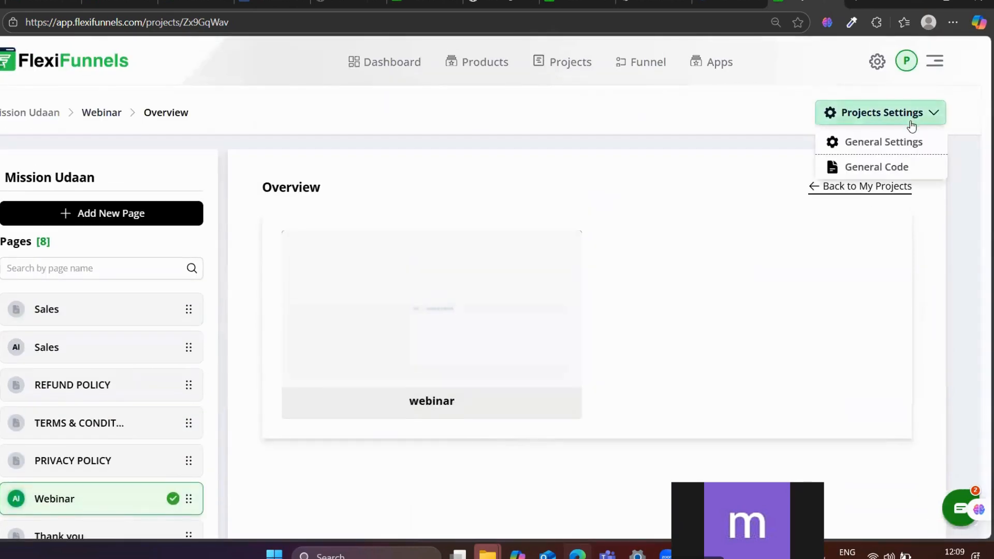
pyautogui.click(876, 167)
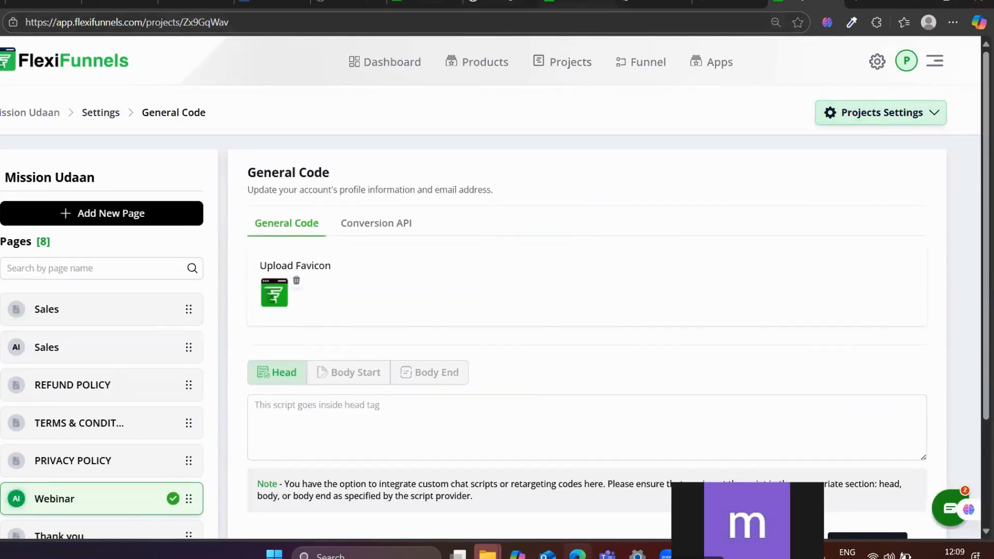
# Return to the FlexiViral contest and review its widget button text, position, mobile options, embed code and placement instruction
pyautogui.click(426, 3)
pyautogui.scroll(-3, 326, 356)
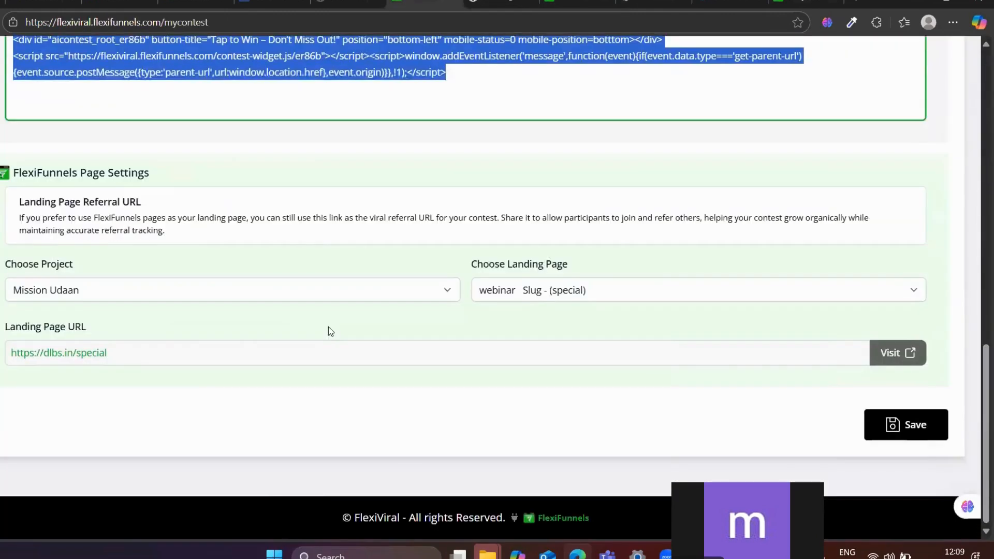
pyautogui.scroll(5, 328, 330)
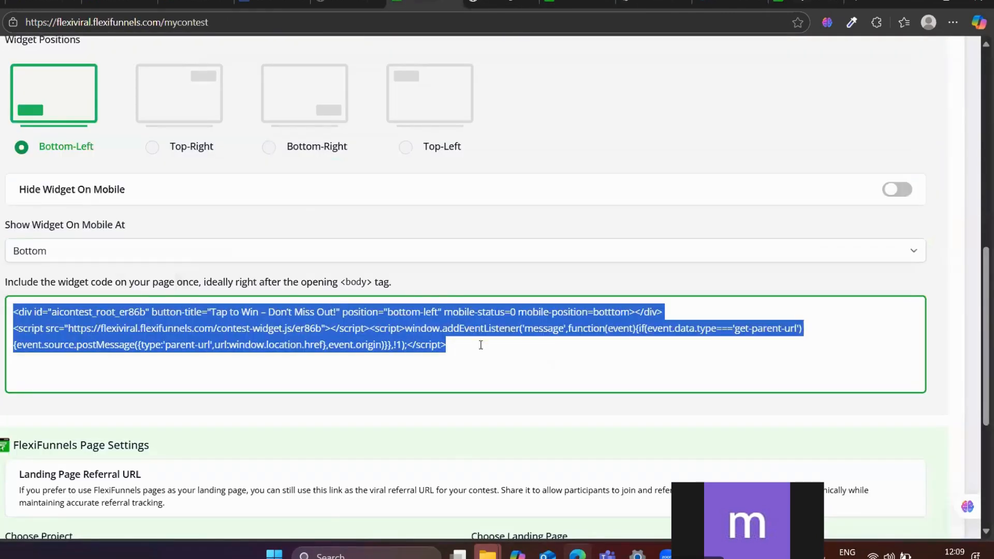
pyautogui.scroll(3, 129, 321)
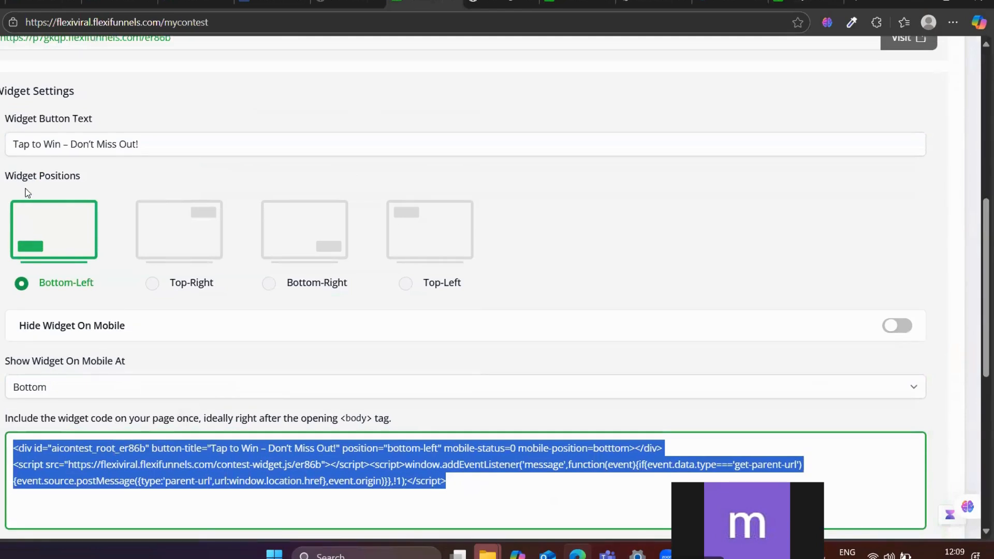
pyautogui.scroll(-1, 78, 365)
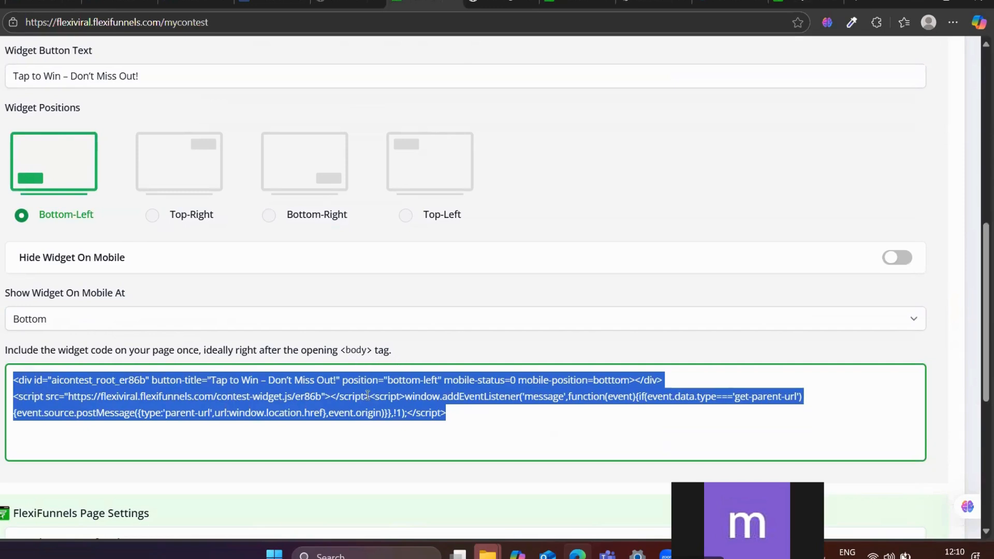
pyautogui.scroll(-2, 366, 397)
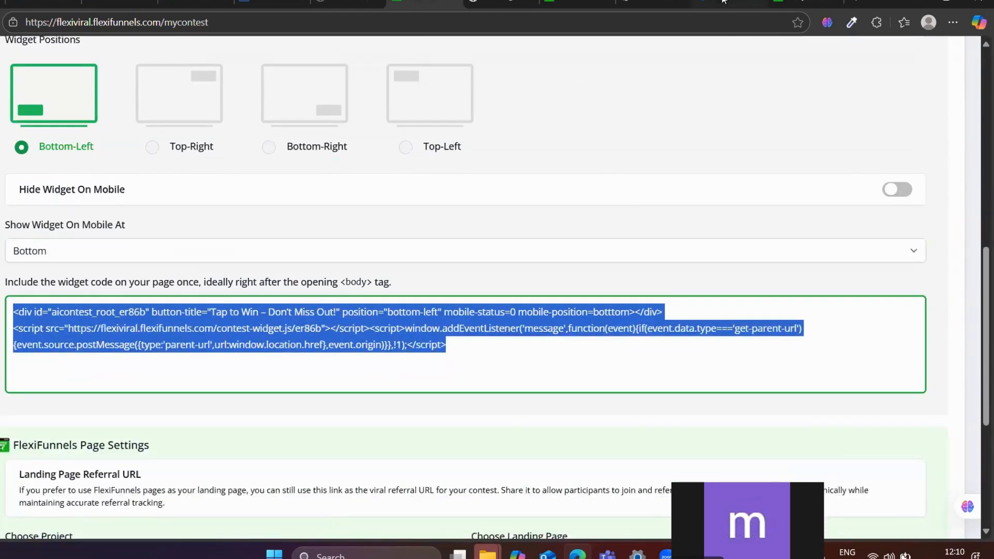
# In FlexiFunnels, insert the contest widget's embed code as the Mission Udaan project's Body Start script and update the general code
pyautogui.click(578, 2)
pyautogui.click(654, 2)
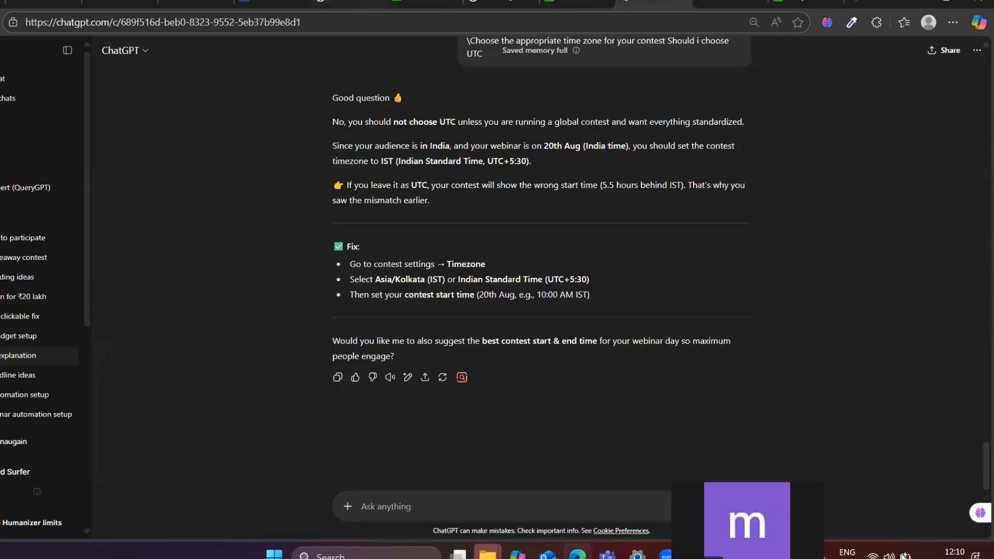
pyautogui.click(857, 3)
pyautogui.scroll(-3, 351, 298)
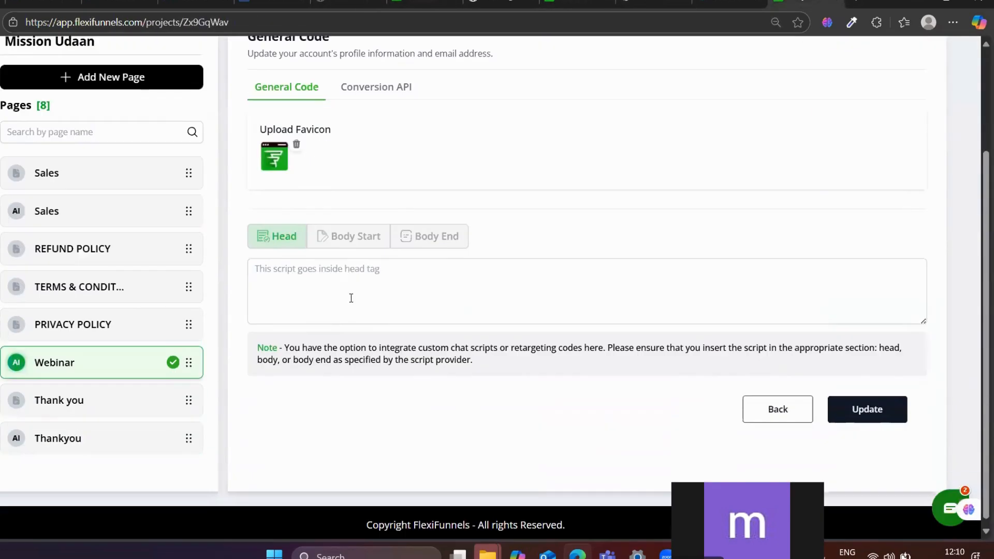
pyautogui.click(351, 237)
pyautogui.click(385, 276)
pyautogui.write('<div id="aicontest_root_er86b" button-title="Tap to Win – Don’t Miss Out!" position="bottom-left" mobile-status=0 mobile-position=botttom></div> <script src="https://flexiviral.flexifunnels.com/contest-widget.js/er86b"></script><script>window.addEventListener(\'message\',function(event){if(event.data.type===\'get-parent-url\'){event.source.postMessage({type:\'parent-url\',url:window.location.href},event.origin)}},!1);</script>')
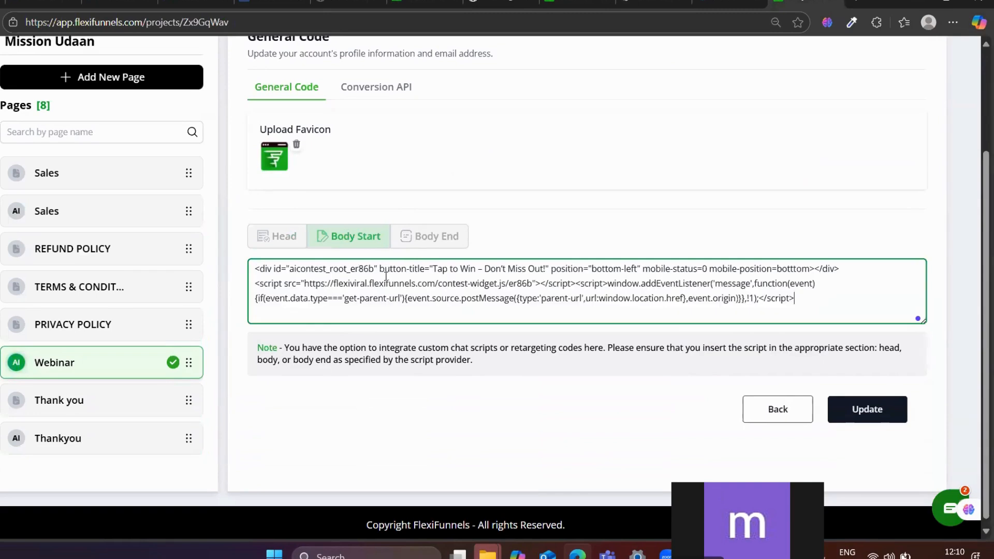
pyautogui.click(865, 409)
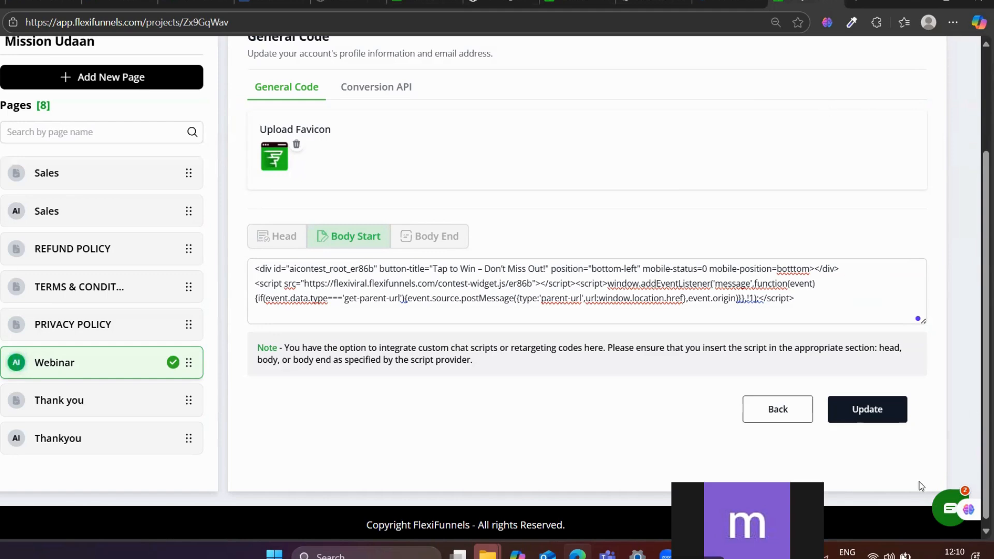
pyautogui.click(871, 409)
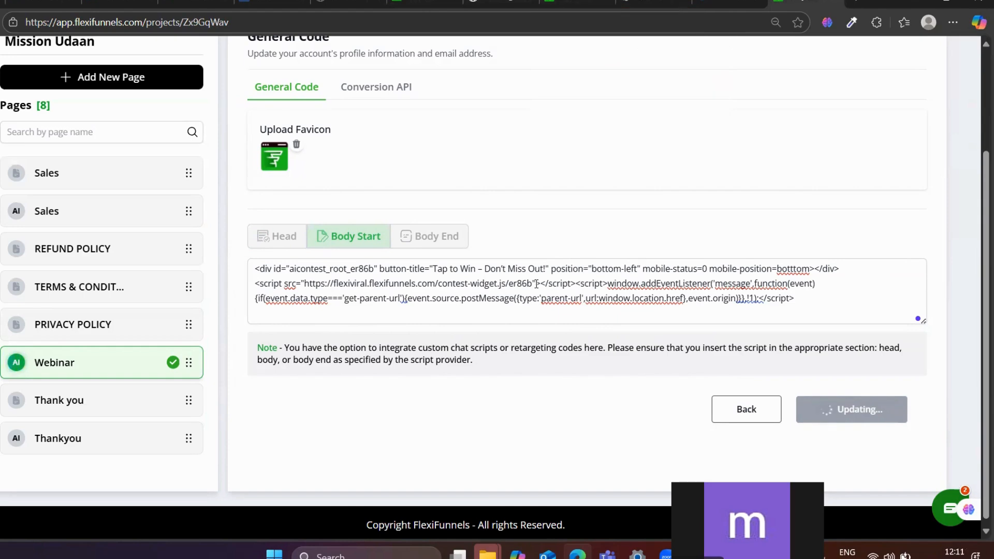
pyautogui.click(548, 4)
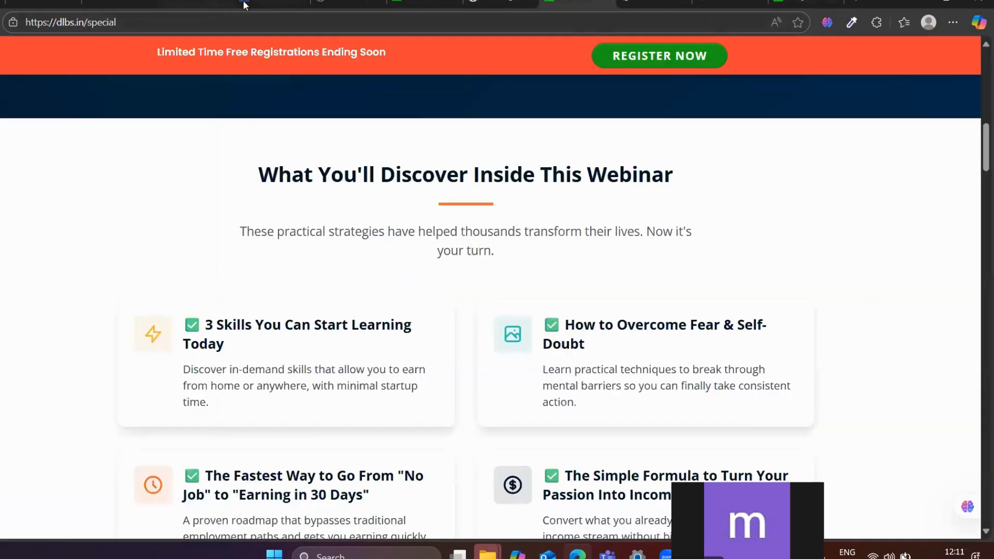
pyautogui.click(422, 4)
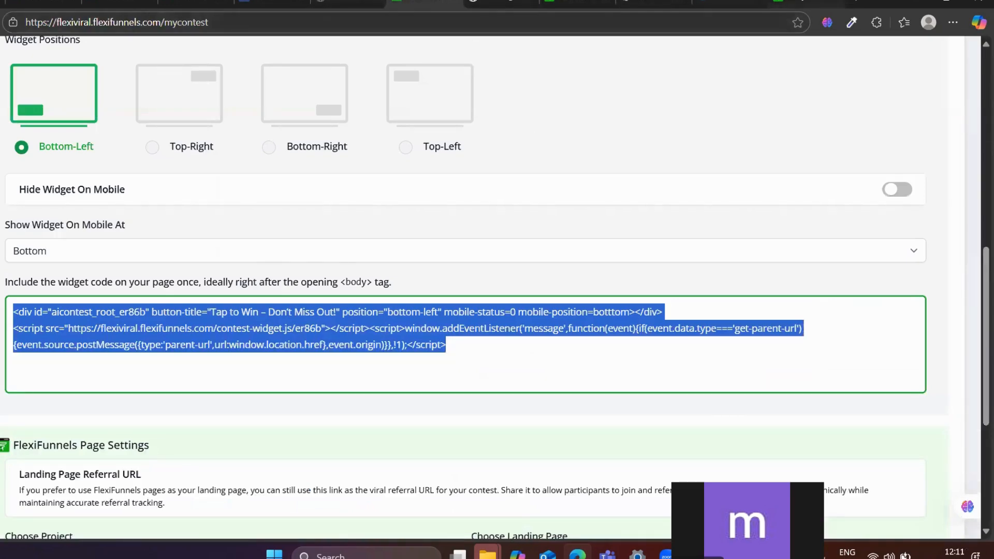
pyautogui.click(807, 4)
pyautogui.scroll(3, 654, 362)
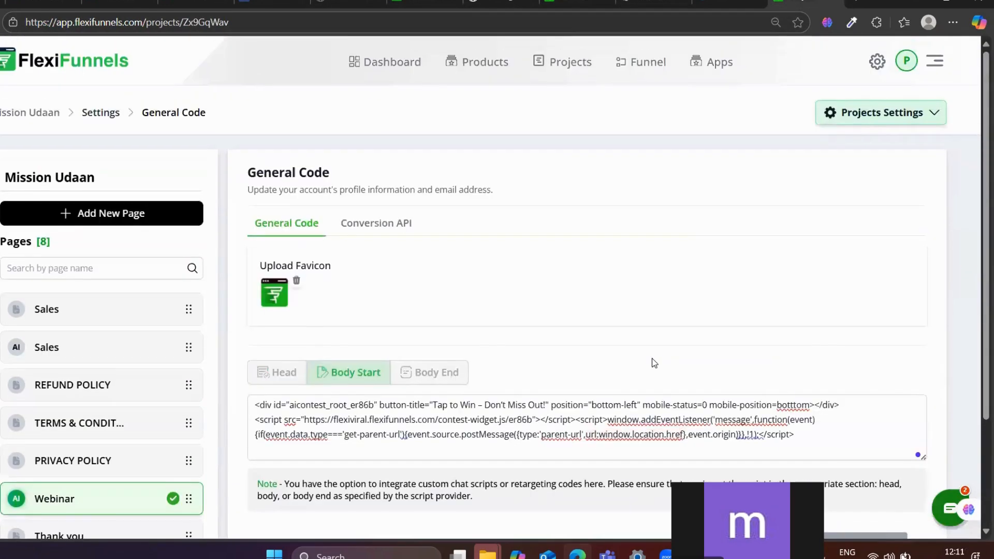
pyautogui.scroll(-3, 654, 363)
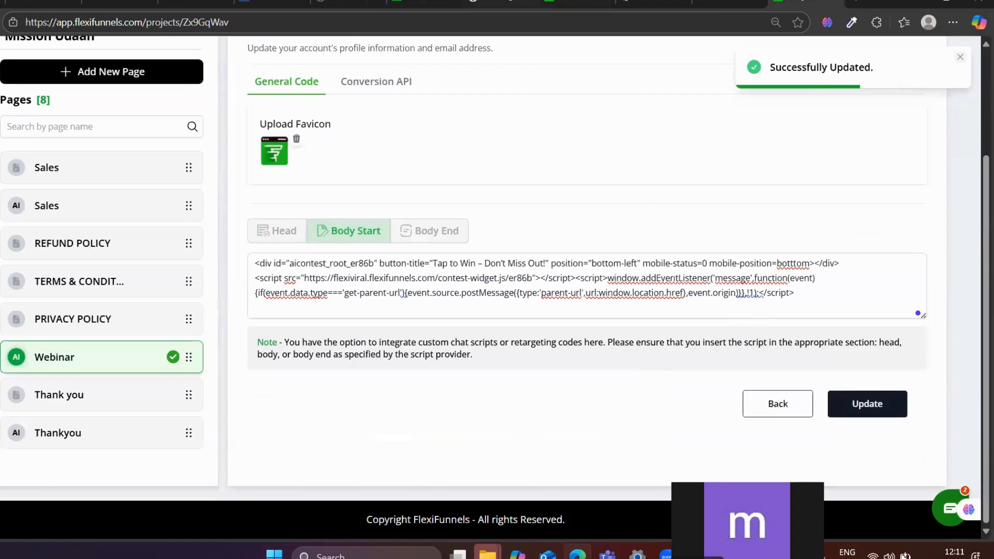
# Close the previously opened webinar landing page at dlbs.in/special
pyautogui.click(425, 3)
pyautogui.click(499, 3)
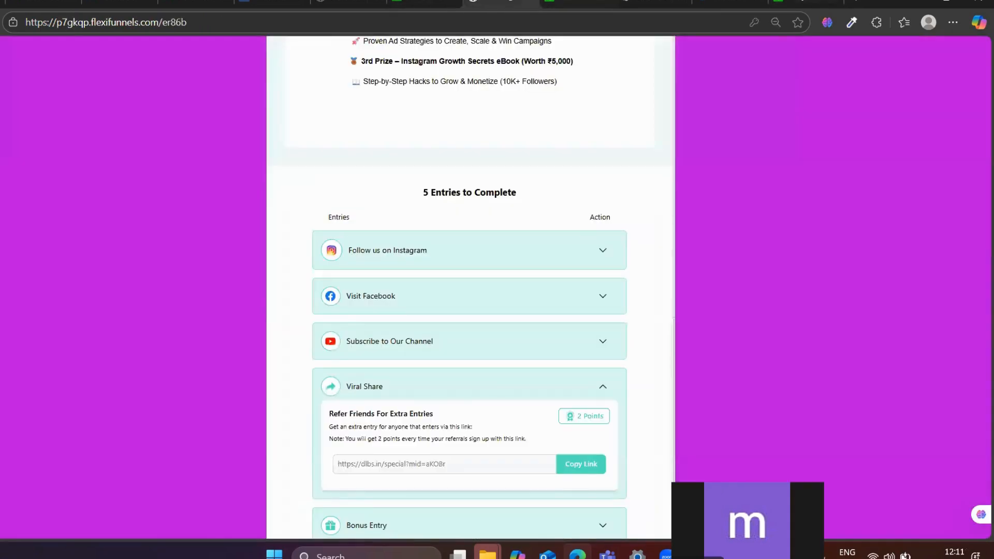
pyautogui.hotkey('ctrl', 'Tab')
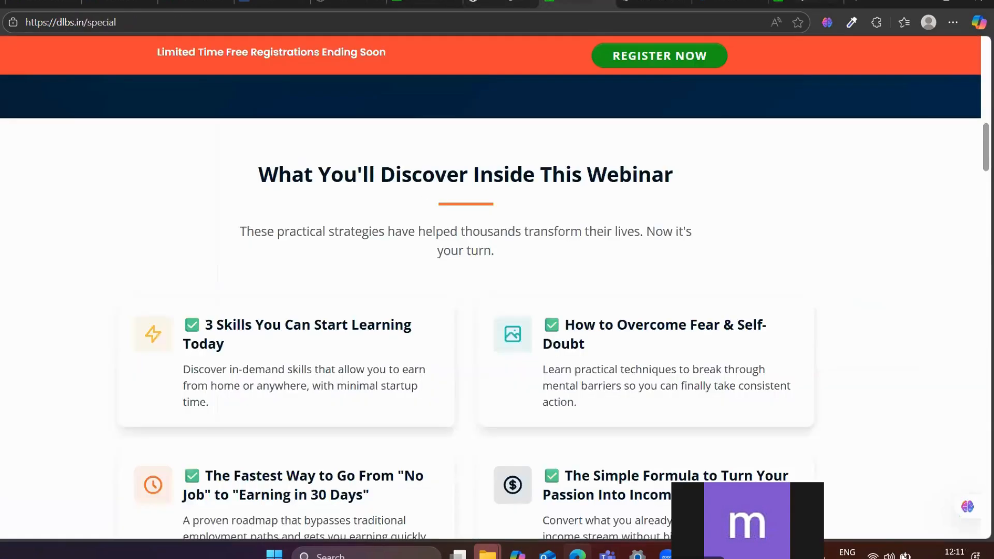
pyautogui.click(603, 1)
# Visit the landing page afresh from the contest's FlexiFunnels Page Settings, check it for the contest widget button, and return to FlexiViral
pyautogui.click(417, 5)
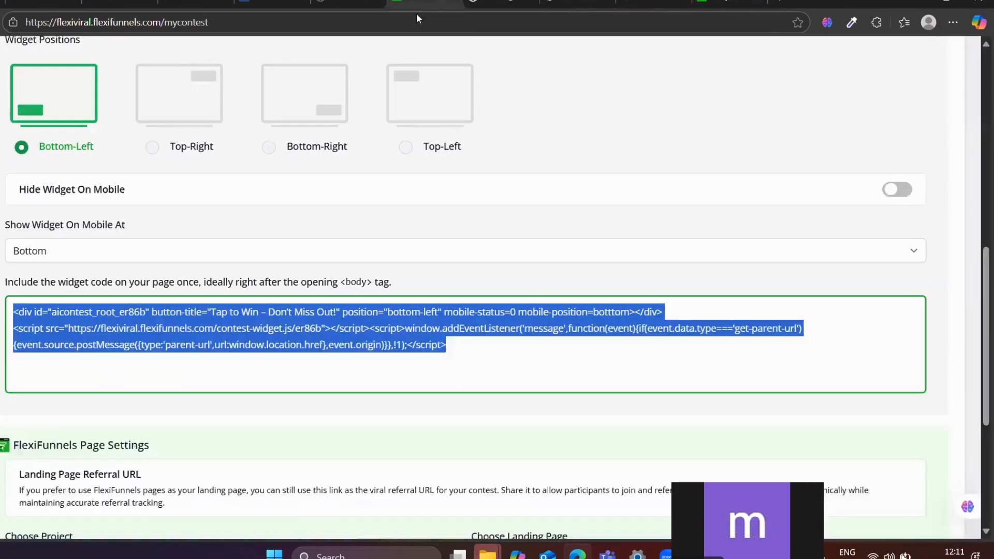
pyautogui.scroll(-3, 420, 269)
pyautogui.scroll(-3, 423, 286)
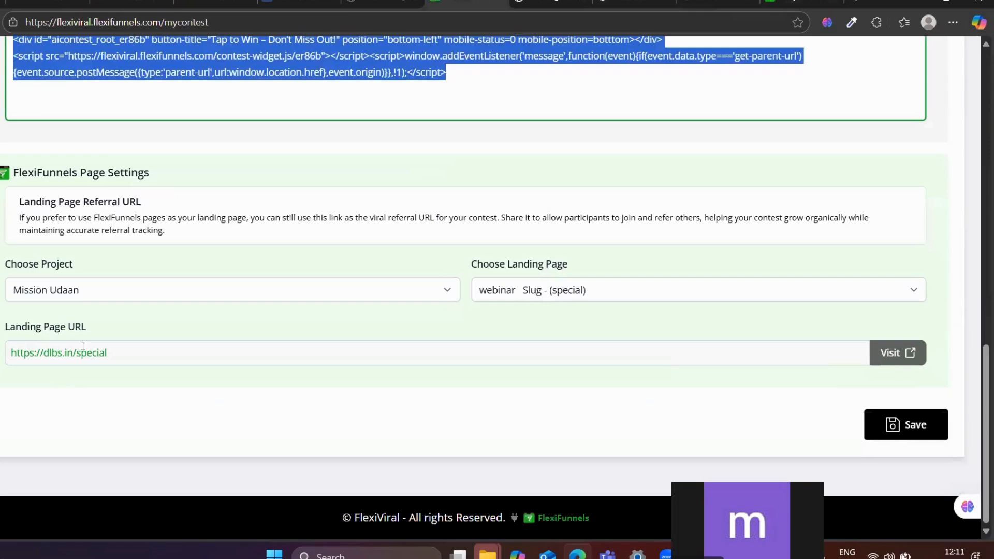
pyautogui.click(880, 353)
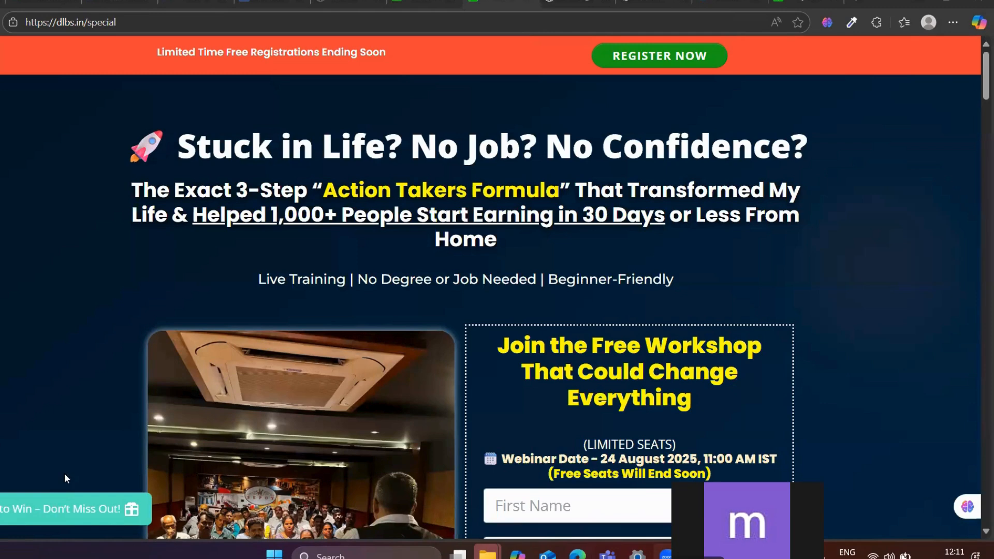
pyautogui.scroll(-3, 78, 520)
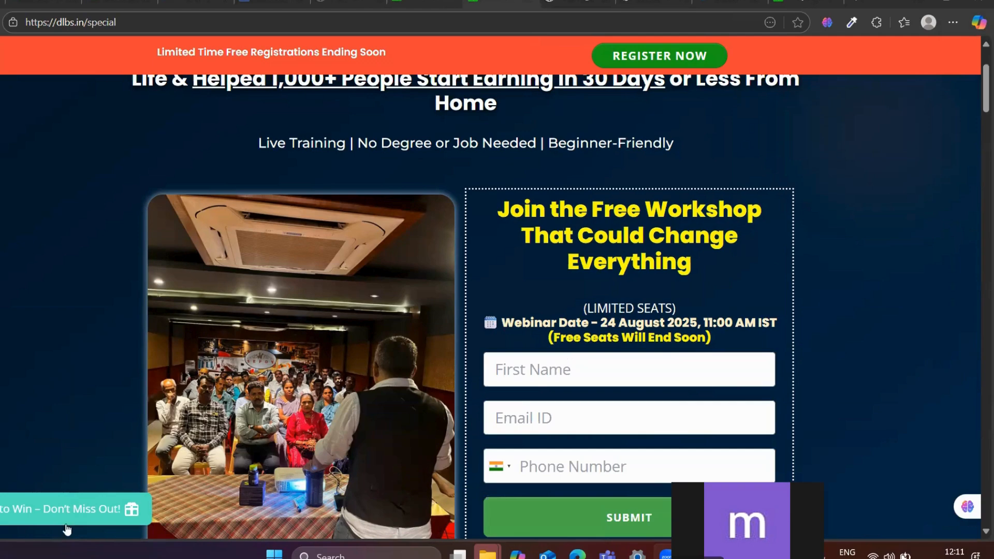
pyautogui.click(431, 1)
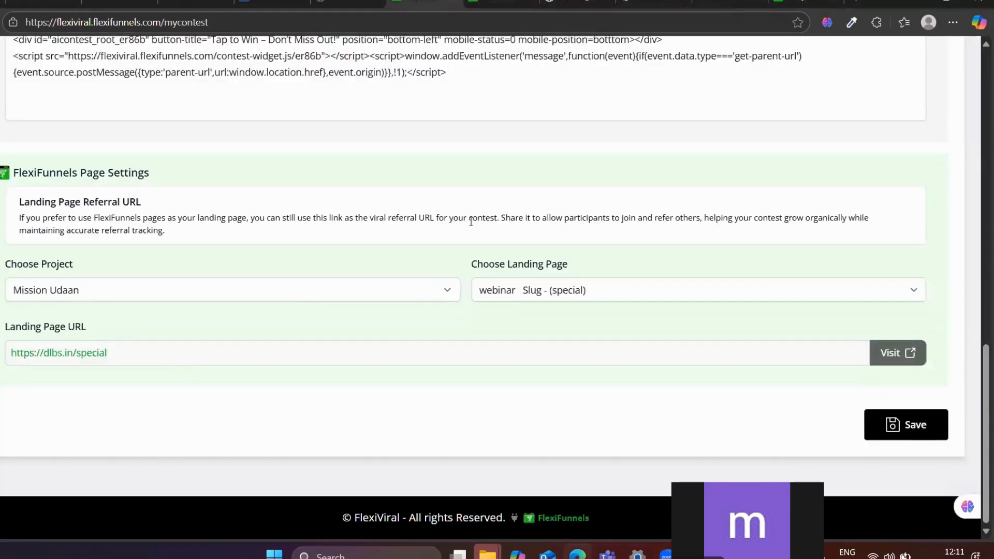
# Set the contest widget's position to Bottom-Right and save the contest's widget settings
pyautogui.scroll(4, 216, 293)
pyautogui.scroll(3, 214, 292)
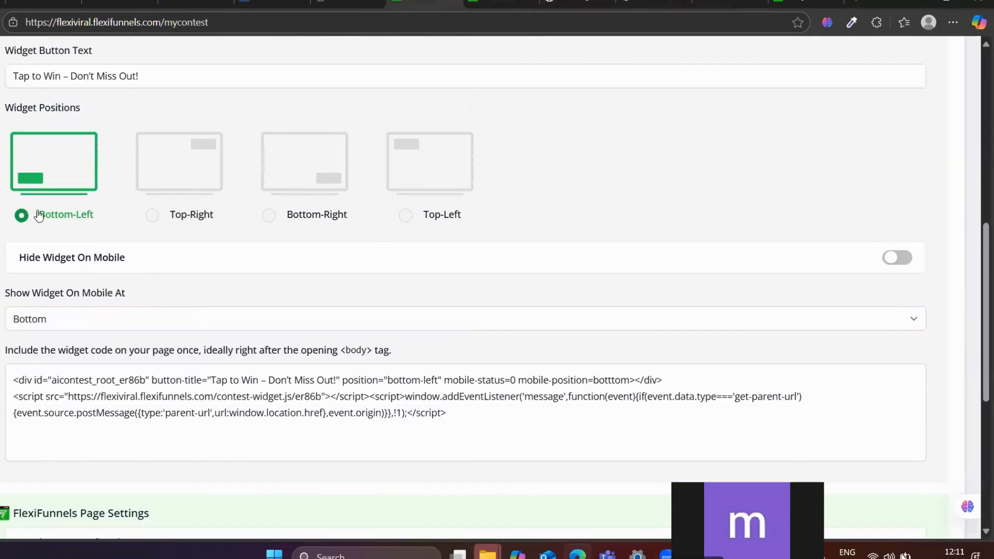
pyautogui.click(310, 196)
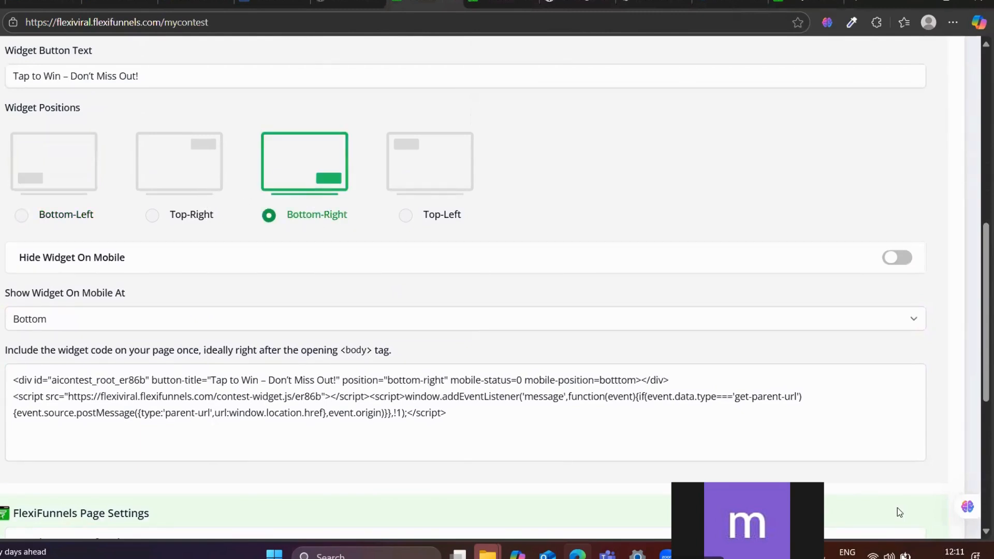
pyautogui.scroll(-5, 896, 507)
pyautogui.click(906, 492)
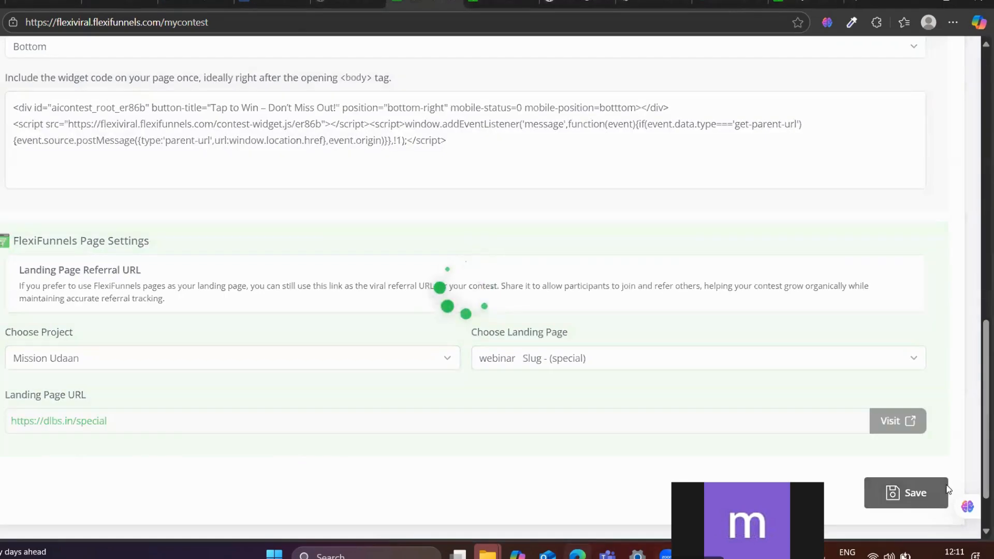
pyautogui.scroll(3, 414, 165)
pyautogui.scroll(1, 330, 139)
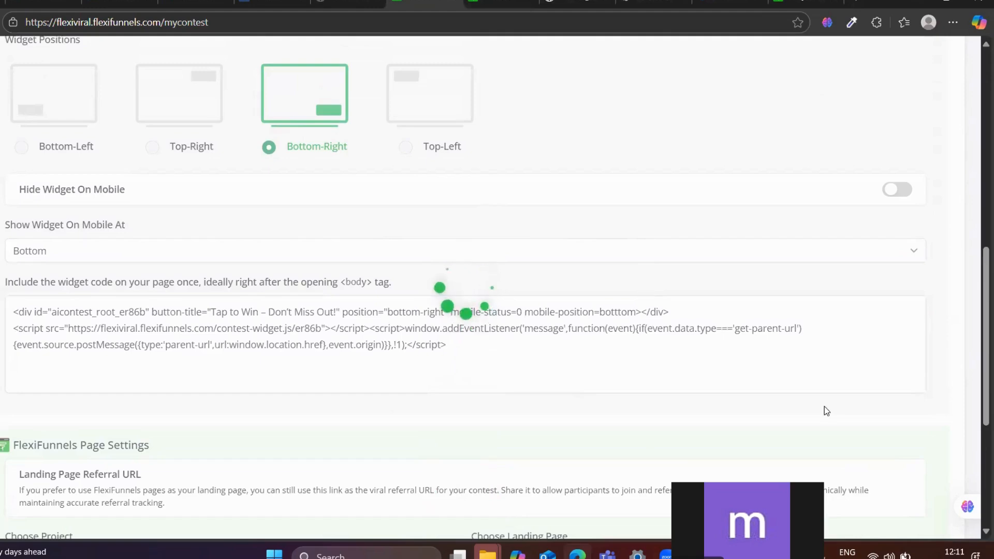
pyautogui.scroll(-5, 826, 408)
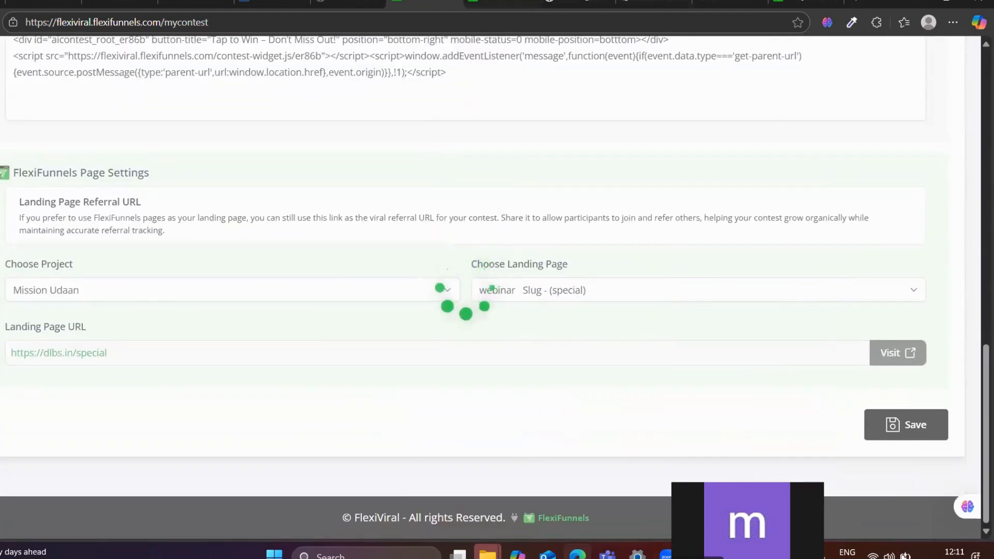
# Switch to the landing page at dlbs.in/special and check where the contest widget button sits
pyautogui.hotkey('ctrl', 'Tab')
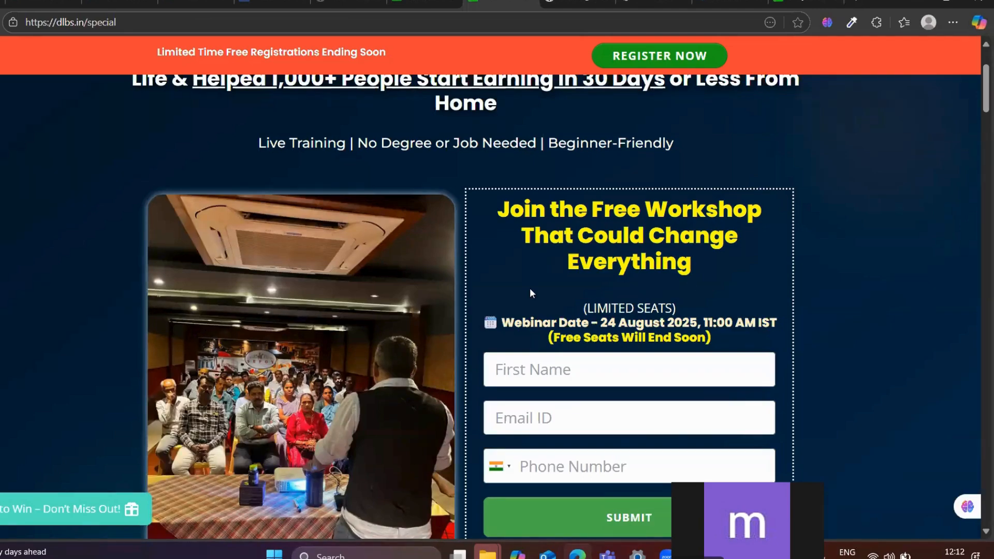
pyautogui.scroll(-1, 594, 448)
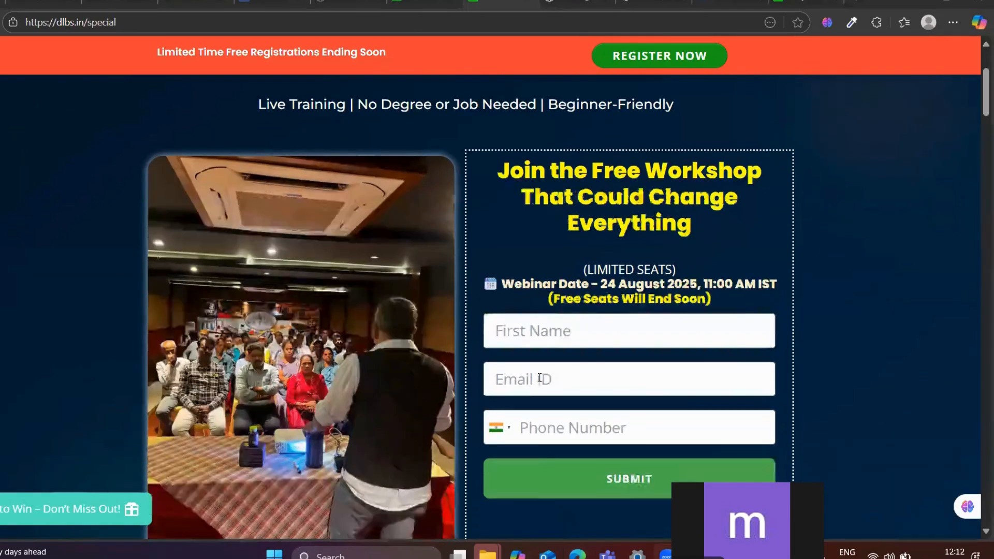
pyautogui.scroll(2, 541, 384)
pyautogui.scroll(-3, 563, 207)
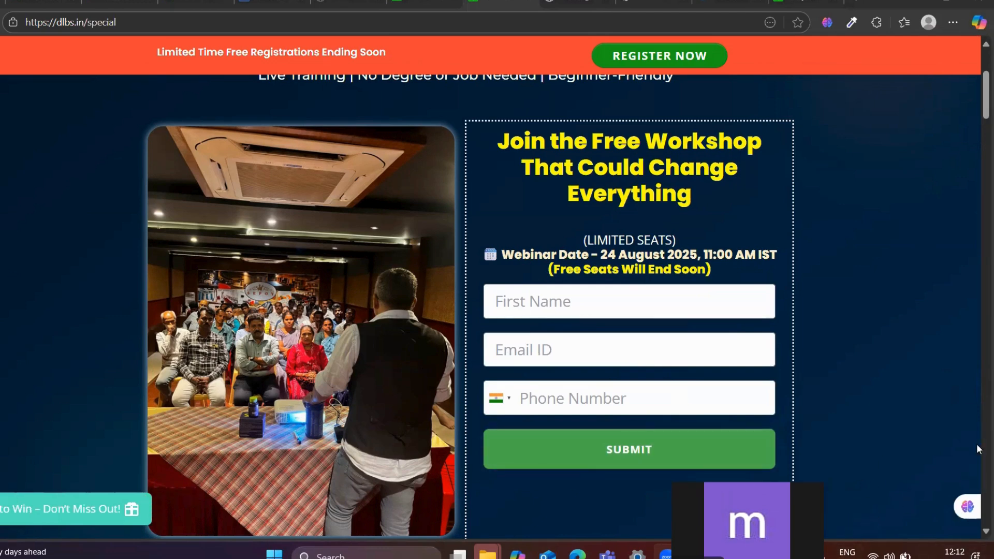
# Return to the FlexiViral contest, compare its widget settings with the landing page, and save the contest again
pyautogui.click(419, 3)
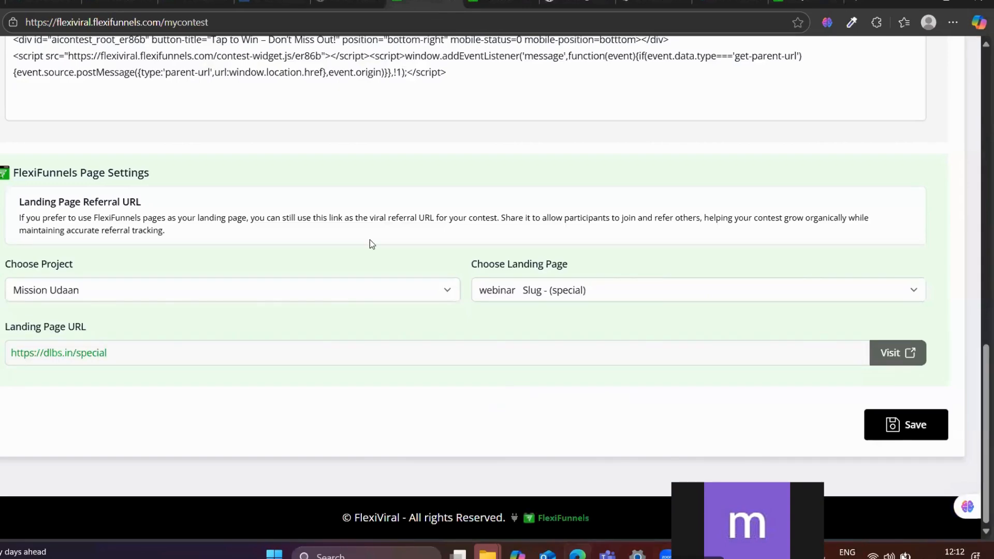
pyautogui.scroll(8, 370, 241)
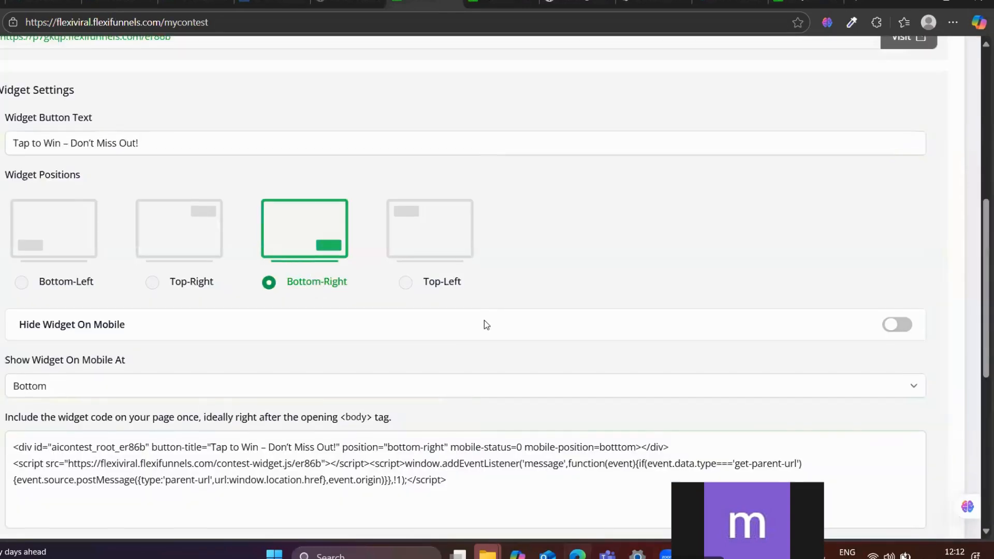
pyautogui.scroll(-8, 487, 321)
pyautogui.scroll(4, 491, 207)
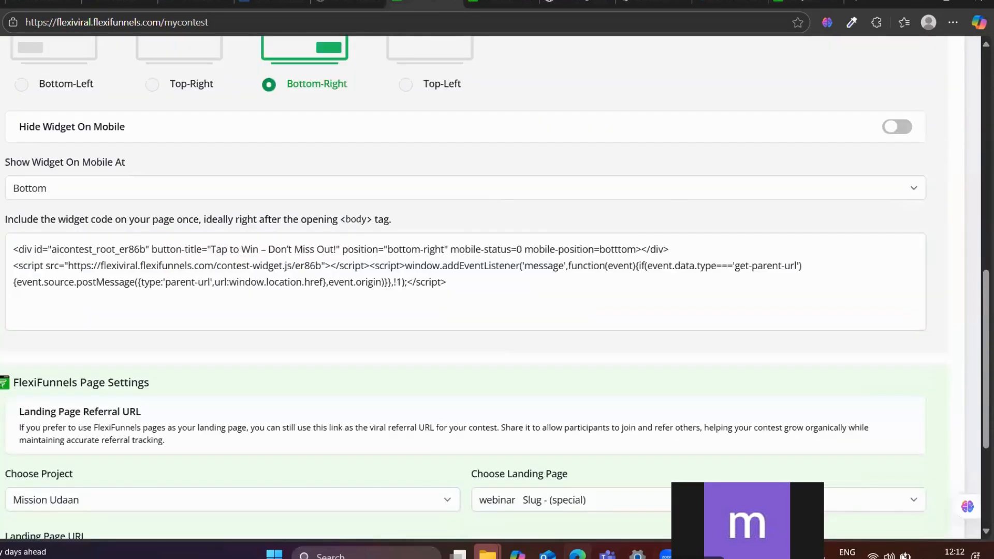
pyautogui.click(500, 2)
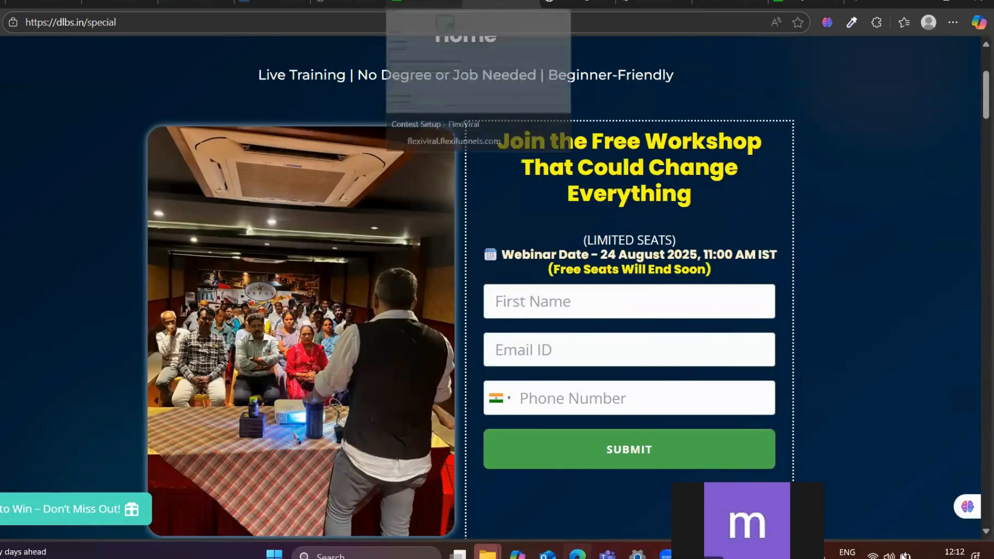
pyautogui.click(424, 2)
pyautogui.scroll(-8, 584, 342)
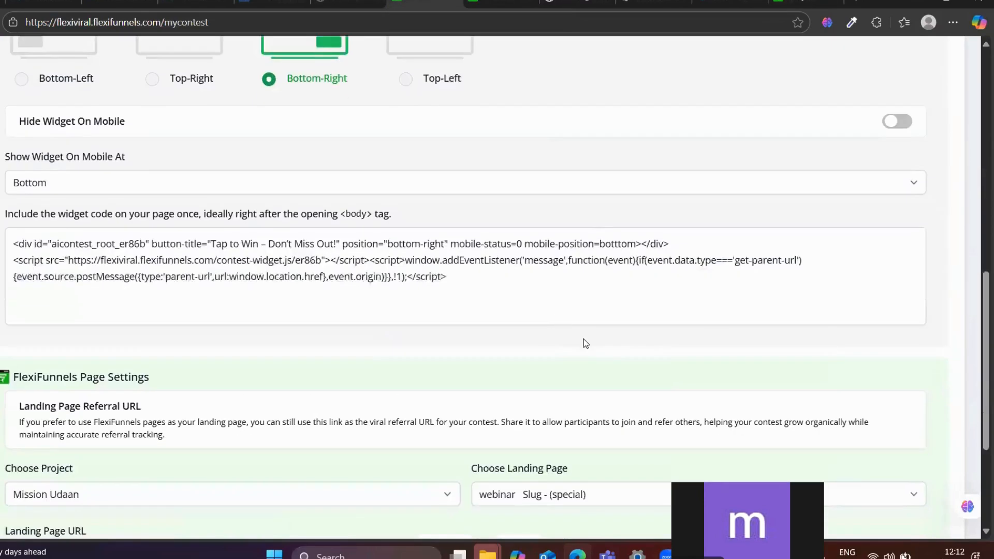
pyautogui.click(890, 424)
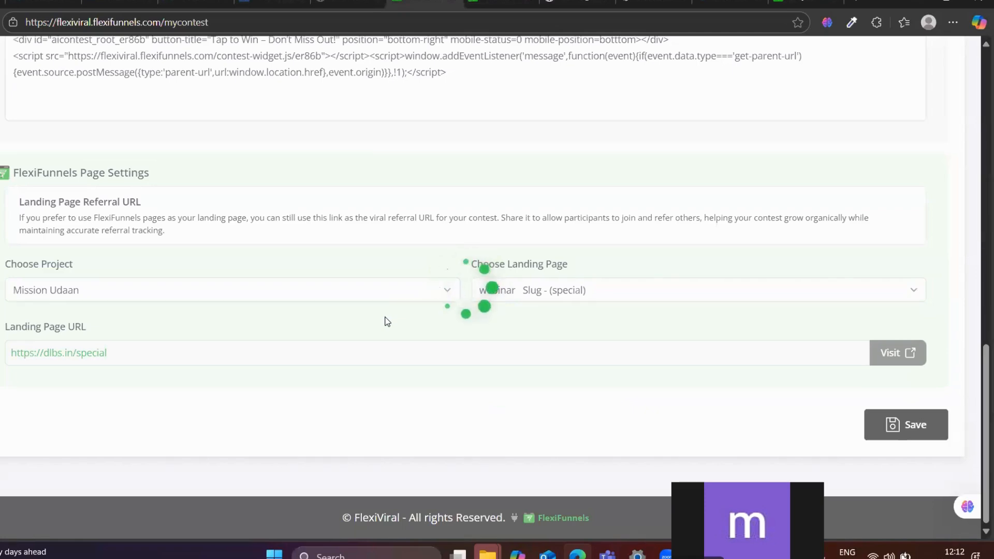
pyautogui.scroll(3, 388, 320)
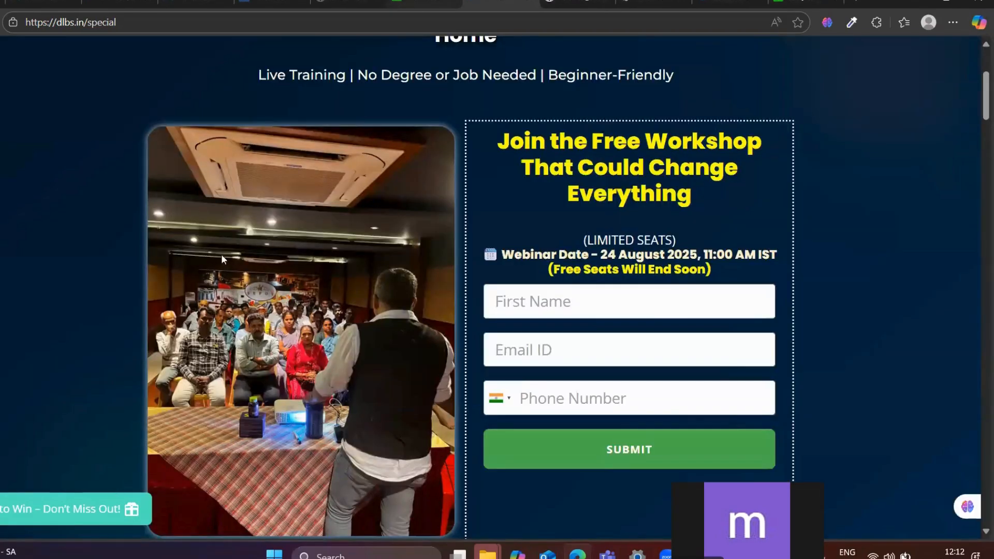
# Compare the widget embed code for Bottom-Left and Bottom-Right, keep Bottom-Right selected, and copy its embed code
pyautogui.hotkey('ctrl', 'shift', 'Tab')
pyautogui.scroll(3, 269, 311)
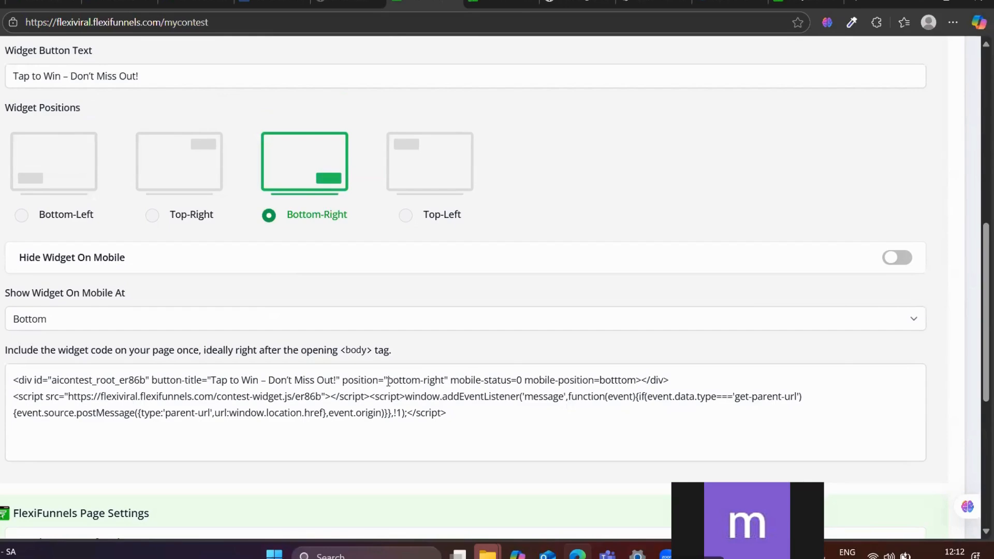
pyautogui.click(70, 192)
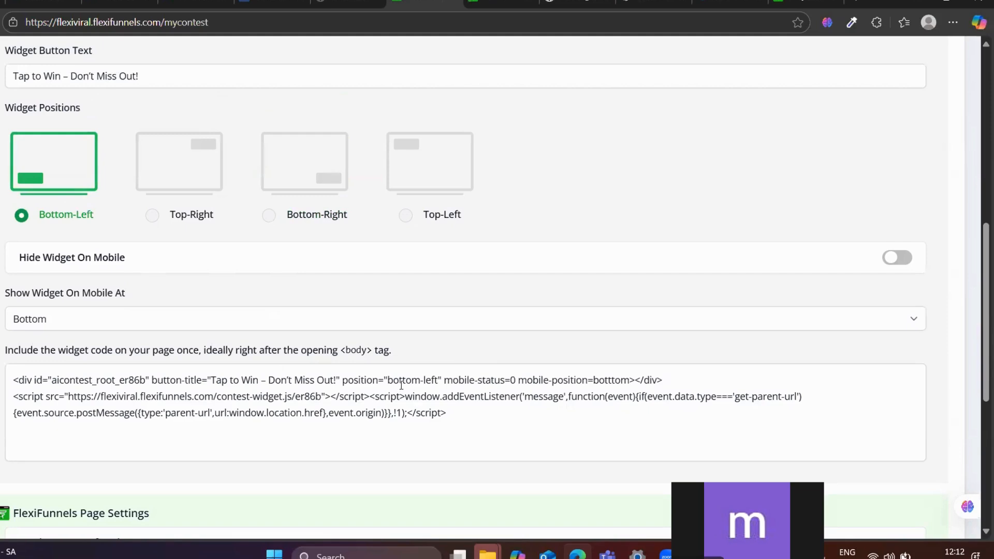
pyautogui.click(321, 151)
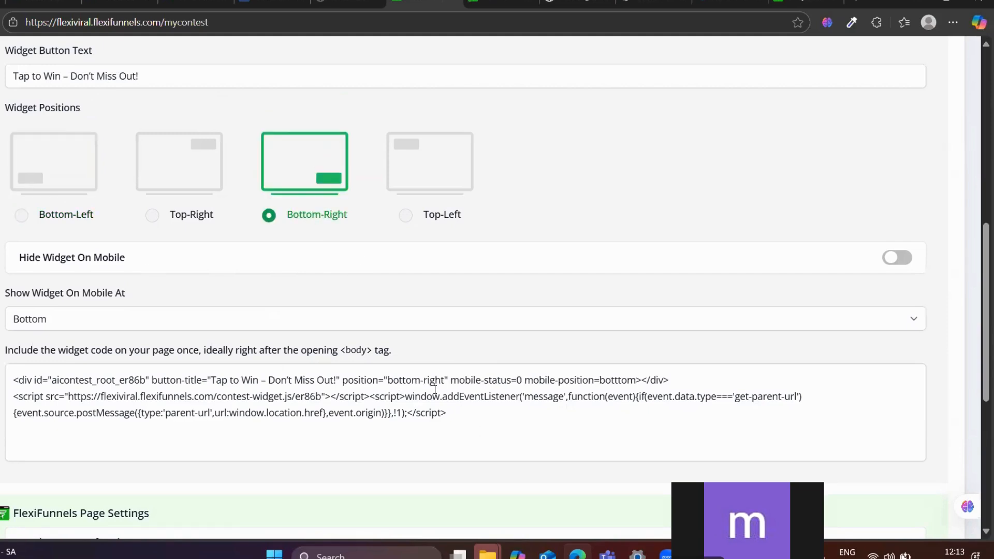
pyautogui.moveTo(464, 417); pyautogui.dragTo(11, 376)
pyautogui.hotkey('ctrl', 'c')
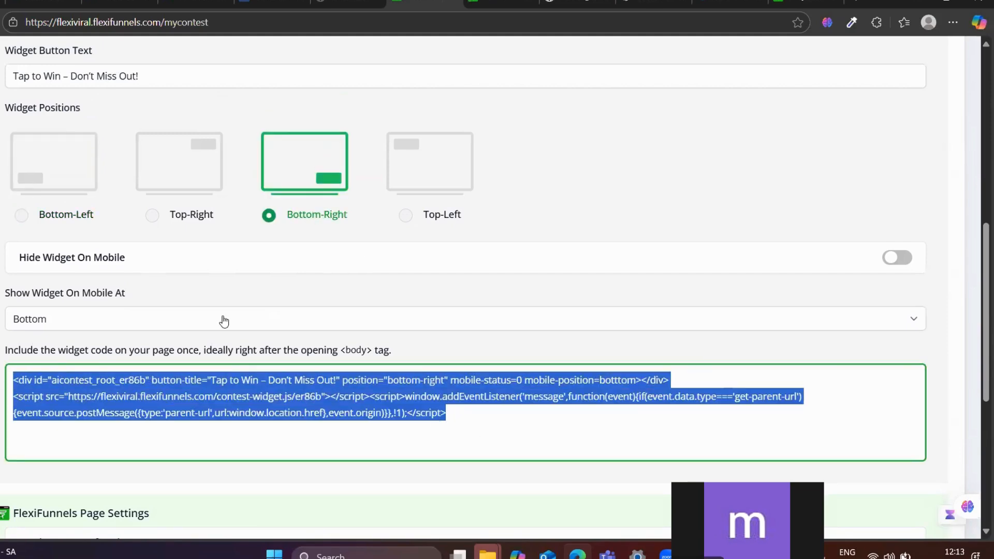
# In FlexiFunnels, replace the Mission Udaan project's Body Start script with the Bottom-Right widget embed code and update the general code
pyautogui.click(498, 2)
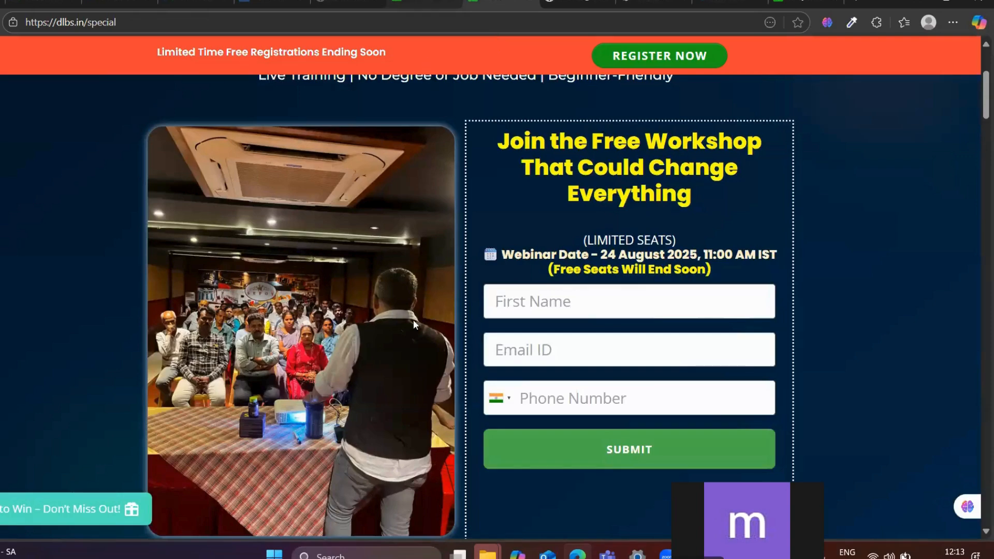
pyautogui.click(433, 2)
pyautogui.click(498, 2)
pyautogui.click(356, 3)
pyautogui.click(849, 2)
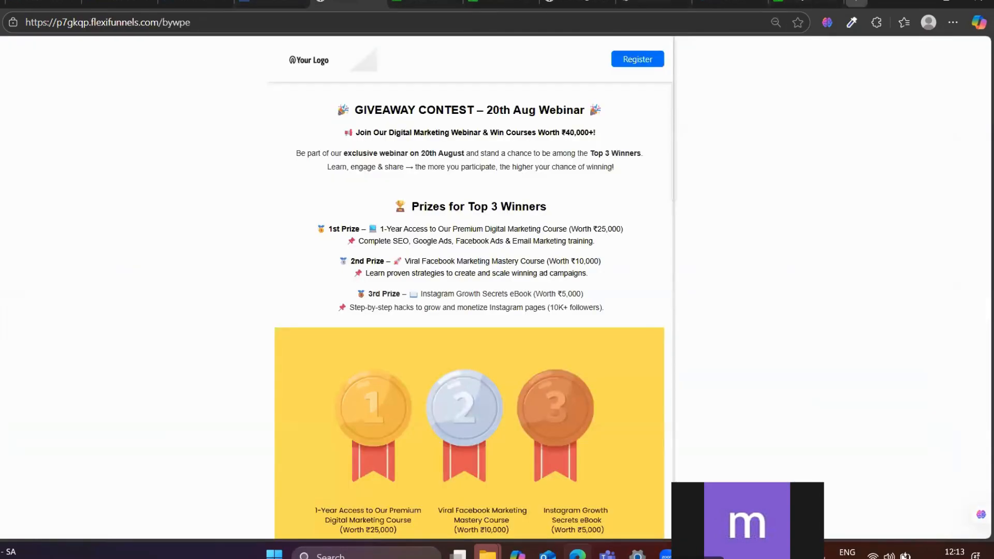
pyautogui.click(857, 2)
pyautogui.click(805, 3)
pyautogui.tripleClick(535, 268)
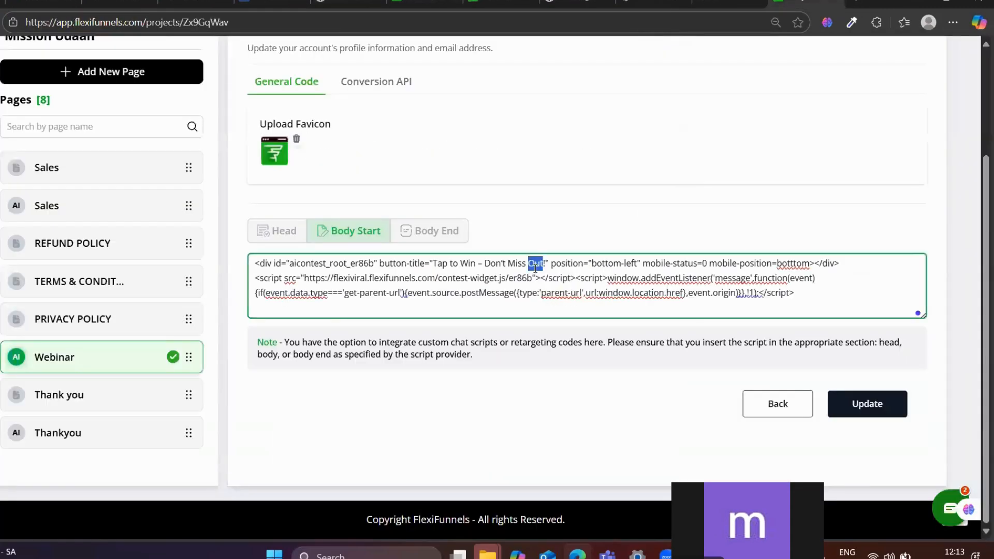
pyautogui.click(532, 303)
pyautogui.hotkey('ctrl', 'a')
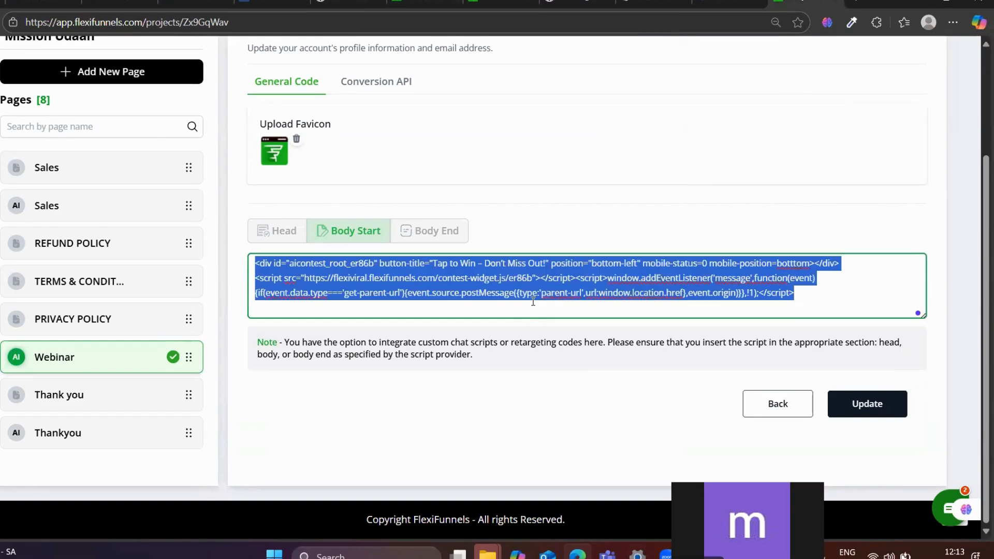
pyautogui.hotkey('ctrl', 'v')
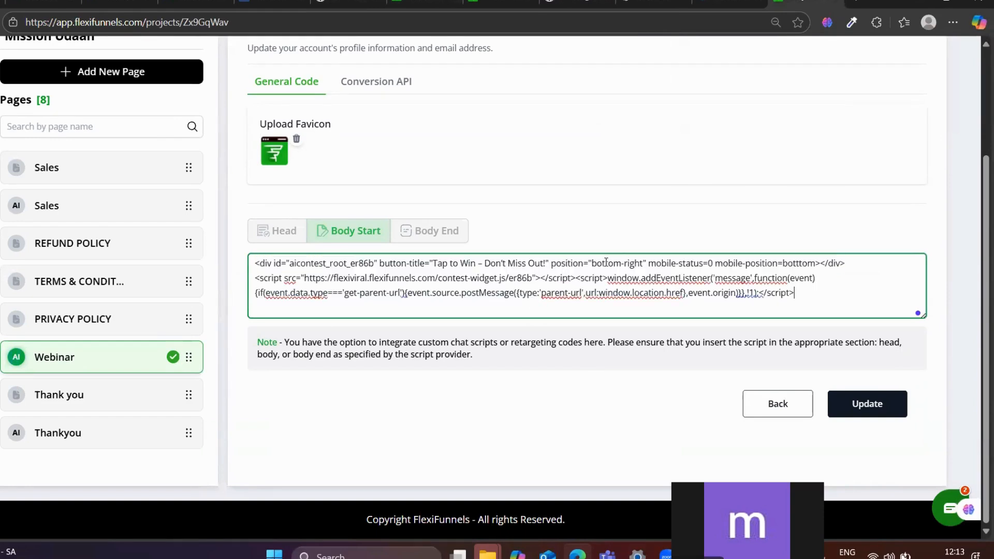
pyautogui.click(870, 407)
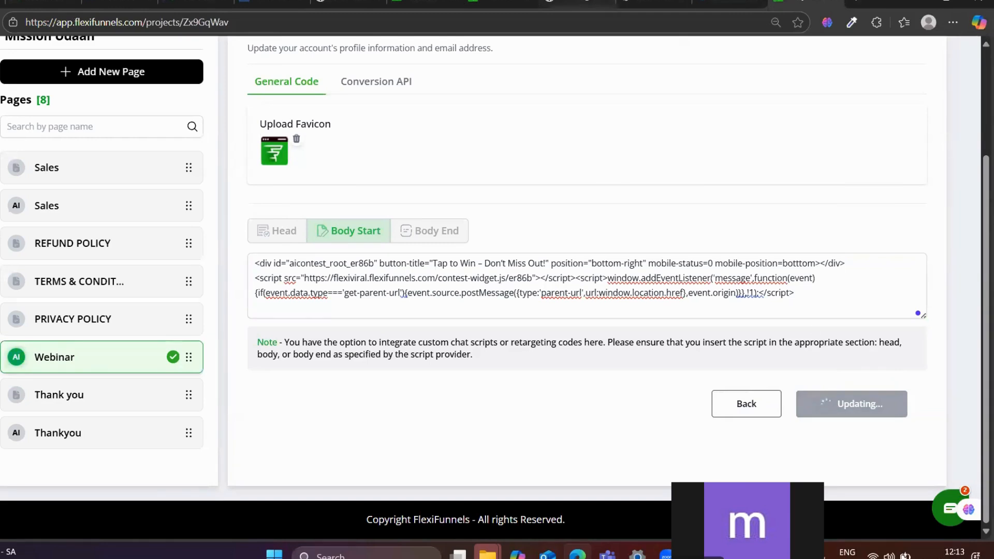
# Check the widget button on the landing page against the FlexiViral embed code and the Body Start update in FlexiFunnels
pyautogui.click(505, 2)
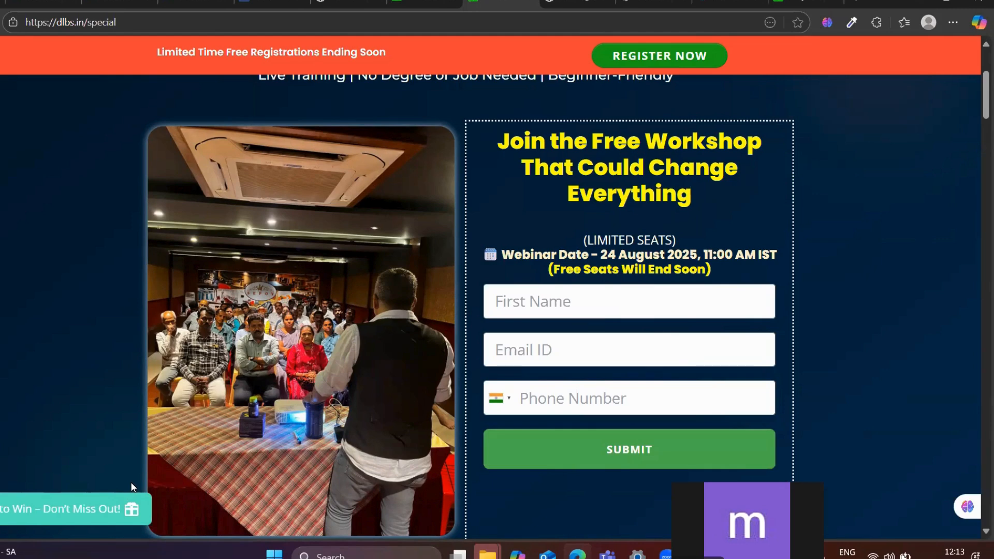
pyautogui.click(424, 3)
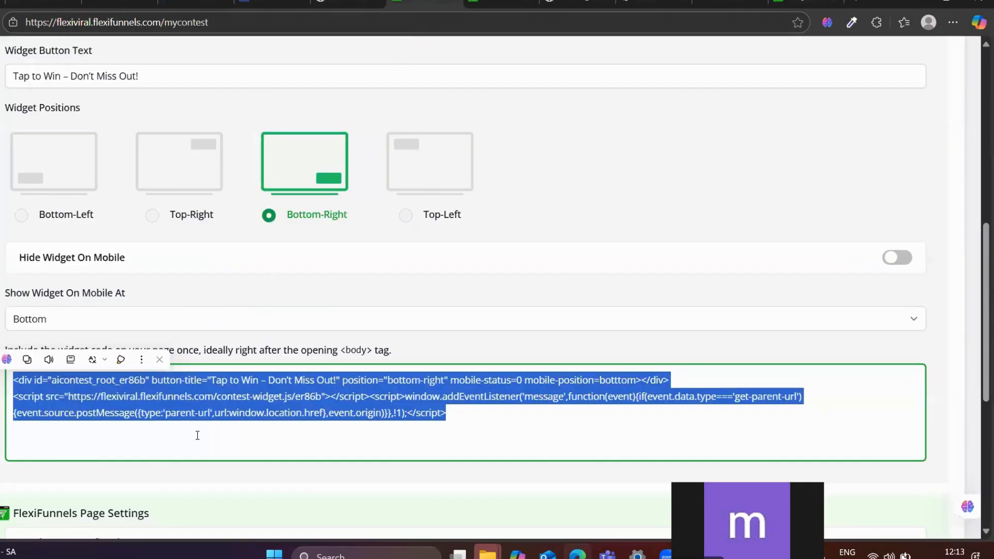
pyautogui.hotkey('ctrl', 'c')
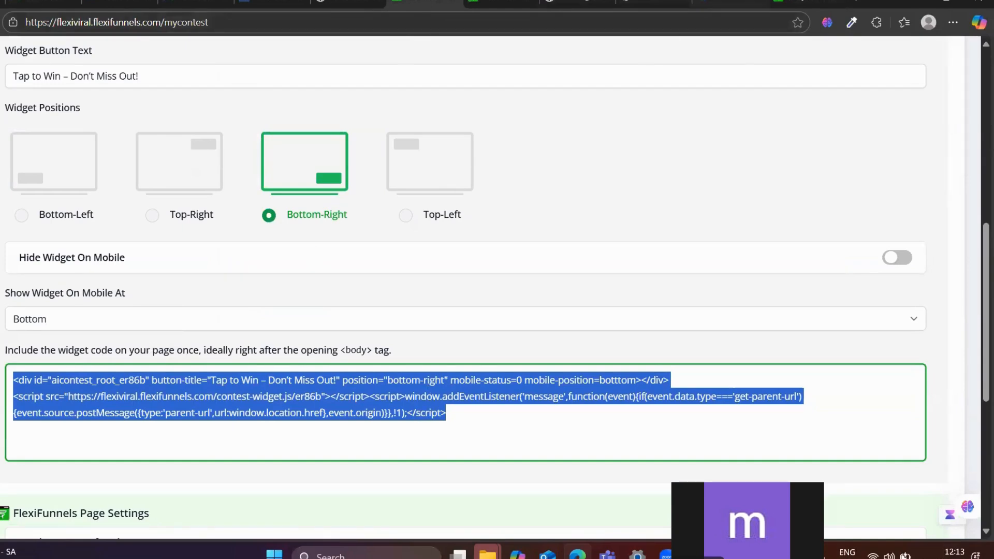
pyautogui.click(808, 3)
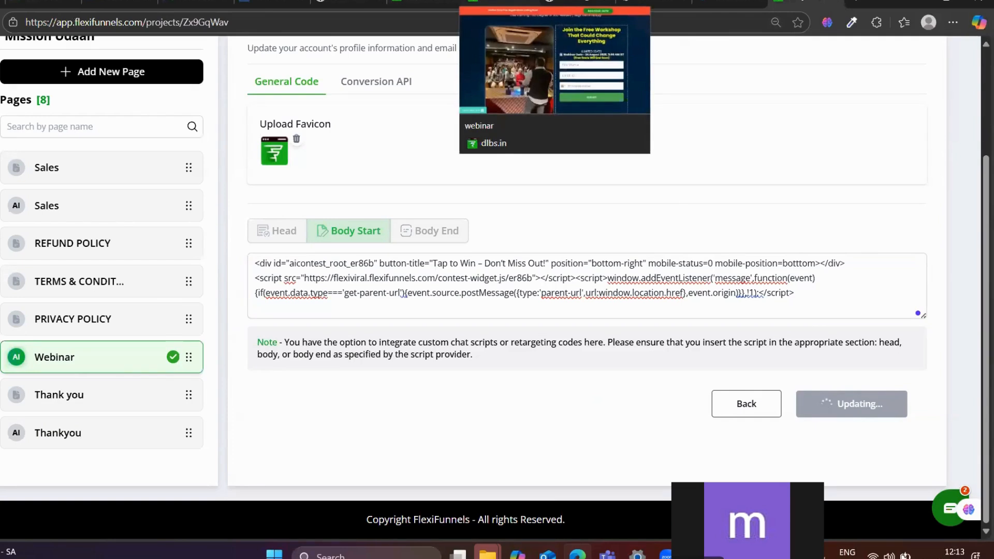
pyautogui.click(419, 4)
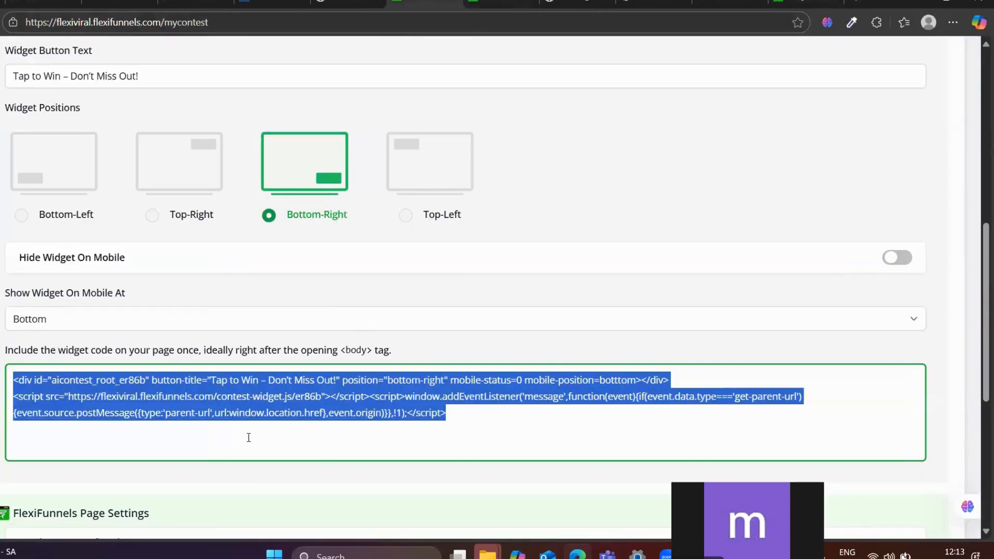
pyautogui.hotkey('ctrl', 'Tab')
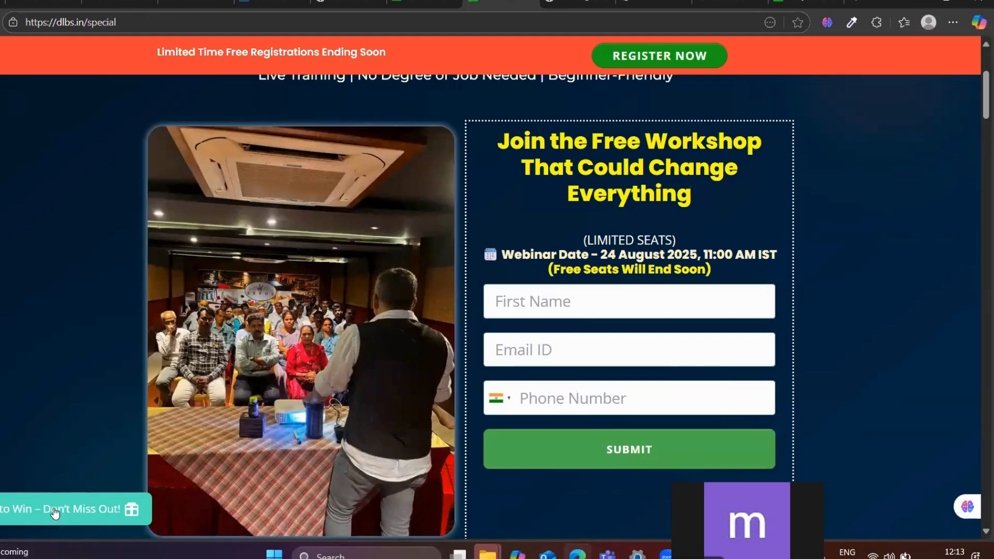
# Open the contest's Contest Setup step in FlexiViral and review its primary colour, image and background settings
pyautogui.click(427, 2)
pyautogui.scroll(10, 256, 319)
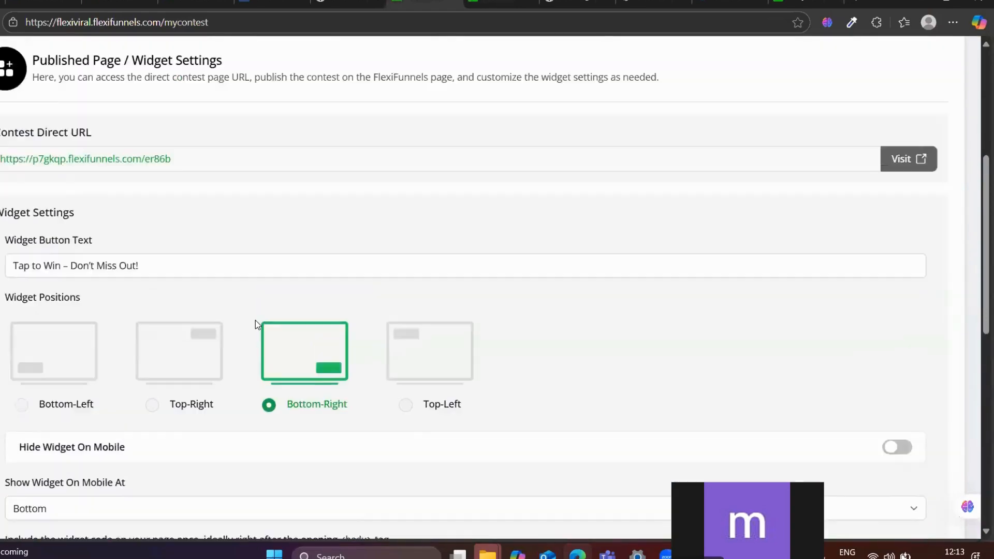
pyautogui.click(116, 272)
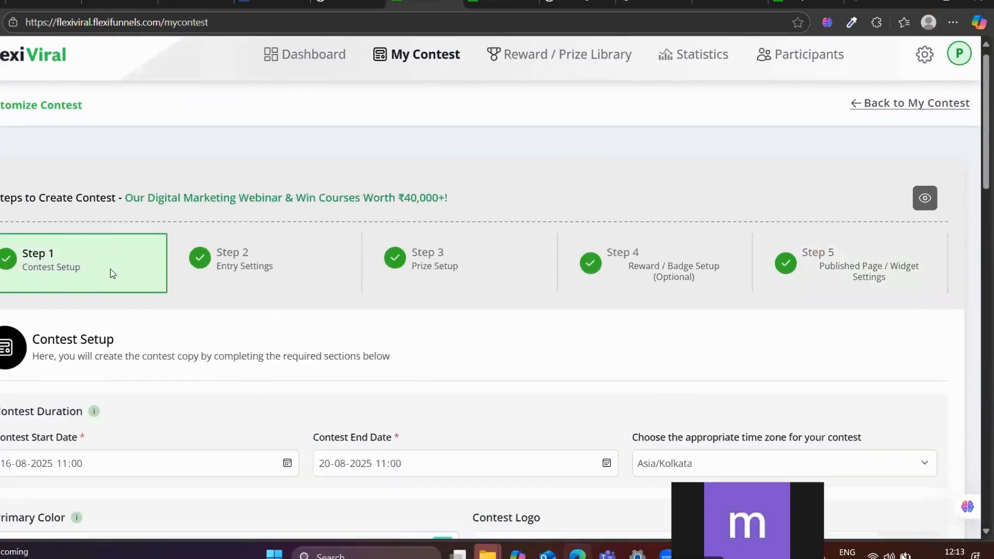
pyautogui.scroll(-10, 113, 282)
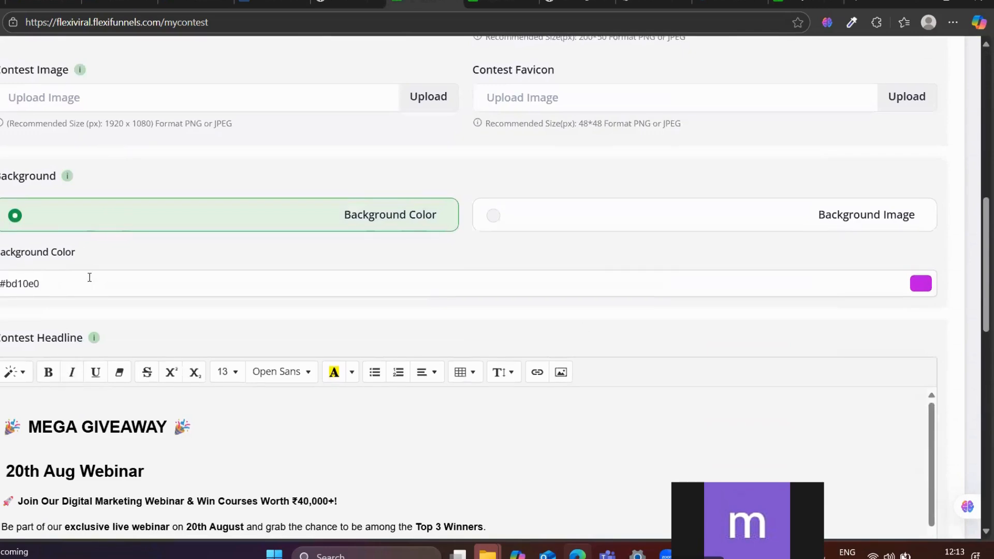
pyautogui.scroll(-1, 255, 413)
pyautogui.scroll(7, 255, 412)
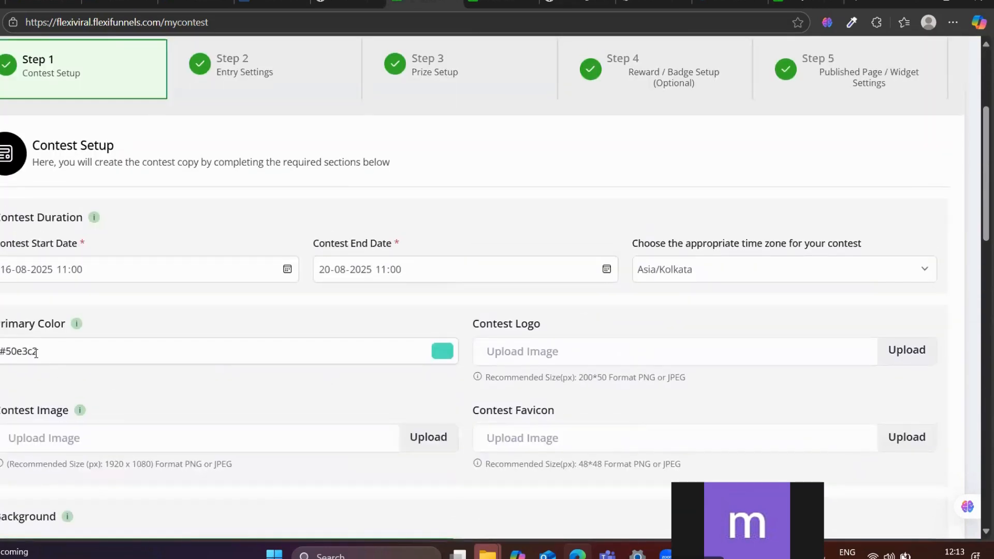
# Set the contest's primary colour to yellow #f8e71c and save the Contest Setup
pyautogui.click(442, 352)
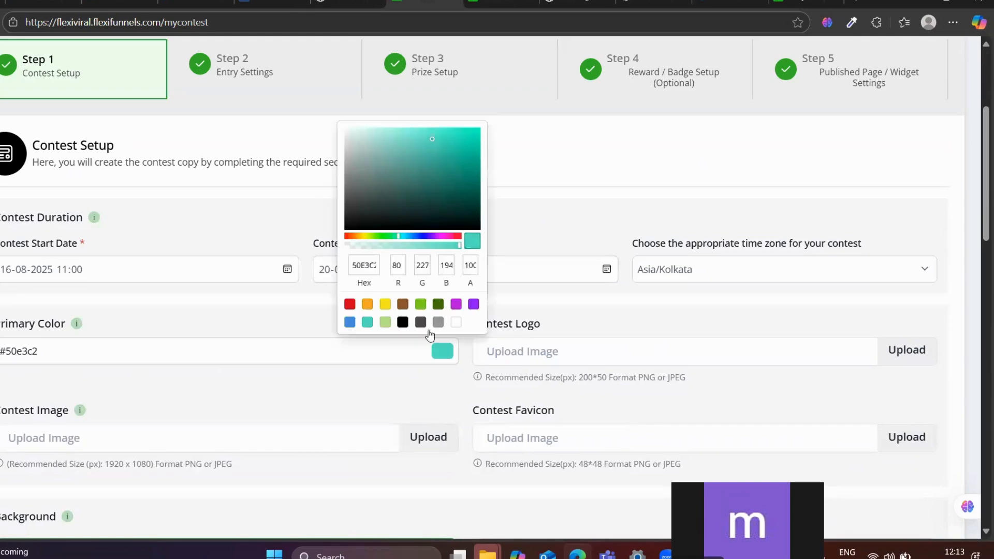
pyautogui.click(385, 305)
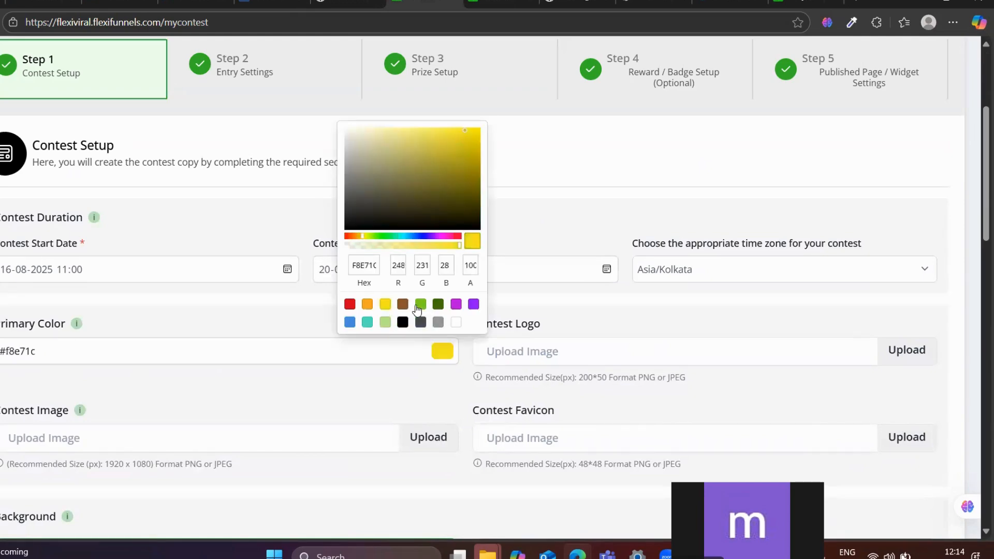
pyautogui.click(683, 393)
pyautogui.scroll(-6, 739, 401)
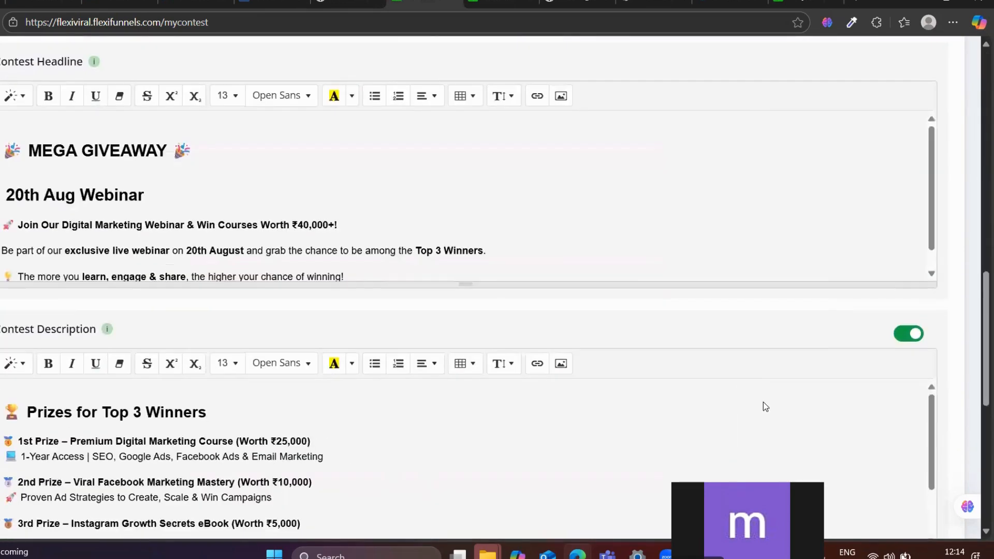
pyautogui.scroll(-10, 763, 402)
pyautogui.click(825, 435)
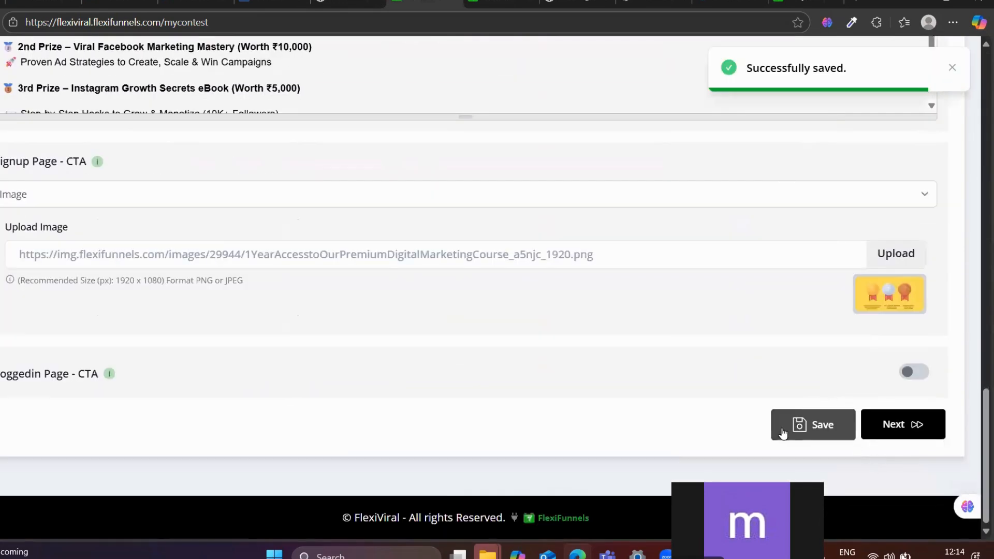
# Check the background on the contest page, set the contest's background colour to white #ffffff and save the Contest Setup
pyautogui.scroll(15, 368, 326)
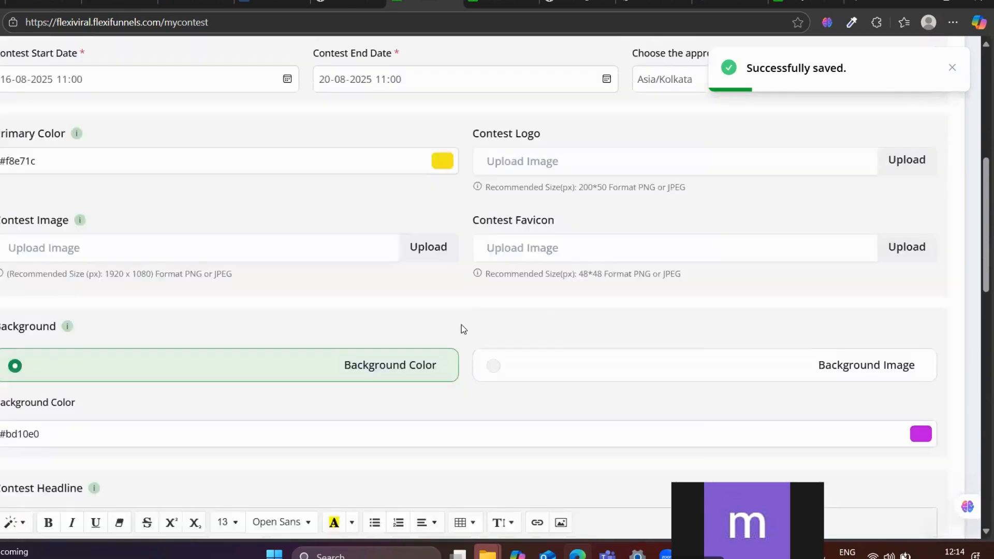
pyautogui.scroll(3, 444, 304)
pyautogui.scroll(-5, 743, 377)
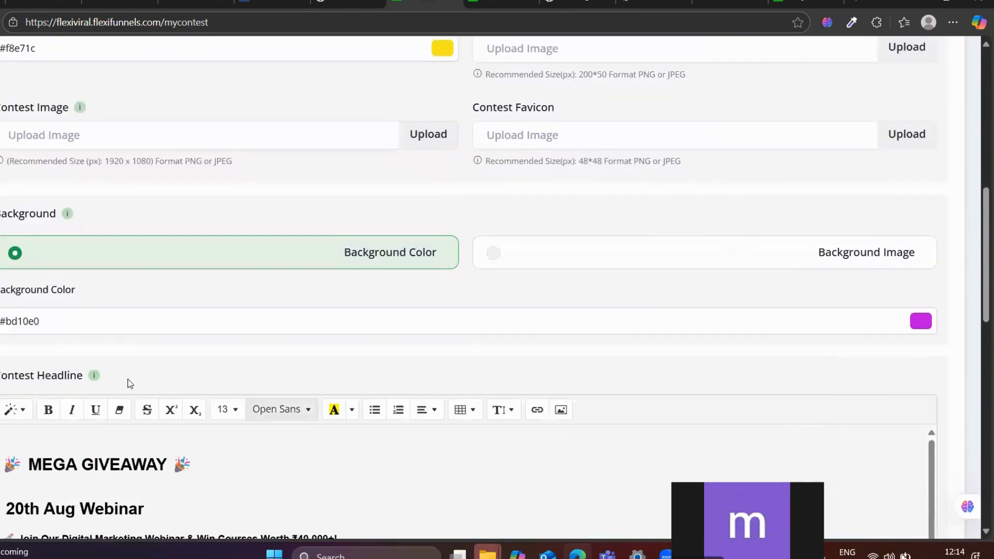
pyautogui.click(523, 4)
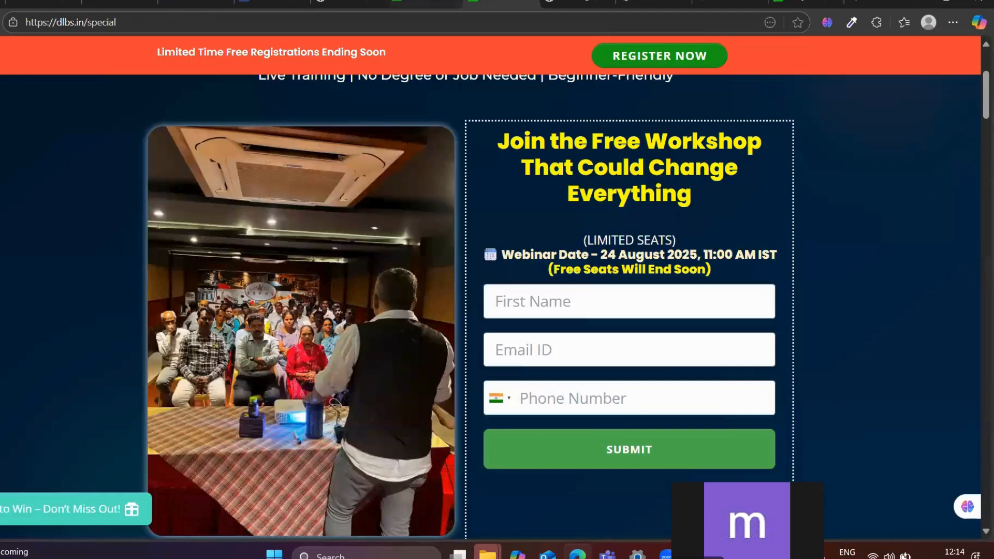
pyautogui.click(430, 3)
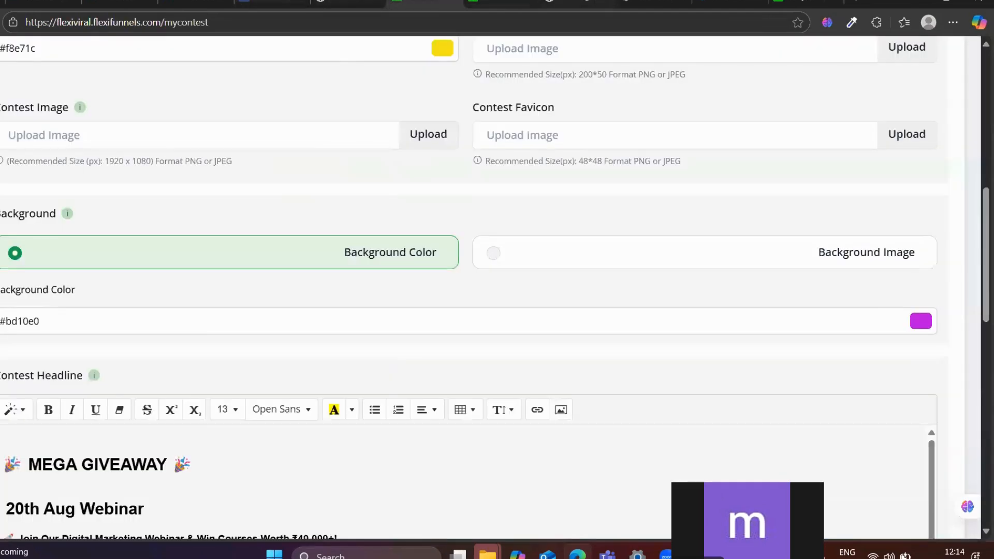
pyautogui.click(577, 3)
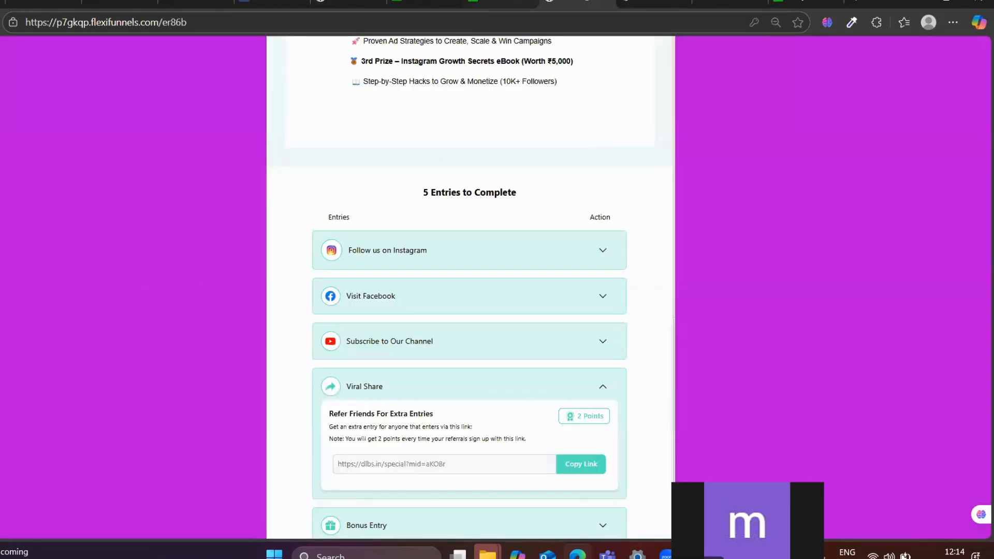
pyautogui.click(424, 4)
pyautogui.click(919, 320)
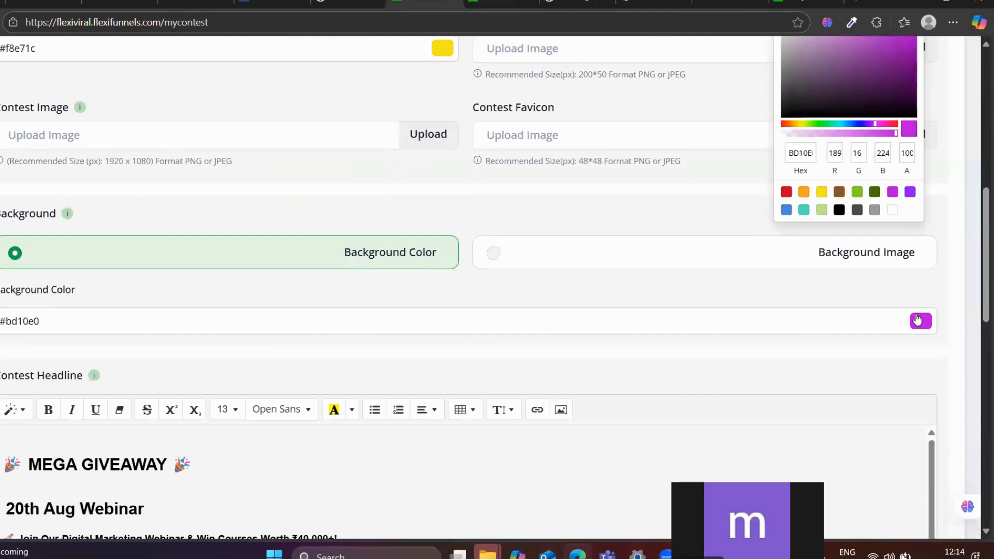
pyautogui.click(899, 211)
pyautogui.scroll(-5, 839, 383)
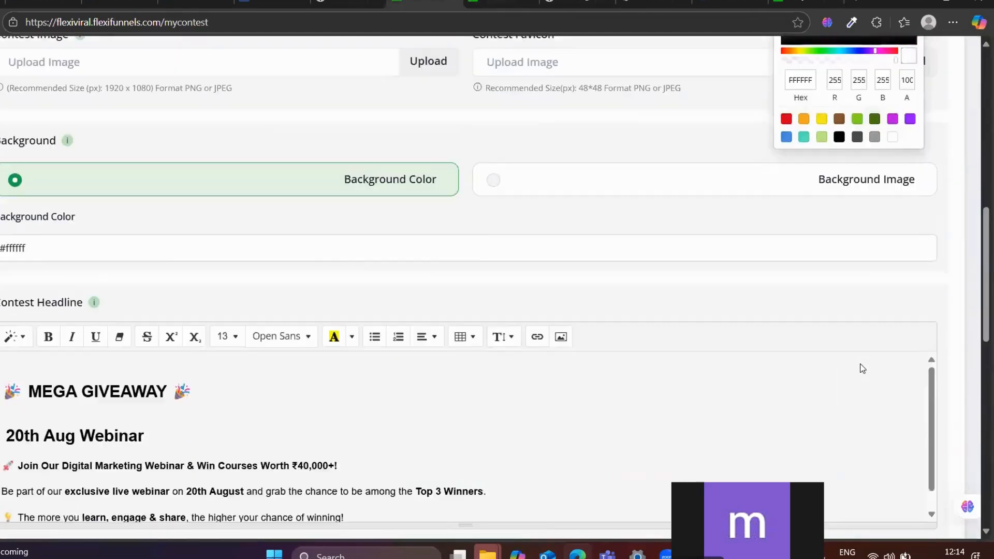
pyautogui.scroll(-10, 866, 374)
pyautogui.click(841, 431)
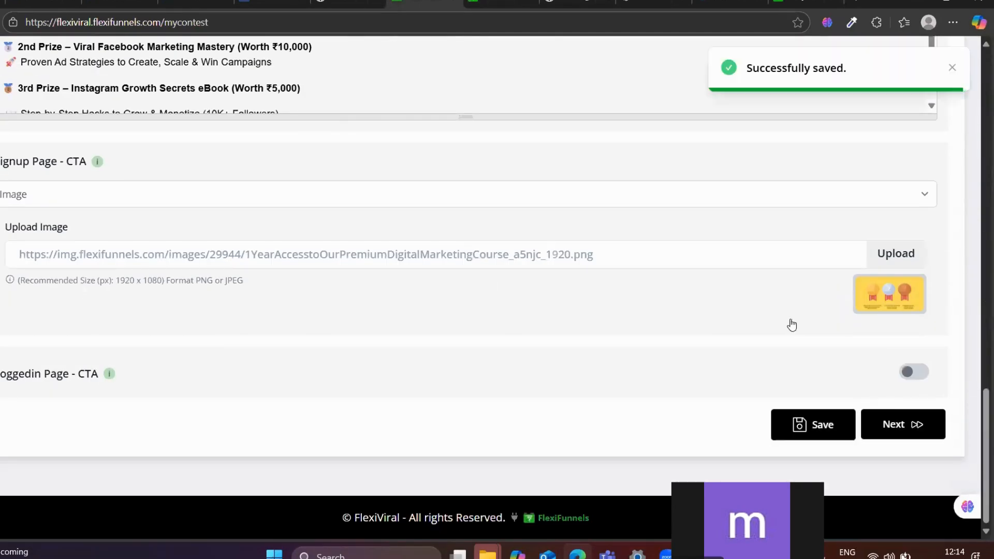
# Reload the dlbs.in/special landing page and check the contest widget button's colour and placement
pyautogui.hotkey('ctrl', 'Tab')
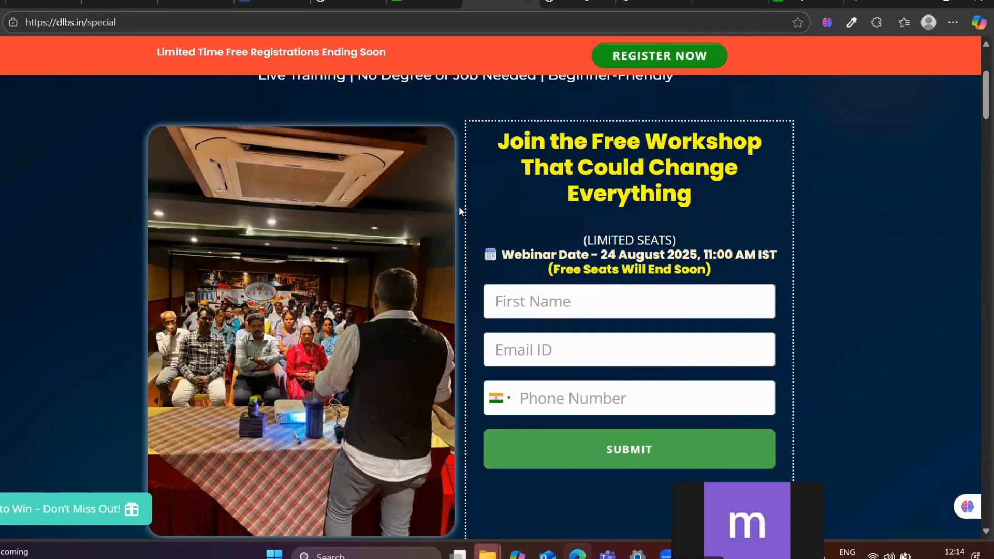
pyautogui.press('F5')
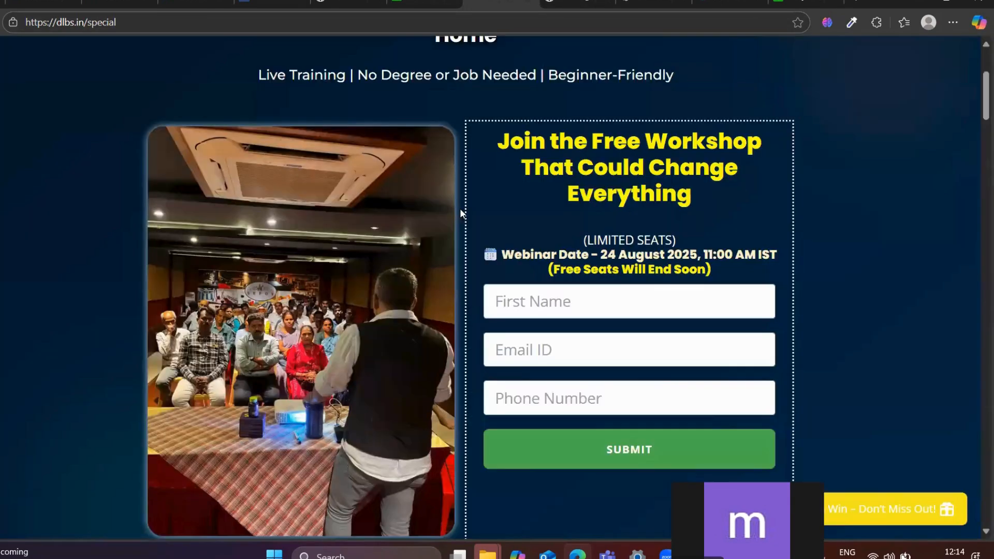
pyautogui.scroll(-3, 891, 524)
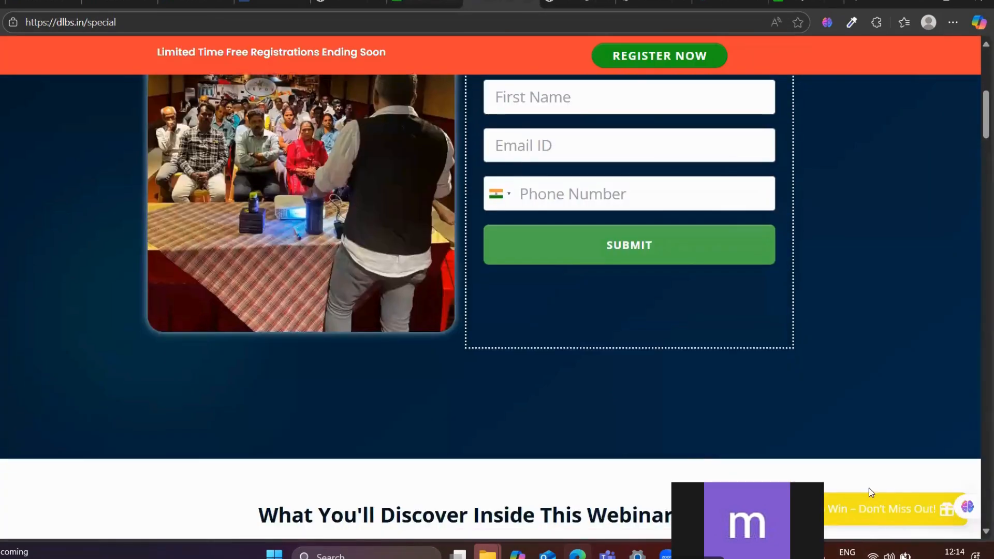
pyautogui.scroll(6, 870, 490)
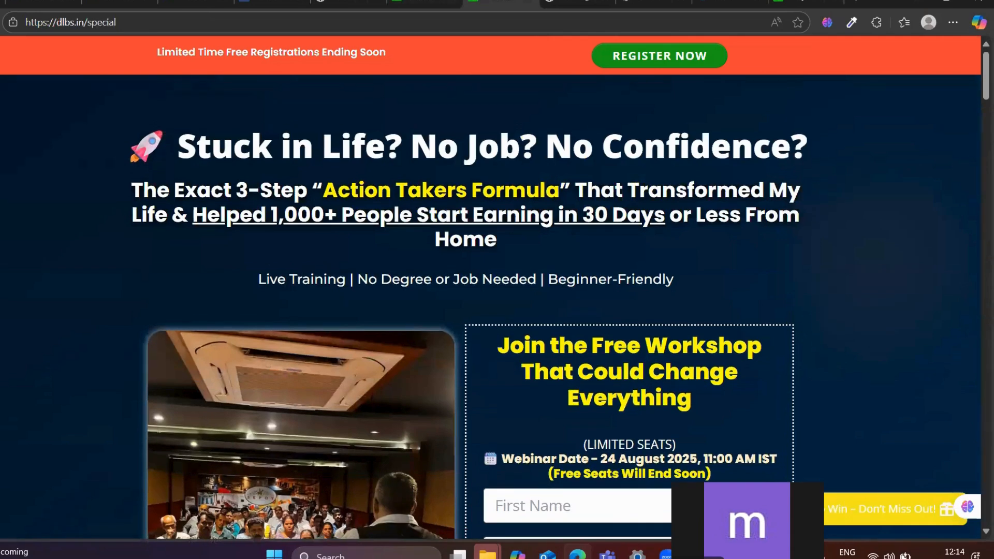
# Open the contest widget on the landing page and review its headline, countdown, prize image, sign-in form and prize description
pyautogui.click(899, 514)
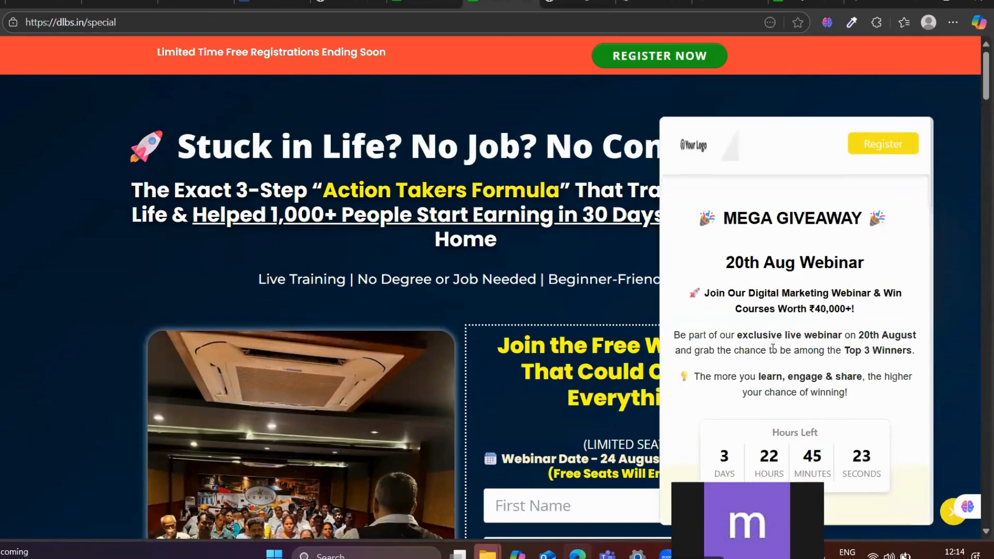
pyautogui.scroll(-7, 772, 357)
pyautogui.scroll(3, 774, 352)
pyautogui.scroll(3, 772, 349)
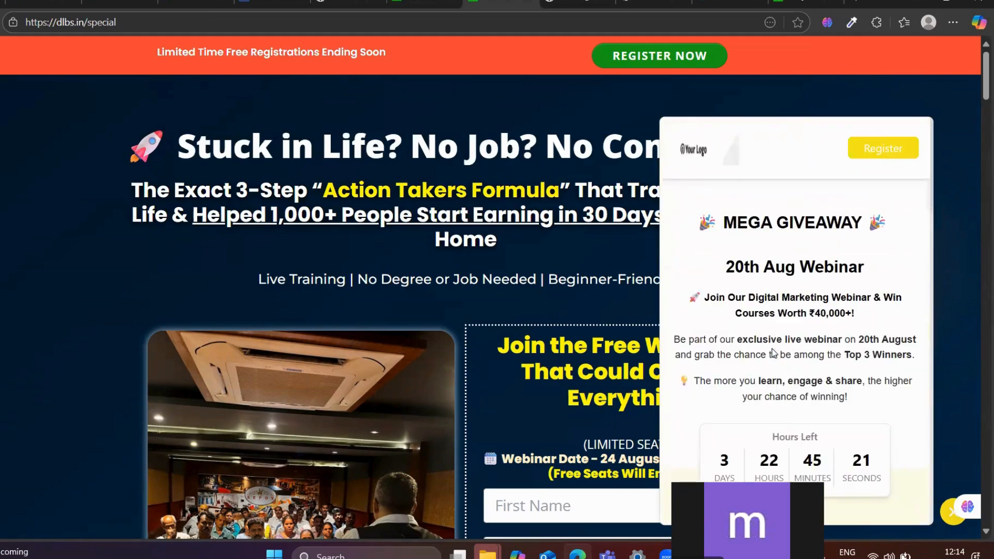
pyautogui.scroll(-10, 772, 347)
pyautogui.scroll(10, 772, 344)
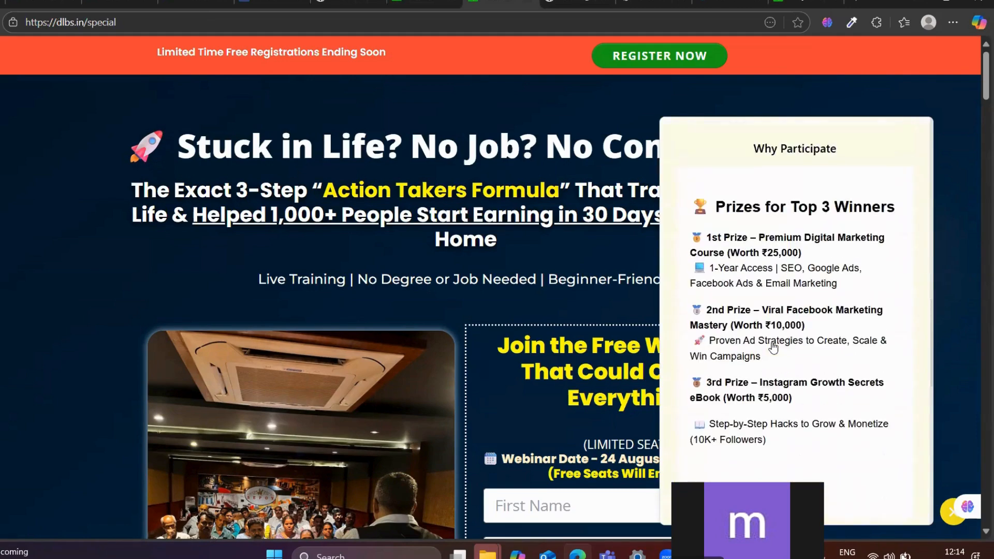
pyautogui.scroll(-8, 770, 333)
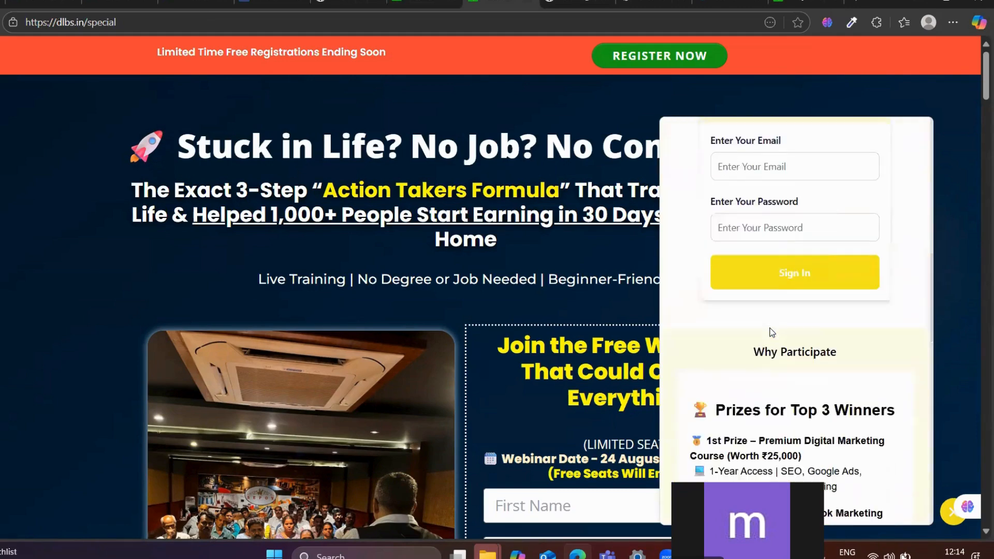
pyautogui.scroll(5, 768, 329)
pyautogui.scroll(6, 768, 325)
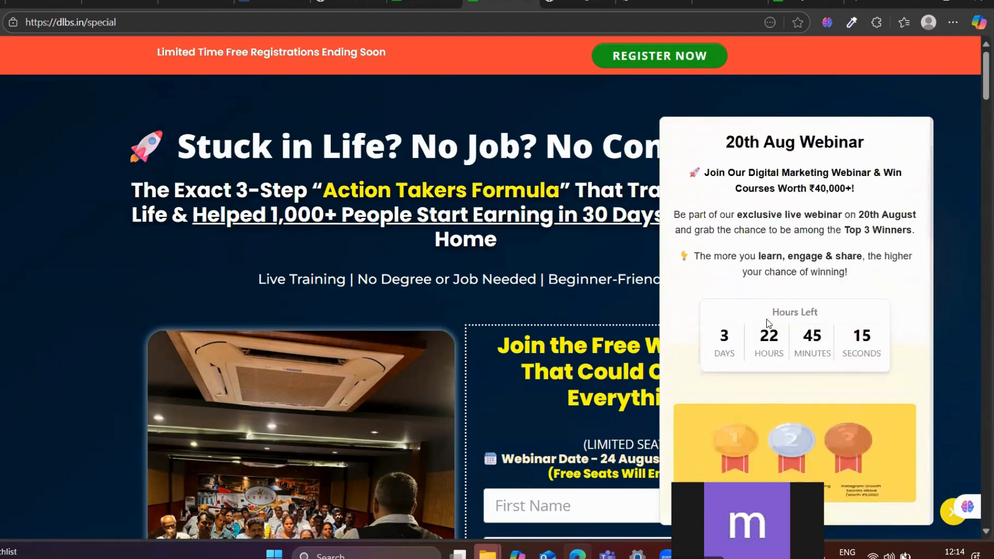
pyautogui.scroll(-8, 770, 323)
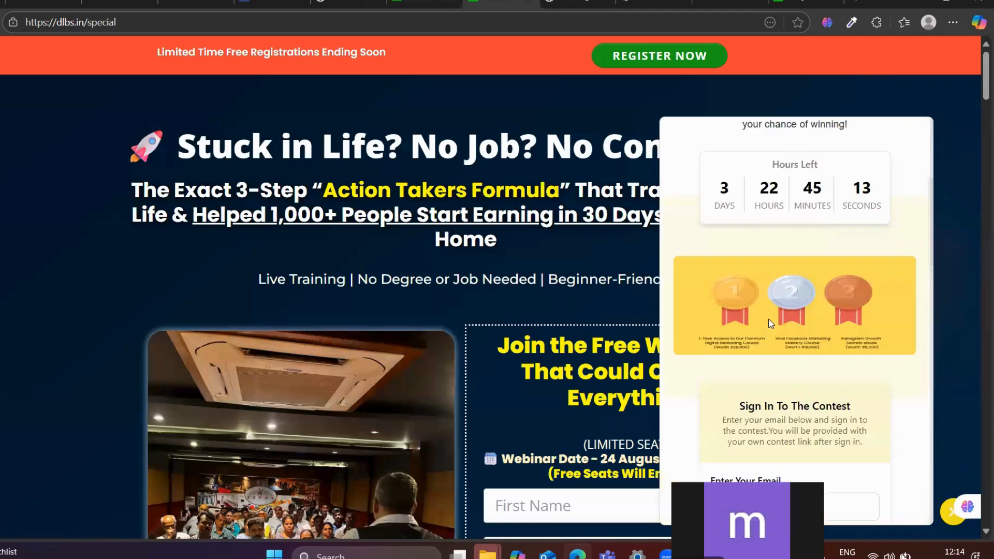
pyautogui.scroll(4, 772, 329)
pyautogui.scroll(5, 771, 328)
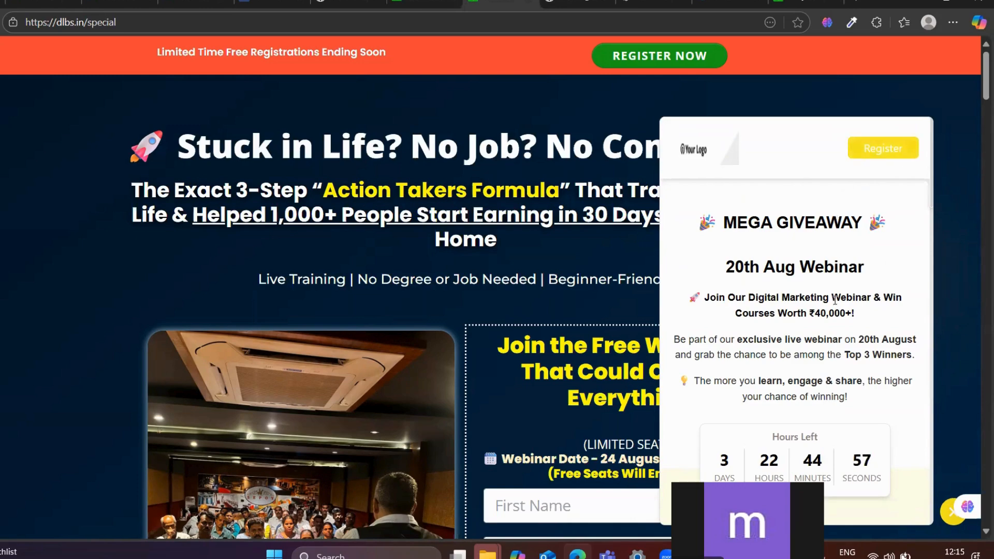
pyautogui.scroll(-1, 840, 310)
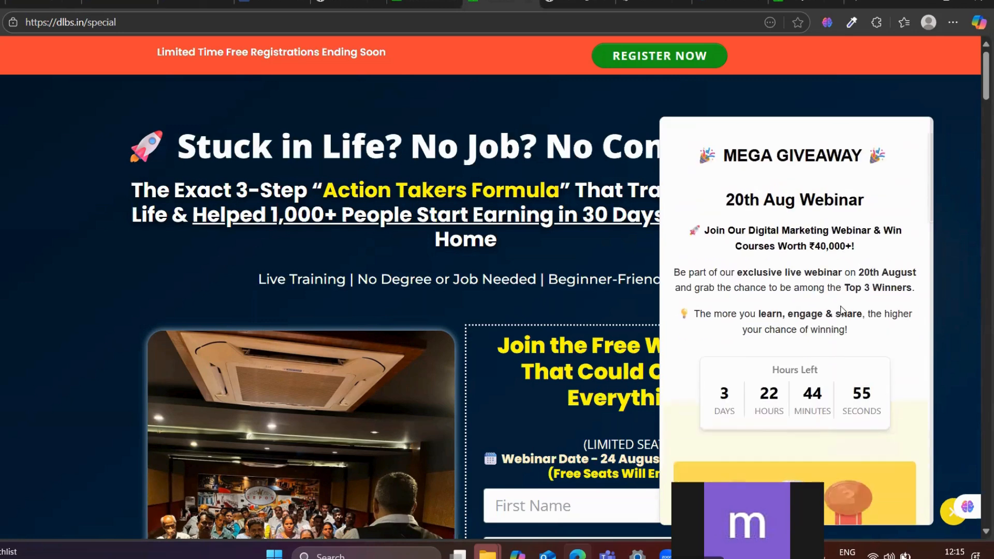
pyautogui.scroll(1, 840, 309)
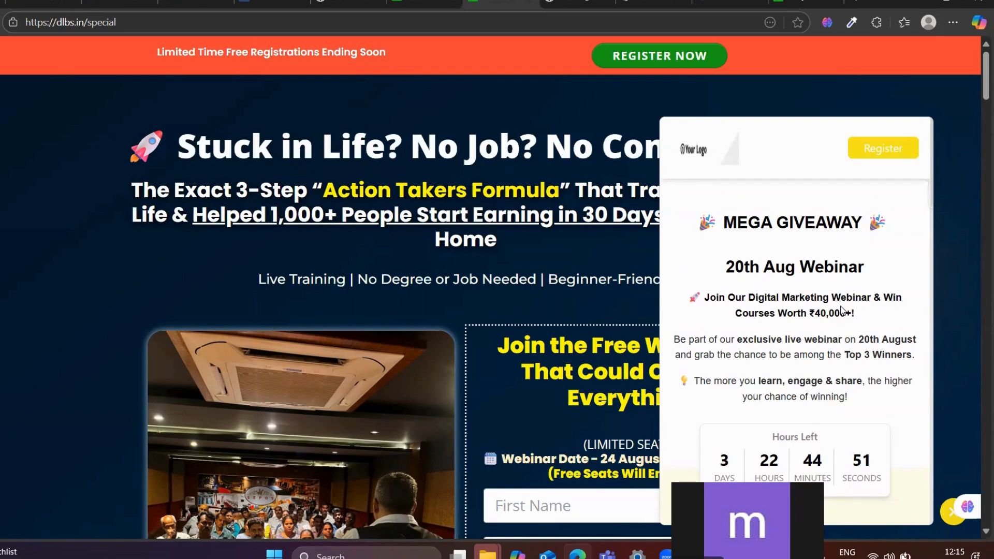
# Switch the contest widget to its registration form and examine the name and email fields
pyautogui.click(887, 150)
pyautogui.scroll(2, 784, 315)
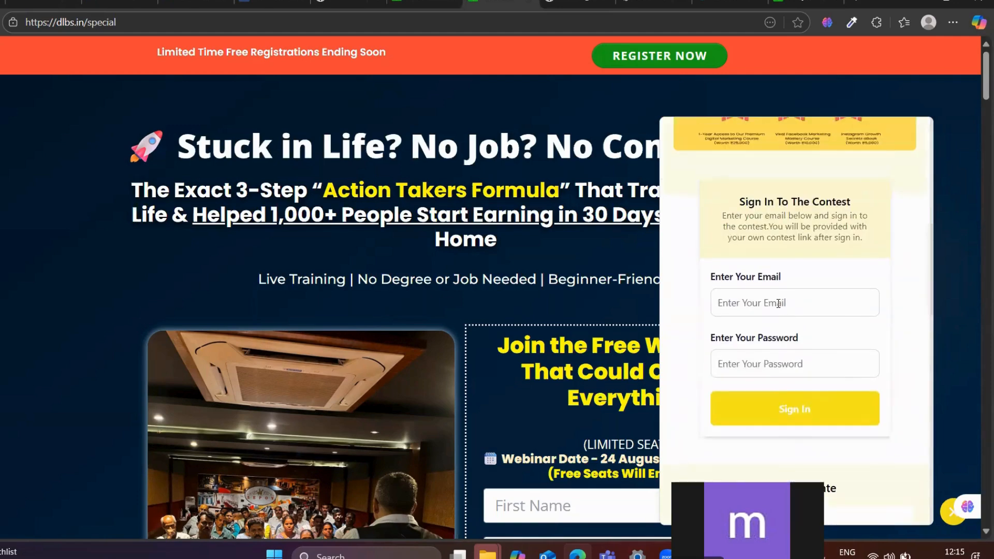
pyautogui.scroll(5, 778, 303)
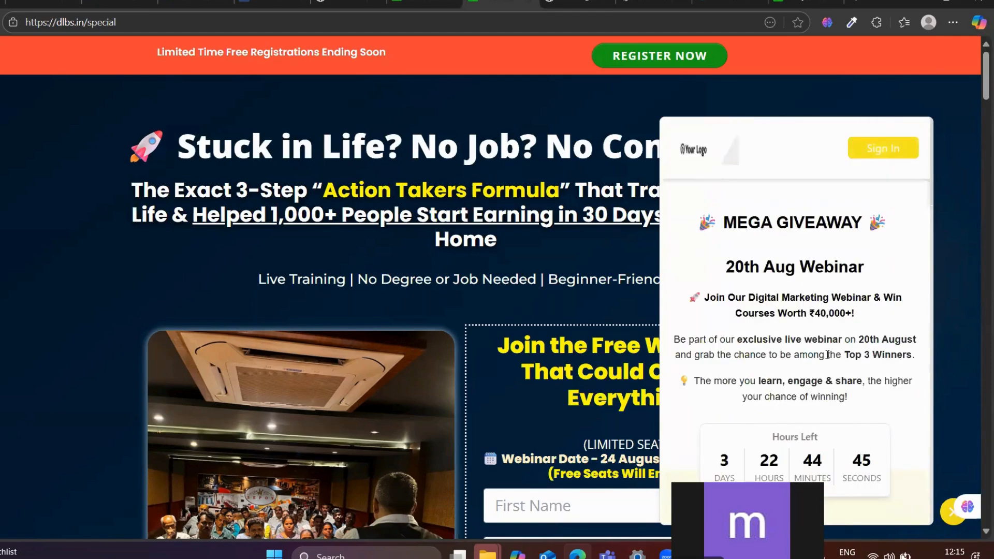
pyautogui.scroll(-8, 807, 342)
pyautogui.click(737, 387)
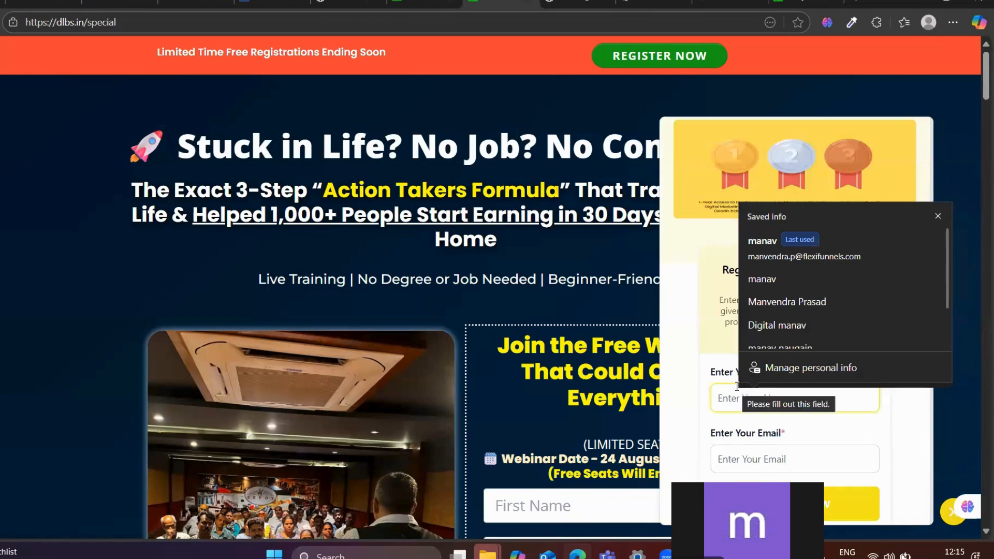
pyautogui.click(688, 318)
pyautogui.scroll(8, 725, 305)
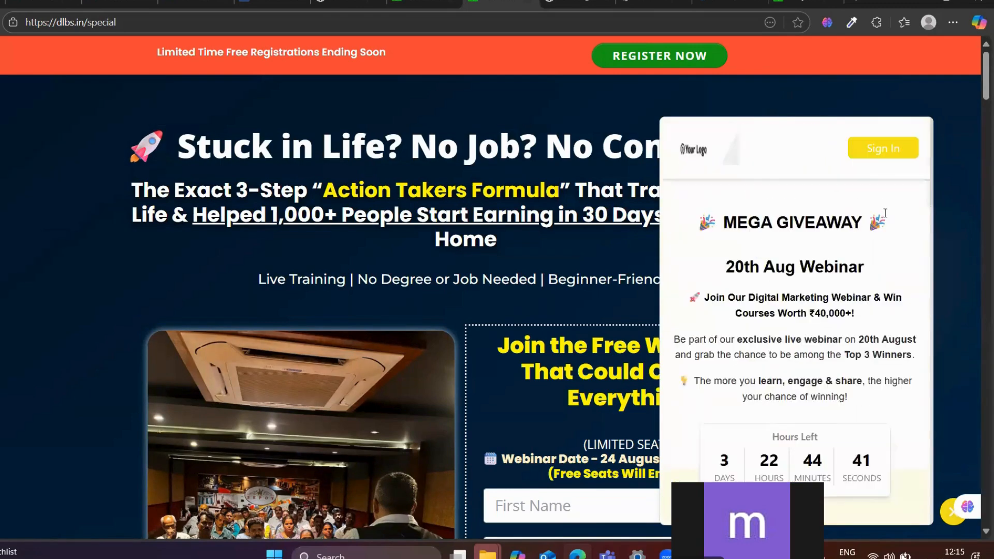
# Return the widget to the contest sign-in form and look through the saved logins for the email field
pyautogui.click(881, 150)
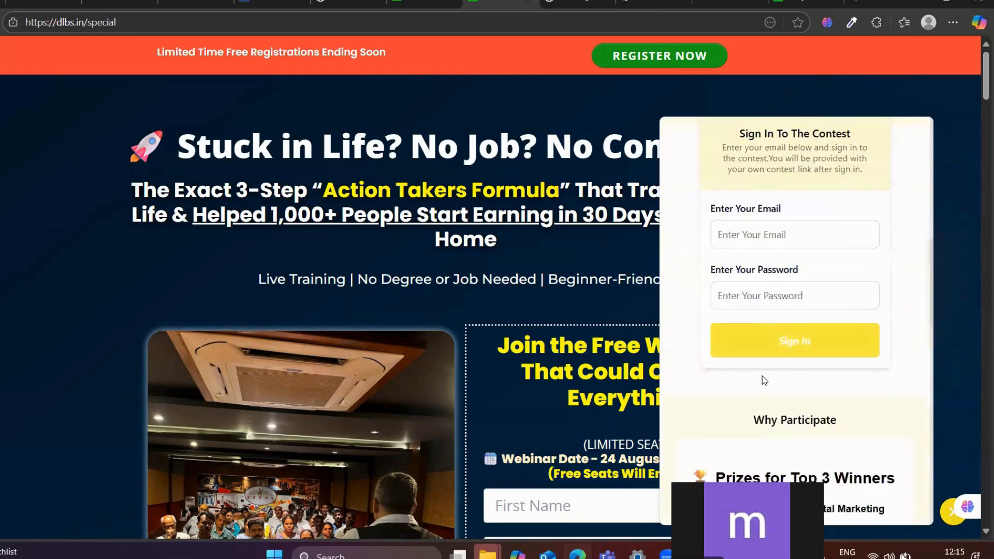
pyautogui.click(749, 237)
pyautogui.scroll(-1, 792, 346)
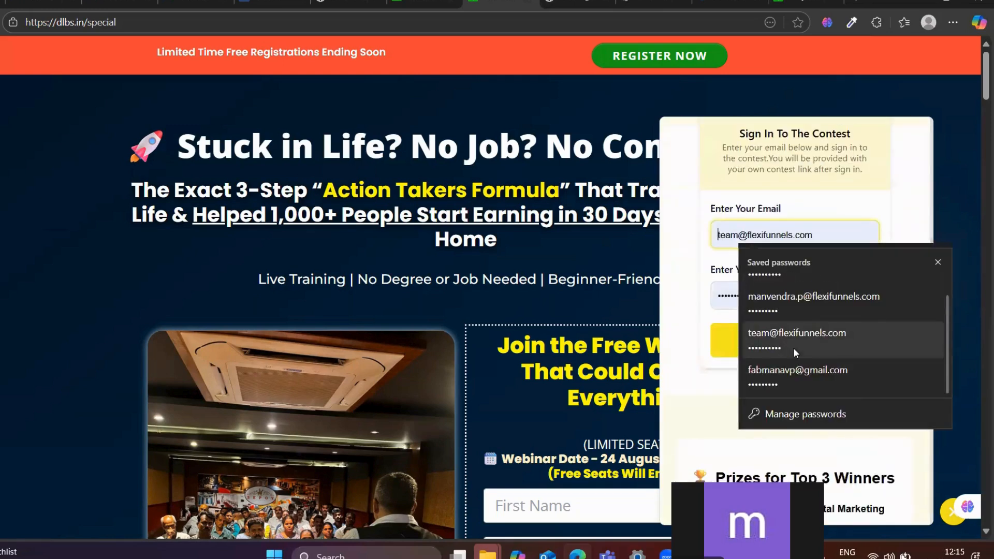
pyautogui.click(689, 310)
# Copy the participant's e-mail address from the Gmail account details and paste it into the contest widget's sign-in email field
pyautogui.click(119, 2)
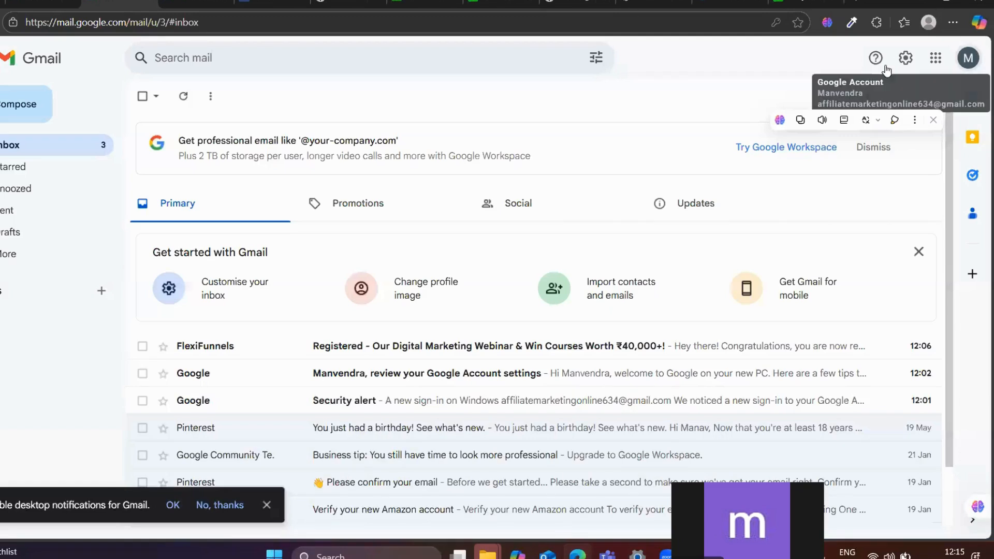
pyautogui.click(968, 58)
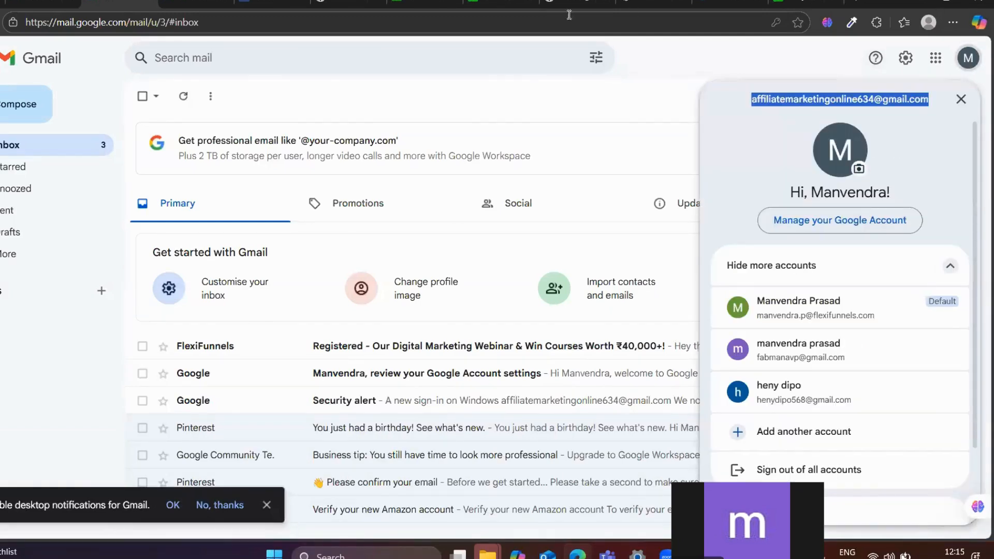
pyautogui.click(347, 2)
pyautogui.click(423, 3)
pyautogui.click(500, 2)
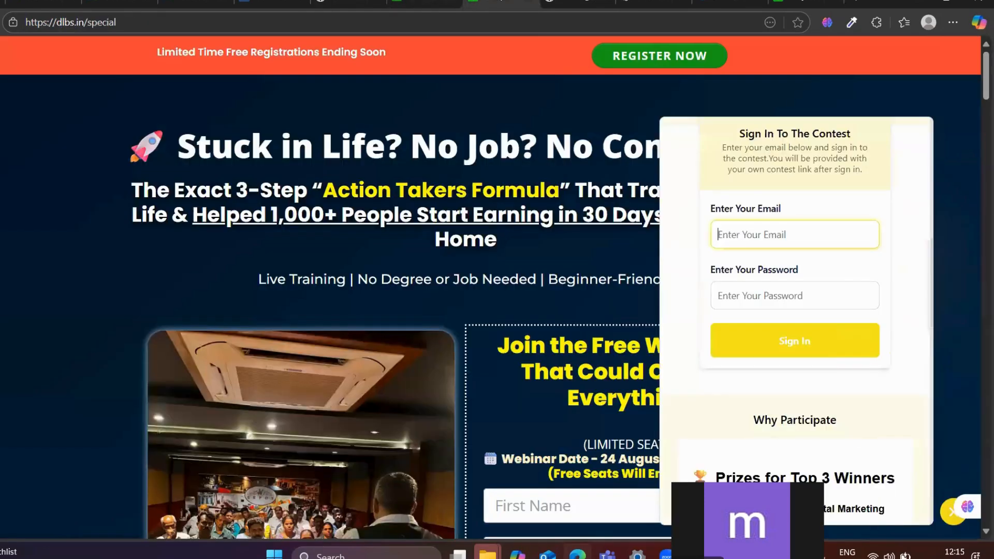
pyautogui.click(780, 242)
pyautogui.hotkey('ctrl', 'v')
pyautogui.click(721, 300)
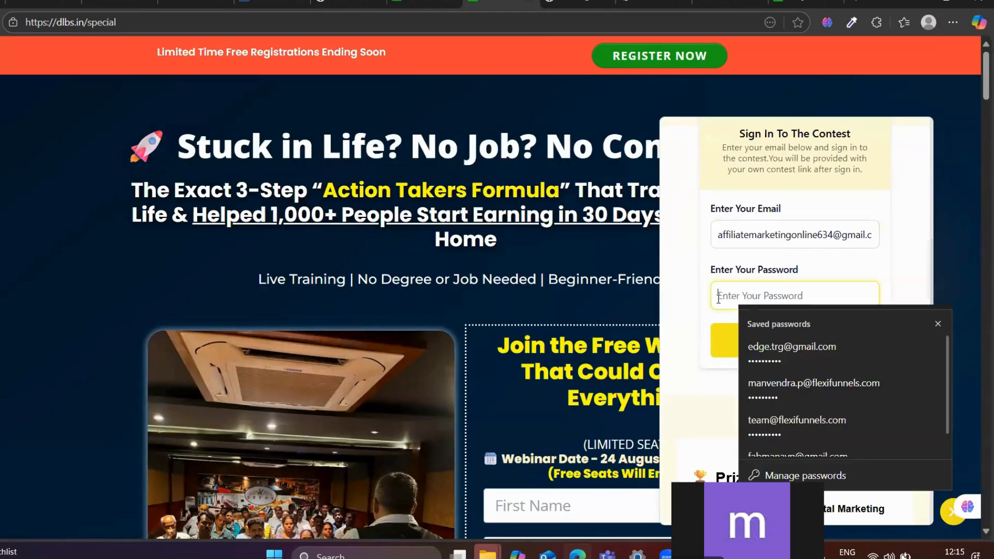
pyautogui.click(750, 257)
pyautogui.scroll(10, 713, 317)
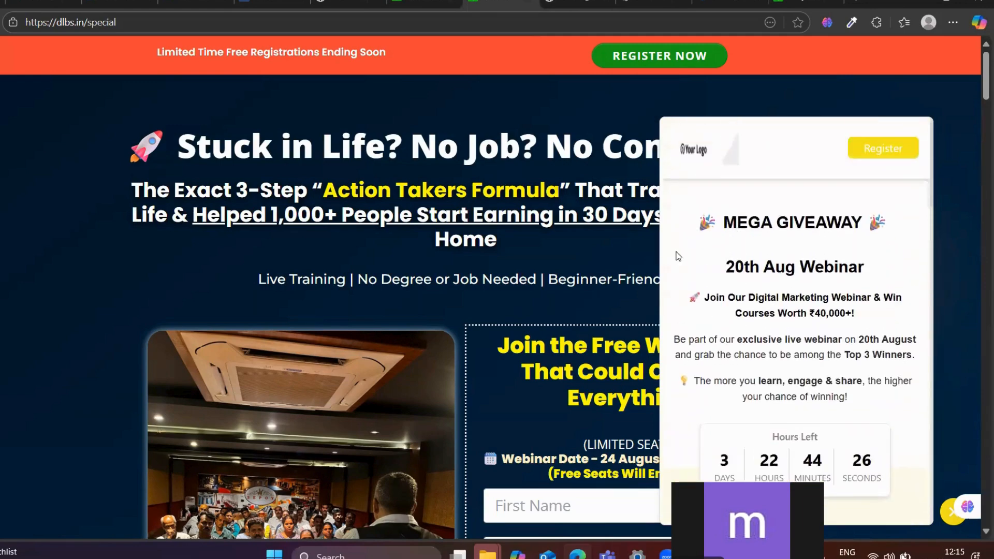
# Open the FlexiFunnels contest registration email in Gmail and read its contest details, login details and signup link
pyautogui.click(120, 2)
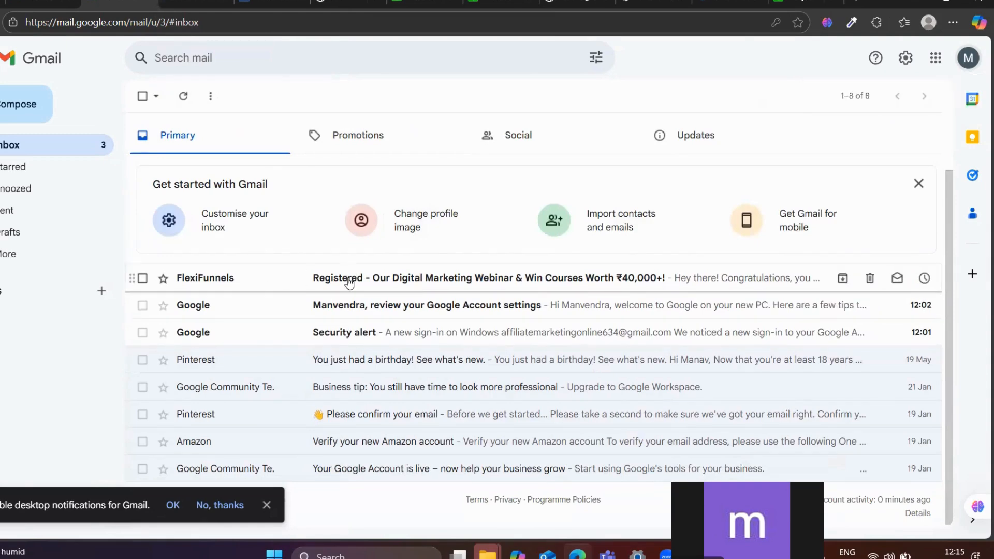
pyautogui.click(350, 277)
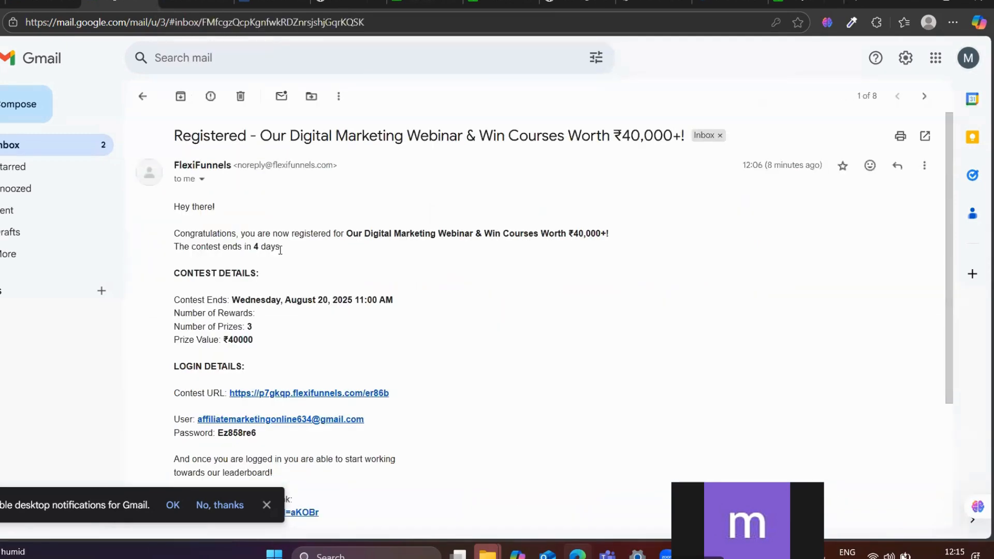
pyautogui.scroll(-1, 280, 249)
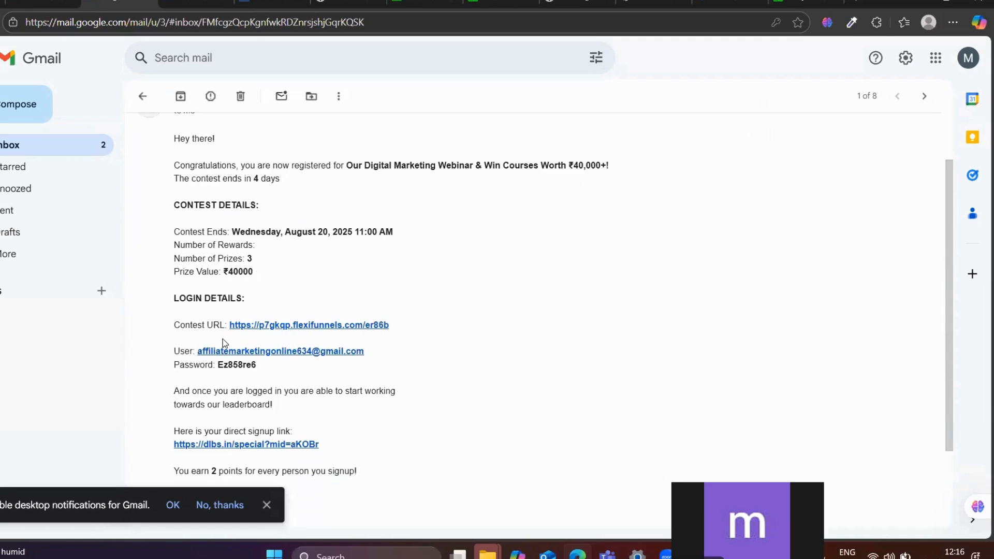
pyautogui.scroll(-2, 241, 250)
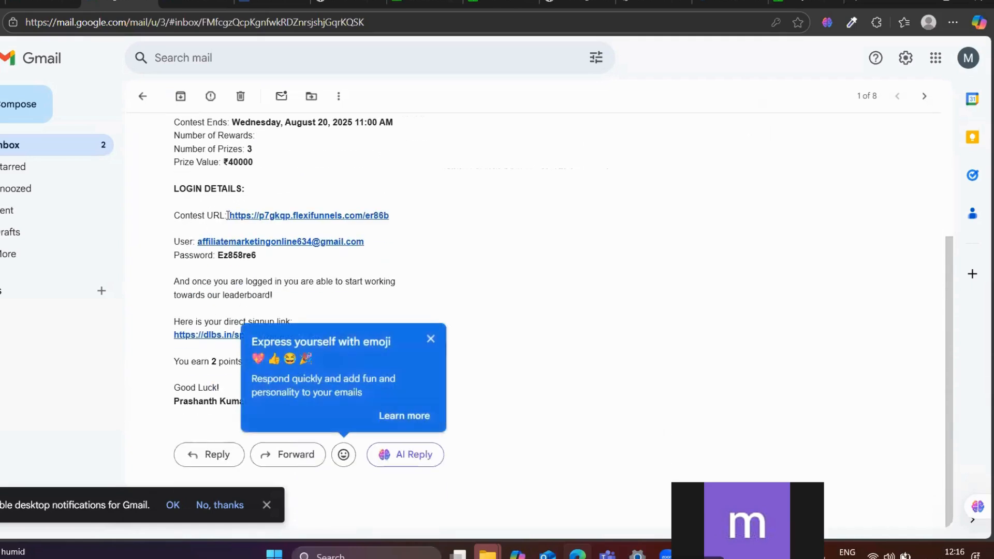
pyautogui.click(430, 339)
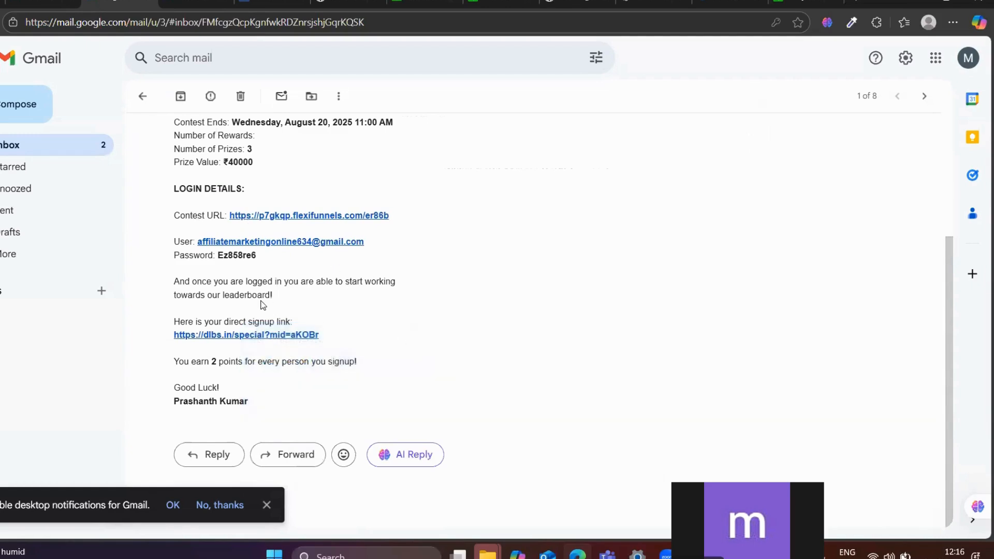
# Copy the account password from the email, sign in to the landing page contest widget with it, and decline saving the password
pyautogui.doubleClick(249, 256)
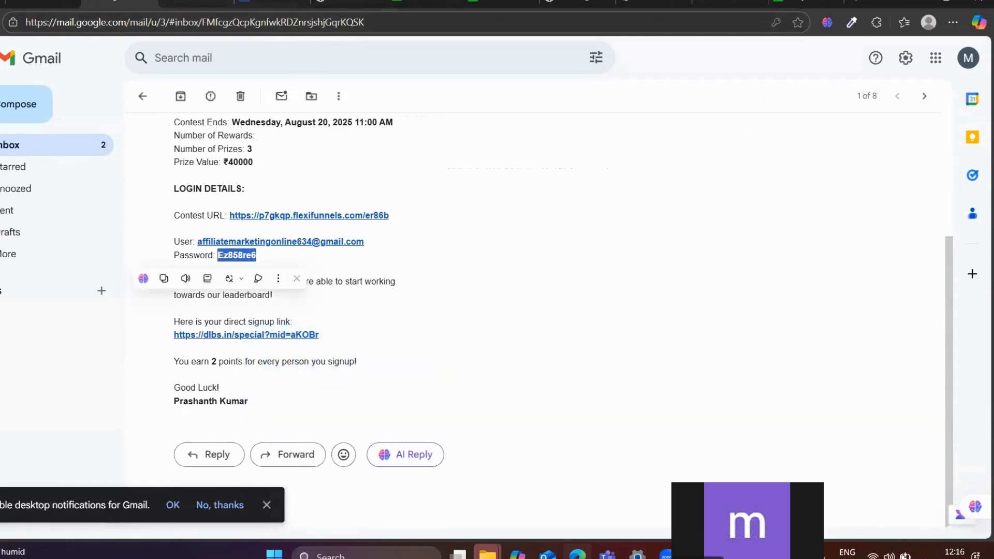
pyautogui.click(427, 4)
pyautogui.hotkey('ctrl', 'Tab')
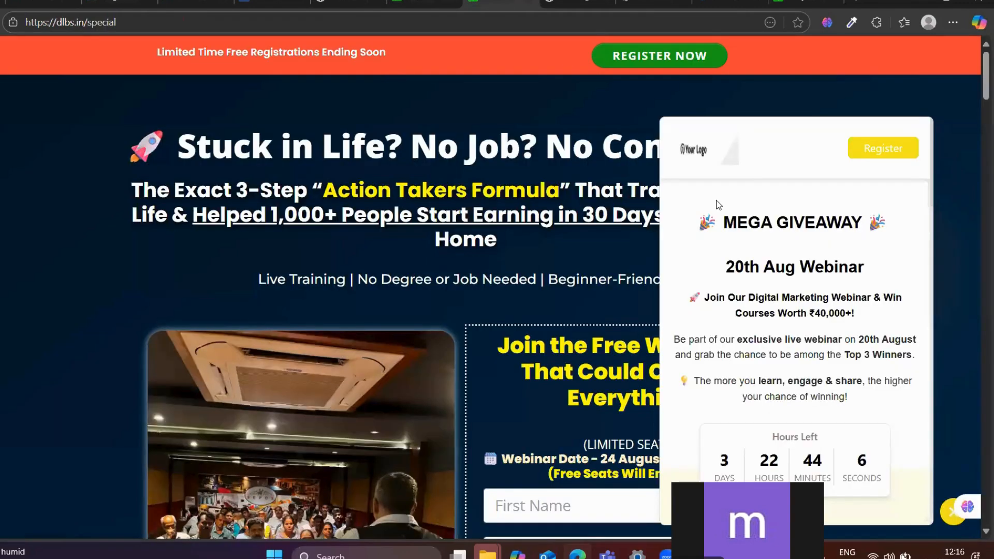
pyautogui.scroll(-4, 766, 342)
pyautogui.scroll(-4, 754, 294)
pyautogui.click(754, 294)
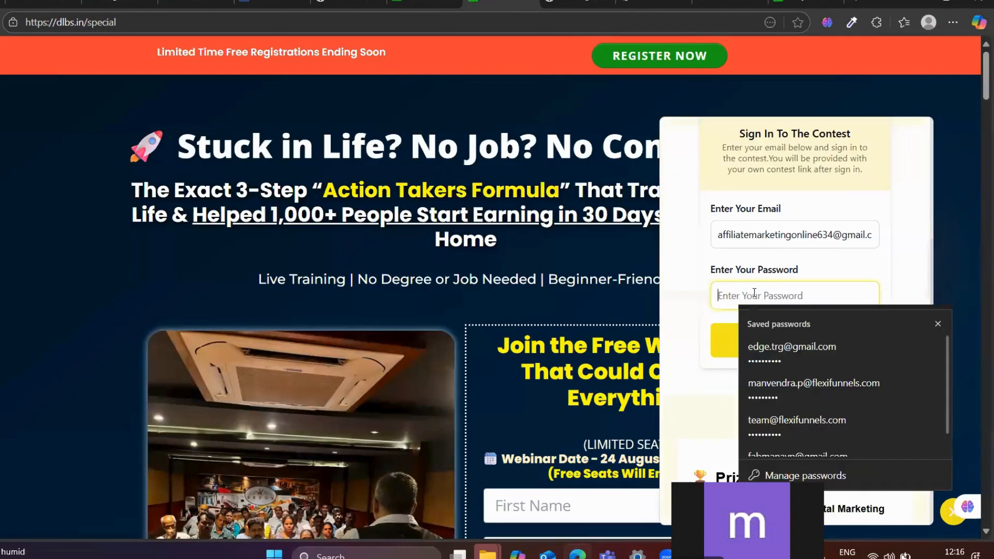
pyautogui.hotkey('ctrl', 'v')
pyautogui.click(748, 340)
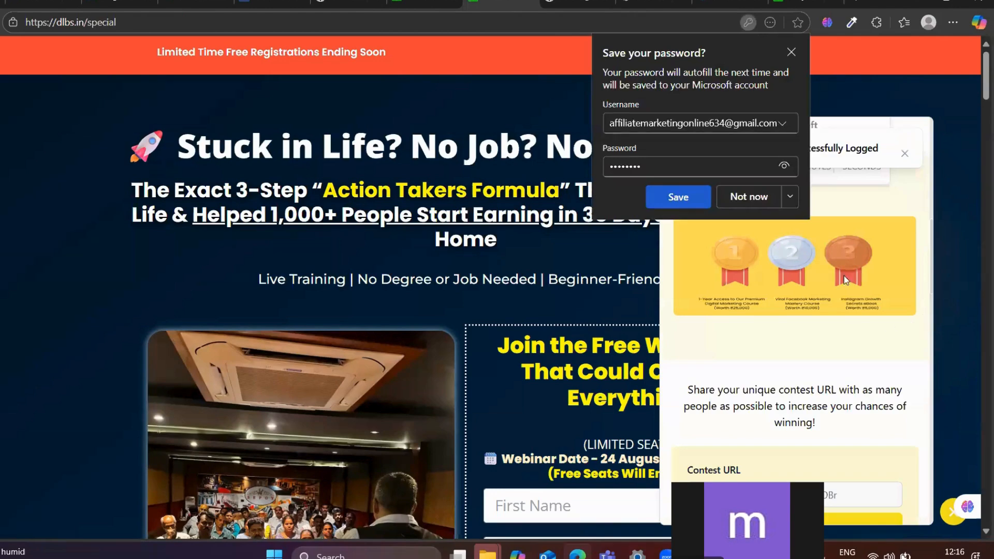
pyautogui.click(771, 197)
# Look over the participant's contest dashboard and copy the unique contest URL
pyautogui.scroll(-2, 785, 409)
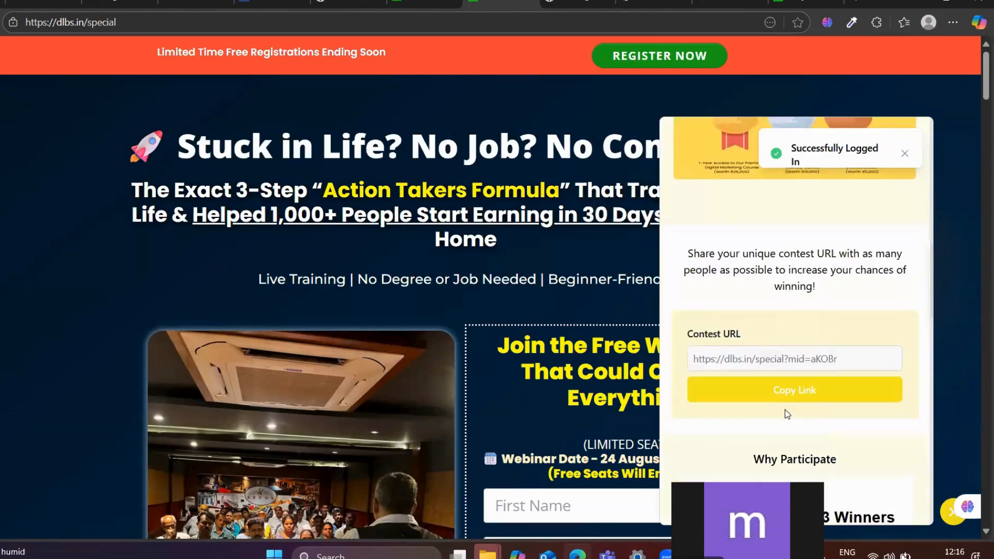
pyautogui.scroll(3, 786, 402)
pyautogui.scroll(10, 787, 397)
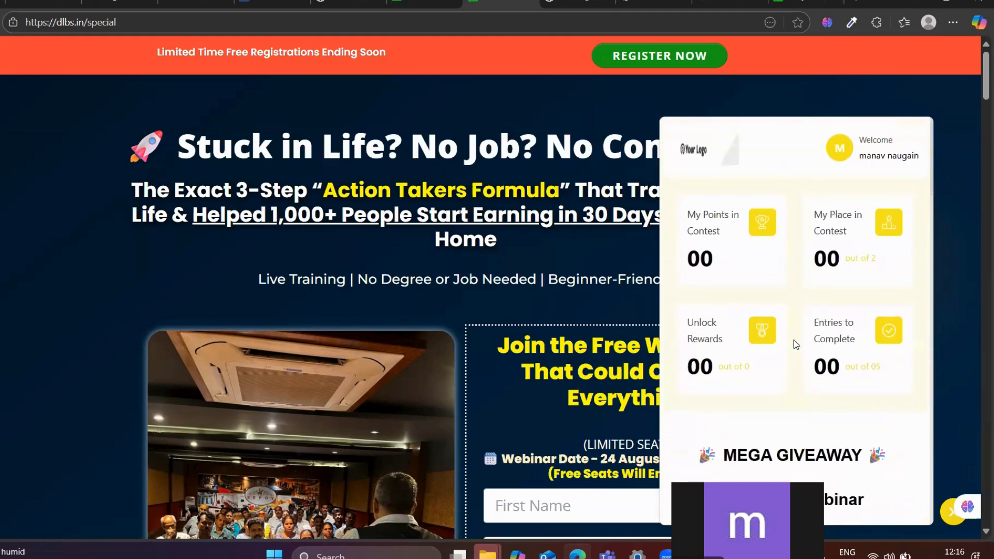
pyautogui.scroll(-10, 763, 295)
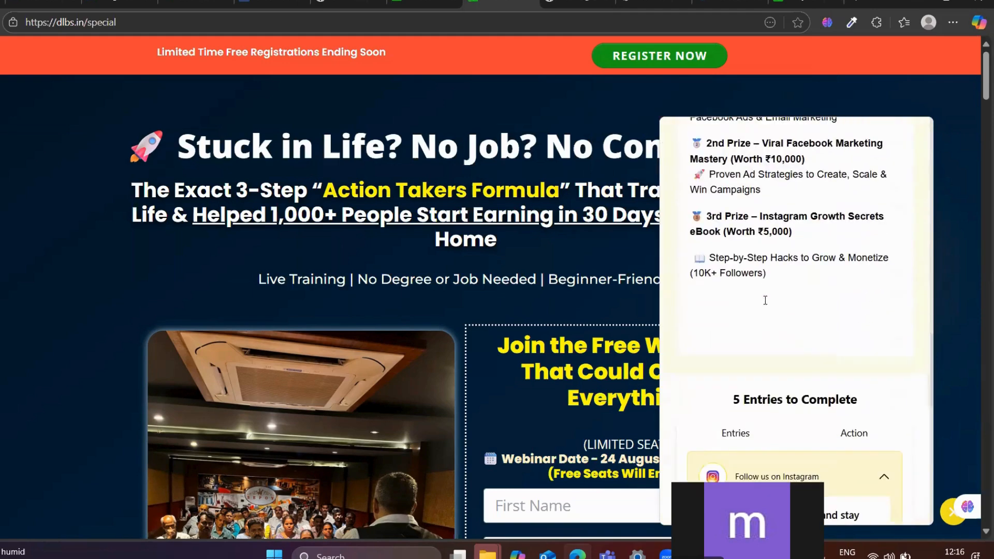
pyautogui.scroll(3, 765, 302)
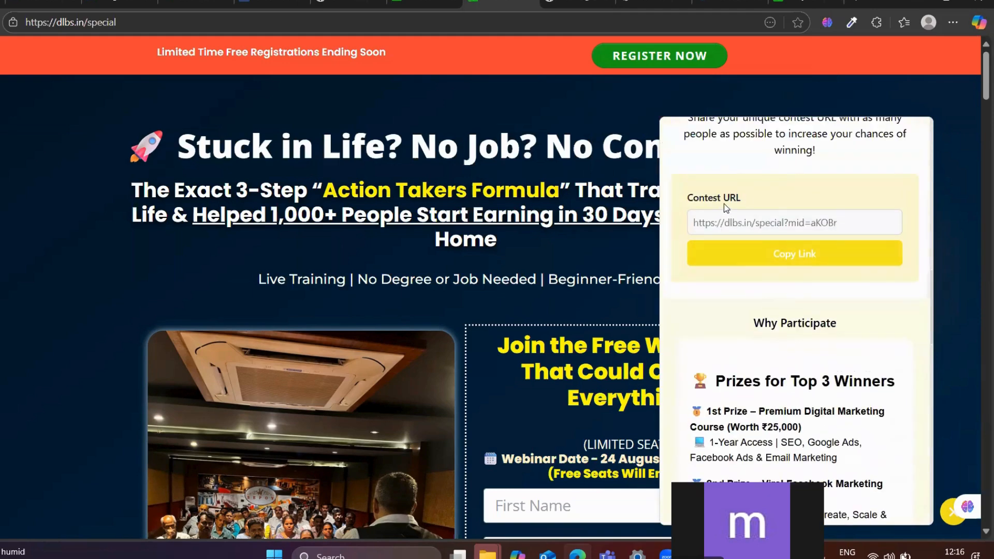
pyautogui.click(795, 254)
# Examine the signed-in widget's prizes, list of entries to complete, countdown and points and place figures
pyautogui.scroll(-3, 761, 352)
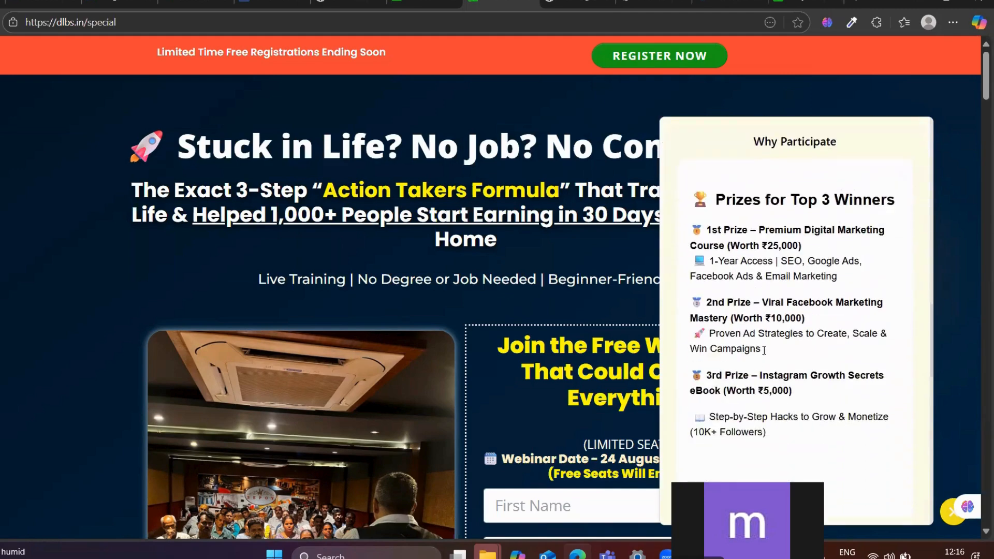
pyautogui.scroll(8, 764, 349)
pyautogui.scroll(-4, 769, 333)
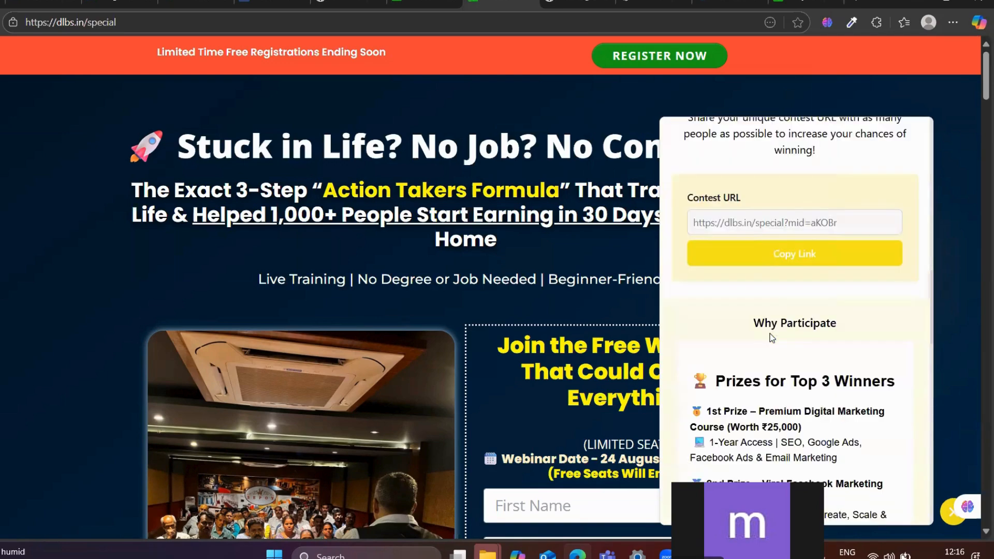
pyautogui.scroll(-8, 771, 338)
pyautogui.scroll(2, 772, 337)
pyautogui.scroll(-4, 771, 337)
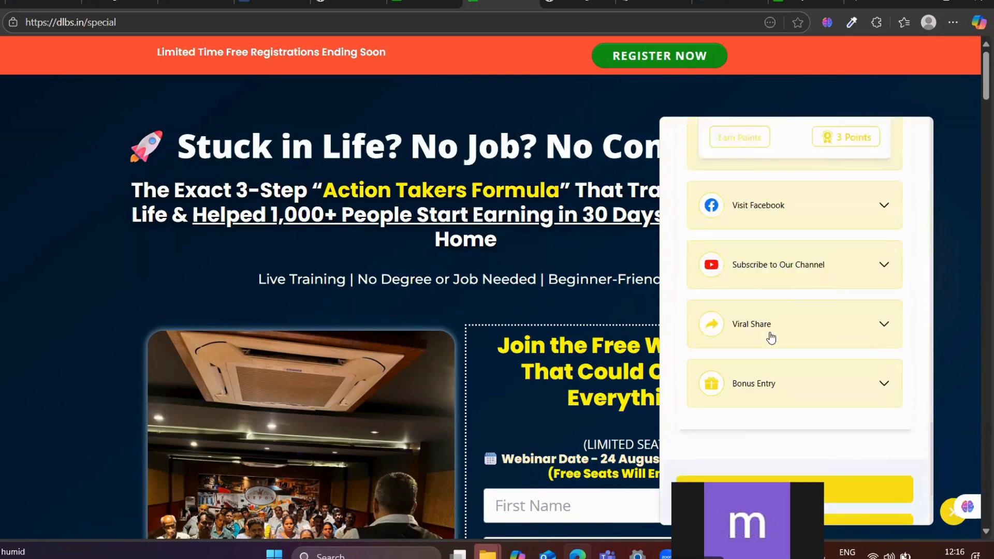
pyautogui.scroll(12, 771, 337)
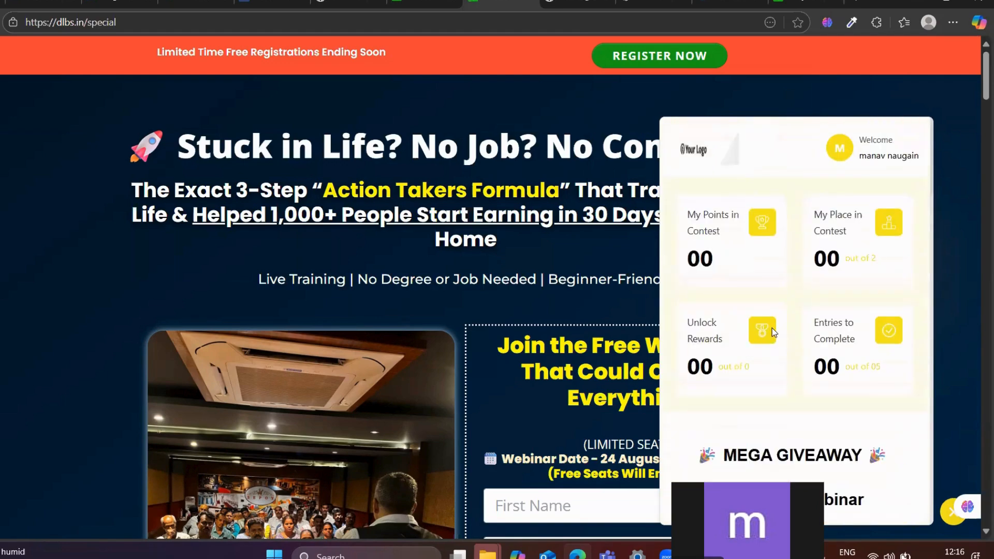
pyautogui.scroll(-10, 768, 274)
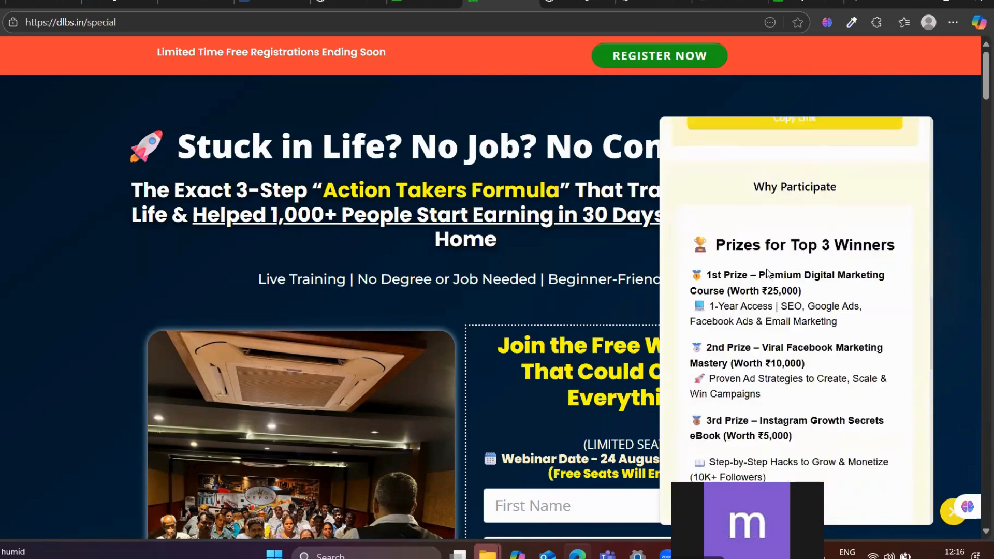
pyautogui.scroll(4, 767, 268)
pyautogui.scroll(3, 767, 268)
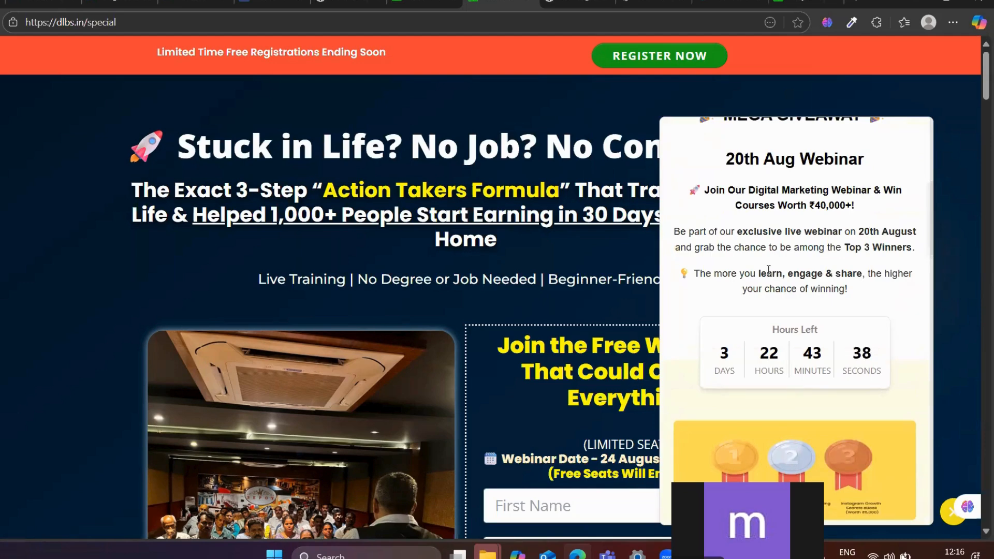
pyautogui.scroll(5, 769, 270)
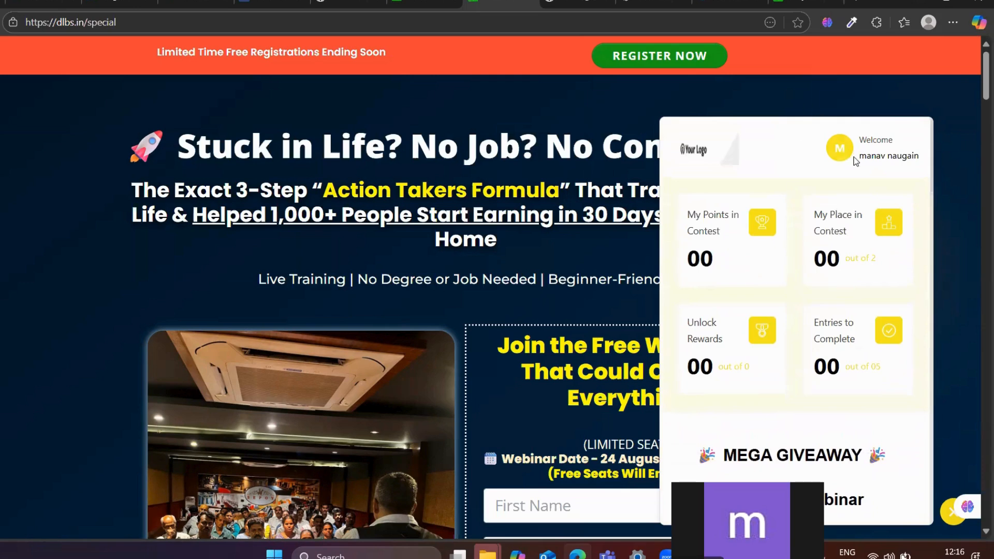
pyautogui.scroll(-10, 849, 355)
pyautogui.scroll(10, 849, 284)
# Log the participant out of the contest widget and switch it to the registration form
pyautogui.click(838, 149)
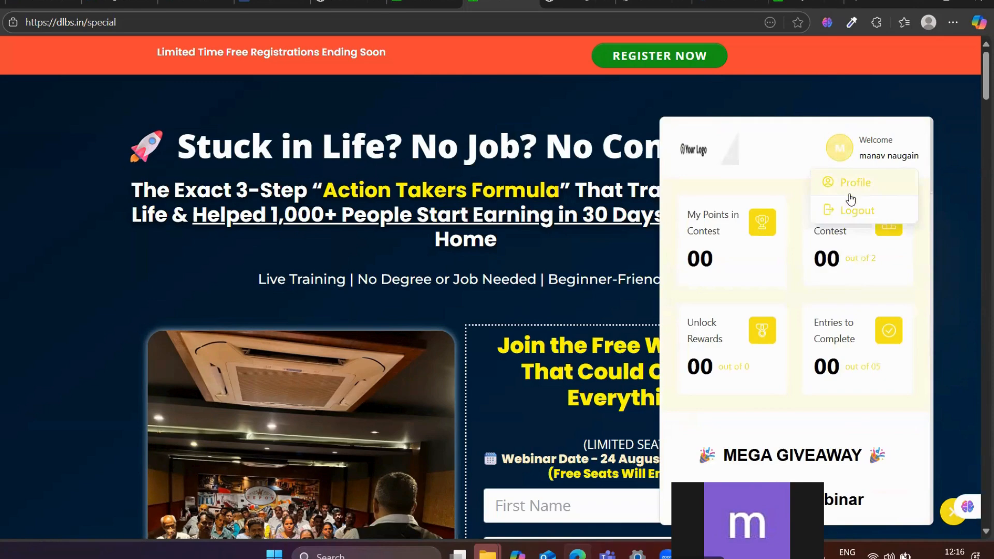
pyautogui.click(856, 215)
pyautogui.scroll(-5, 862, 248)
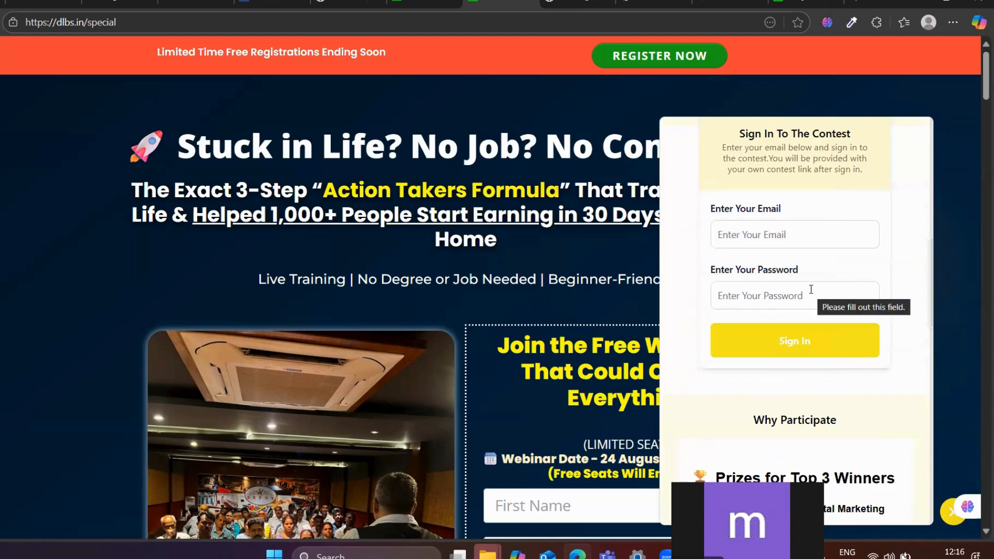
pyautogui.scroll(7, 812, 289)
pyautogui.click(887, 156)
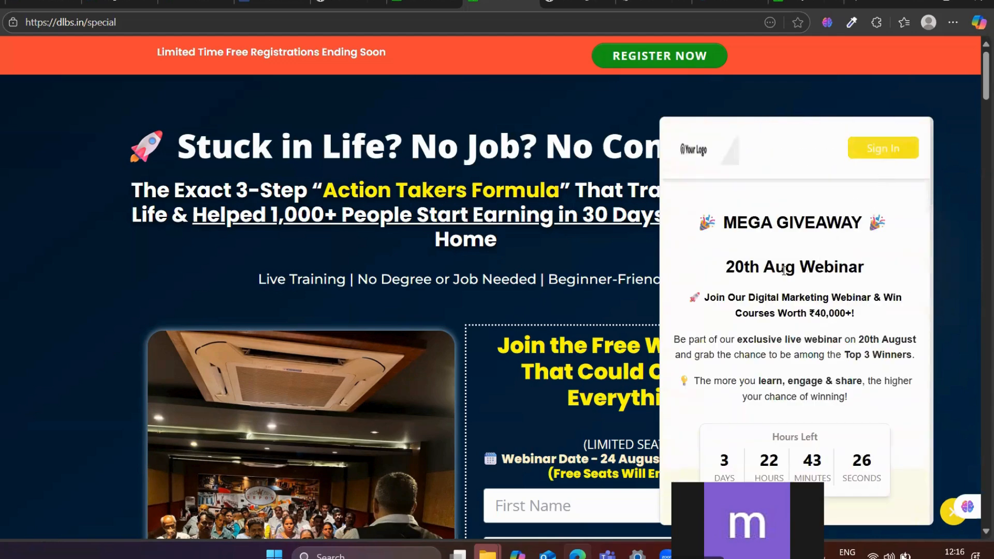
pyautogui.scroll(-1, 783, 273)
pyautogui.scroll(-6, 783, 273)
# Paste the copied account password into the registration form's name field
pyautogui.click(745, 403)
pyautogui.hotkey('ctrl', 'v')
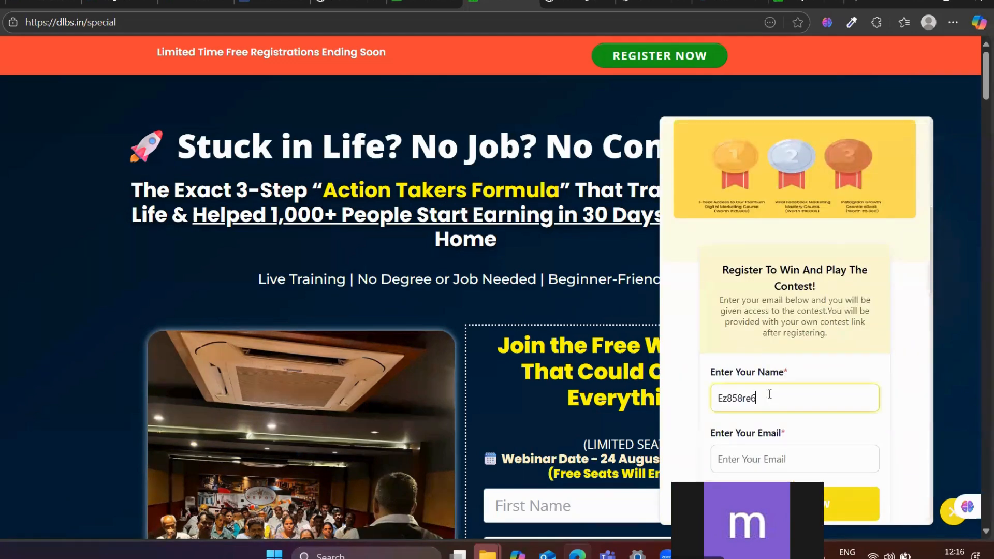
pyautogui.scroll(-3, 771, 399)
# Copy the participant's e-mail address from the Gmail registration message and replace the registration form's name entry with it
pyautogui.click(119, 2)
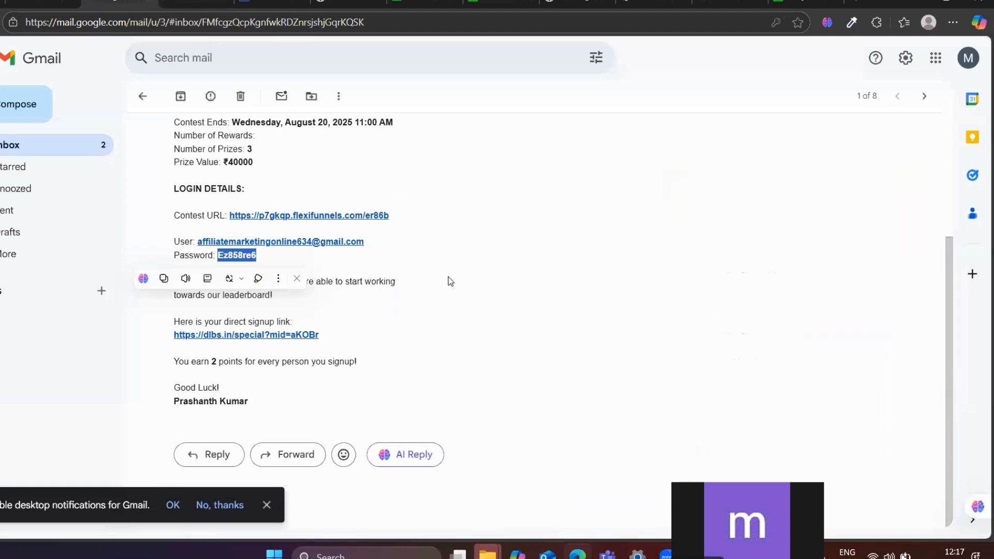
pyautogui.click(406, 260)
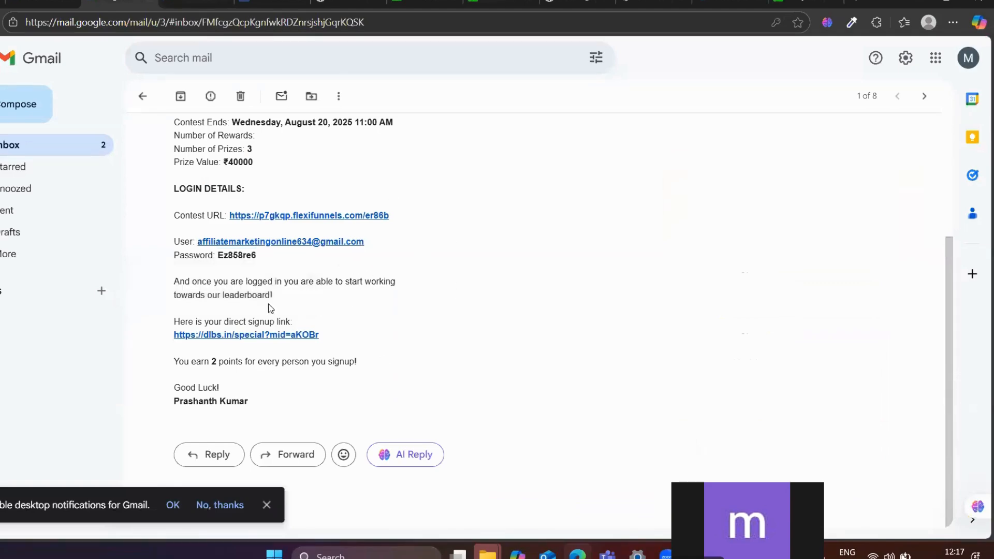
pyautogui.scroll(3, 311, 317)
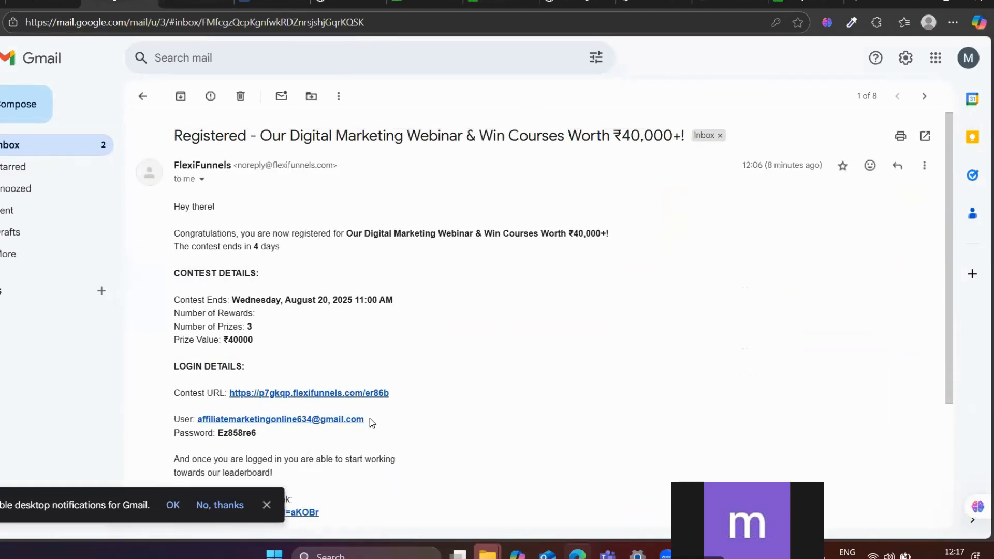
pyautogui.moveTo(369, 418); pyautogui.dragTo(198, 419)
pyautogui.hotkey('ctrl', 'c')
pyautogui.click(271, 2)
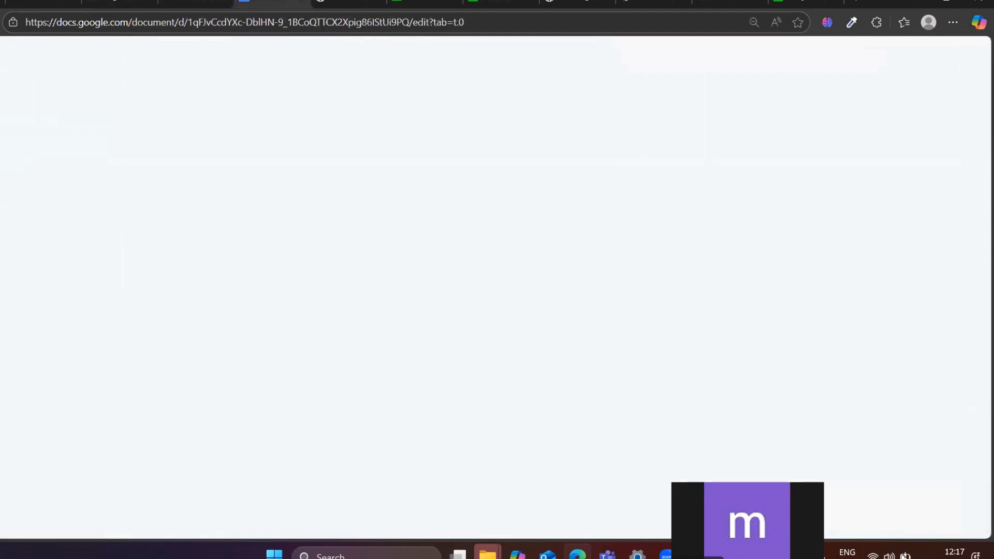
pyautogui.click(418, 3)
pyautogui.click(497, 2)
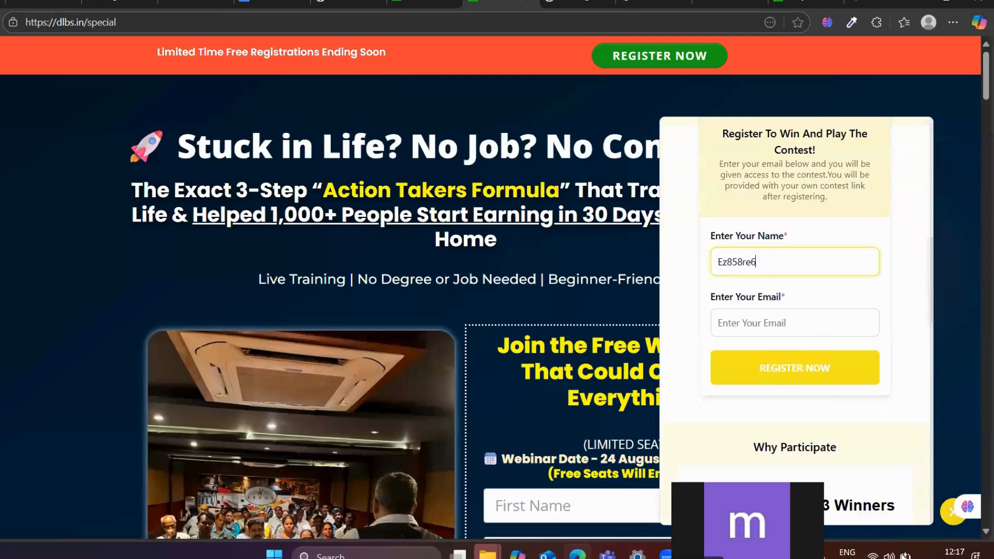
pyautogui.hotkey('ctrl', 'a')
pyautogui.hotkey('ctrl', 'v')
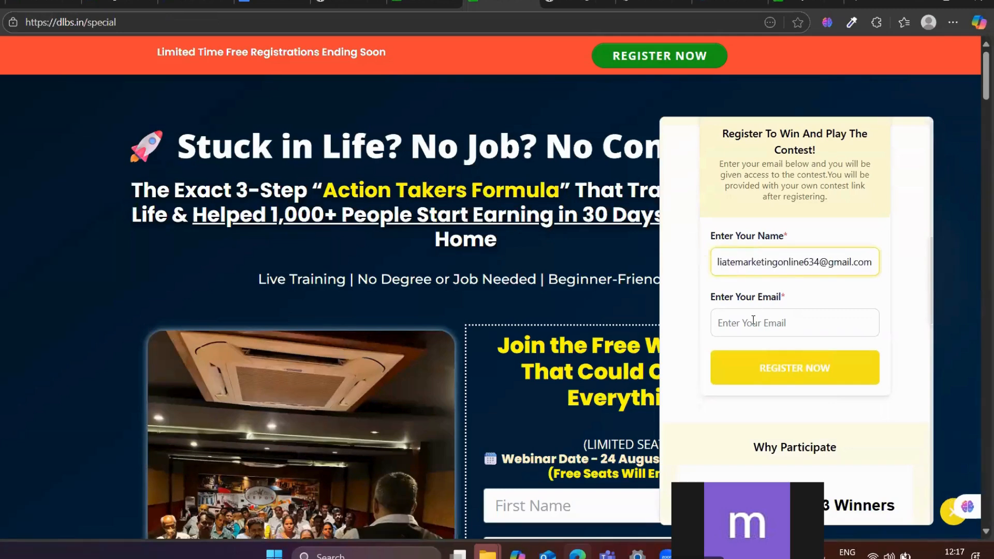
# Paste the participant's e-mail address into the registration form's e-mail field and clear it from the name field
pyautogui.click(752, 320)
pyautogui.tripleClick(764, 259)
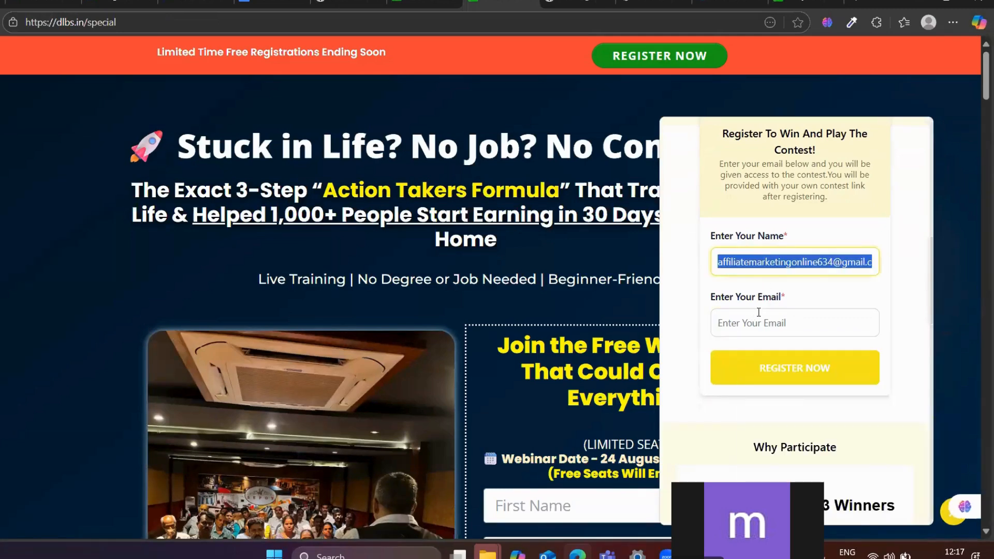
pyautogui.click(759, 317)
pyautogui.hotkey('ctrl', 'v')
pyautogui.click(758, 260)
pyautogui.tripleClick(757, 259)
pyautogui.press('BackSpace')
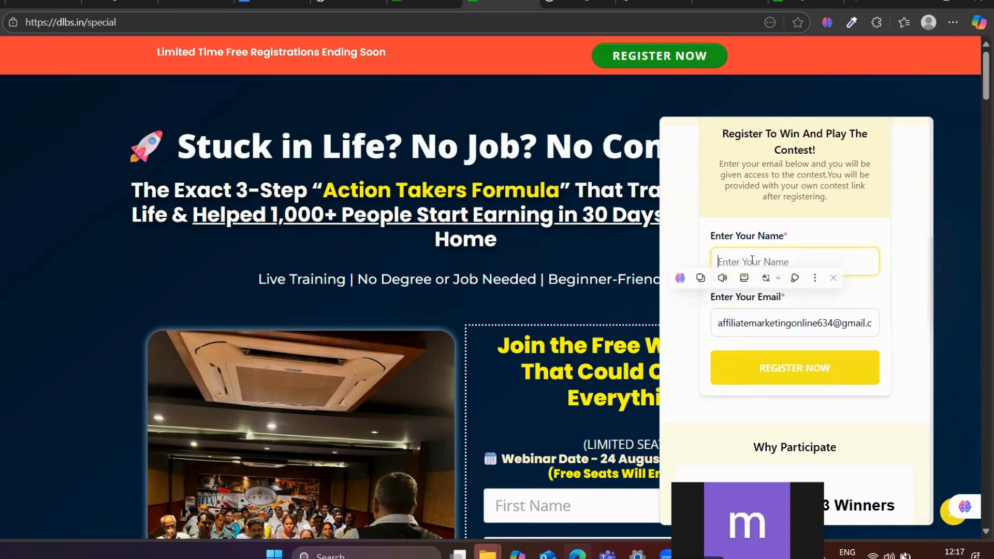
# Enter the participant's name in the registration form, submit the contest registration and dismiss the notification
pyautogui.write('manav')
pyautogui.press('Tab')
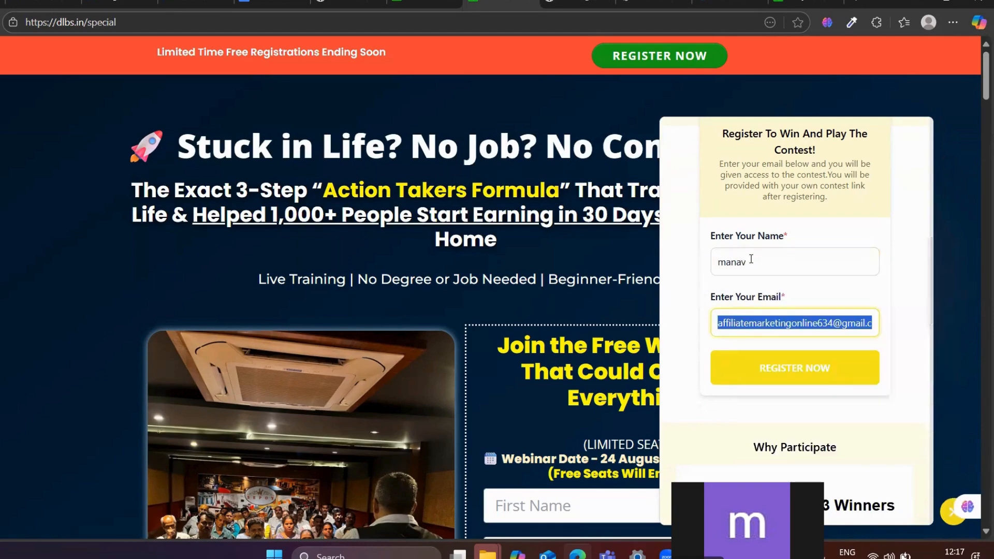
pyautogui.click(750, 370)
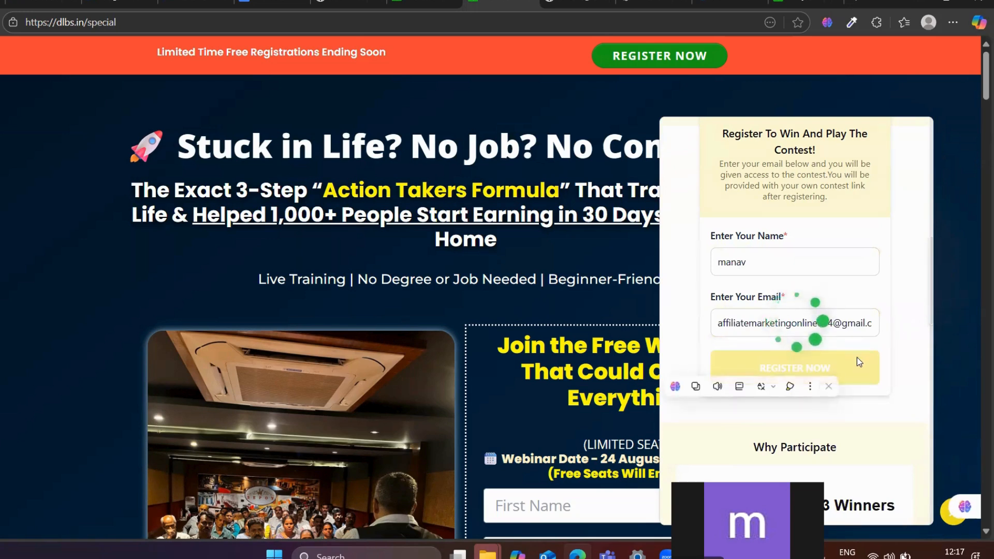
pyautogui.scroll(1, 856, 357)
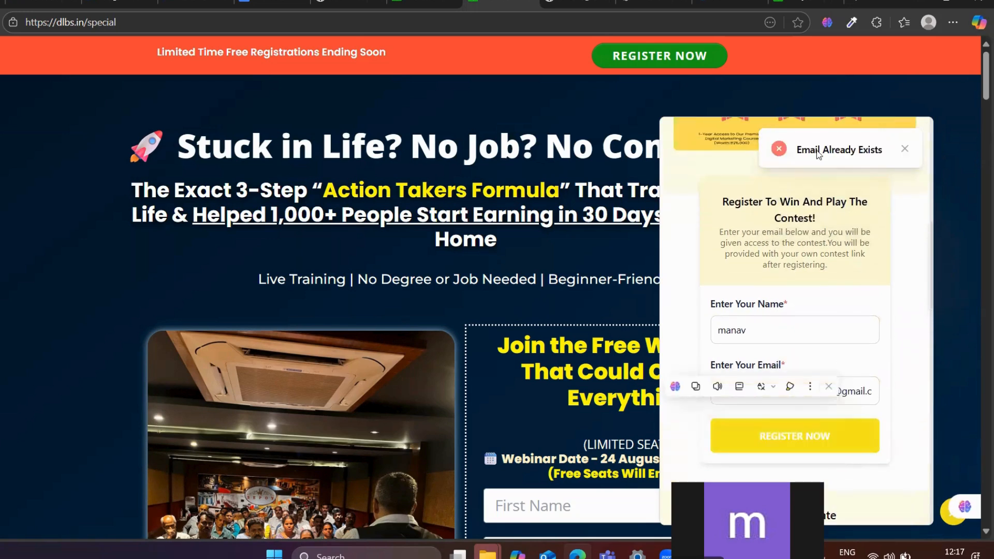
pyautogui.click(902, 149)
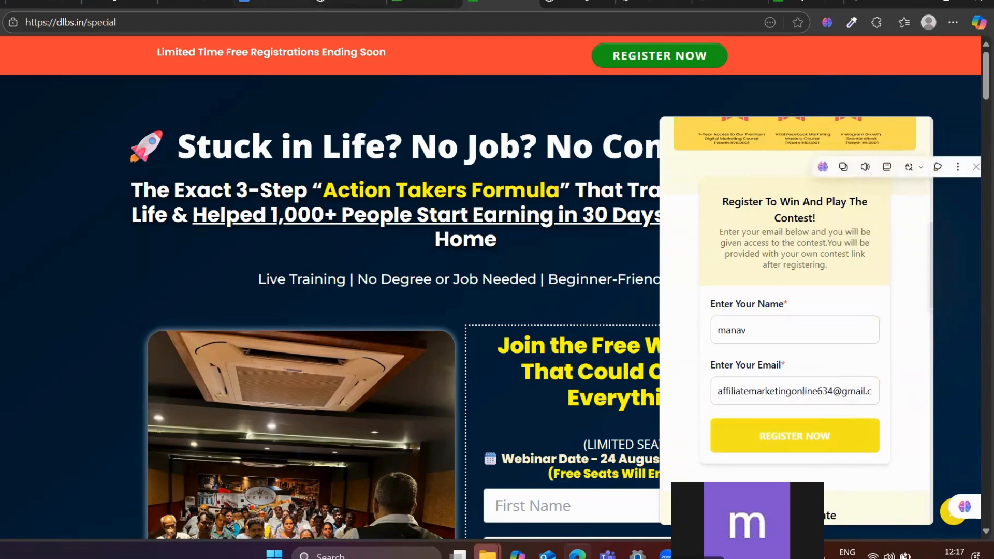
pyautogui.click(274, 2)
pyautogui.click(426, 2)
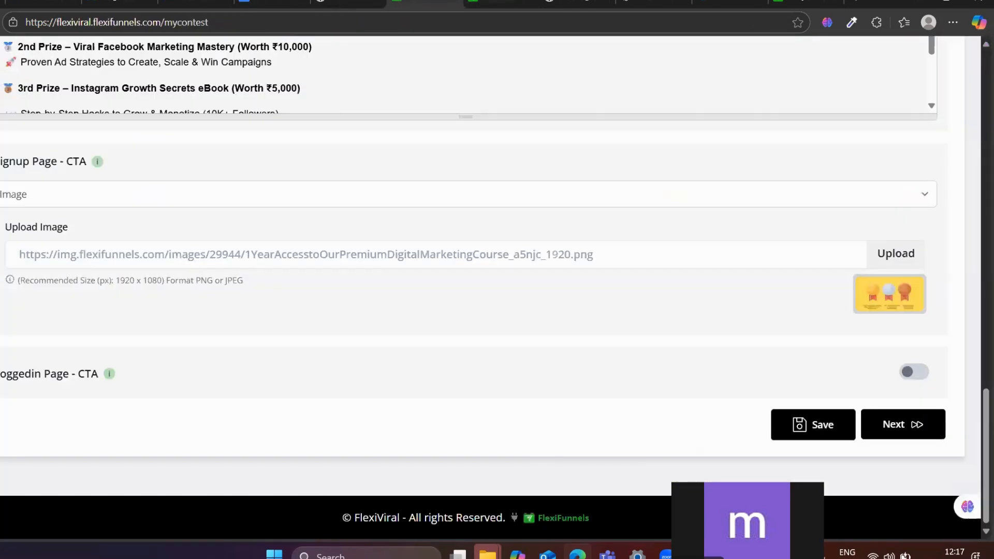
pyautogui.click(503, 1)
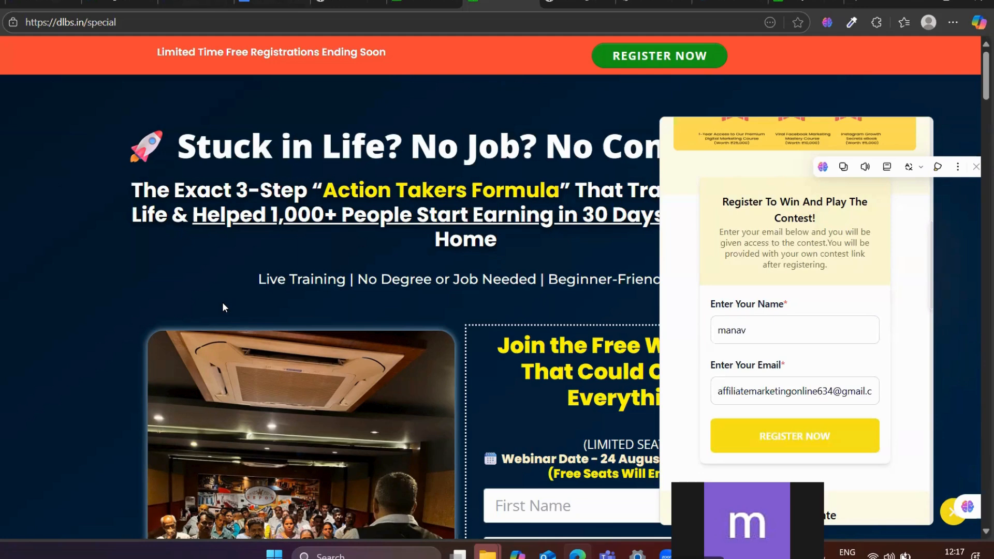
pyautogui.scroll(8, 853, 303)
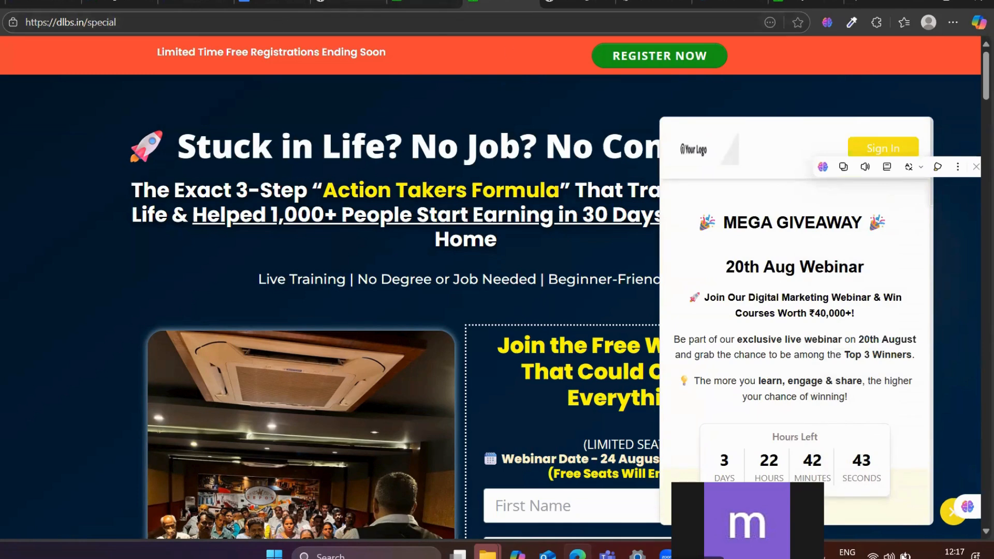
# Go back to the FlexiViral contest editor, then look through the dashboard's quick links and the integration settings
pyautogui.hotkey('ctrl', 'shift', 'Tab')
pyautogui.scroll(20, 319, 179)
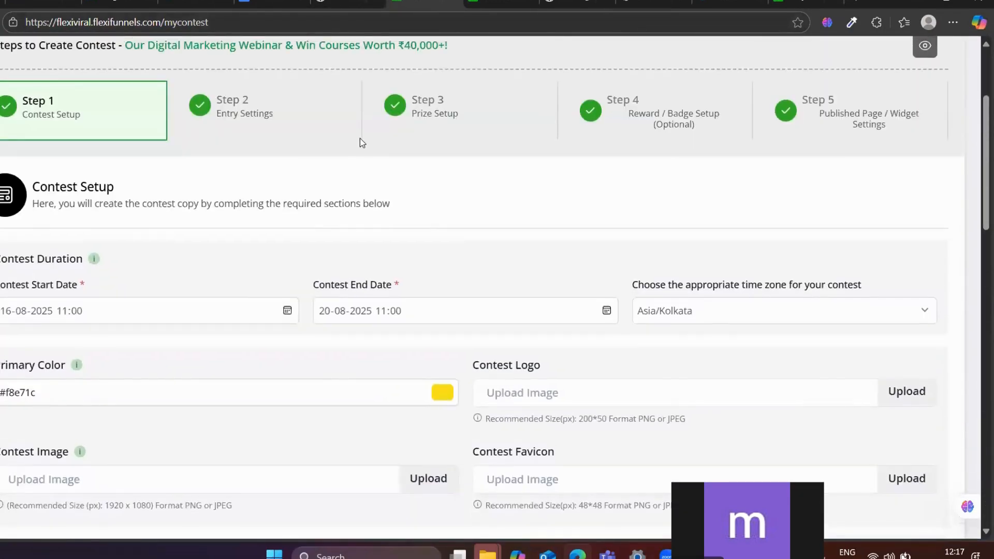
pyautogui.scroll(3, 362, 141)
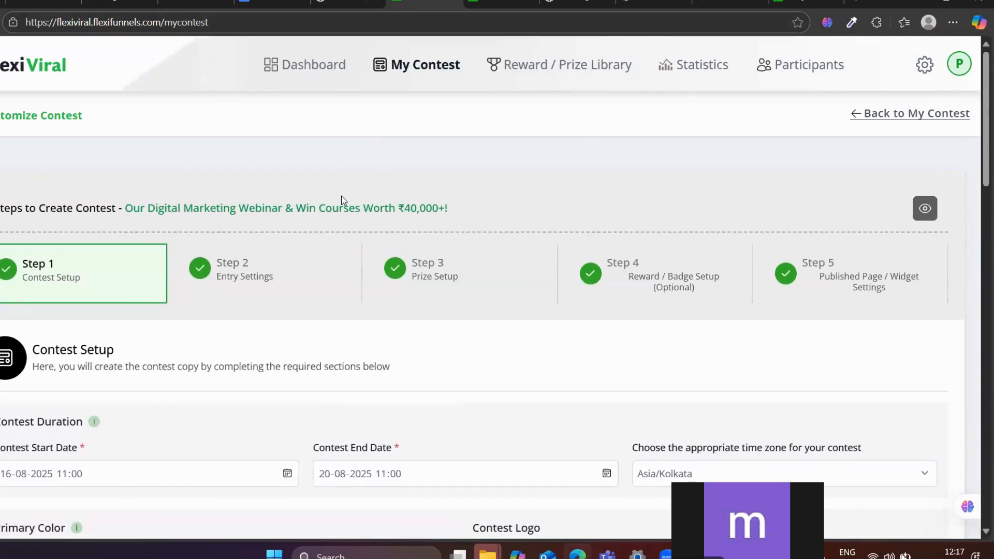
pyautogui.click(299, 67)
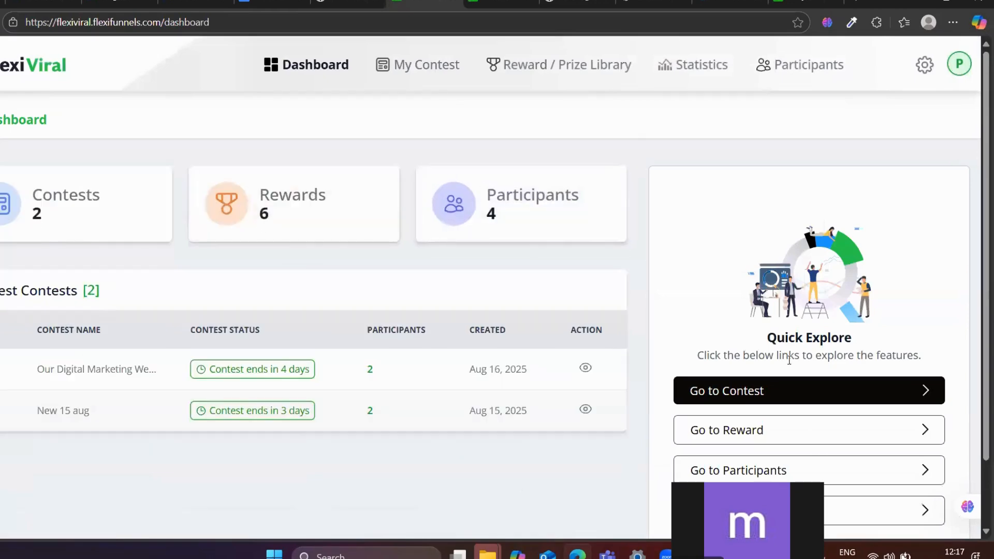
pyautogui.scroll(-2, 486, 351)
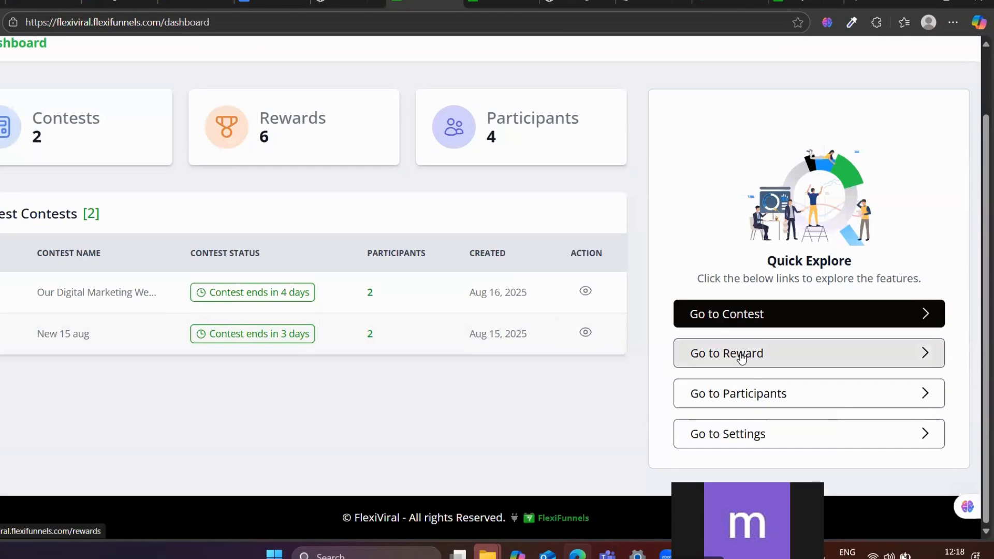
pyautogui.click(725, 433)
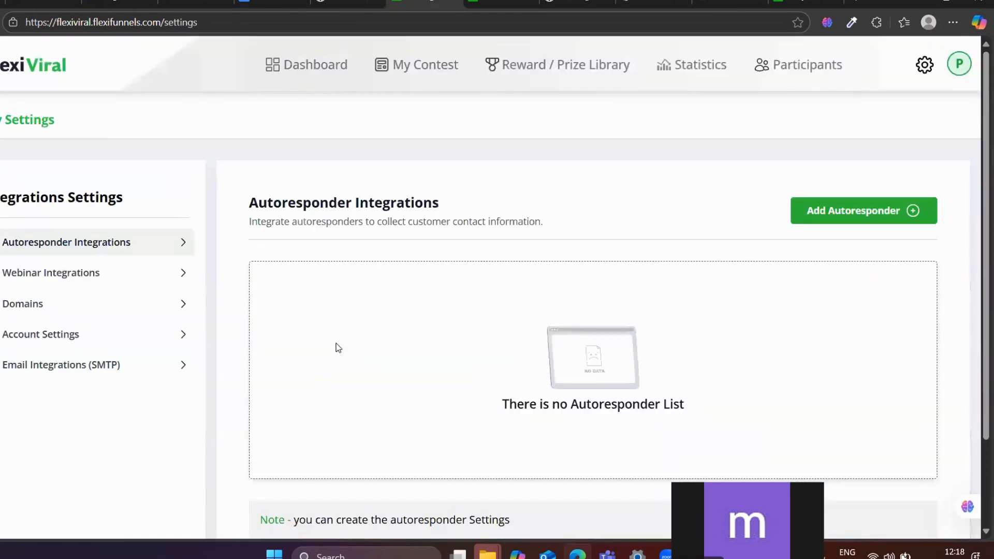
# Enable fraud protection for the digital marketing webinar contest, permitting 1 registration per device, and save the fraud management settings
pyautogui.click(410, 68)
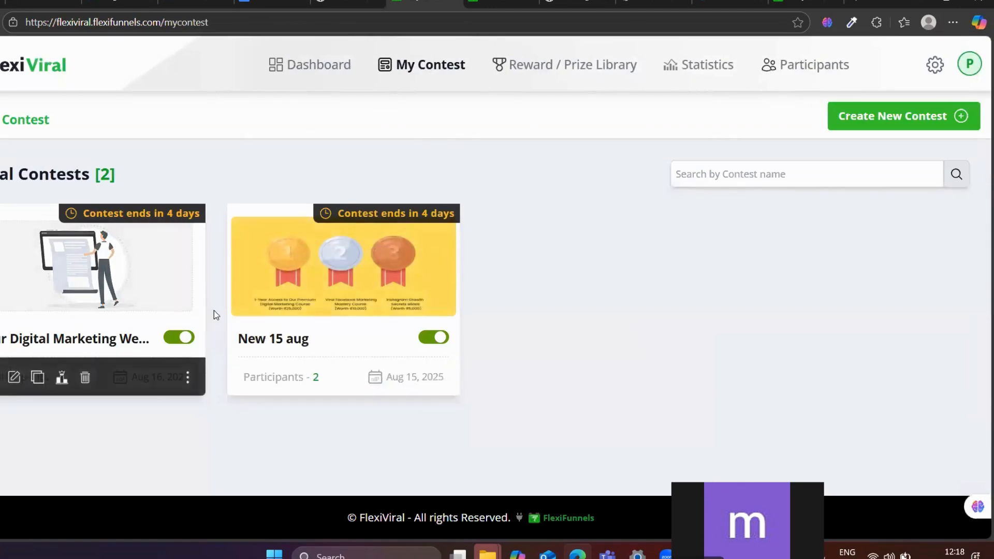
pyautogui.click(188, 383)
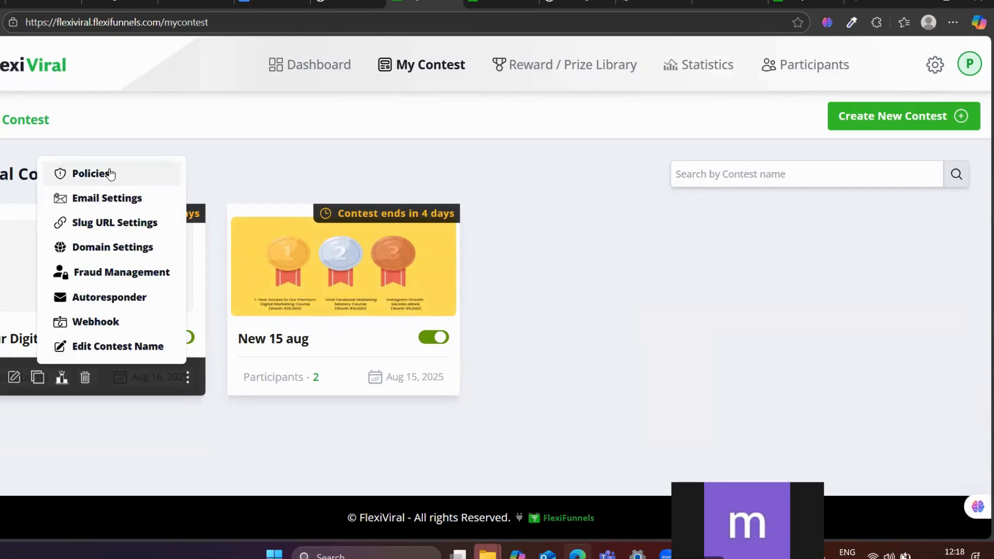
pyautogui.click(113, 280)
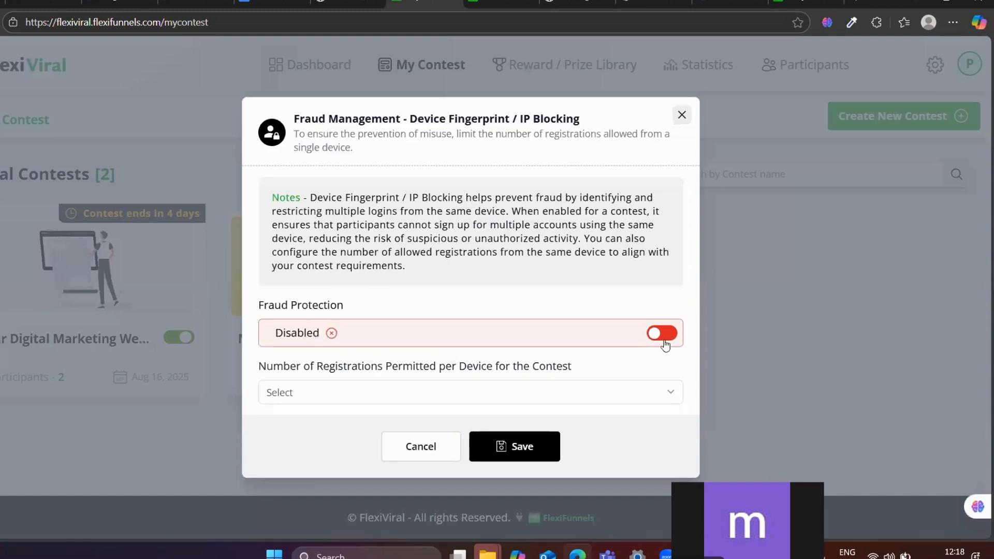
pyautogui.click(665, 342)
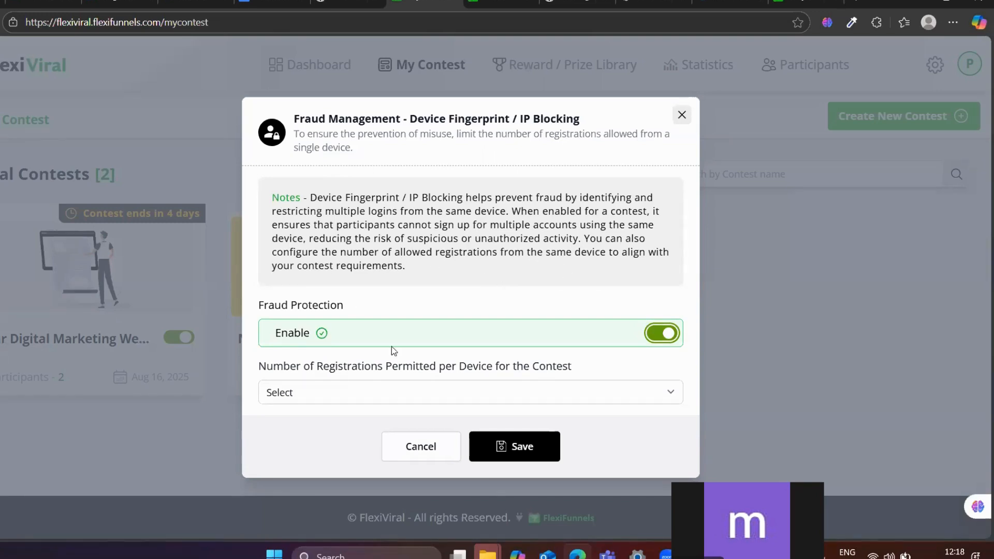
pyautogui.click(314, 400)
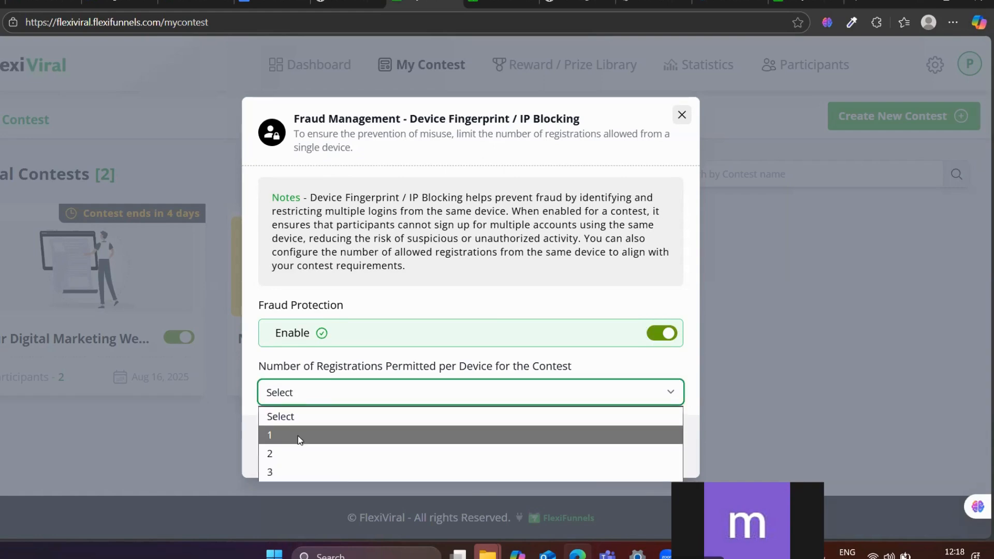
pyautogui.click(297, 436)
pyautogui.click(328, 392)
pyautogui.click(293, 434)
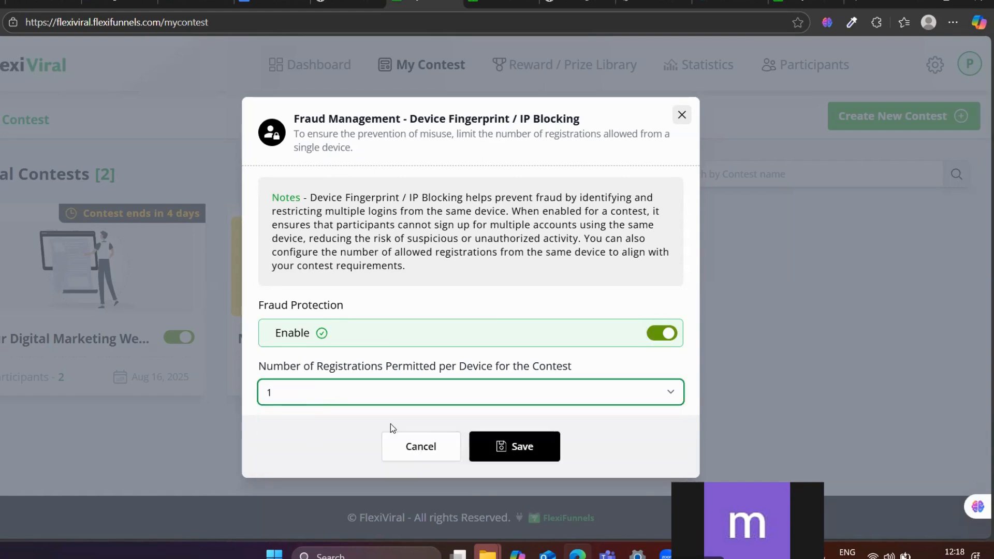
pyautogui.click(517, 445)
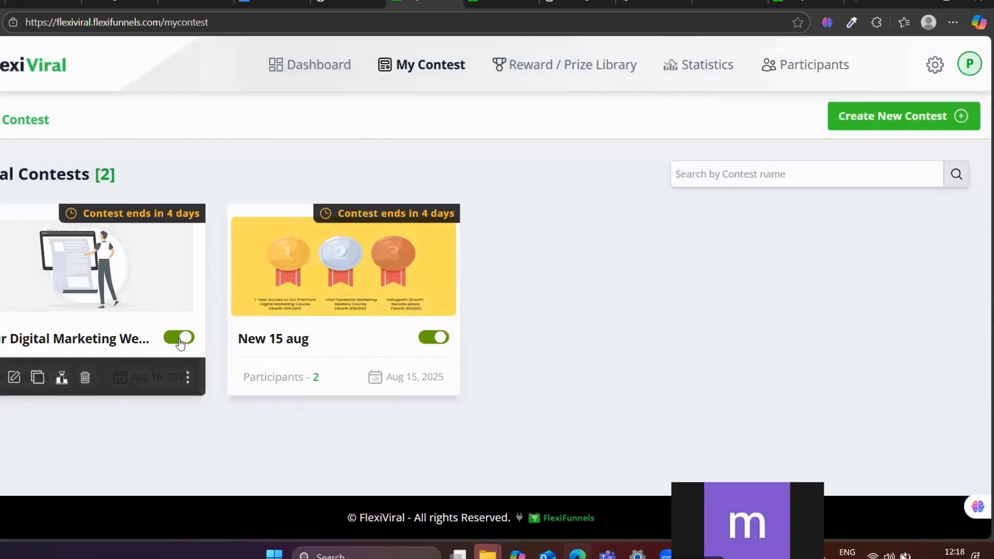
pyautogui.click(189, 377)
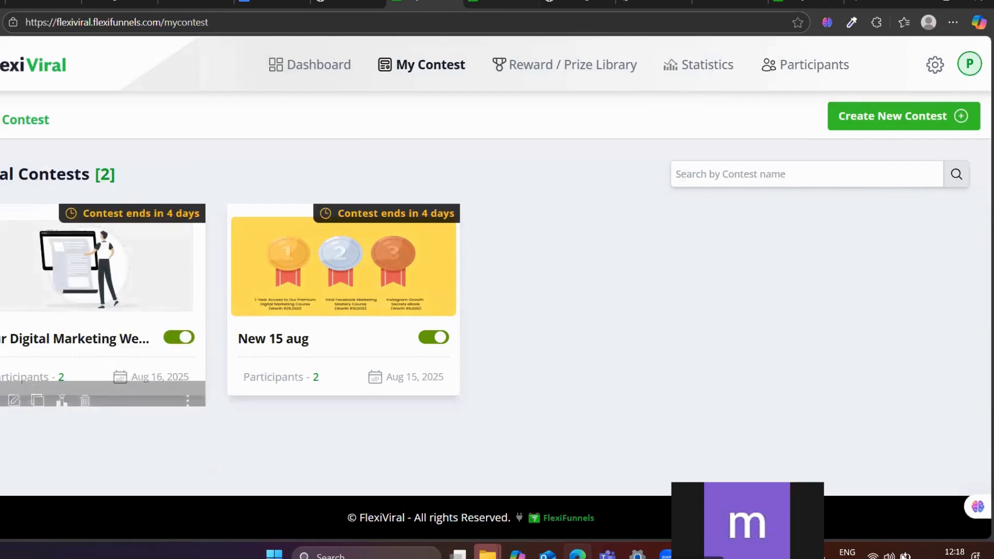
pyautogui.click(500, 2)
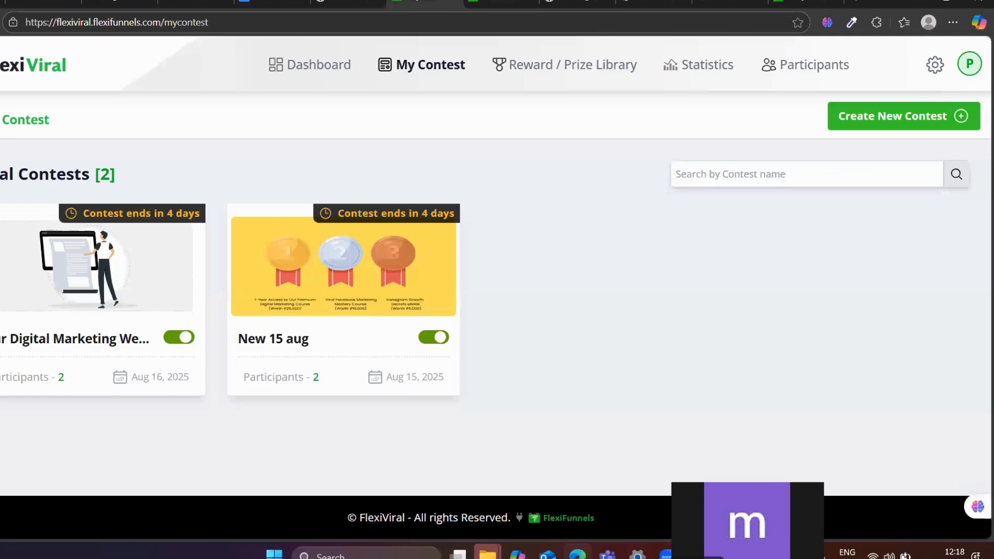
pyautogui.click(423, 3)
# Open the digital marketing webinar contest for editing and review its direct URL and published page and widget settings
pyautogui.moveTo(140, 282)
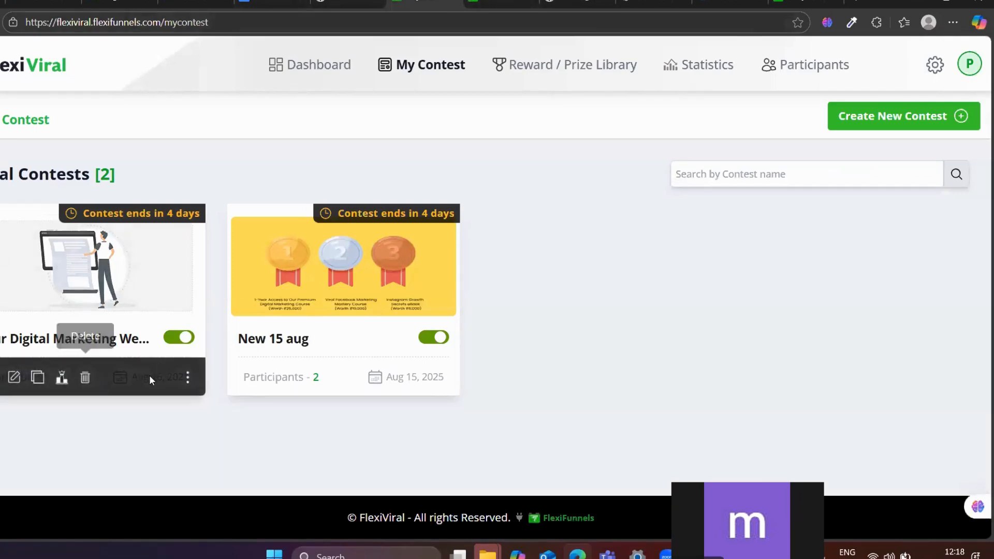
pyautogui.click(14, 377)
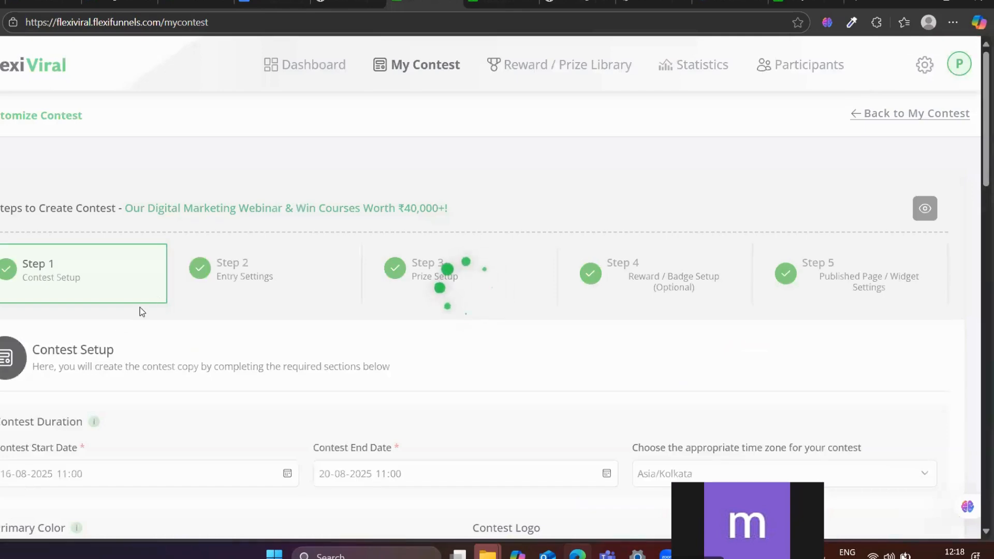
pyautogui.click(830, 281)
pyautogui.scroll(-5, 415, 250)
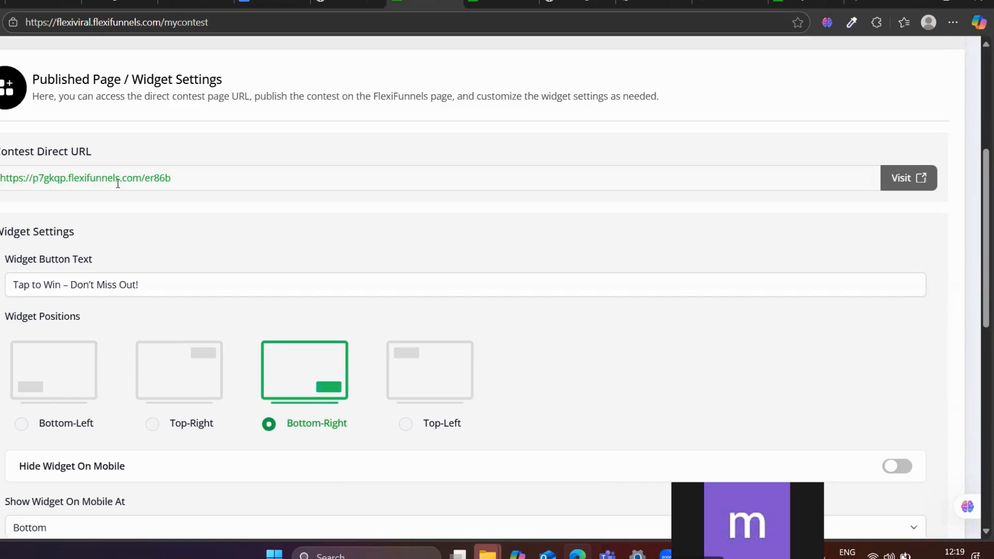
pyautogui.scroll(5, 212, 212)
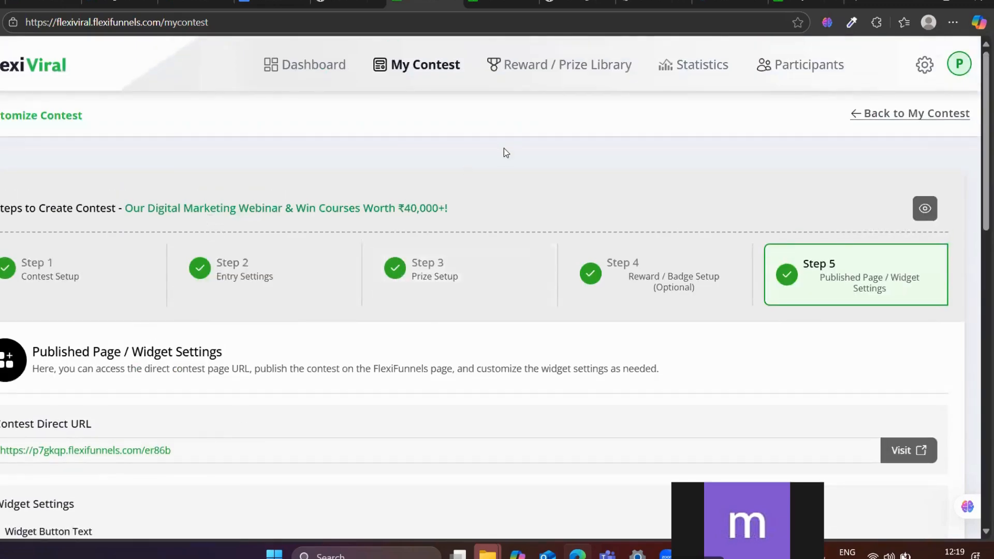
pyautogui.click(351, 2)
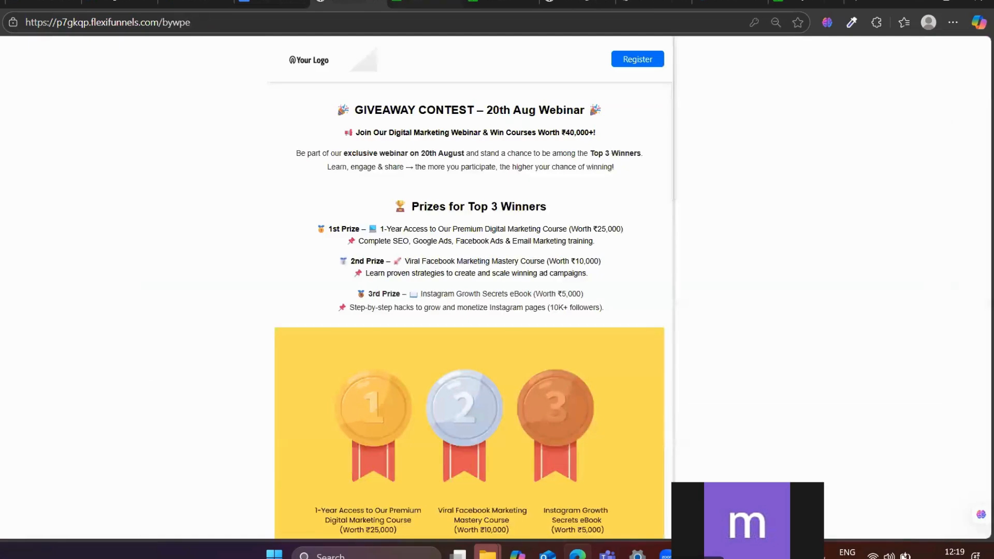
pyautogui.click(426, 2)
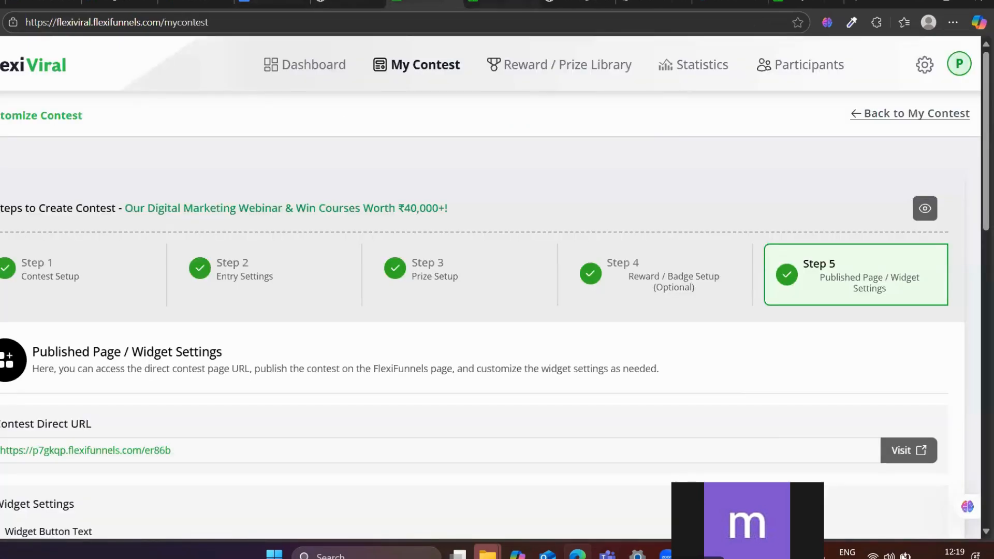
pyautogui.click(502, 2)
pyautogui.click(426, 2)
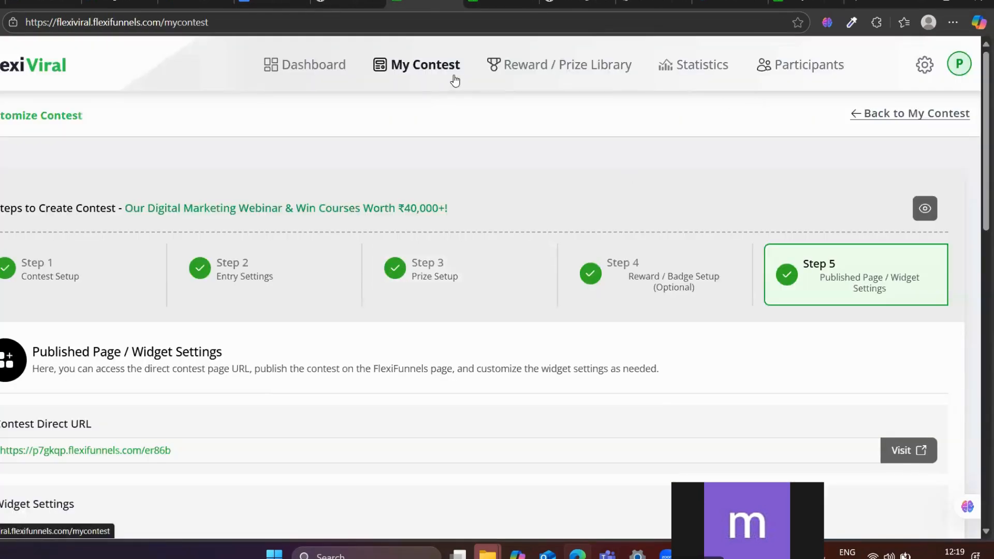
# Return to the dashboard and open the integration settings to view the autoresponder integrations
pyautogui.click(312, 64)
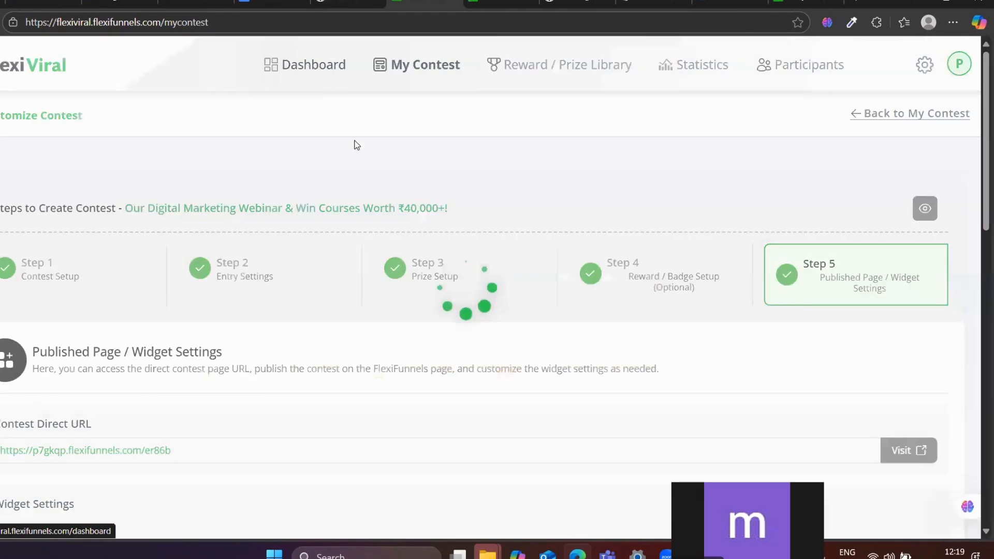
pyautogui.scroll(-1, 464, 281)
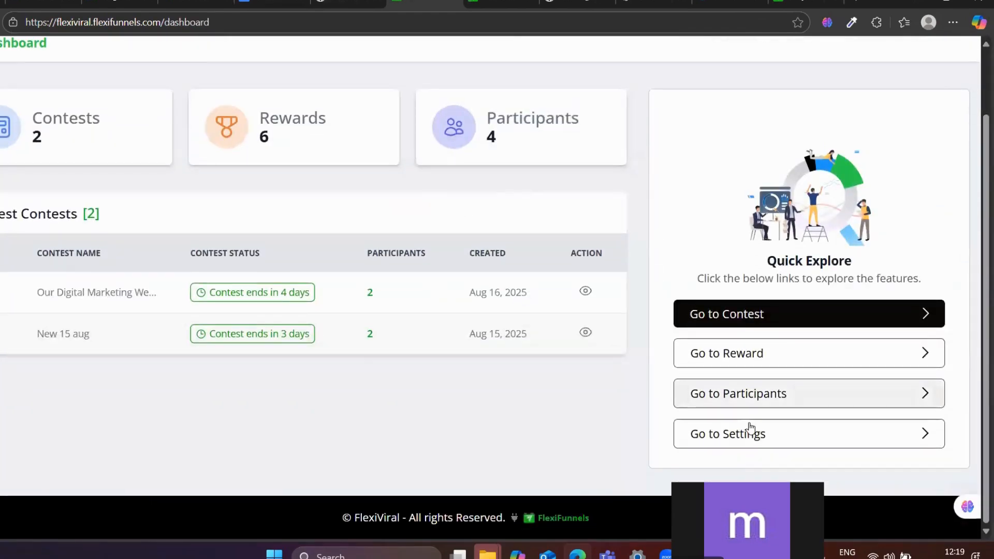
pyautogui.scroll(2, 728, 435)
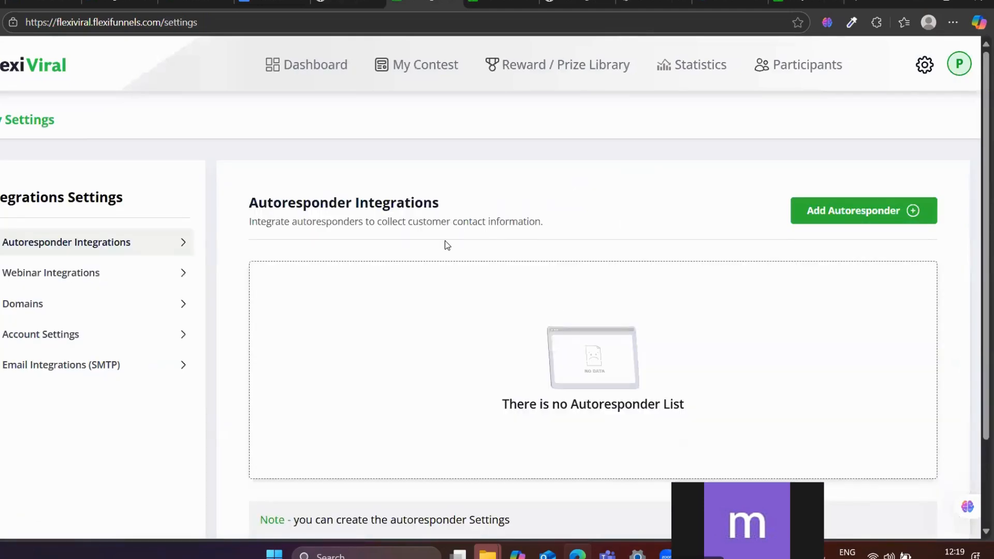
# Assign the dlbs.in domain to the digital marketing webinar contest and save its domain settings
pyautogui.click(421, 65)
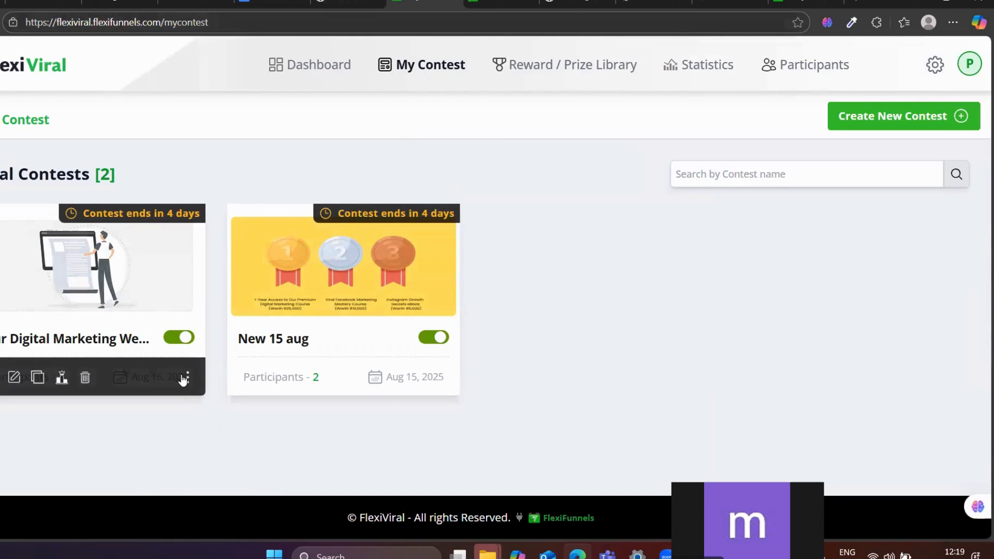
pyautogui.click(187, 378)
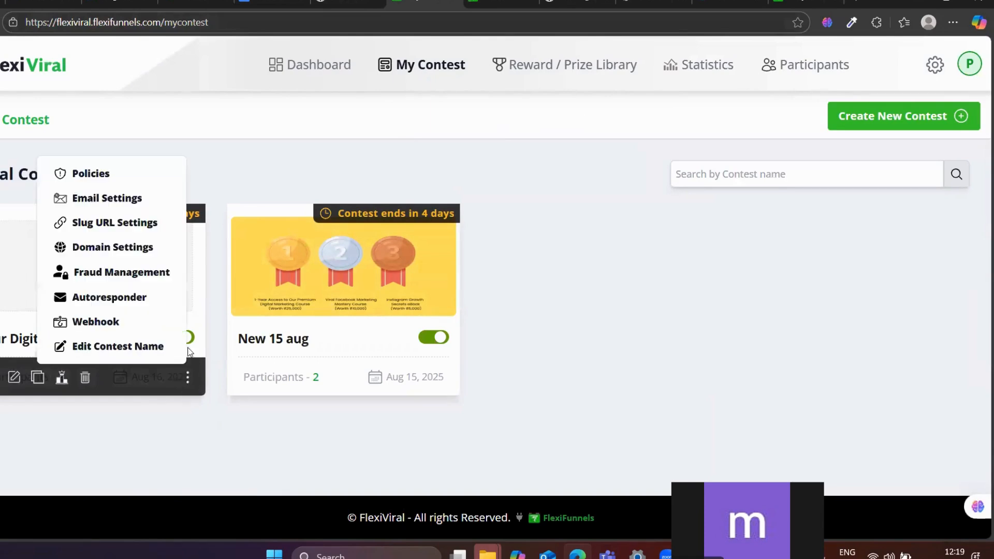
pyautogui.click(187, 378)
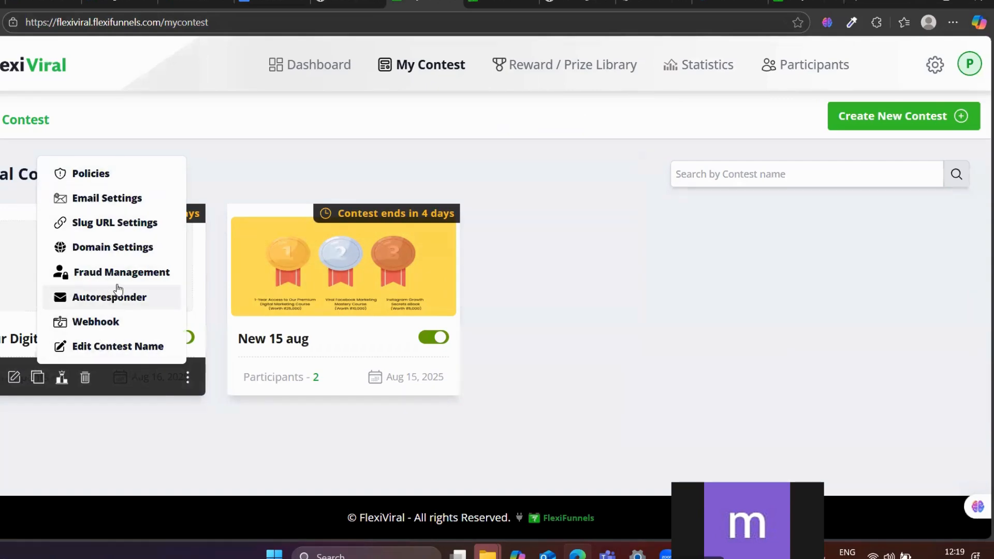
pyautogui.click(122, 248)
pyautogui.click(387, 208)
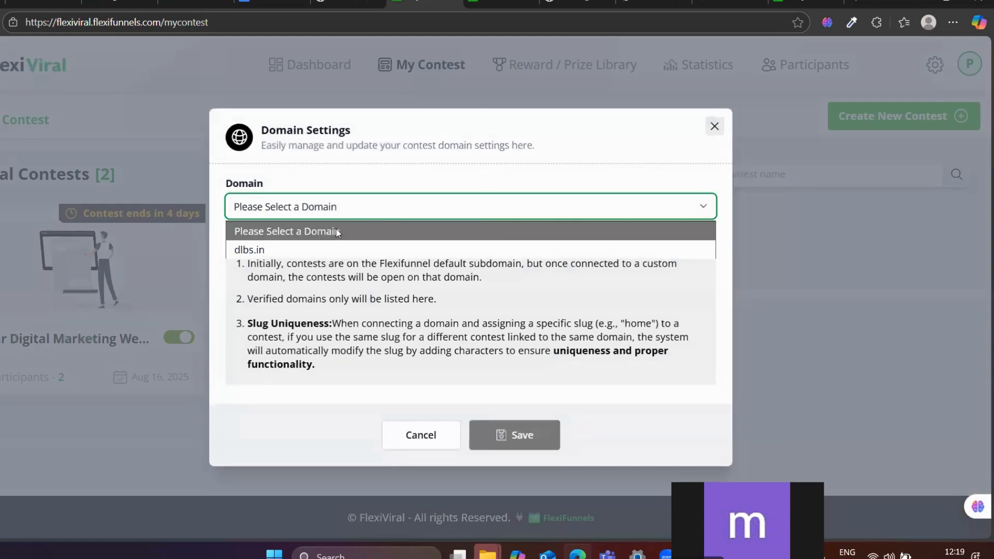
pyautogui.click(306, 245)
pyautogui.click(515, 435)
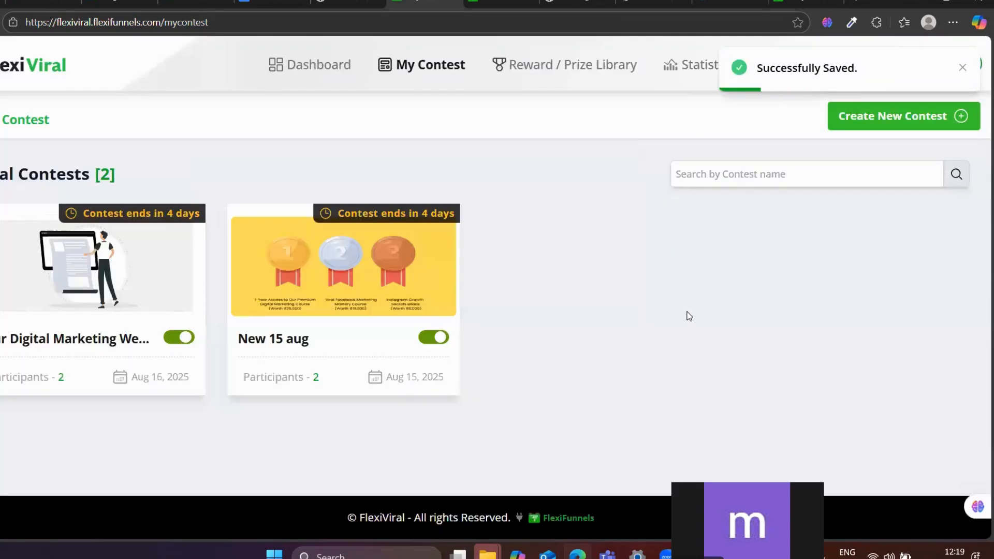
# Glance at the landing page, reopen the digital marketing webinar contest's published page settings and visit its direct contest URL
pyautogui.click(499, 4)
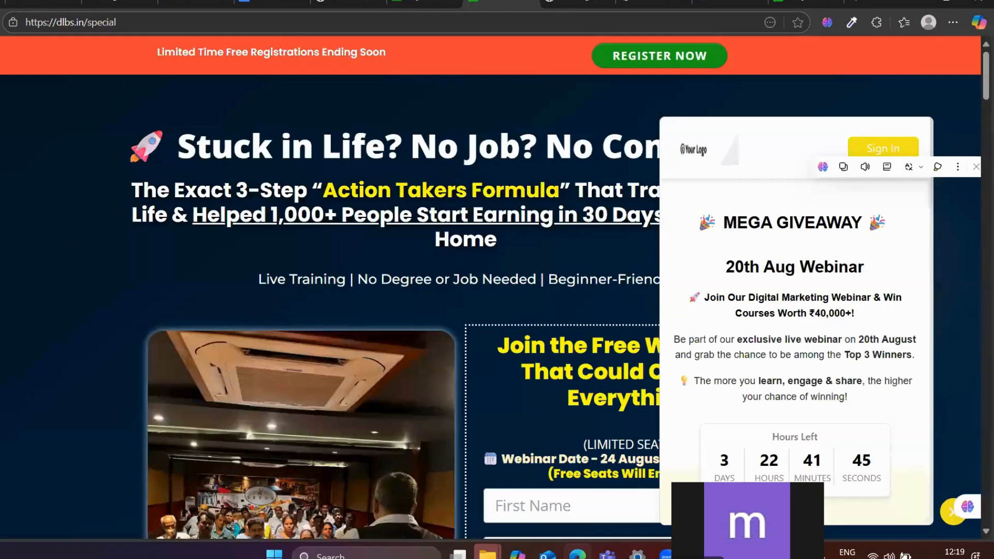
pyautogui.click(424, 4)
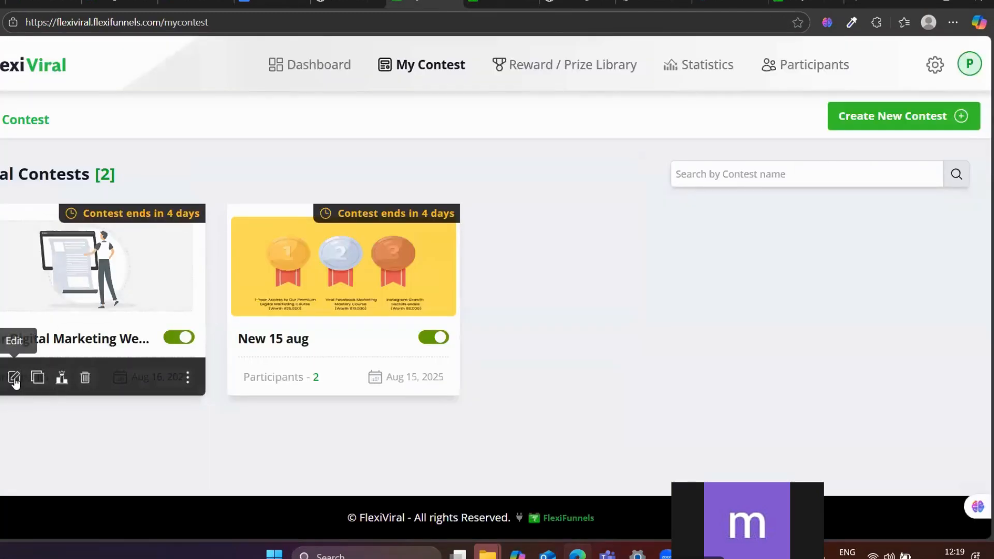
pyautogui.click(15, 381)
pyautogui.click(757, 263)
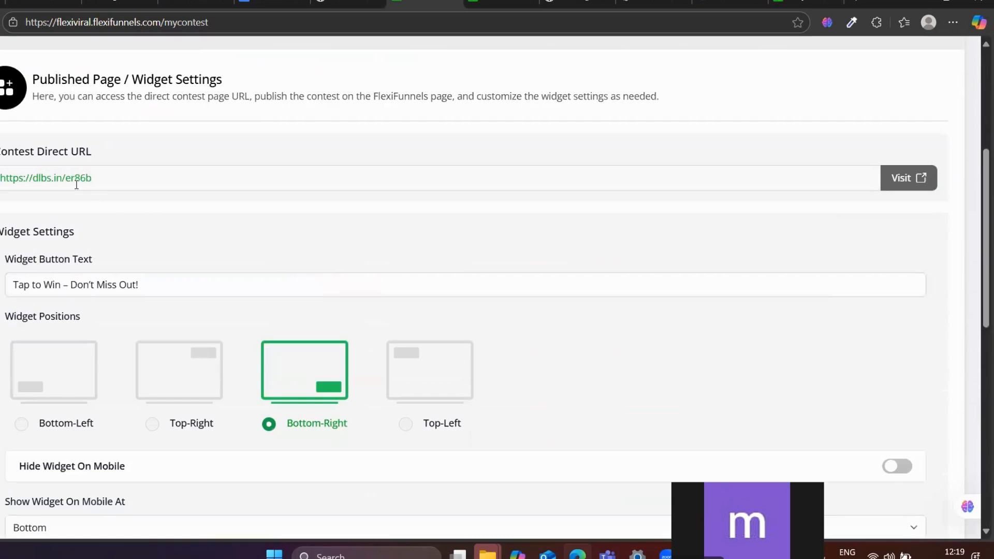
pyautogui.click(909, 178)
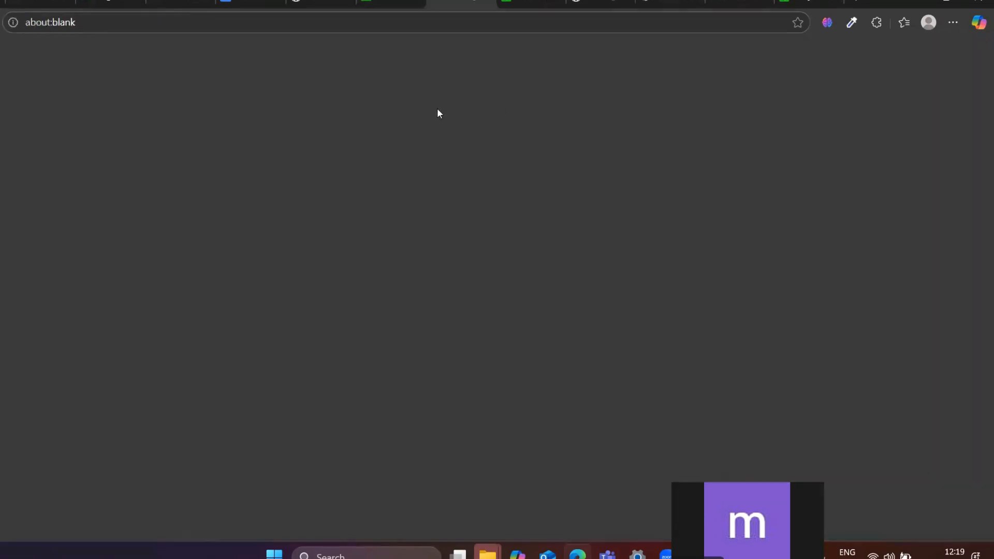